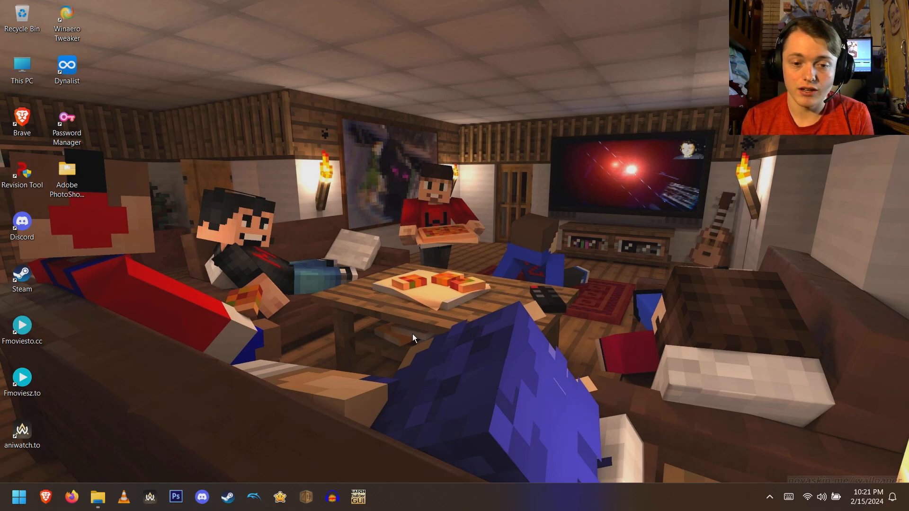
{"action": "left_click", "coordinate": [358, 497]}
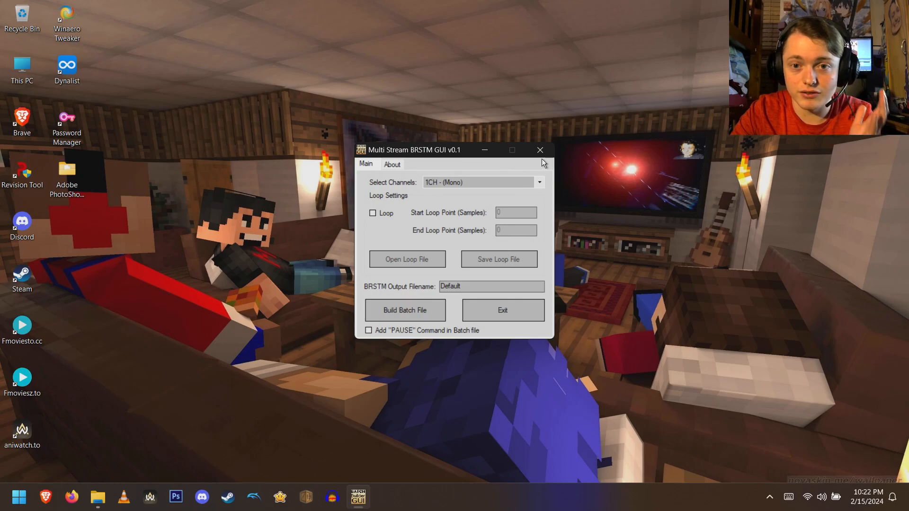
{"action": "left_click", "coordinate": [540, 151]}
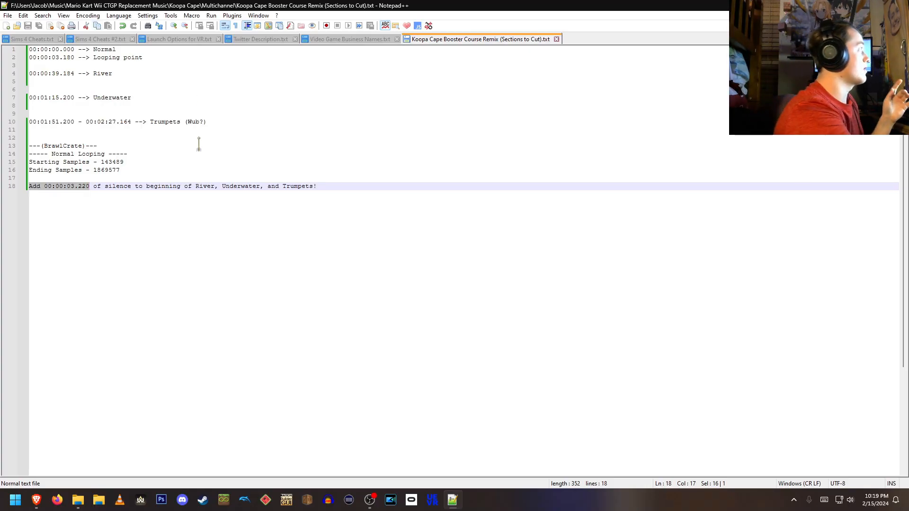
- Read the Multi-Channel BRSTM Making section of the Custom Music wiki page, highlighting the list of six multi-channel tracks
{"action": "left_click", "coordinate": [38, 499]}
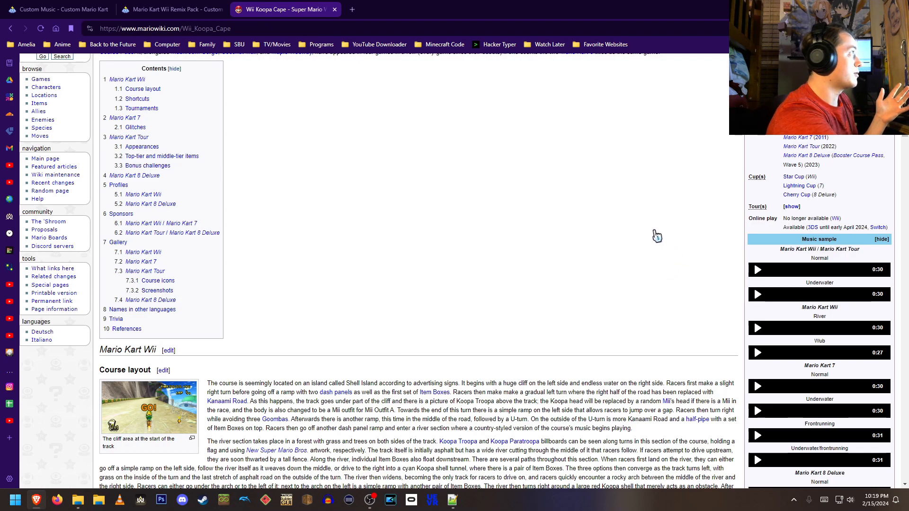
{"action": "left_click", "coordinate": [42, 10]}
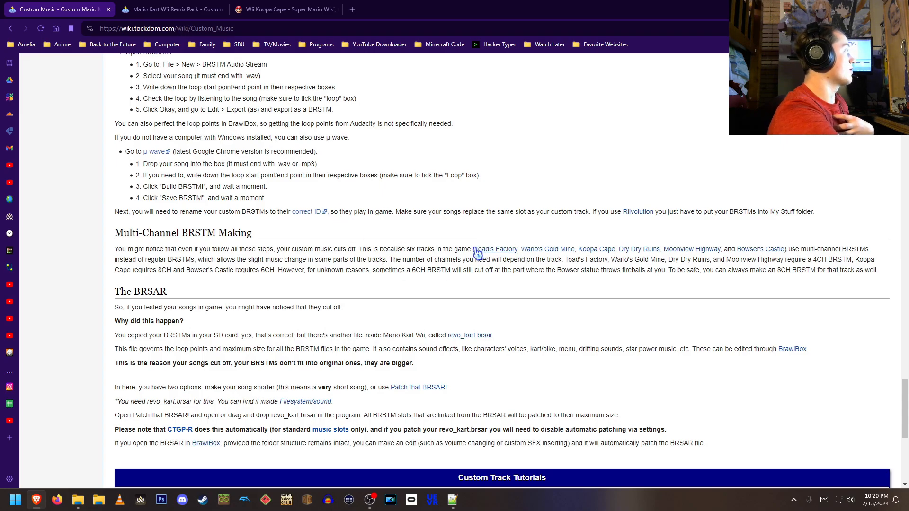
{"action": "left_click_drag", "start_coordinate": [473, 249], "coordinate": [787, 251]}
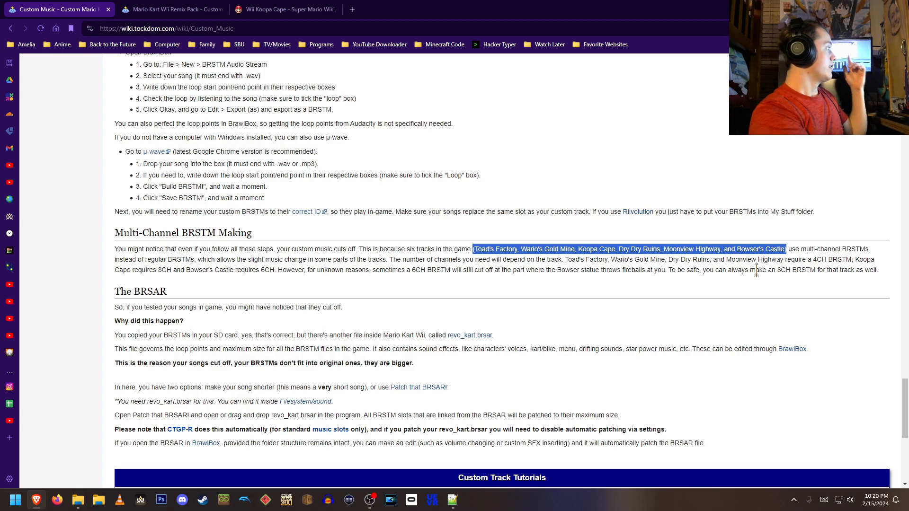
{"action": "left_click", "coordinate": [622, 169]}
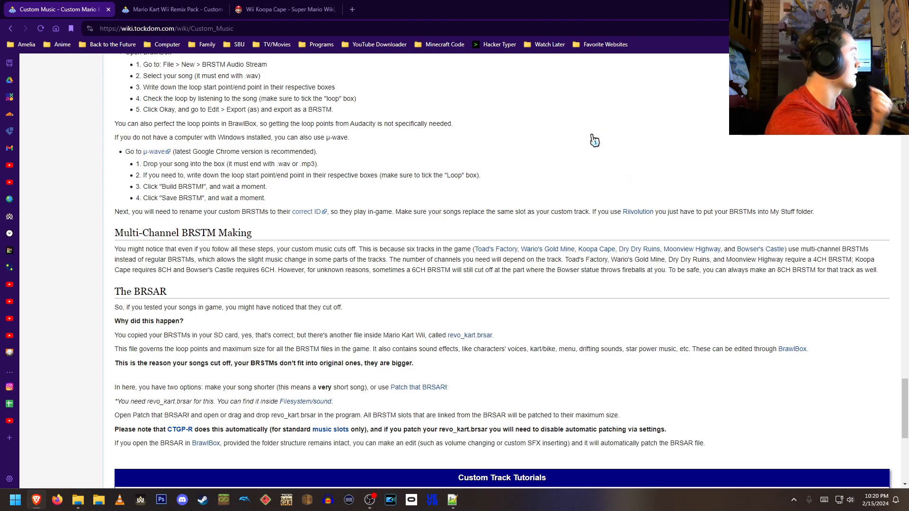
{"action": "scroll", "coordinate": [541, 156], "scroll_direction": "up", "scroll_amount": 2}
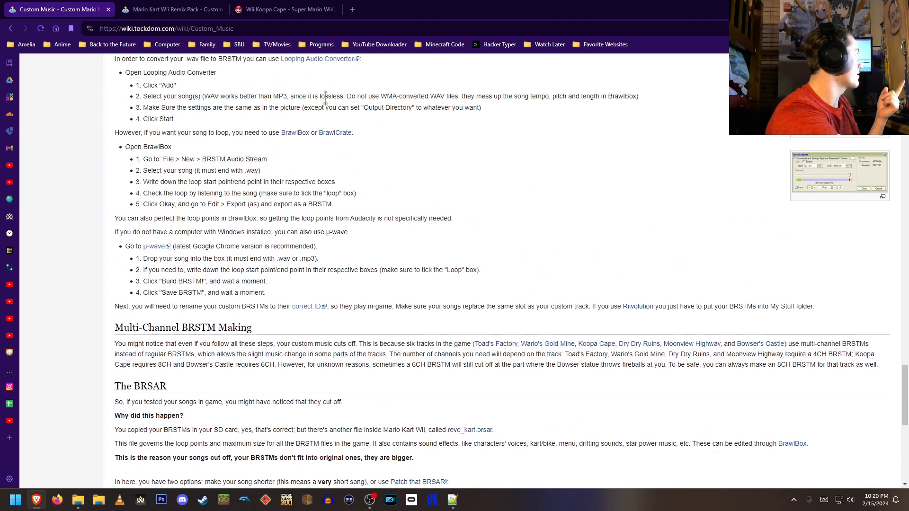
- Switch to the Mario Kart Wii Remix Pack page and browse its track listing table
{"action": "left_click", "coordinate": [182, 13]}
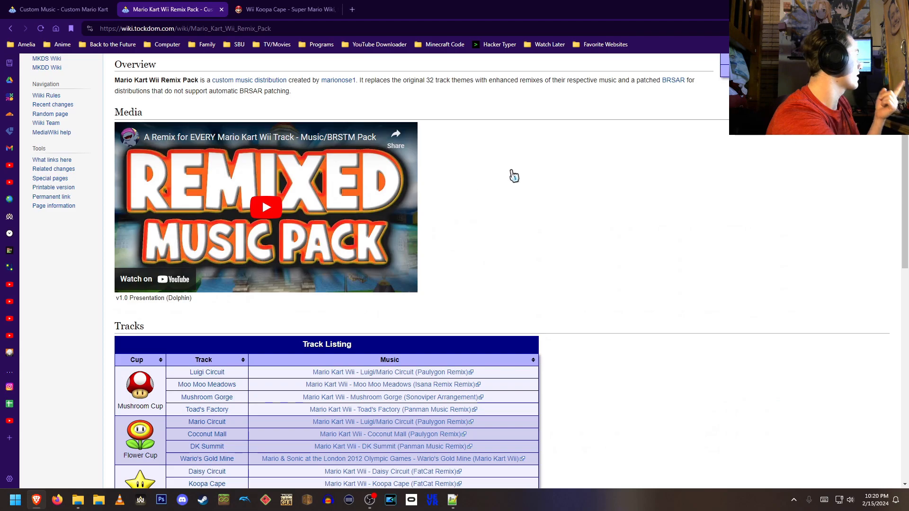
{"action": "scroll", "coordinate": [241, 178], "scroll_direction": "up", "scroll_amount": 3}
{"action": "scroll", "coordinate": [462, 180], "scroll_direction": "down", "scroll_amount": 3}
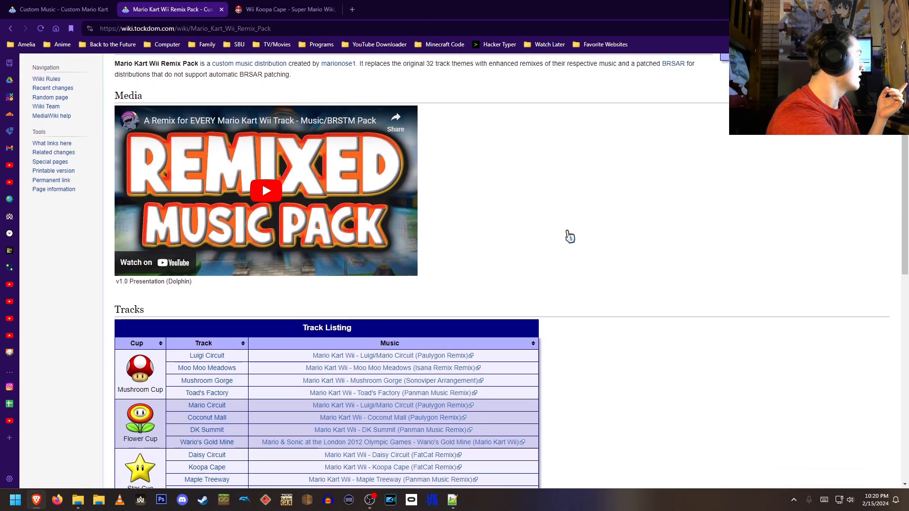
{"action": "scroll", "coordinate": [521, 227], "scroll_direction": "up", "scroll_amount": 3}
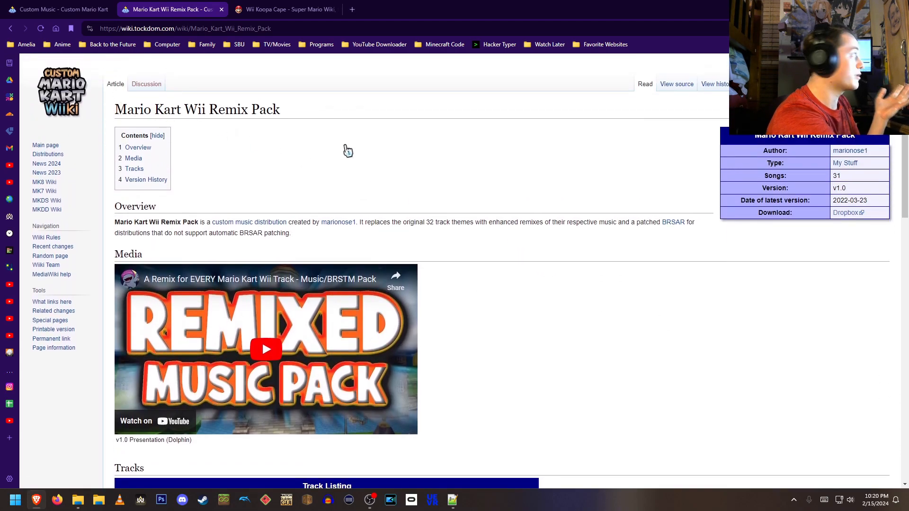
{"action": "scroll", "coordinate": [520, 227], "scroll_direction": "down", "scroll_amount": 3}
{"action": "scroll", "coordinate": [599, 246], "scroll_direction": "down", "scroll_amount": 3}
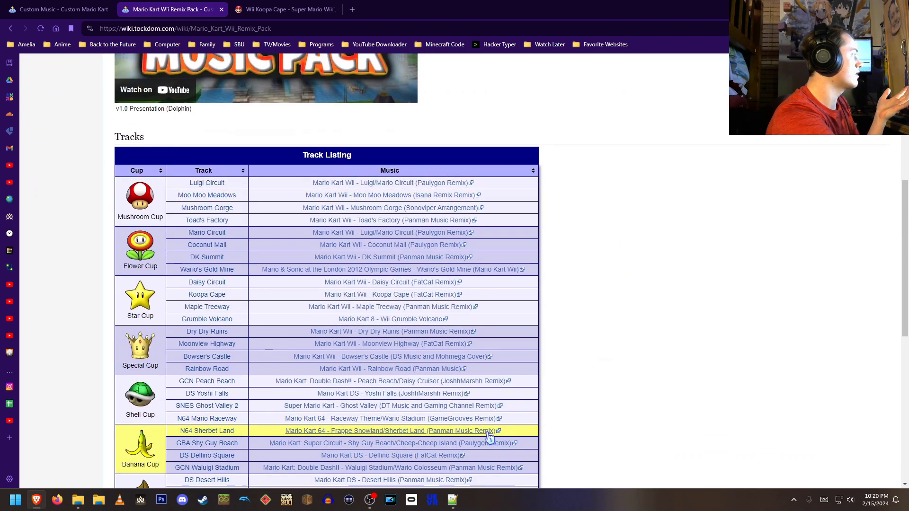
{"action": "scroll", "coordinate": [592, 303], "scroll_direction": "down", "scroll_amount": 3}
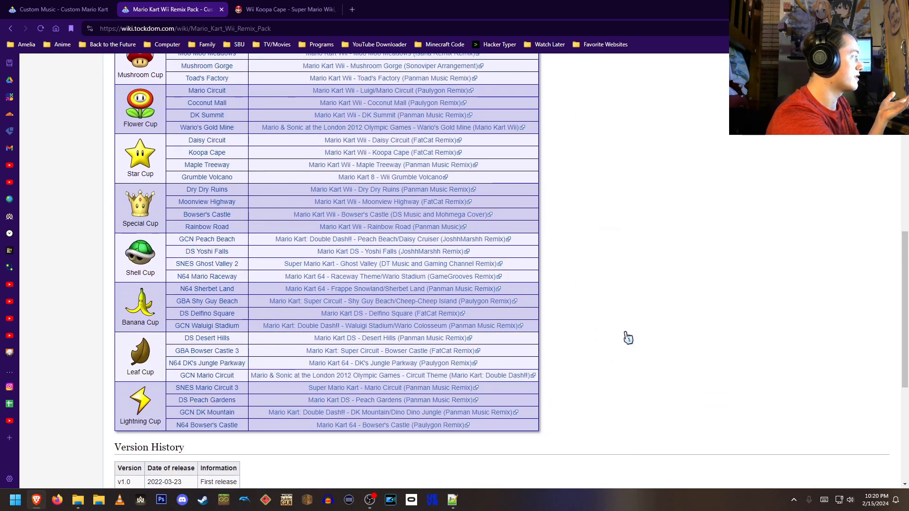
{"action": "scroll", "coordinate": [627, 337], "scroll_direction": "up", "scroll_amount": 3}
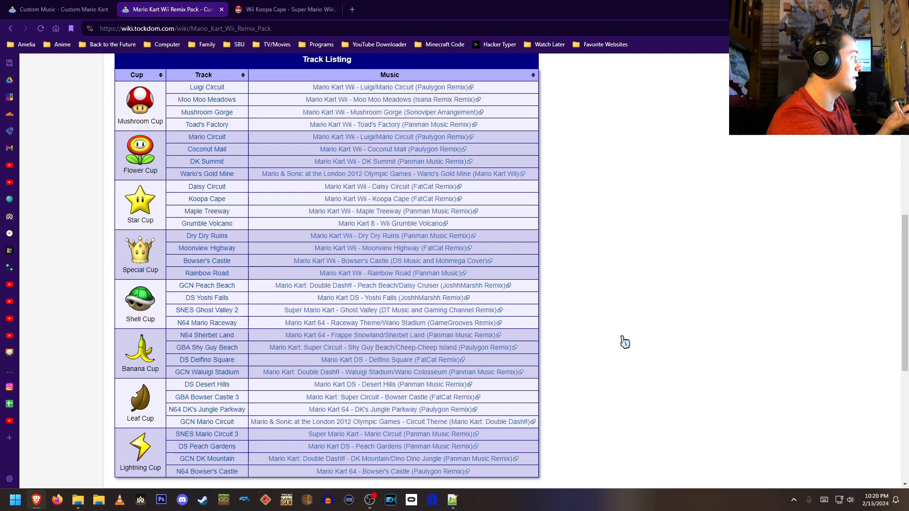
{"action": "scroll", "coordinate": [625, 341], "scroll_direction": "down", "scroll_amount": 1}
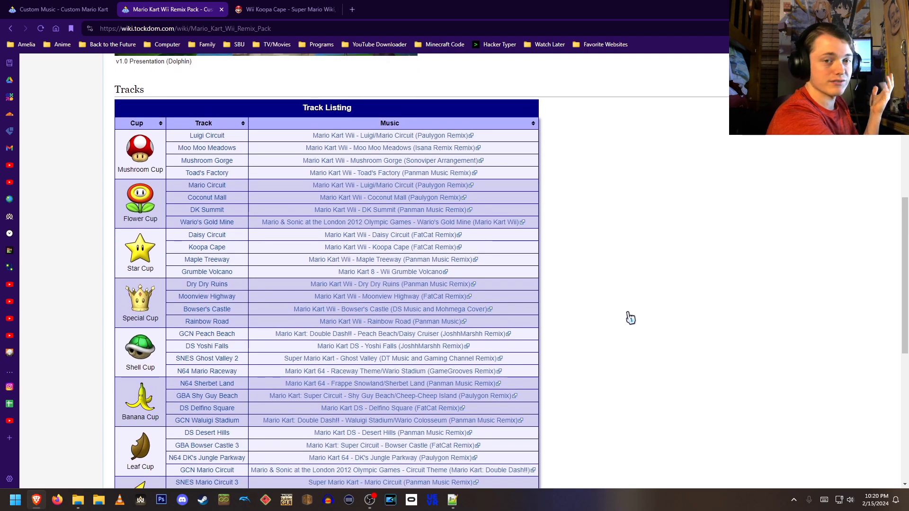
{"action": "scroll", "coordinate": [635, 319], "scroll_direction": "up", "scroll_amount": 1}
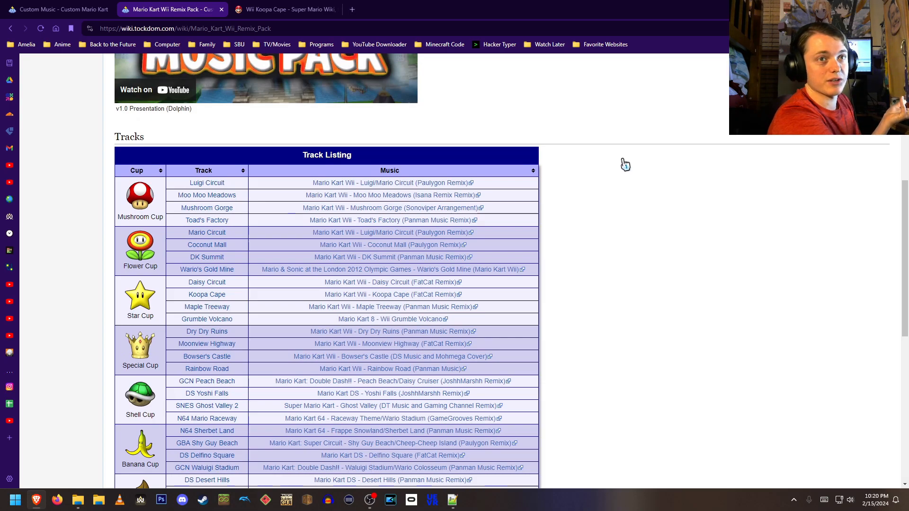
- Switch to the Wii Koopa Cape page and play the Normal Mario Kart Wii music sample, adjusting its volume
{"action": "left_click", "coordinate": [265, 8]}
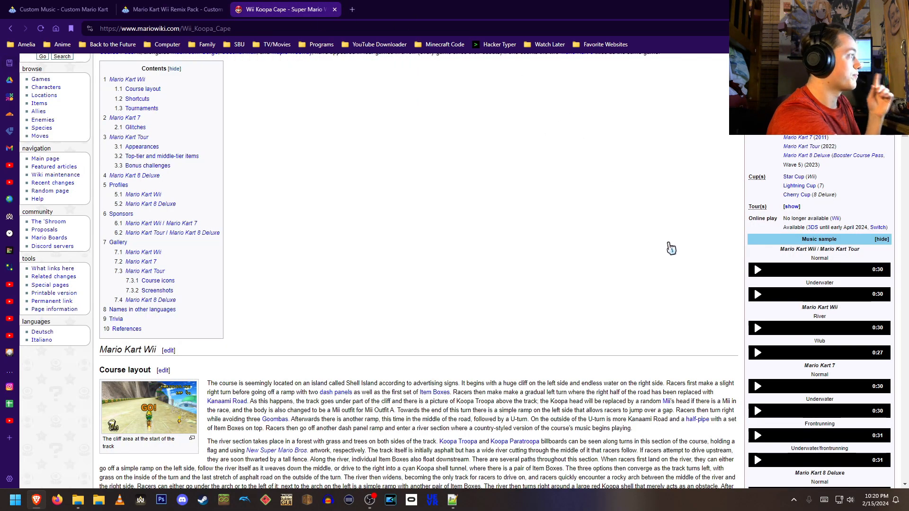
{"action": "scroll", "coordinate": [449, 270], "scroll_direction": "up", "scroll_amount": 1}
{"action": "scroll", "coordinate": [449, 270], "scroll_direction": "up", "scroll_amount": 1}
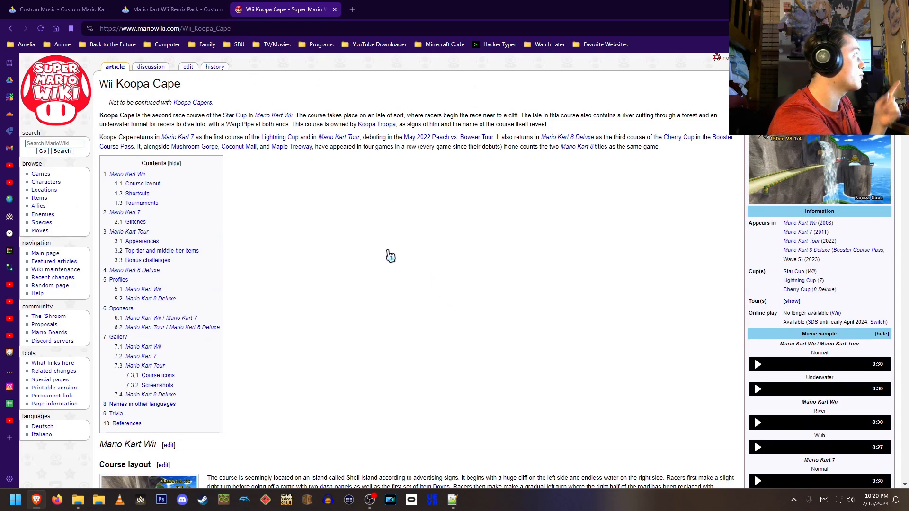
{"action": "scroll", "coordinate": [391, 256], "scroll_direction": "down", "scroll_amount": 2}
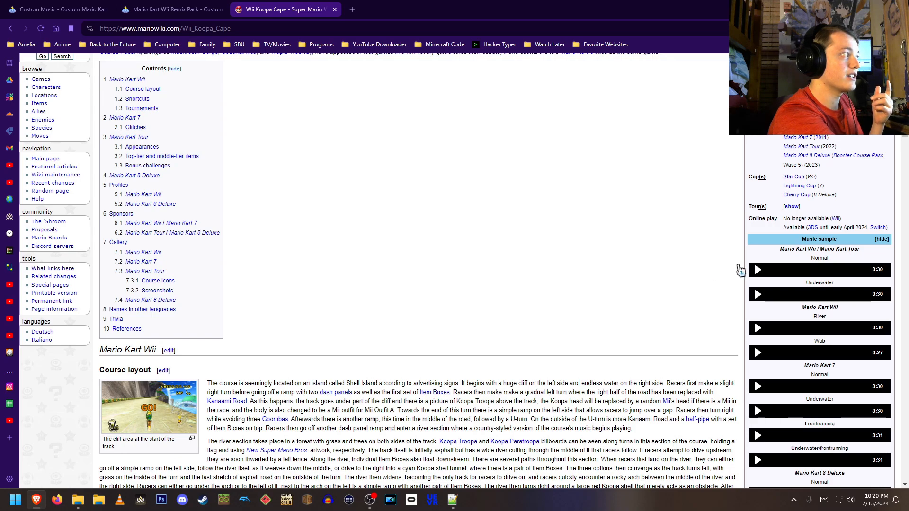
{"action": "left_click", "coordinate": [757, 270]}
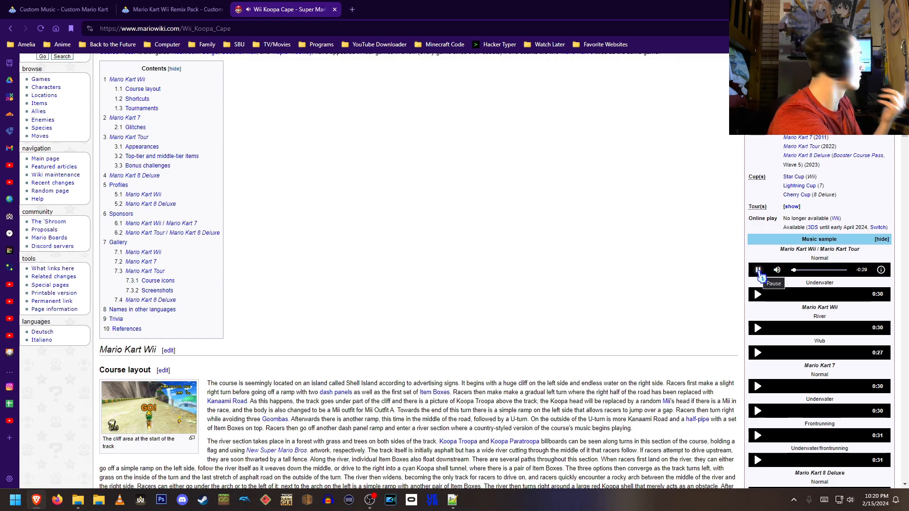
{"action": "left_click", "coordinate": [759, 270]}
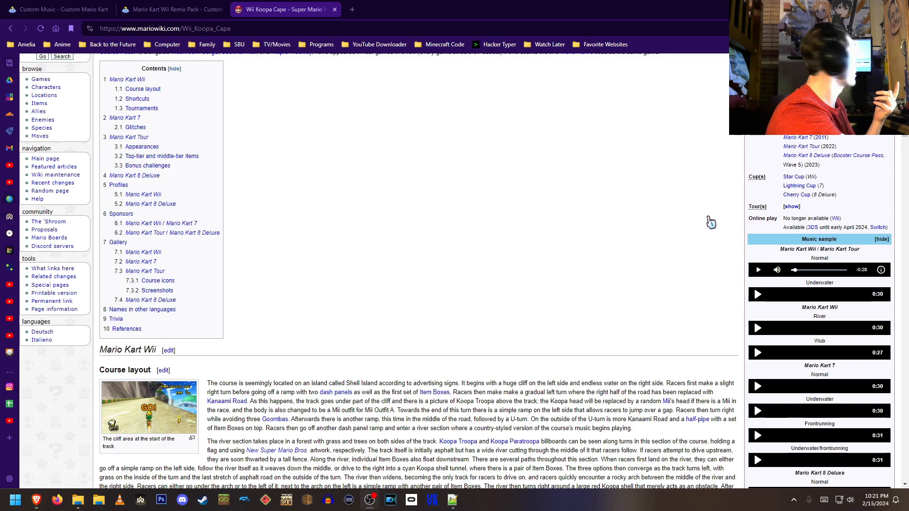
{"action": "left_click", "coordinate": [759, 270]}
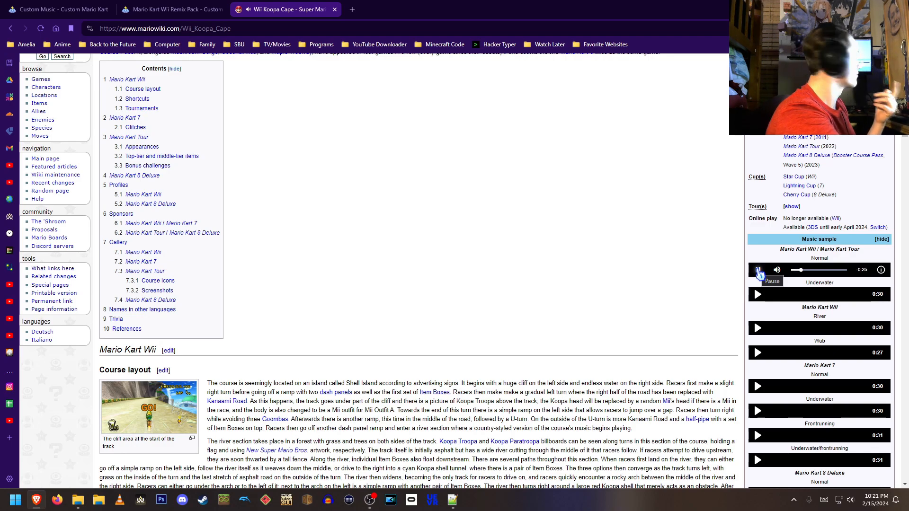
{"action": "mouse_move", "coordinate": [777, 269]}
{"action": "left_click", "coordinate": [777, 246]}
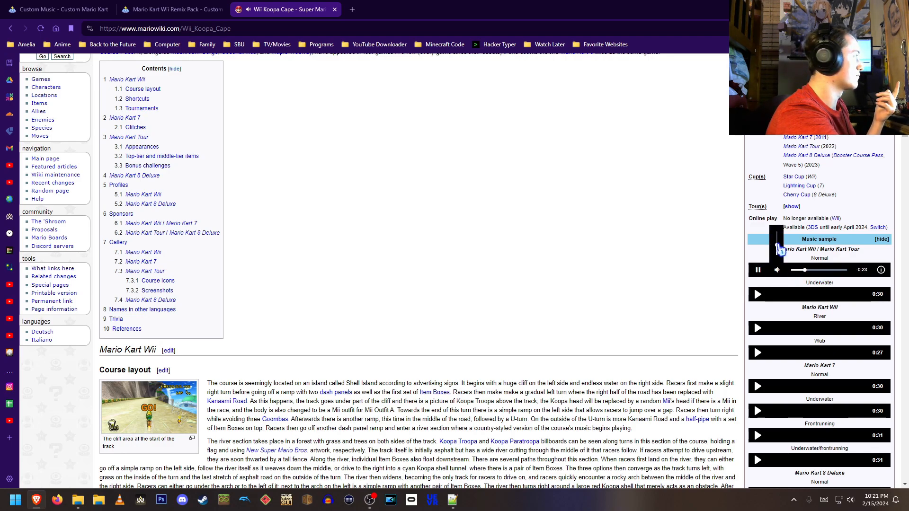
{"action": "left_click", "coordinate": [778, 250]}
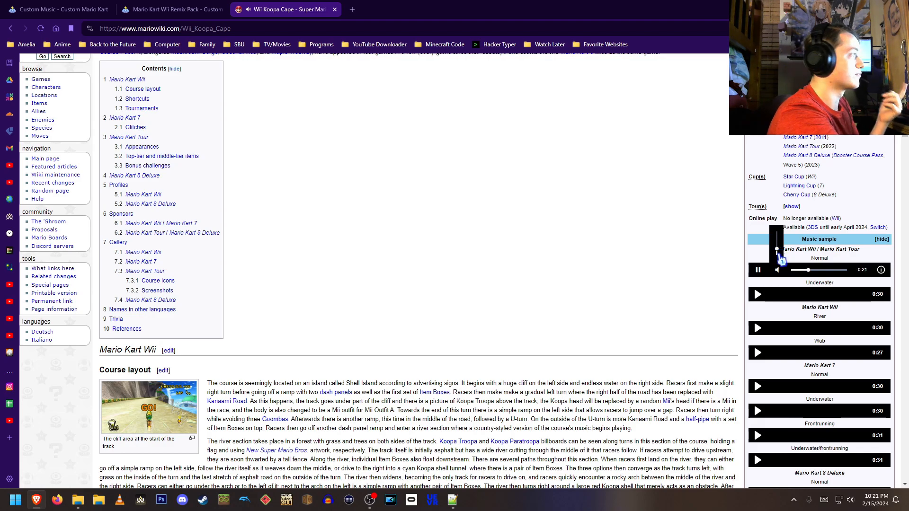
{"action": "left_click", "coordinate": [758, 271]}
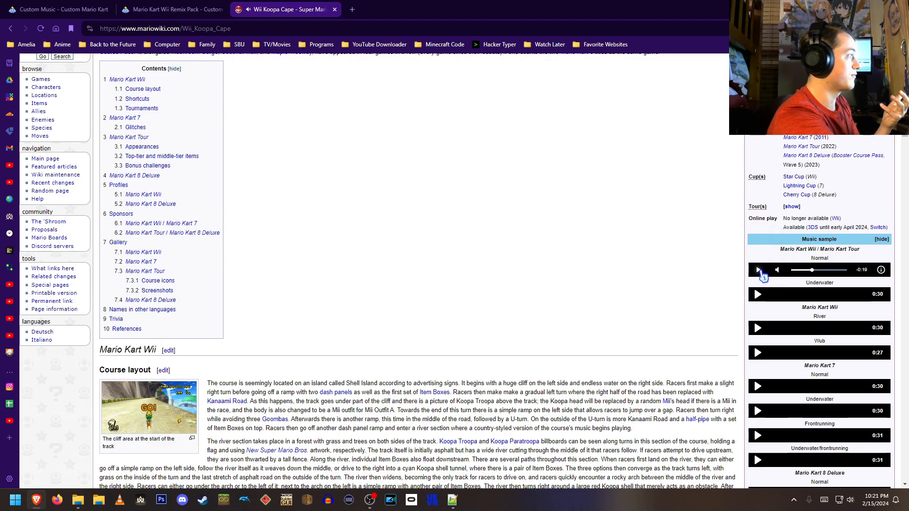
{"action": "mouse_move", "coordinate": [776, 293]}
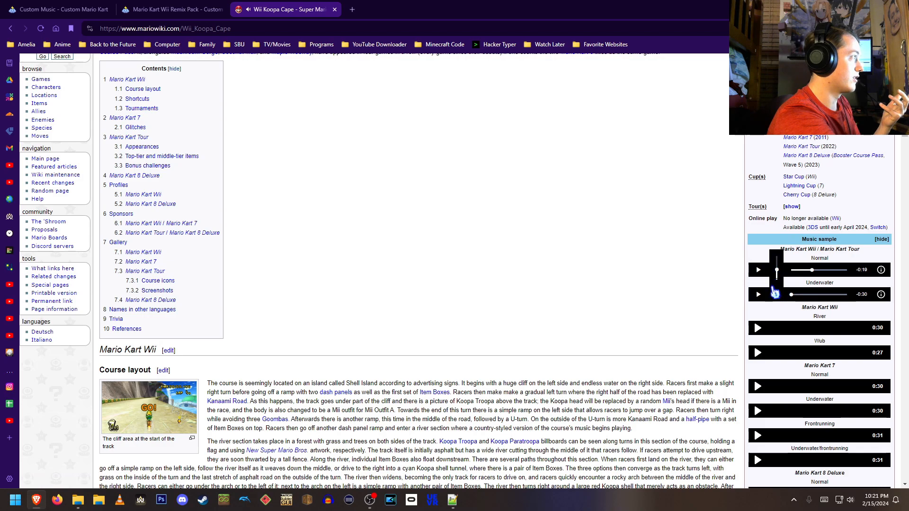
- Play the Underwater and River music samples one after another
{"action": "left_click", "coordinate": [759, 294]}
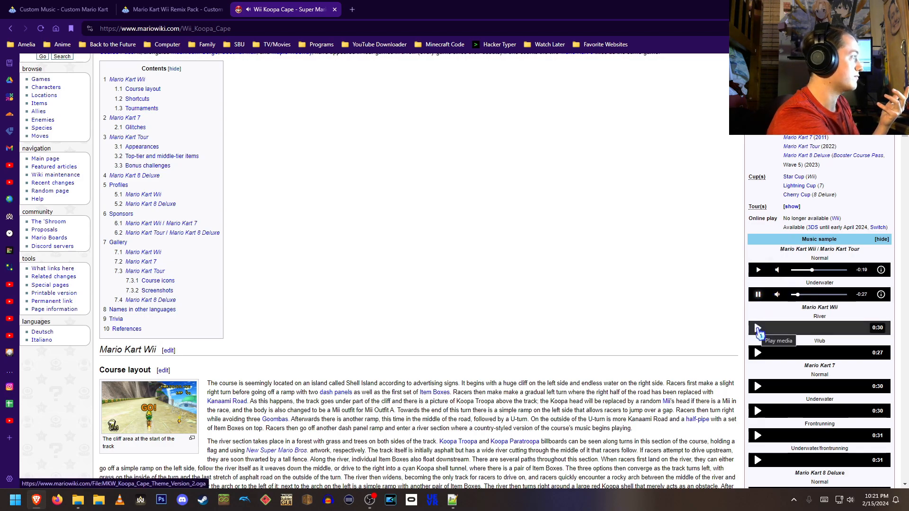
{"action": "mouse_move", "coordinate": [776, 328]}
{"action": "mouse_move", "coordinate": [780, 352]}
{"action": "left_click", "coordinate": [776, 329]}
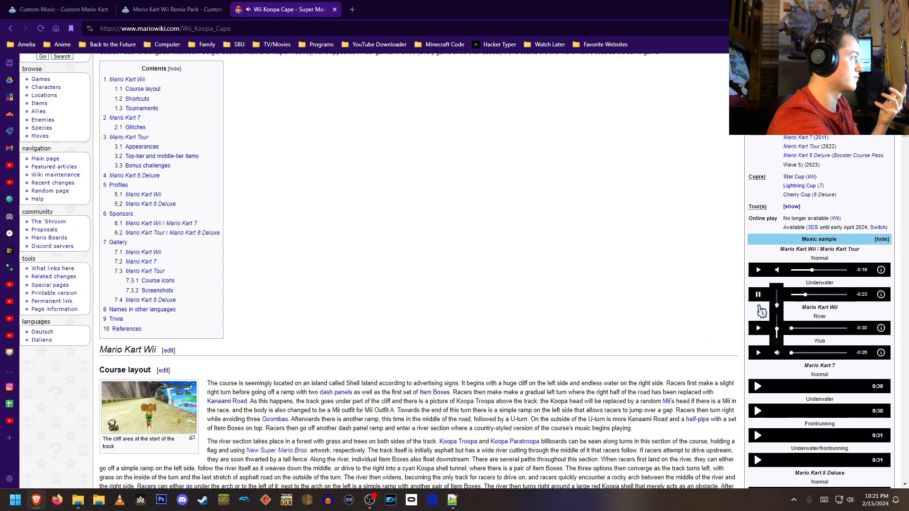
{"action": "left_click", "coordinate": [758, 295]}
{"action": "left_click", "coordinate": [758, 328]}
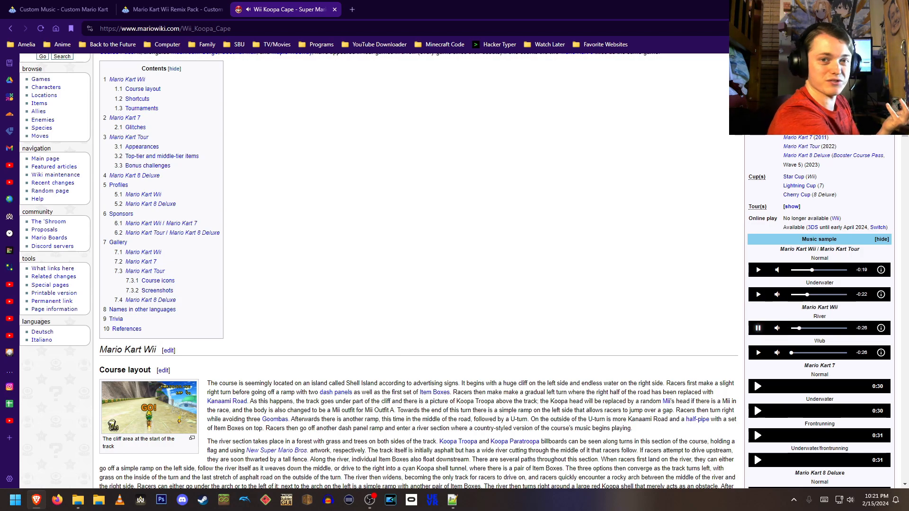
{"action": "left_click", "coordinate": [758, 328]}
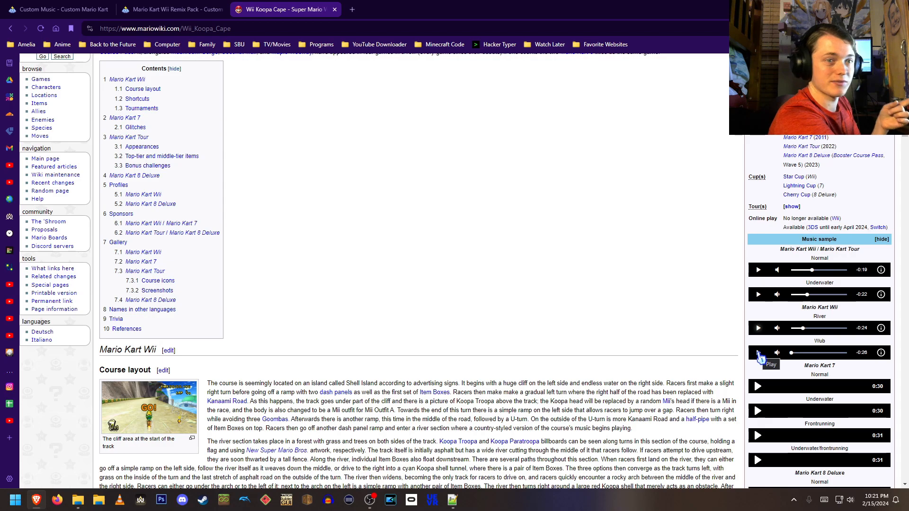
- Play the Wub sample alongside the River sample, toggling each on and off to compare them
{"action": "left_click", "coordinate": [758, 353]}
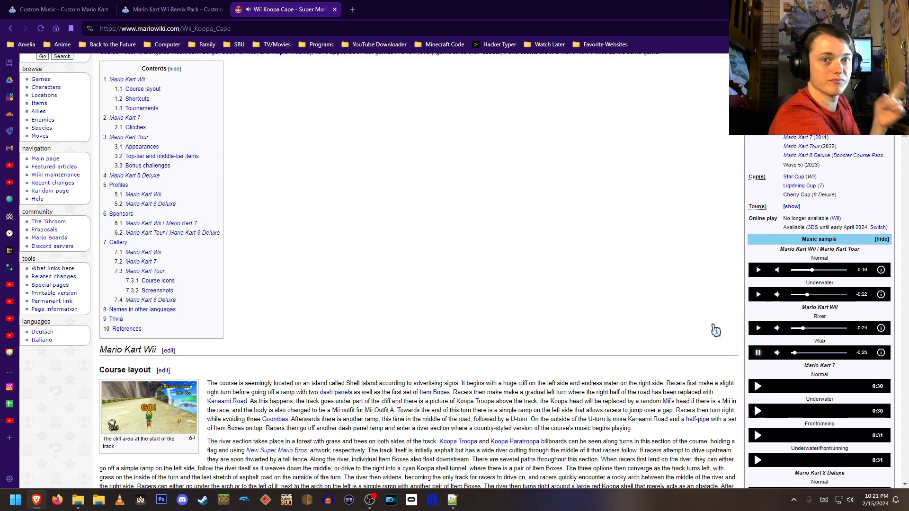
{"action": "left_click", "coordinate": [758, 328]}
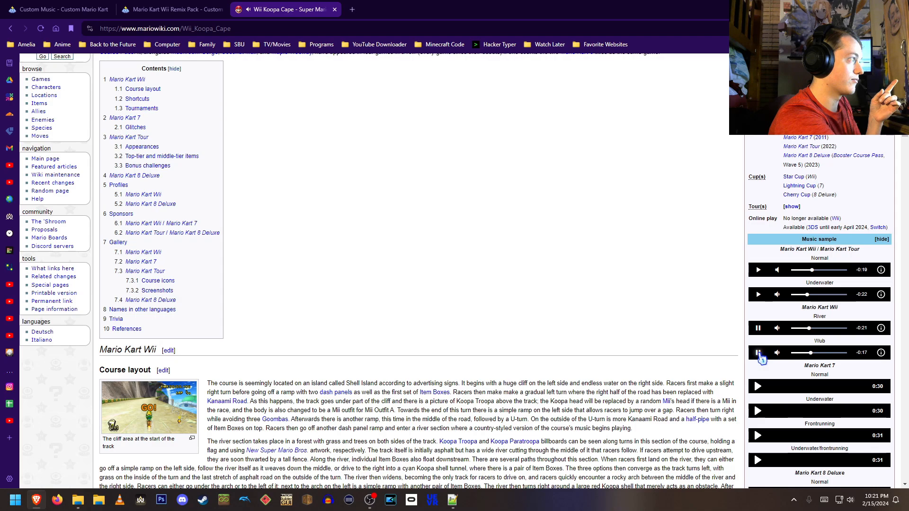
{"action": "left_click", "coordinate": [759, 328]}
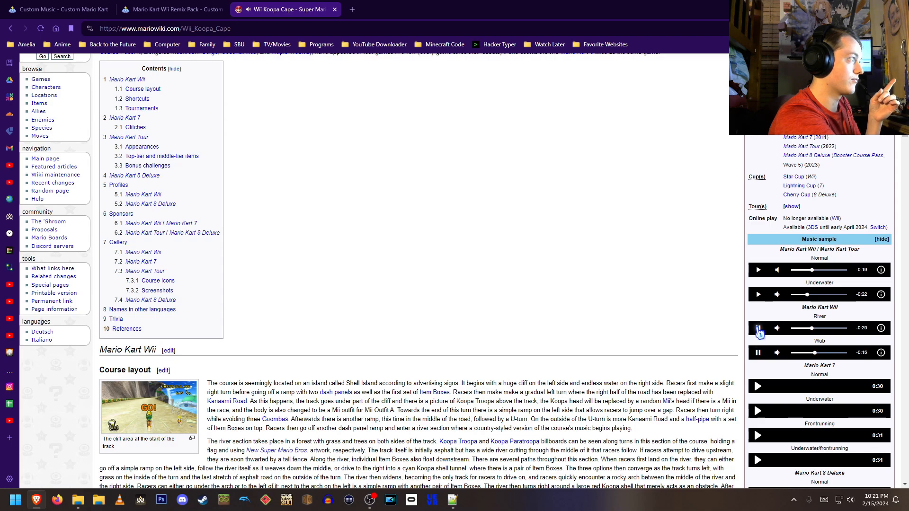
{"action": "left_click", "coordinate": [758, 329]}
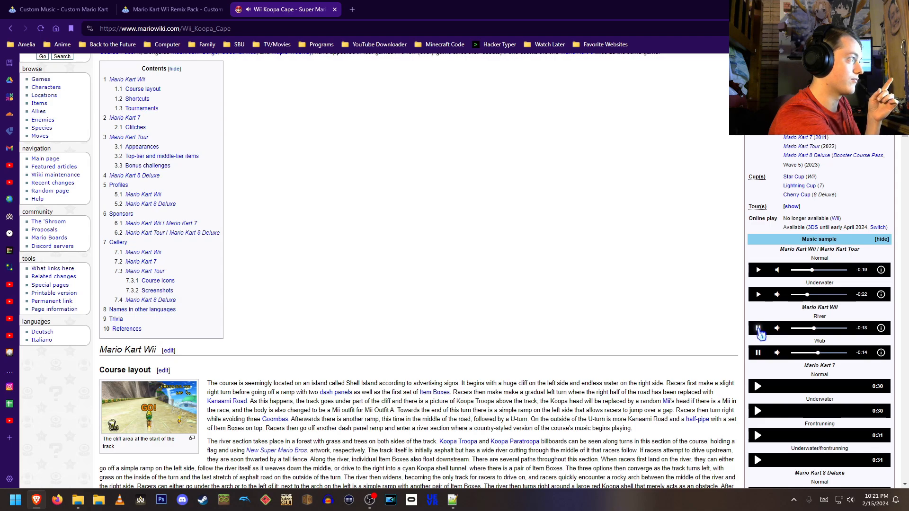
{"action": "left_click", "coordinate": [760, 354]}
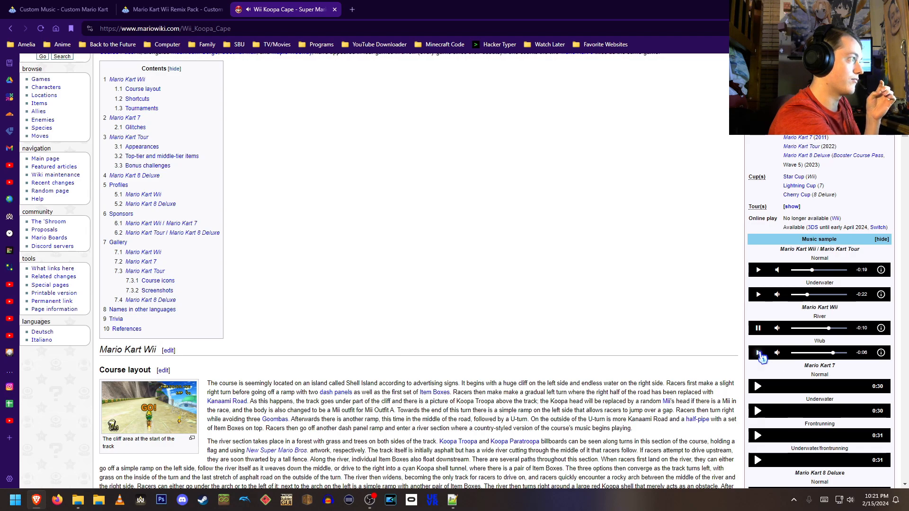
{"action": "left_click", "coordinate": [759, 353]}
{"action": "left_click", "coordinate": [757, 328]}
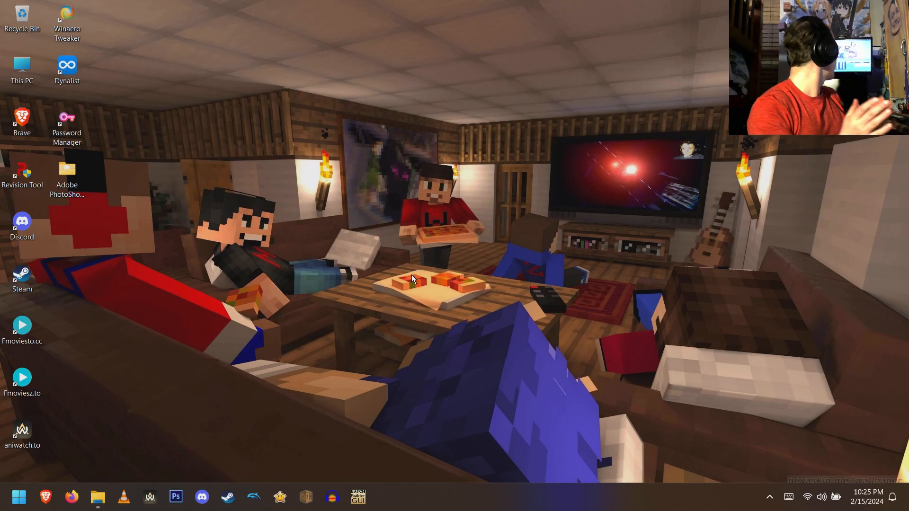
- Open Audacity and load the Koopa Cape Booster Course Remix (FatCat) Amp 7 WAV file
{"action": "left_click", "coordinate": [332, 497]}
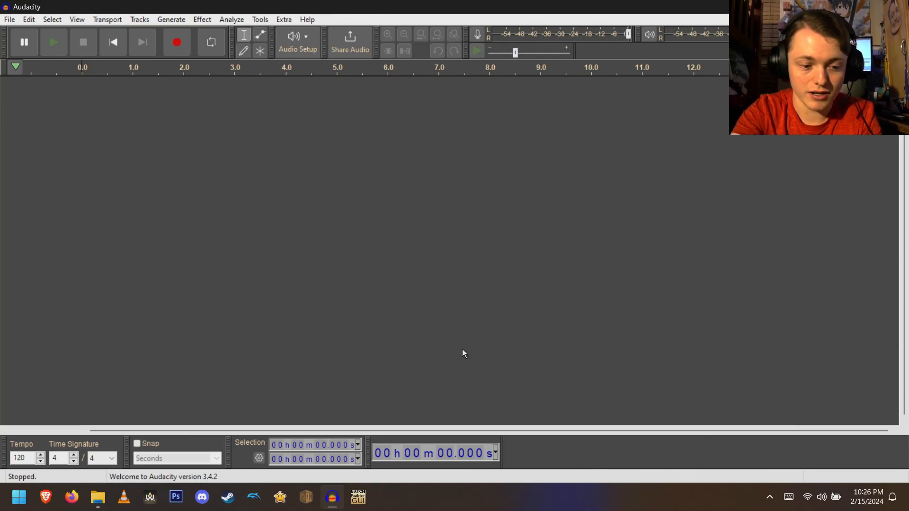
{"action": "key", "text": "ctrl+o"}
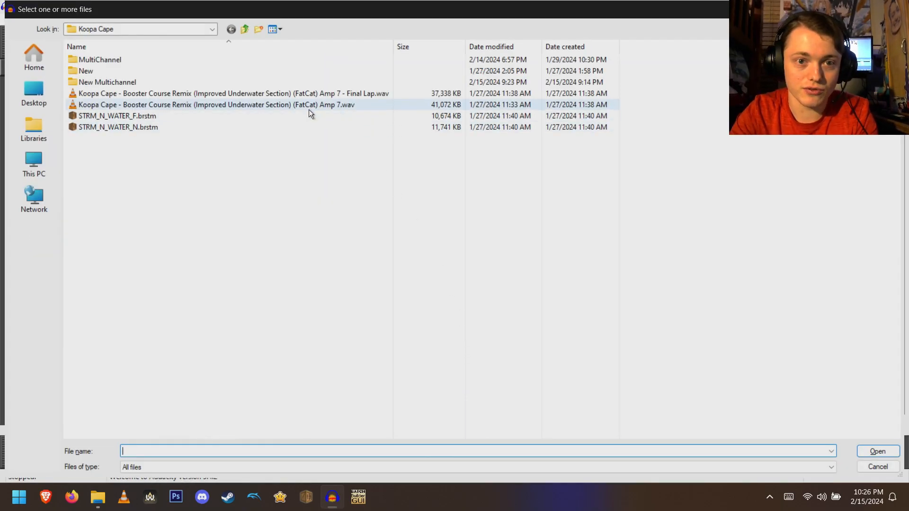
{"action": "left_click", "coordinate": [322, 105]}
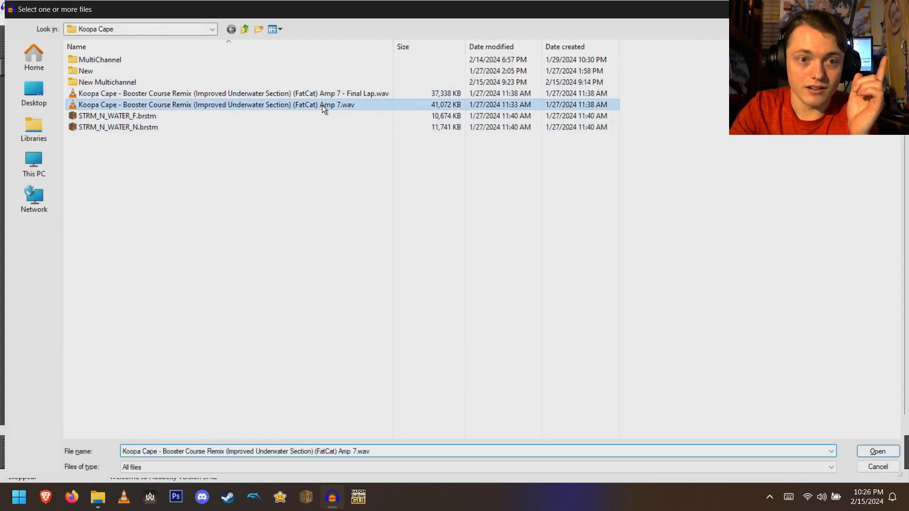
{"action": "double_click", "coordinate": [363, 106]}
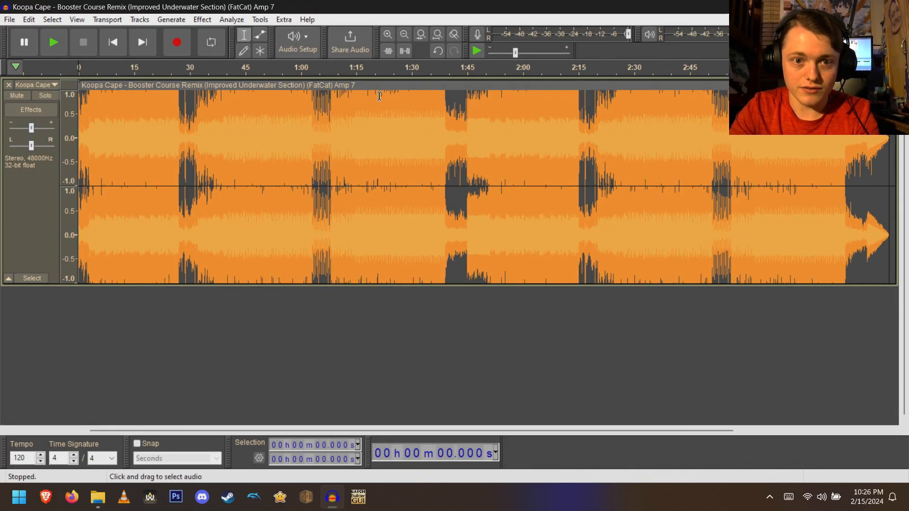
- Split the stereo track into two mono tracks, remove the second one, and centre the remaining track's pan
{"action": "left_click_drag", "start_coordinate": [762, 34], "coordinate": [764, 34]}
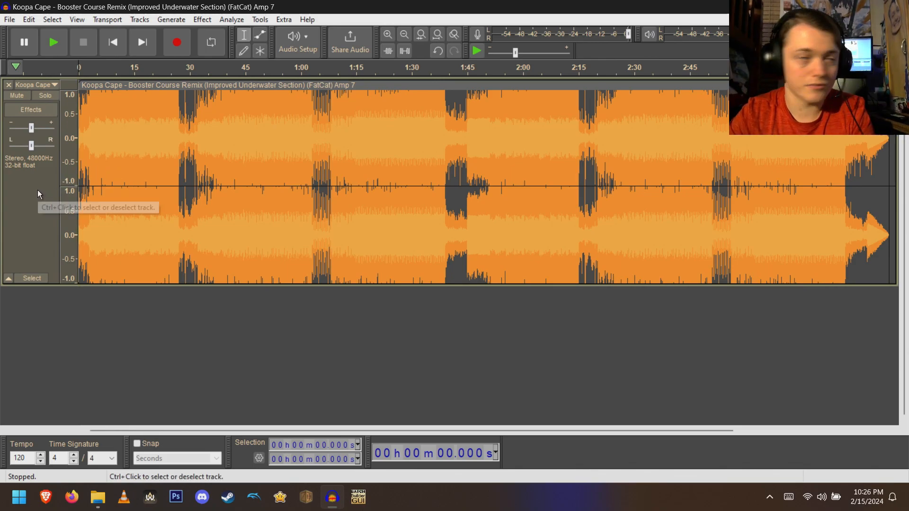
{"action": "right_click", "coordinate": [33, 207]}
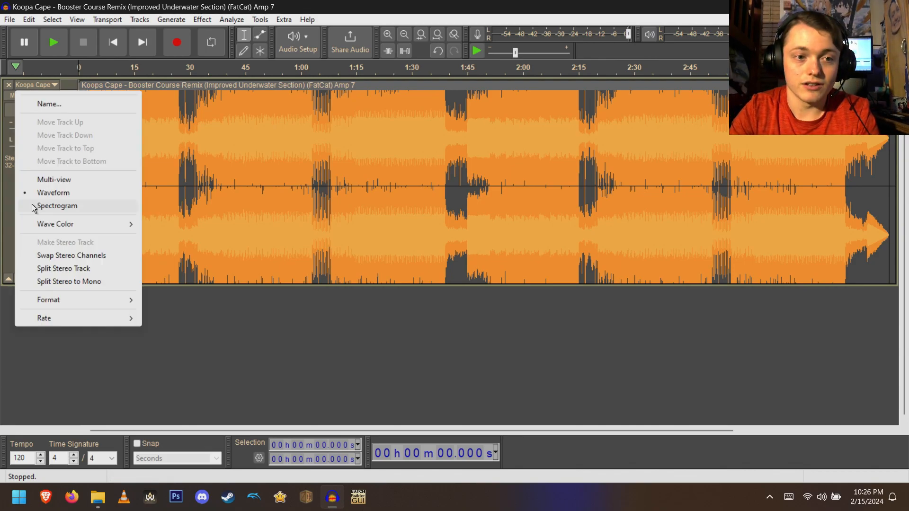
{"action": "left_click", "coordinate": [55, 269]}
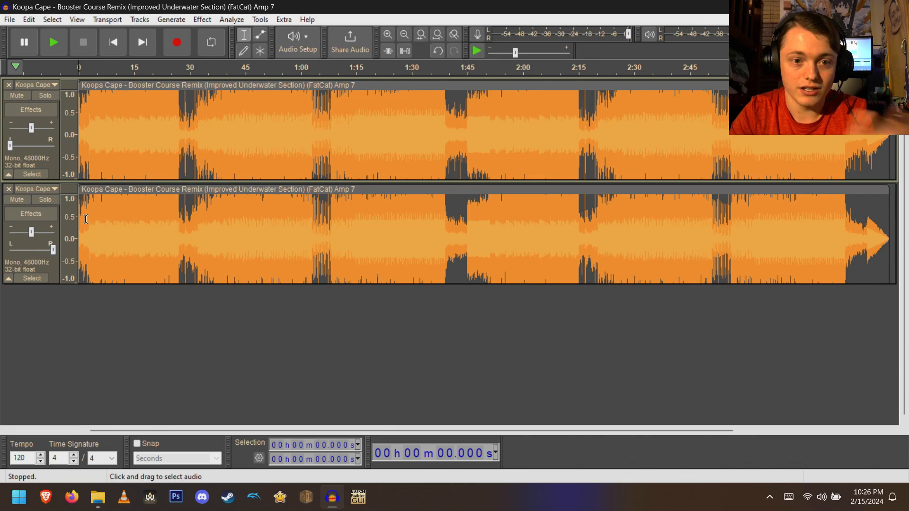
{"action": "left_click", "coordinate": [9, 189]}
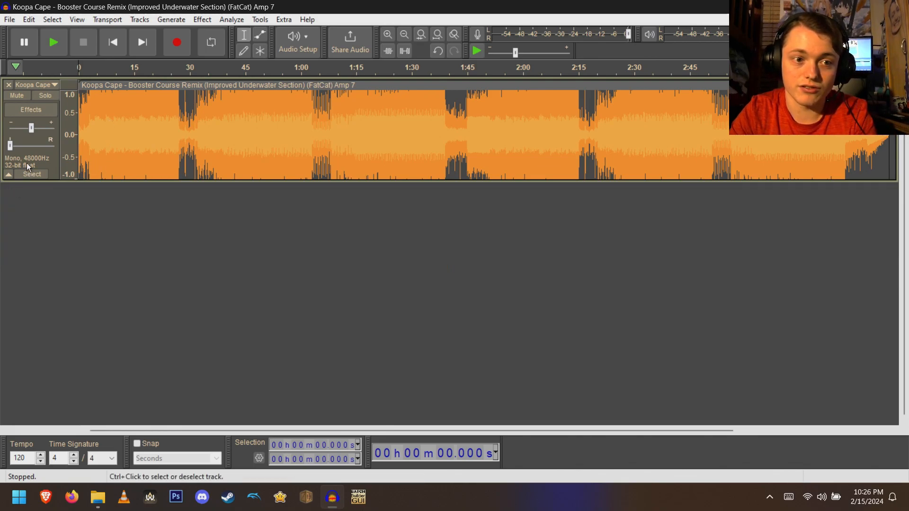
{"action": "mouse_move", "coordinate": [10, 149]}
{"action": "left_click_drag", "start_coordinate": [10, 146], "coordinate": [31, 145]}
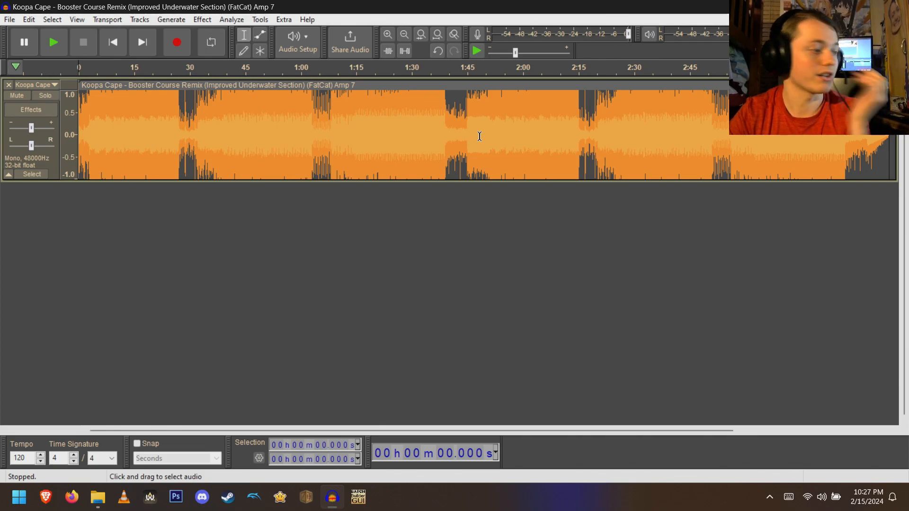
- Select everything from 39.184 seconds to the end of the track and delete it
{"action": "left_click", "coordinate": [316, 458]}
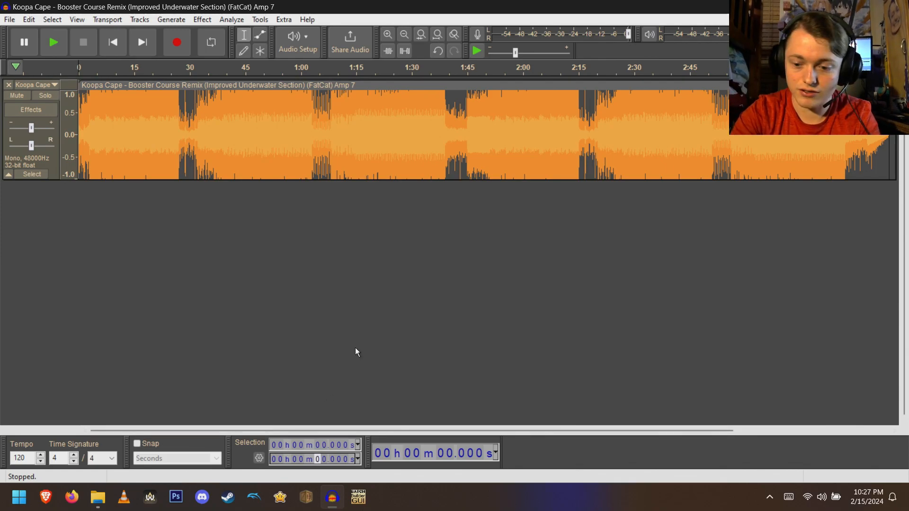
{"action": "type", "text": "39184"}
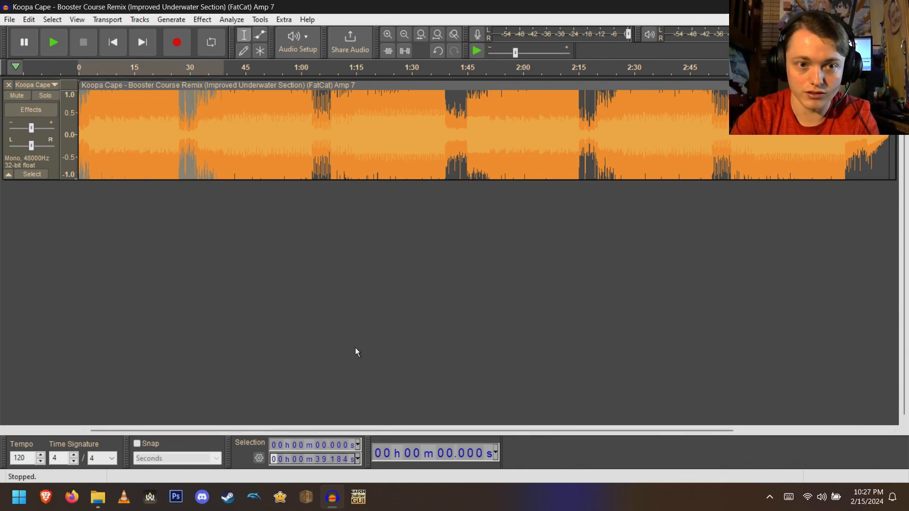
{"action": "left_click", "coordinate": [315, 445]}
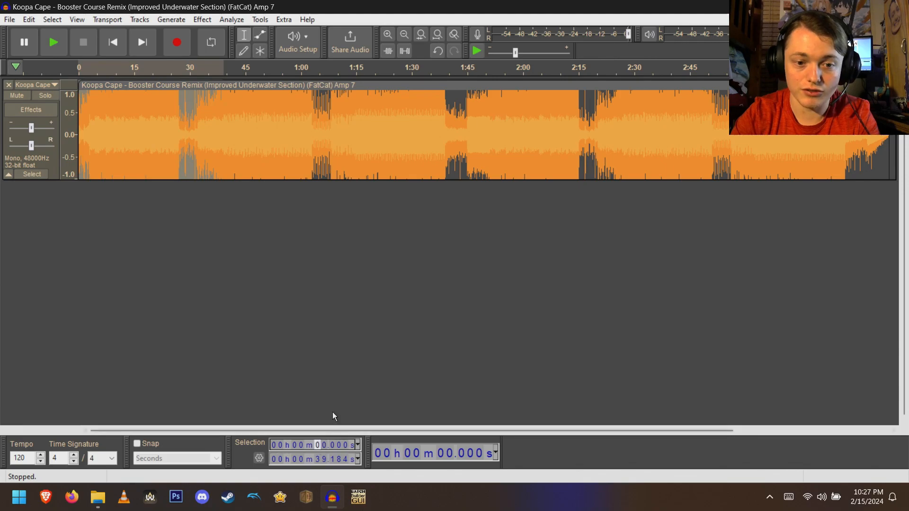
{"action": "type", "text": "39184"}
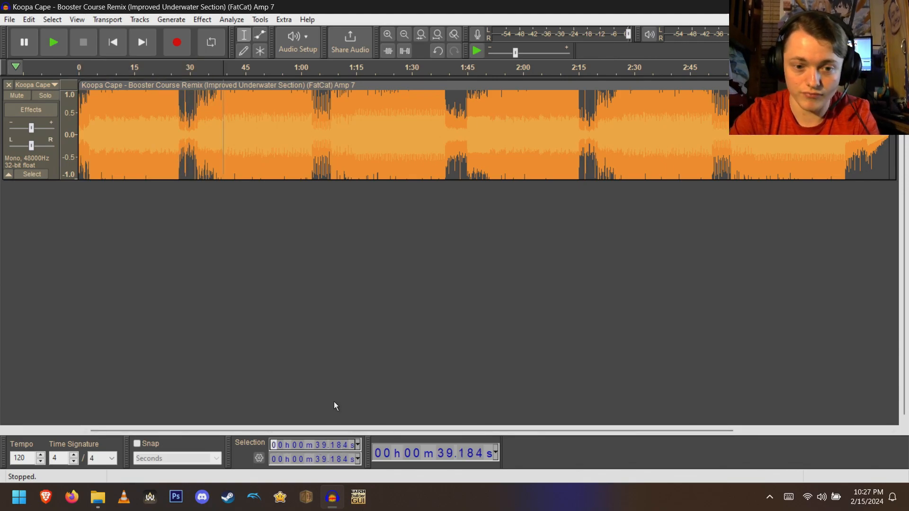
{"action": "key", "text": "Tab"}
{"action": "left_click", "coordinate": [302, 460]}
{"action": "type", "text": "1"}
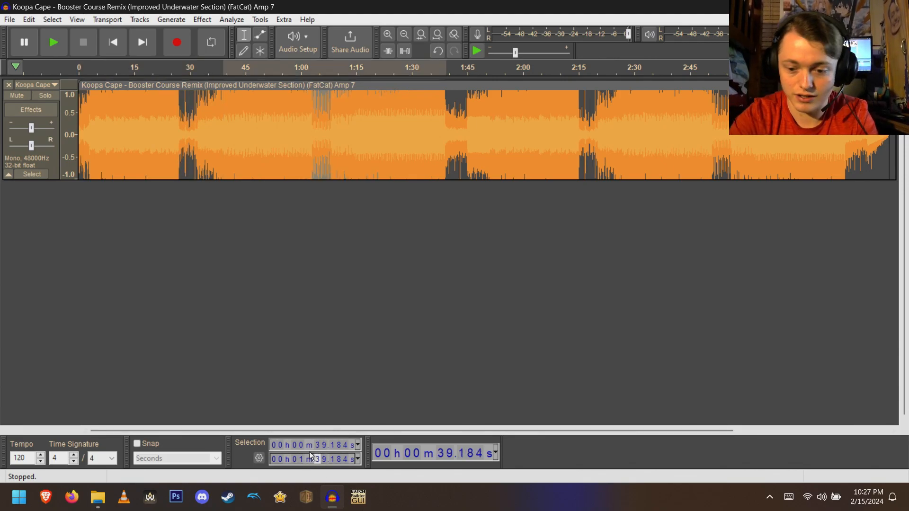
{"action": "left_click_drag", "start_coordinate": [438, 97], "coordinate": [890, 161]}
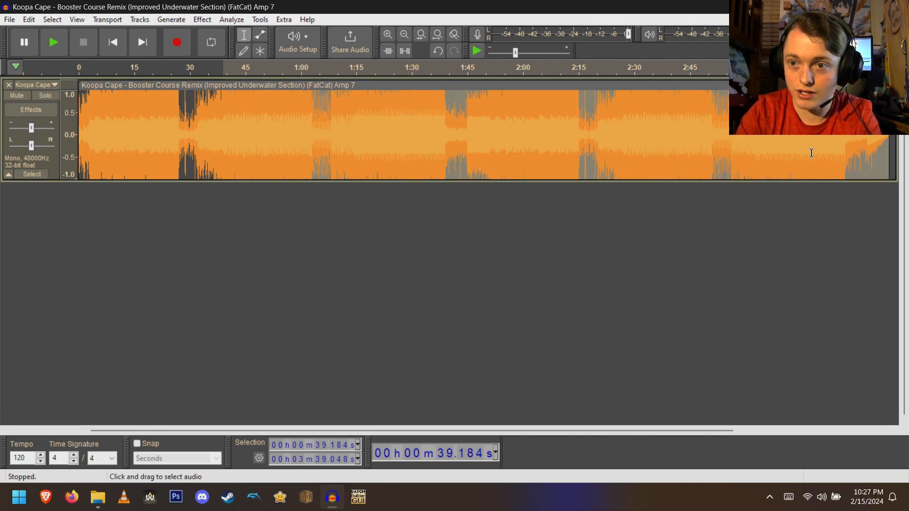
{"action": "key", "text": "Delete"}
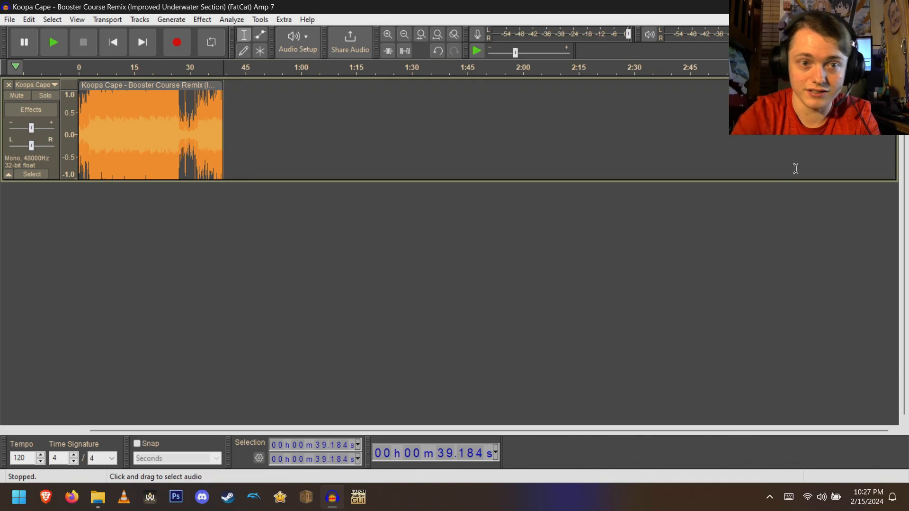
- Zoom the track to fit and look through the keyboard shortcuts in Preferences
{"action": "key", "text": "ctrl+f"}
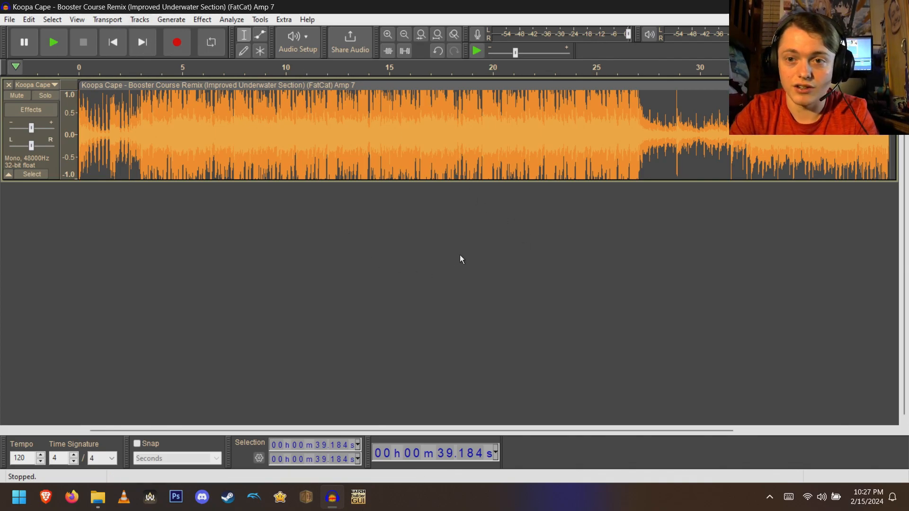
{"action": "left_click", "coordinate": [28, 20]}
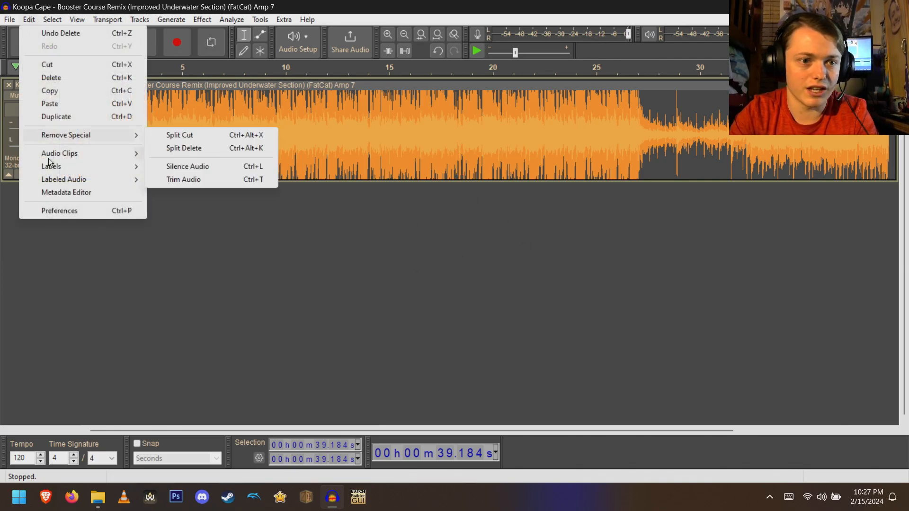
{"action": "left_click", "coordinate": [64, 214]}
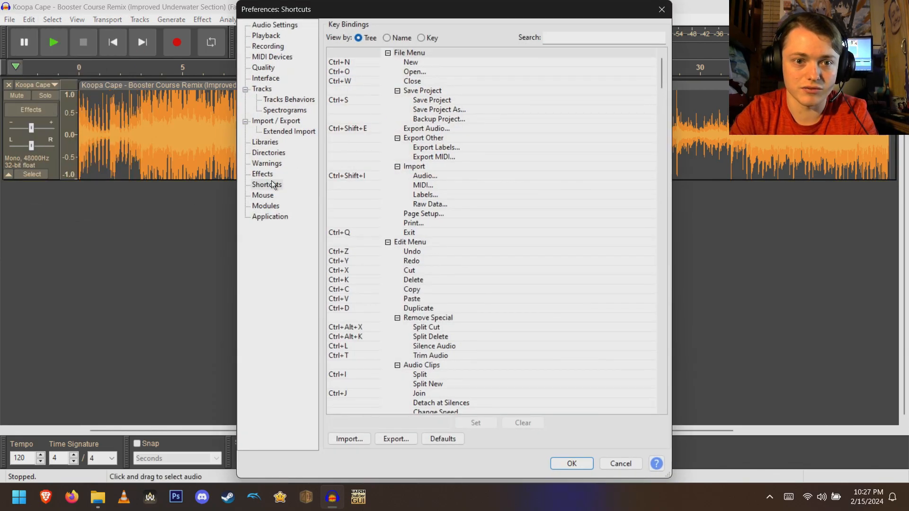
{"action": "left_click", "coordinate": [661, 9]}
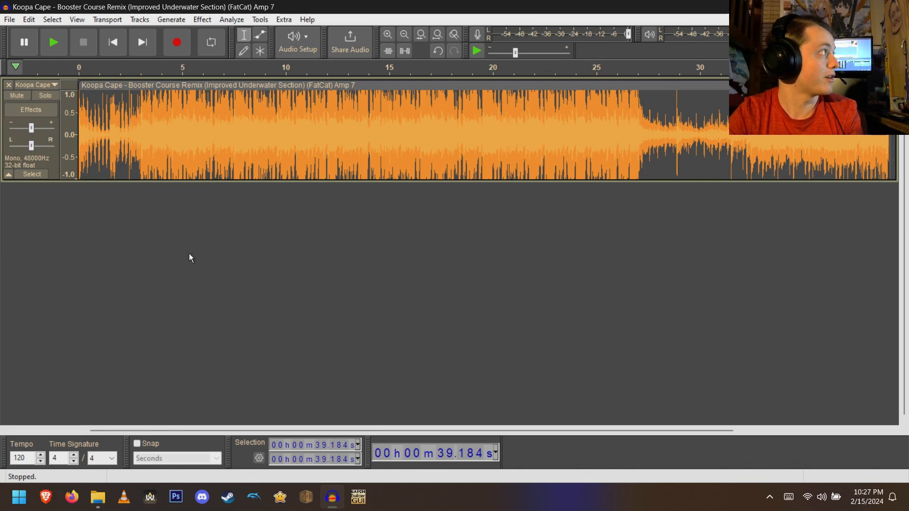
- Set the playback start to 3.180 seconds and briefly play the track from there
{"action": "left_click", "coordinate": [318, 445]}
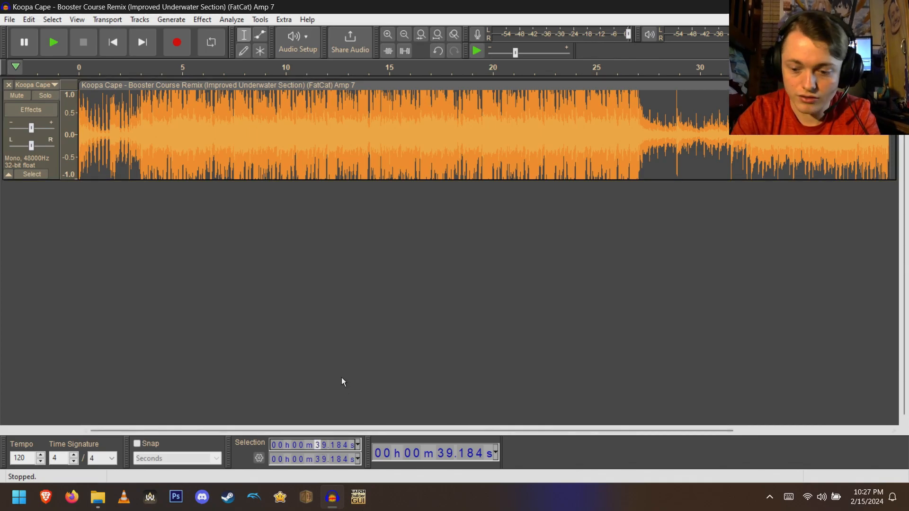
{"action": "type", "text": "03.180"}
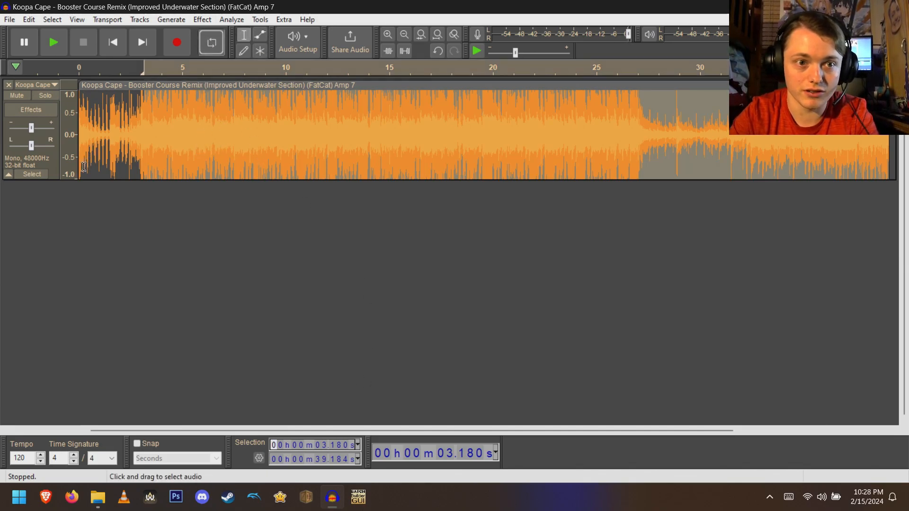
{"action": "left_click", "coordinate": [52, 156]}
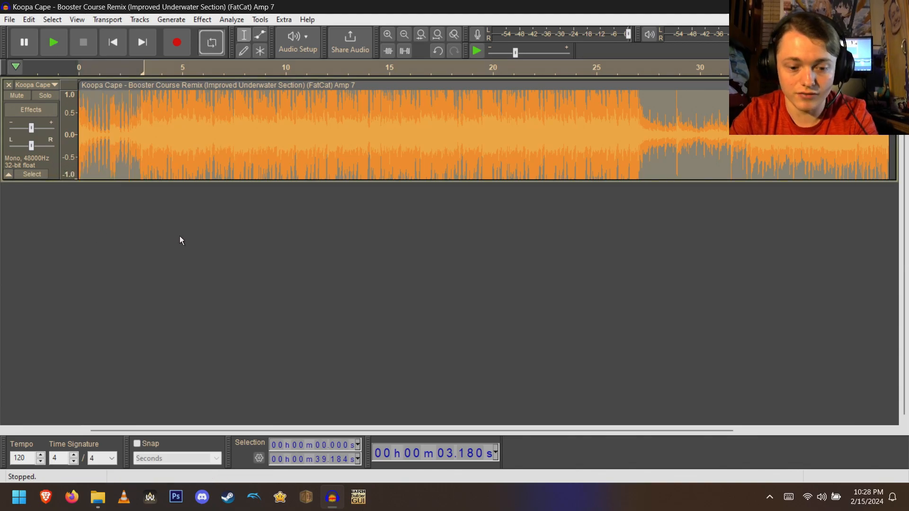
{"action": "key", "text": "space"}
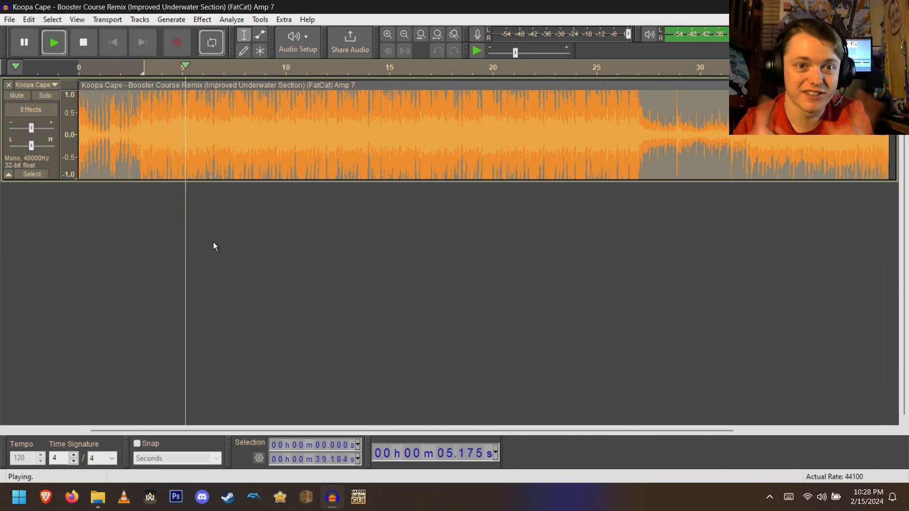
{"action": "key", "text": "space"}
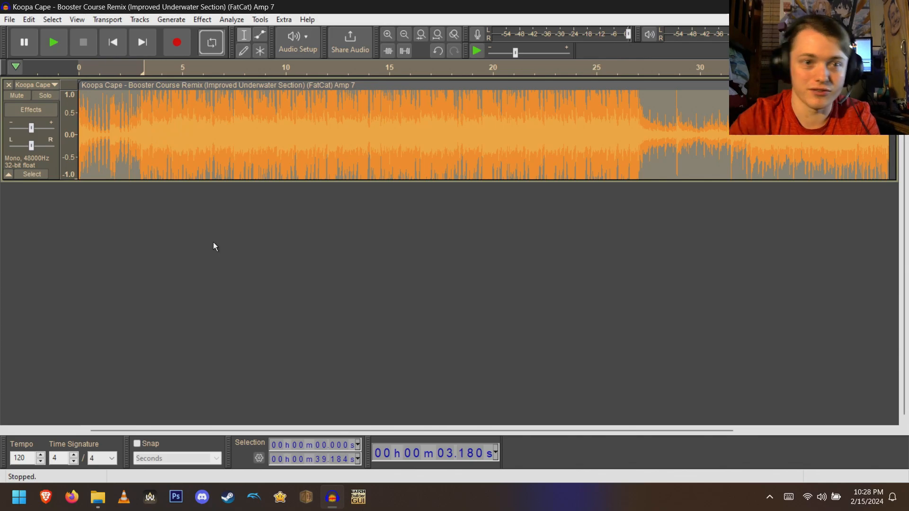
- Turn off looping and clear the loop region on the timeline
{"action": "left_click", "coordinate": [212, 42]}
{"action": "right_click", "coordinate": [230, 70]}
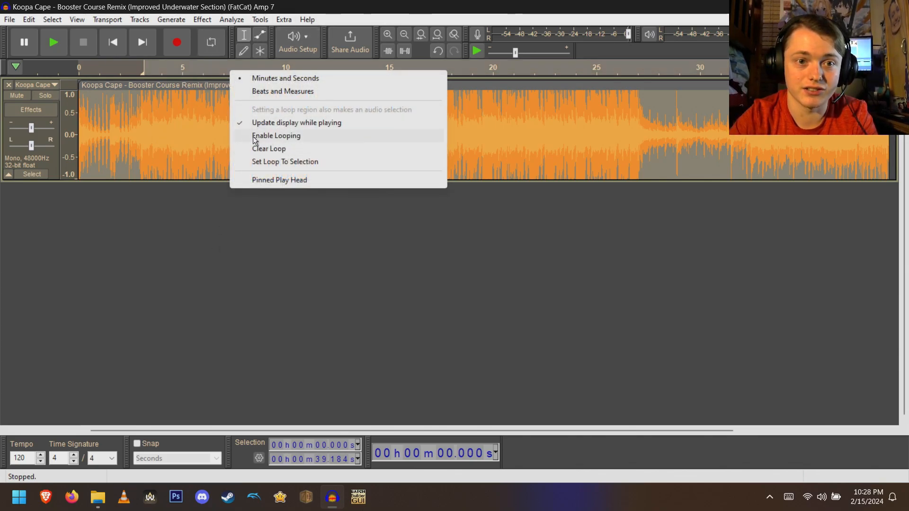
{"action": "left_click", "coordinate": [258, 149]}
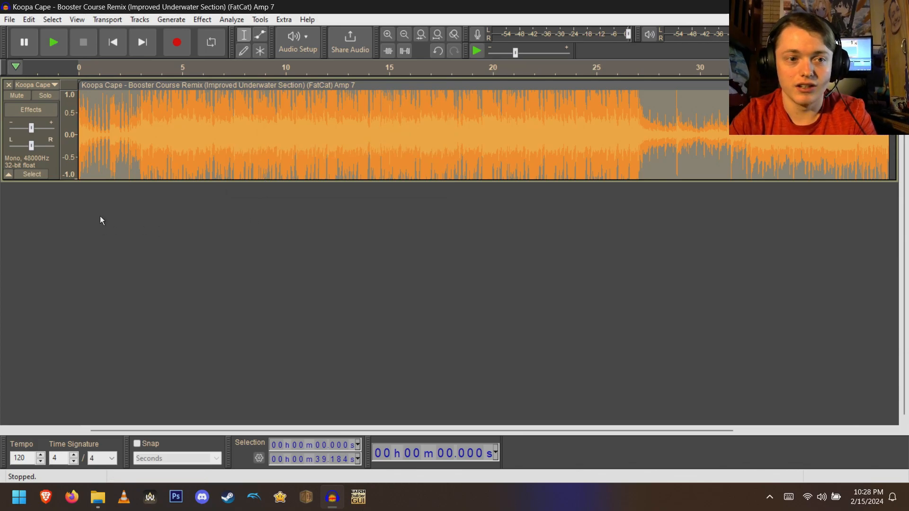
{"action": "left_click", "coordinate": [112, 249]}
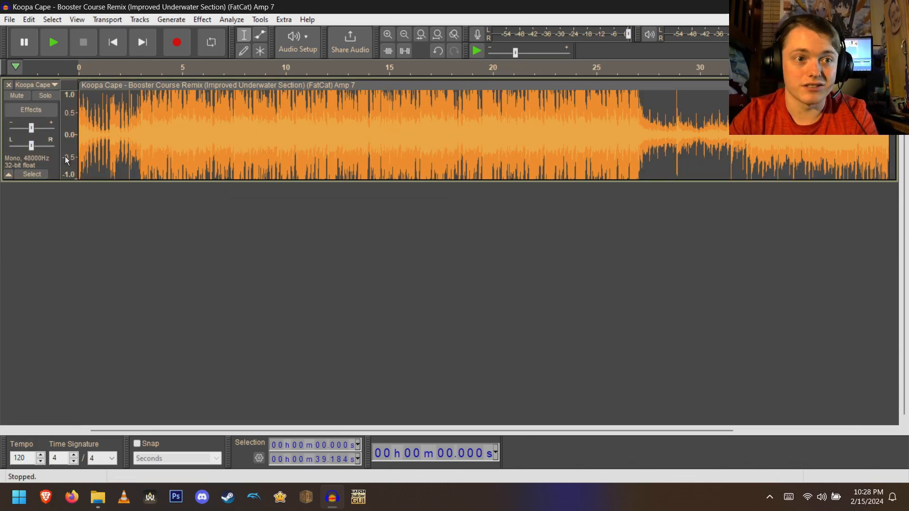
{"action": "left_click", "coordinate": [9, 19]}
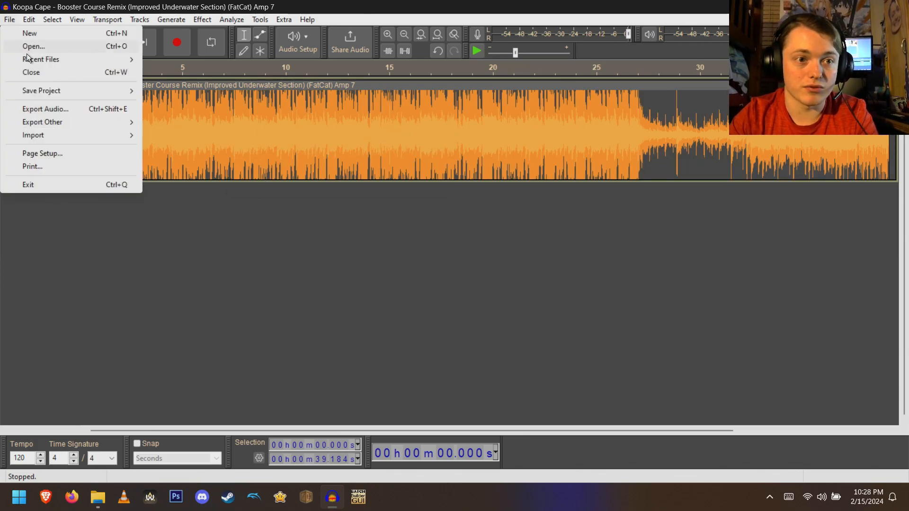
{"action": "left_click", "coordinate": [107, 109]}
{"action": "left_click_drag", "start_coordinate": [202, 69], "coordinate": [453, 93]}
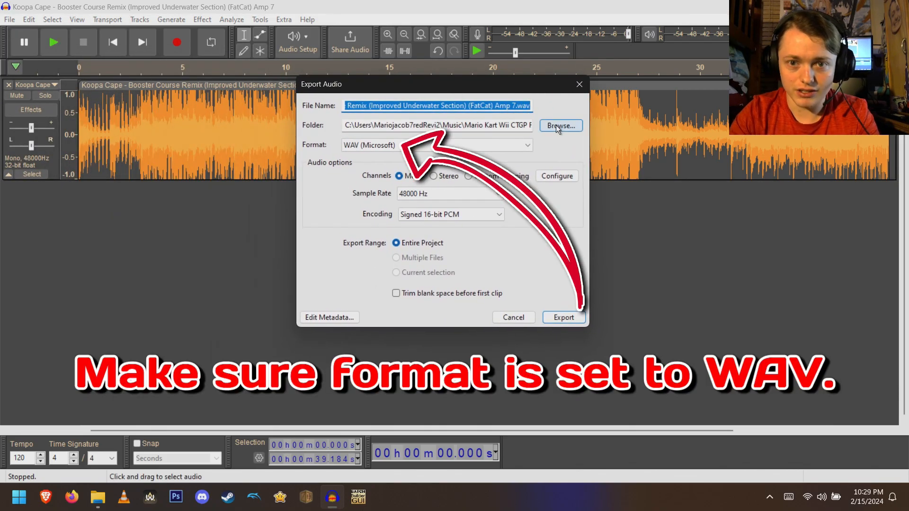
{"action": "left_click", "coordinate": [556, 125]}
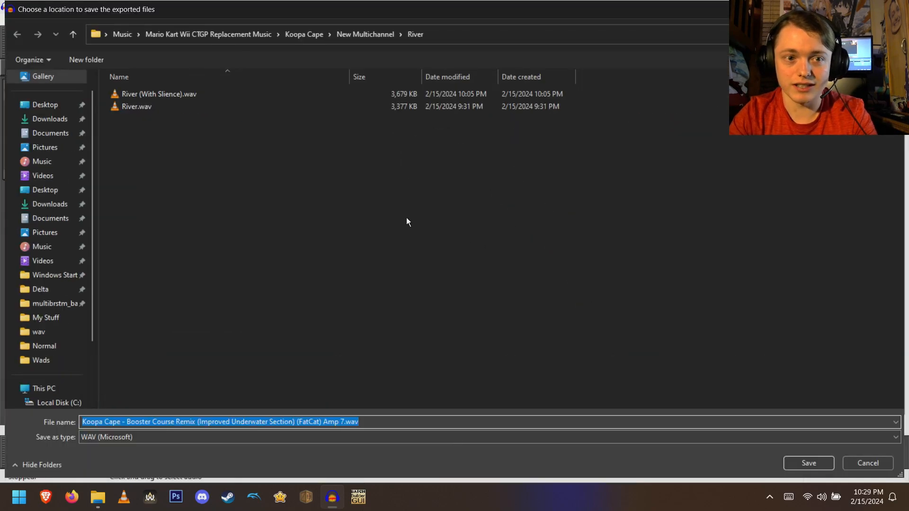
{"action": "left_click", "coordinate": [379, 35]}
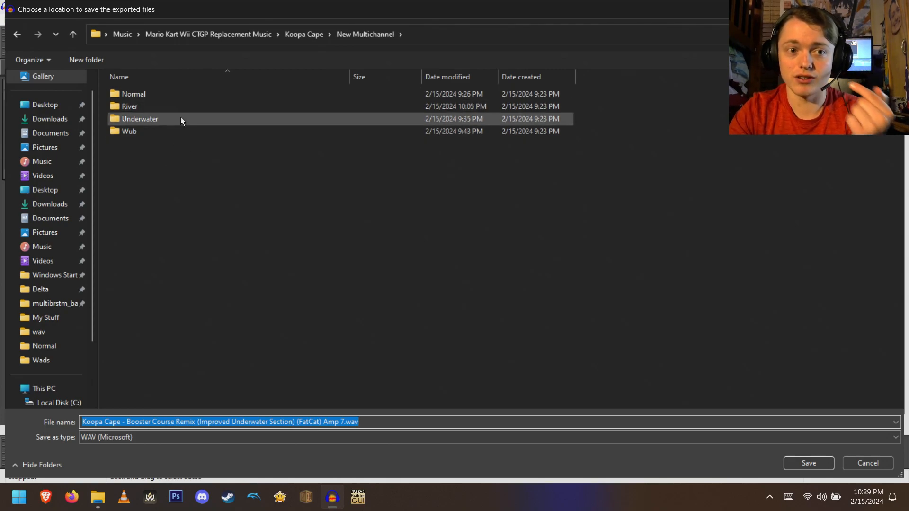
{"action": "double_click", "coordinate": [166, 94]}
{"action": "left_click", "coordinate": [168, 92]}
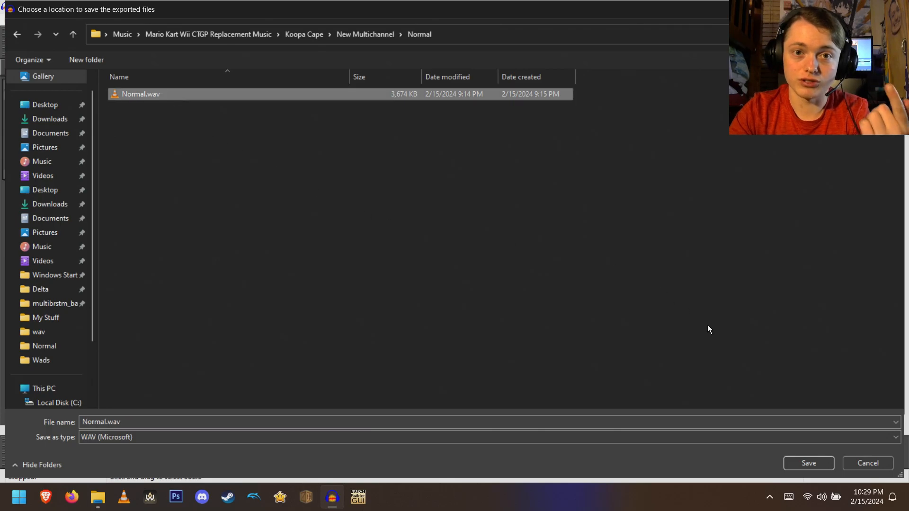
{"action": "left_click", "coordinate": [866, 463]}
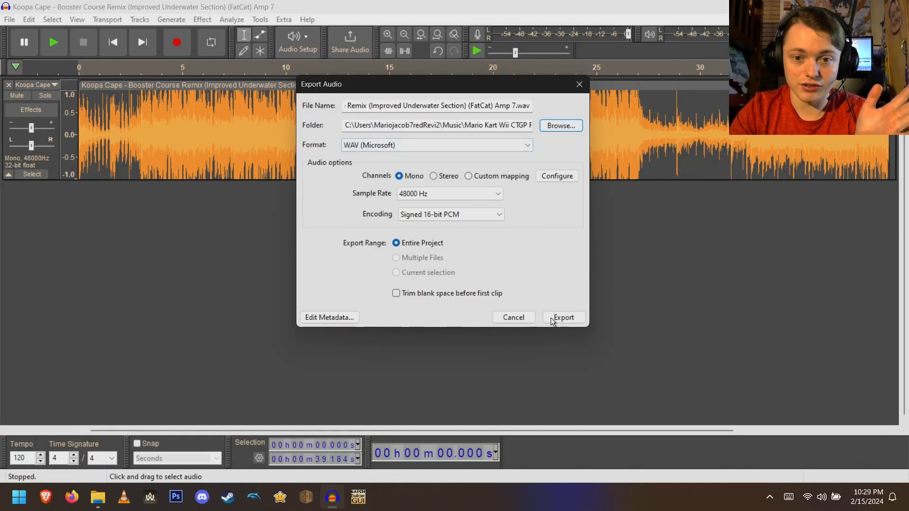
{"action": "left_click", "coordinate": [526, 317]}
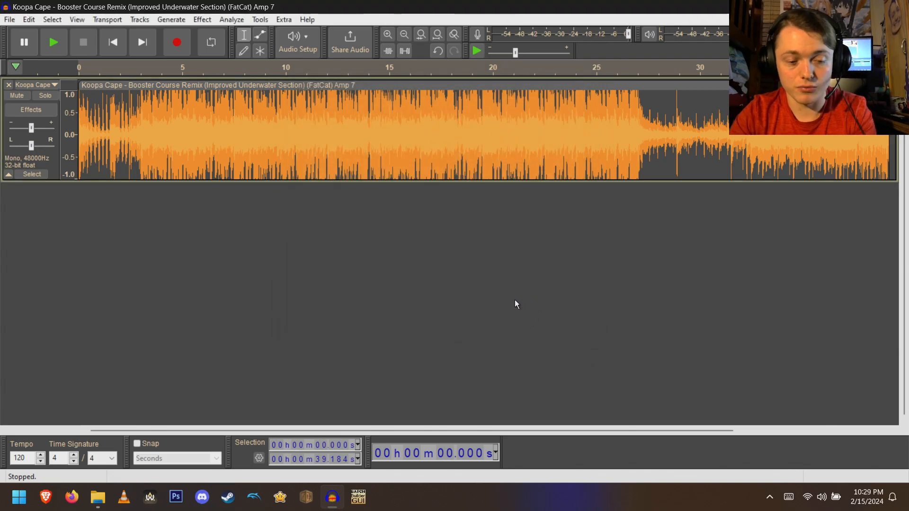
- Undo the previous trims to restore the full-length track, recenter its pan, and fit it in view
{"action": "left_click", "coordinate": [407, 35]}
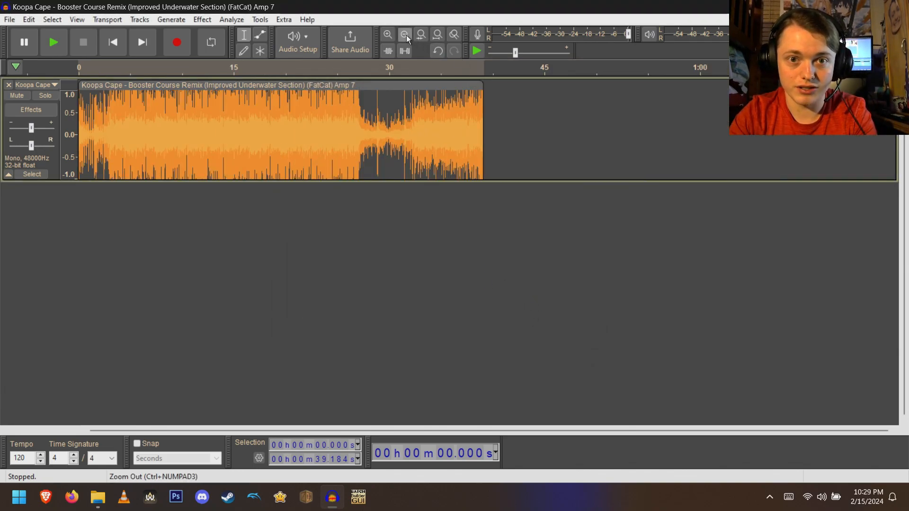
{"action": "left_click", "coordinate": [406, 35]}
{"action": "left_click", "coordinate": [406, 35]}
{"action": "key", "text": "ctrl+z"}
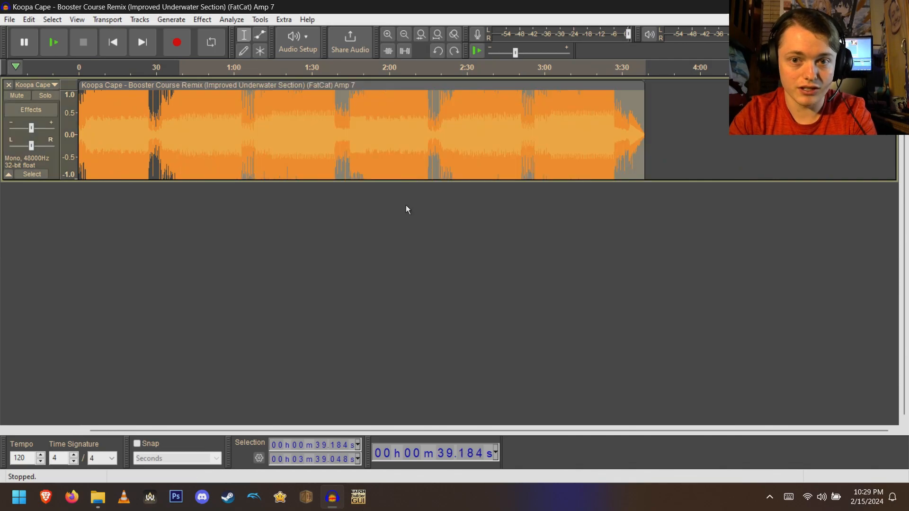
{"action": "key", "text": "ctrl+z"}
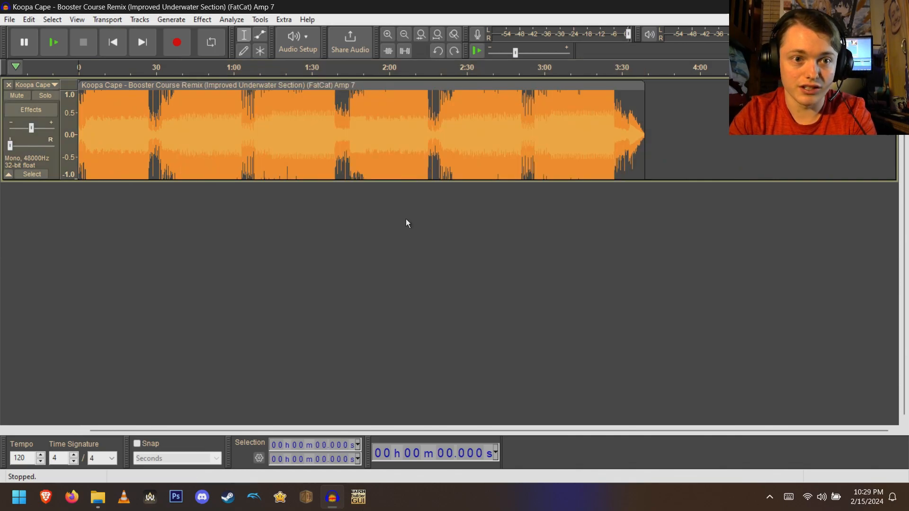
{"action": "left_click", "coordinate": [32, 149]}
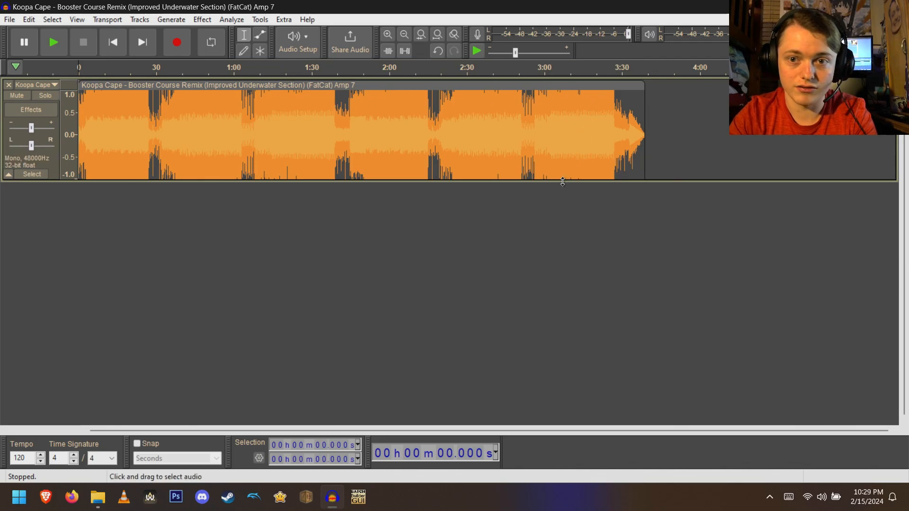
{"action": "key", "text": "ctrl+f"}
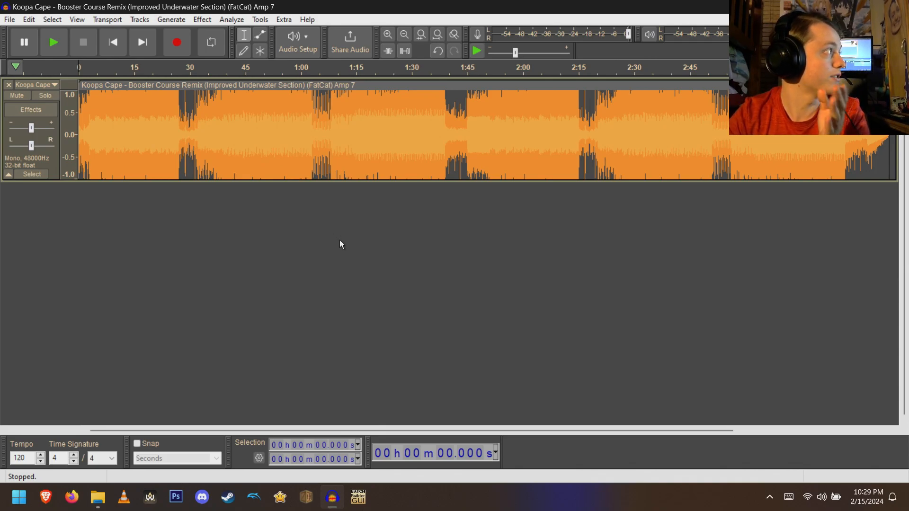
- Select from 1 min 15.200 s to the end of the track and delete that part
{"action": "left_click", "coordinate": [300, 459]}
{"action": "type", "text": "1m"}
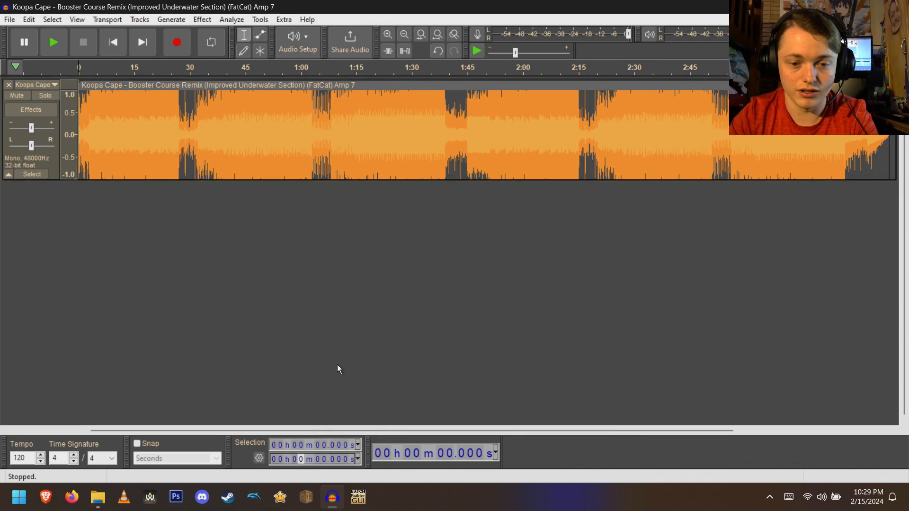
{"action": "type", "text": "15.20"}
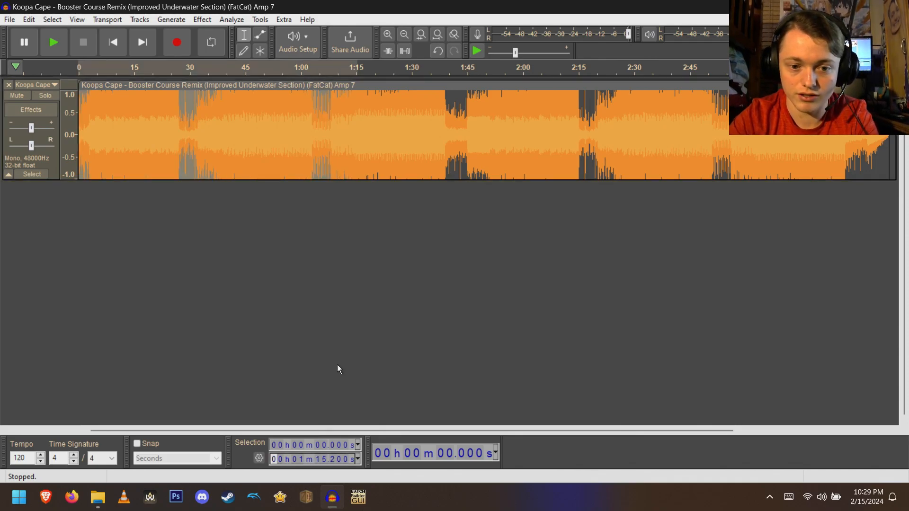
{"action": "key", "text": "Tab"}
{"action": "key", "text": "Tab"}
{"action": "key", "text": "Tab"}
{"action": "key", "text": "Tab"}
{"action": "key", "text": "Tab"}
{"action": "key", "text": "Tab"}
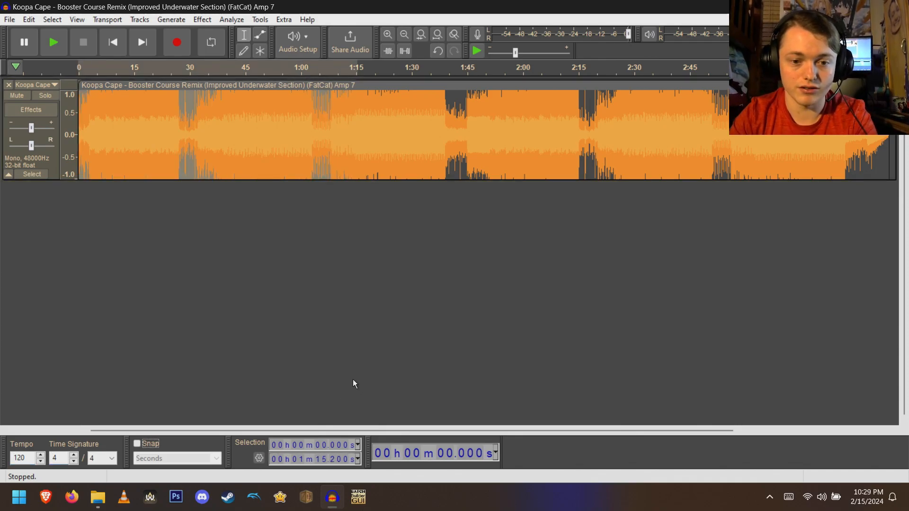
{"action": "key", "text": "ctrl"}
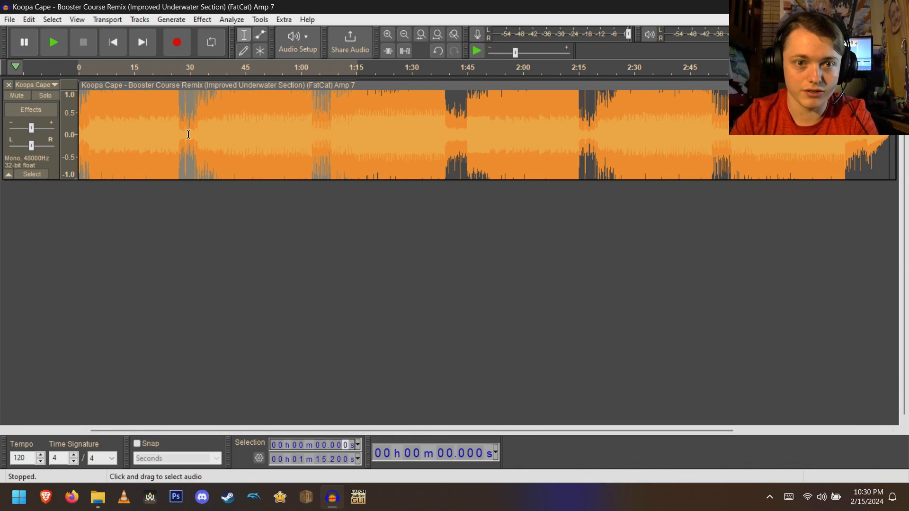
{"action": "left_click_drag", "start_coordinate": [88, 132], "coordinate": [889, 170]}
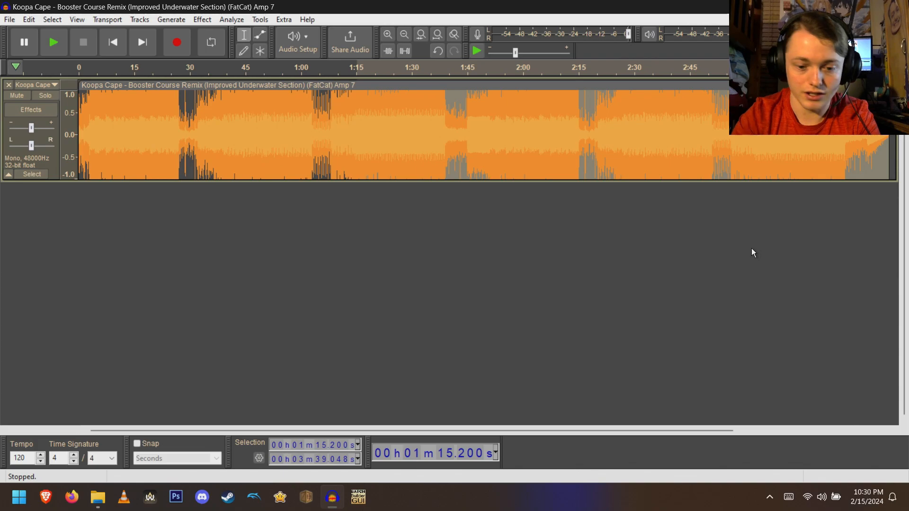
{"action": "key", "text": "Delete"}
{"action": "key", "text": "ctrl+f"}
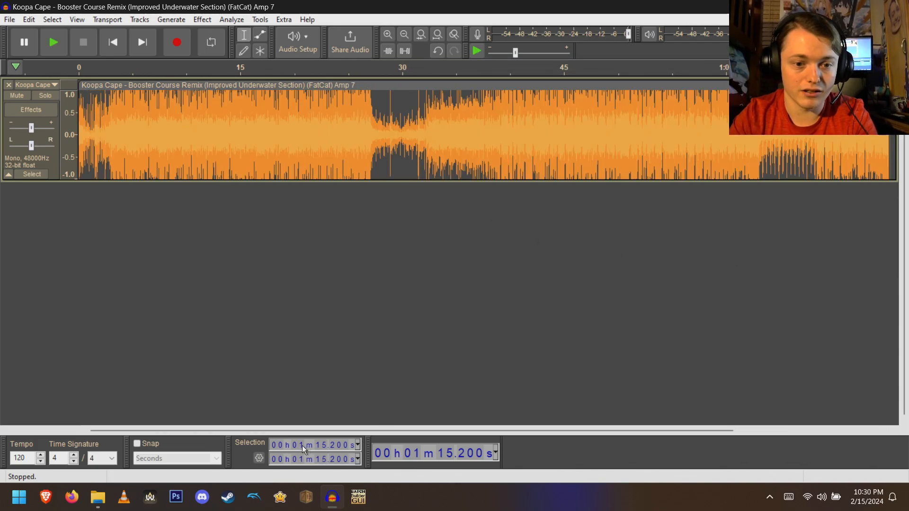
- Select from 0 to 39.184 seconds and delete that opening section
{"action": "left_click", "coordinate": [302, 460]}
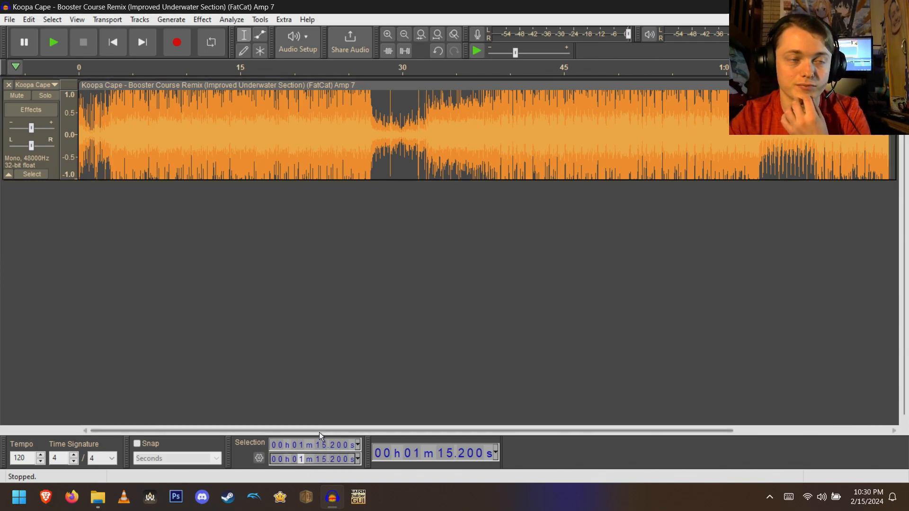
{"action": "left_click", "coordinate": [317, 445]}
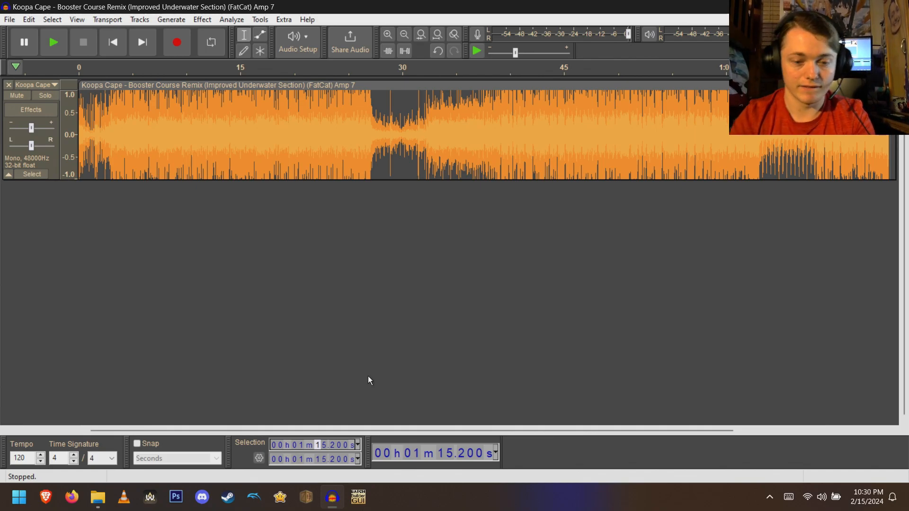
{"action": "key", "text": "Tab"}
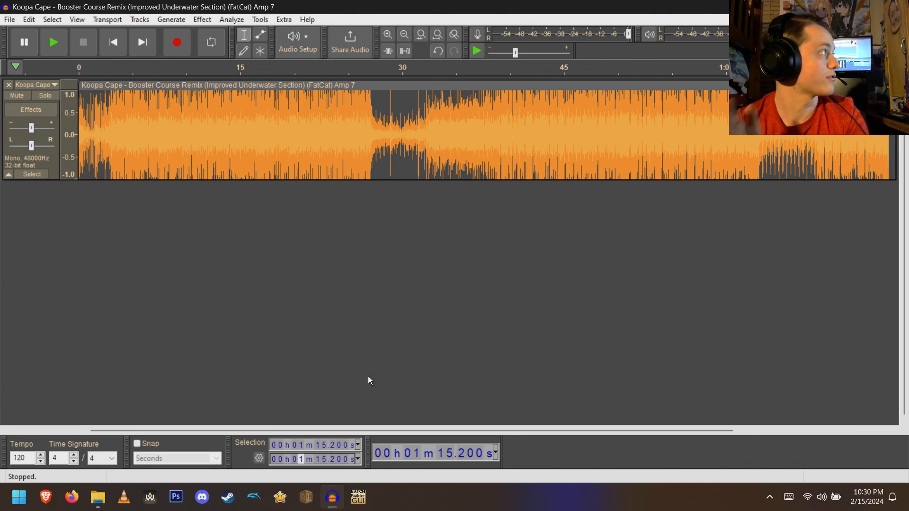
{"action": "type", "text": "039184"}
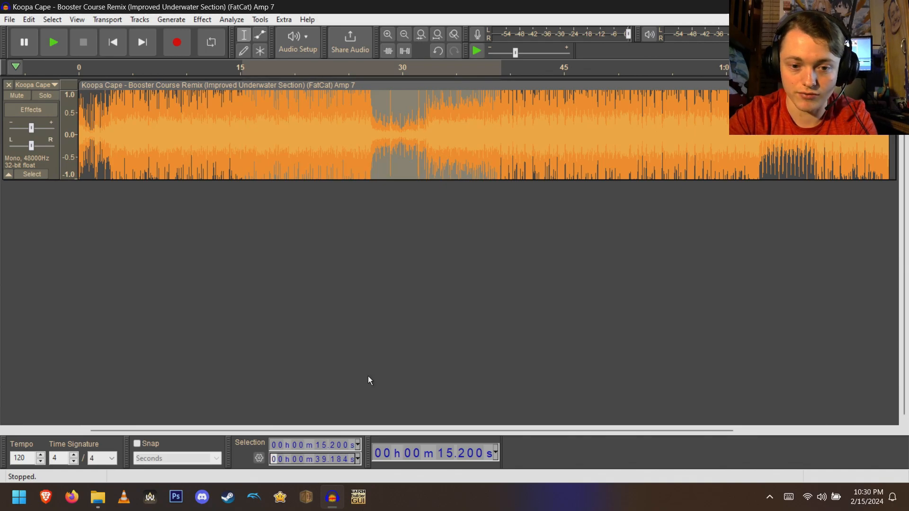
{"action": "left_click", "coordinate": [317, 445]}
{"action": "type", "text": "000"}
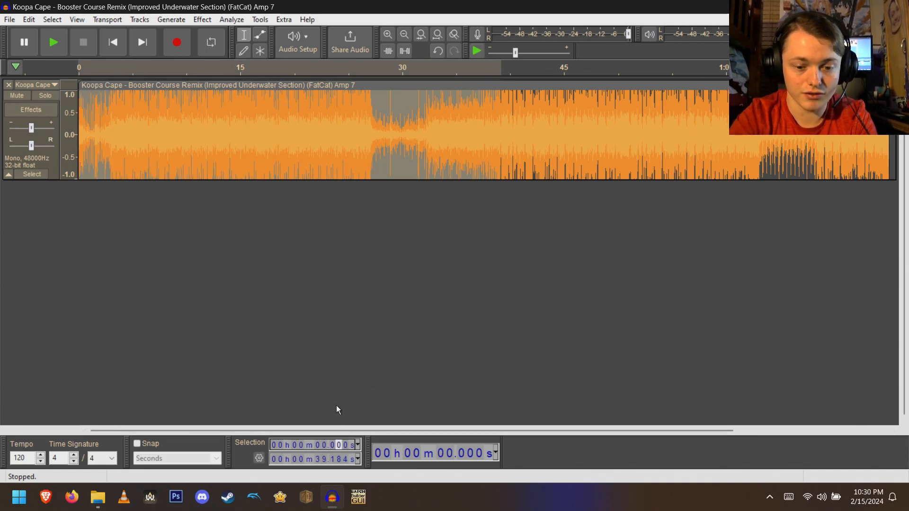
{"action": "key", "text": "Delete"}
{"action": "key", "text": "ctrl+f"}
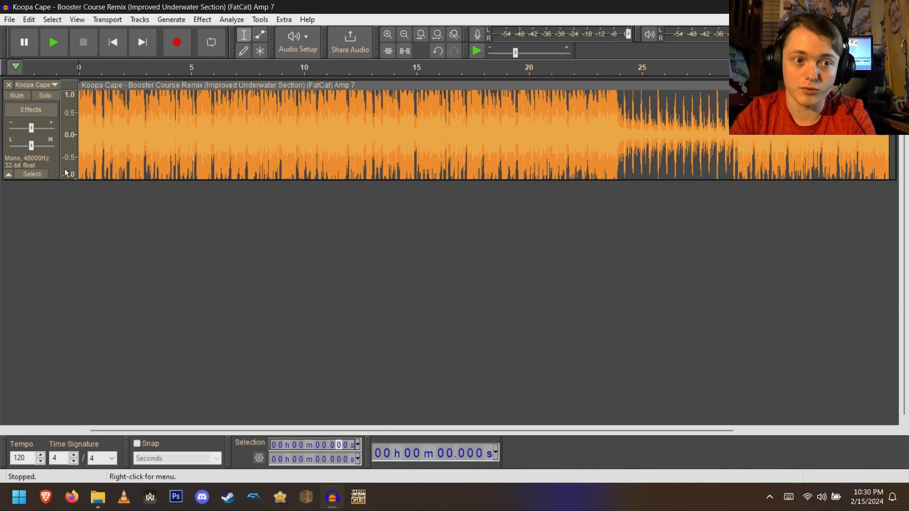
- Loop-play the trimmed track to check the transition at its end, then clear the loop region
{"action": "left_click", "coordinate": [53, 163]}
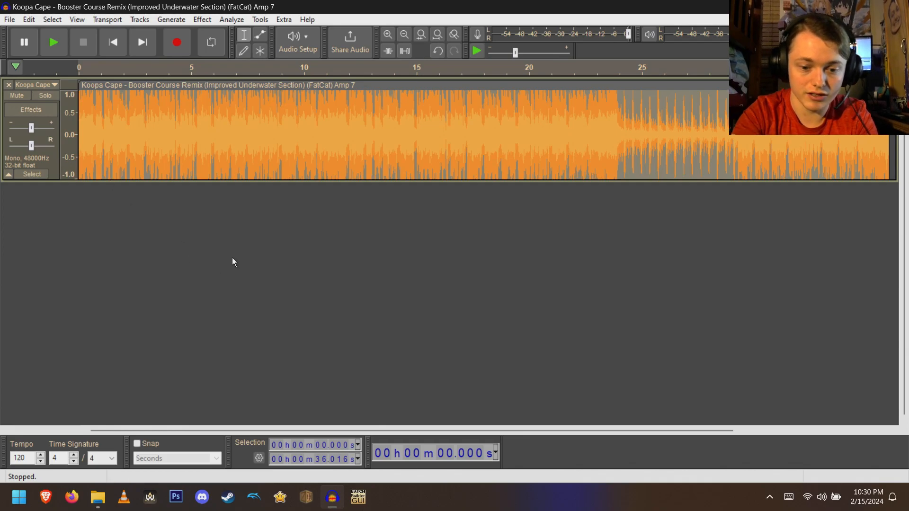
{"action": "key", "text": "l"}
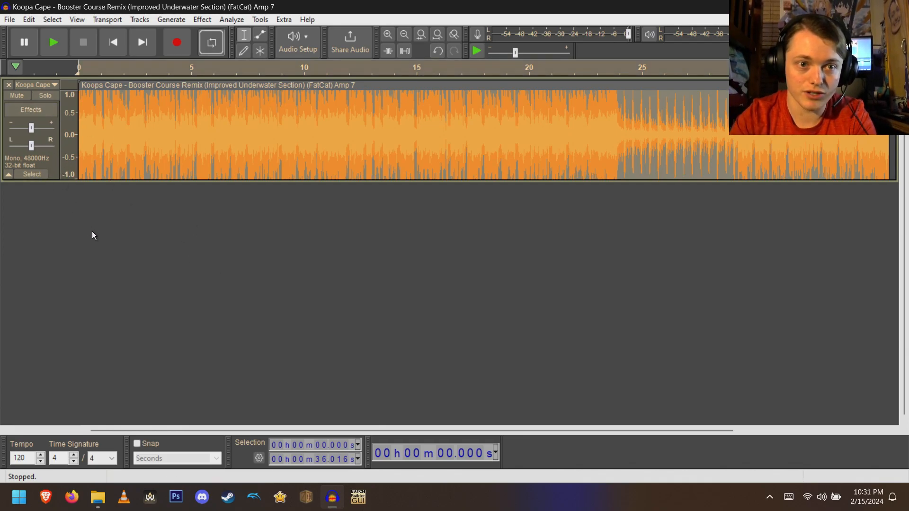
{"action": "key", "text": "space"}
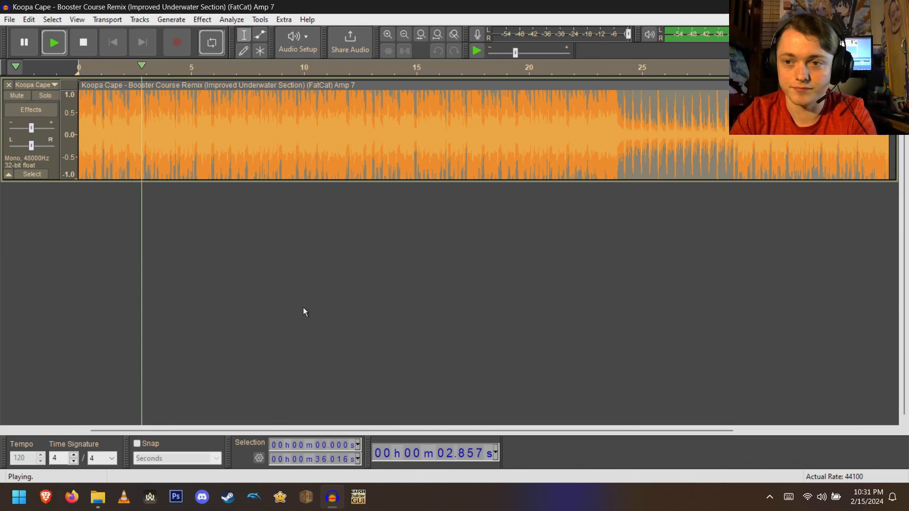
{"action": "left_click", "coordinate": [871, 173]}
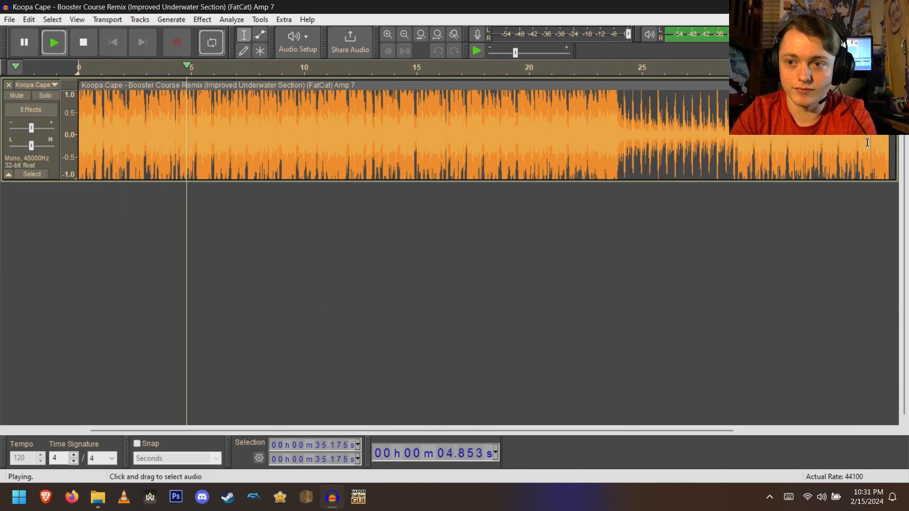
{"action": "key", "text": "space"}
{"action": "key", "text": "space"}
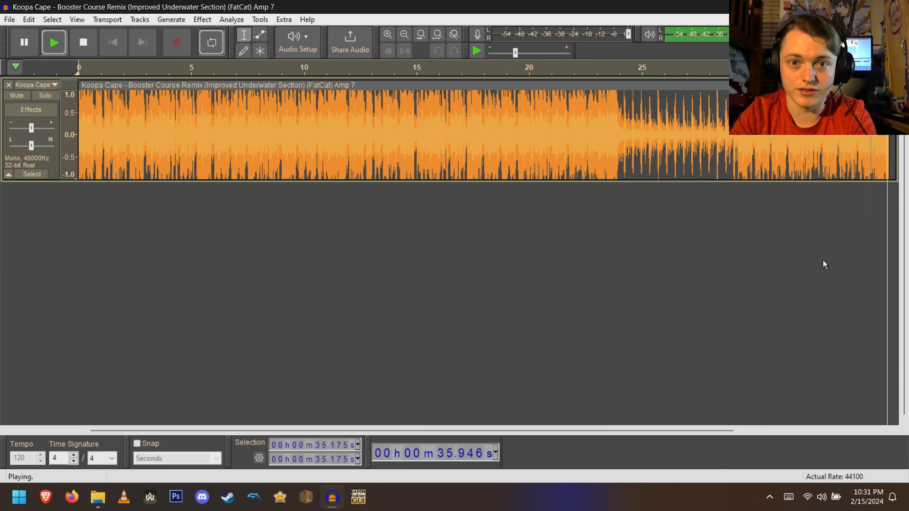
{"action": "key", "text": "space"}
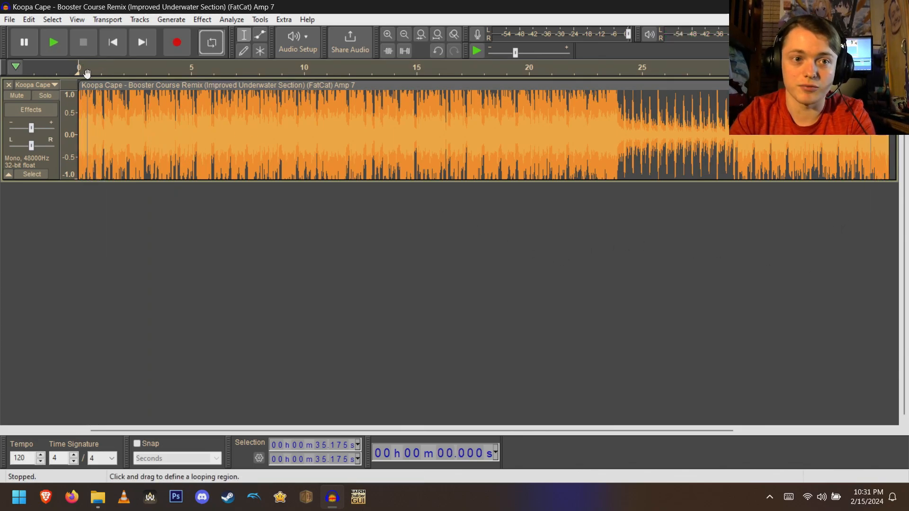
{"action": "right_click", "coordinate": [211, 62]}
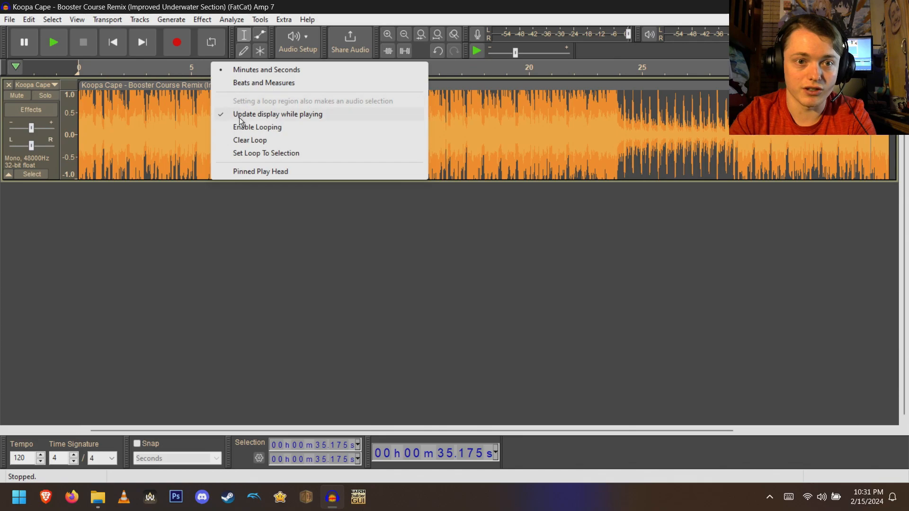
{"action": "left_click", "coordinate": [245, 140]}
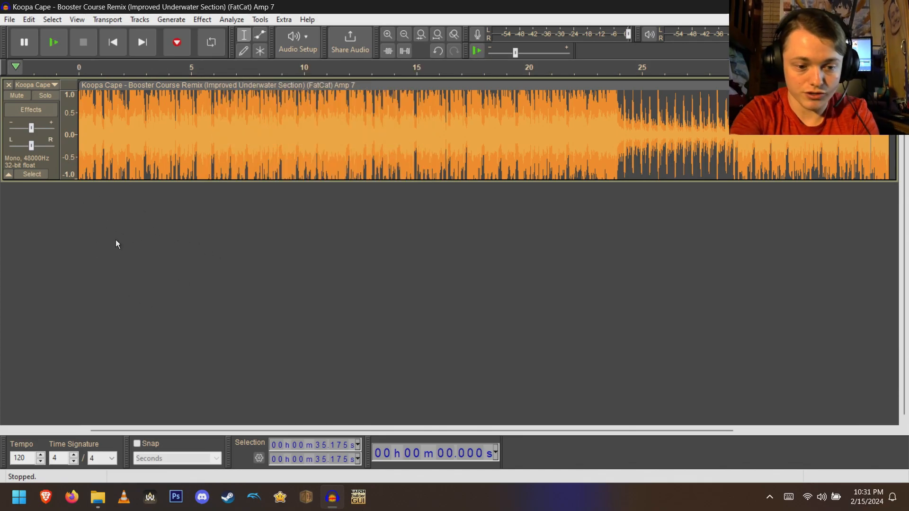
{"action": "key", "text": "ctrl+shift+e"}
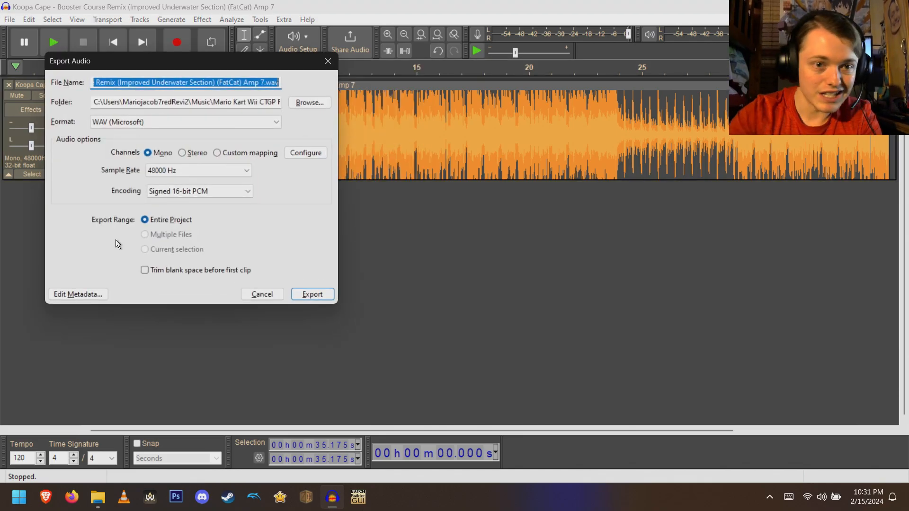
{"action": "left_click", "coordinate": [306, 101]}
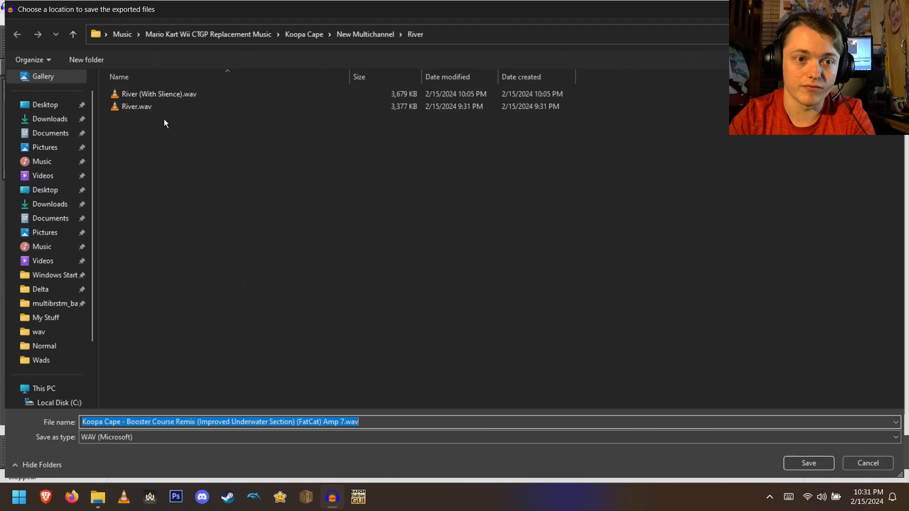
{"action": "left_click", "coordinate": [149, 108]}
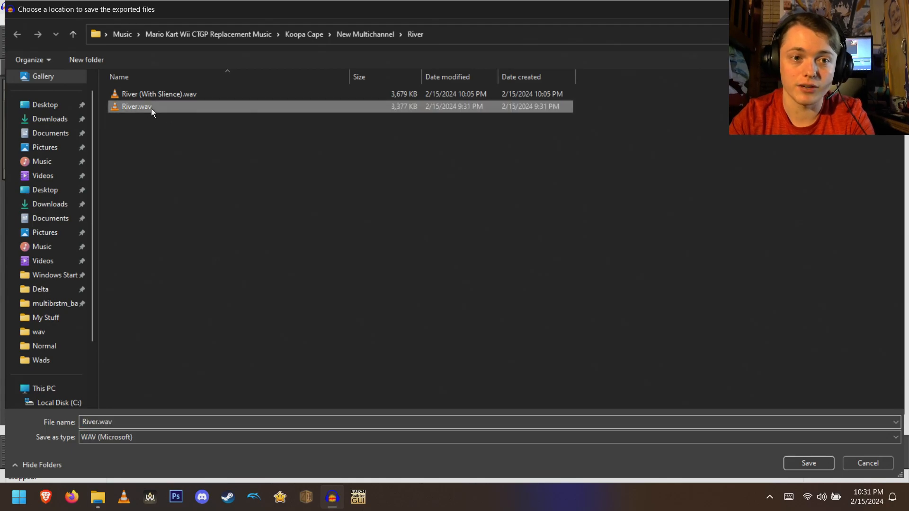
{"action": "left_click", "coordinate": [868, 462]}
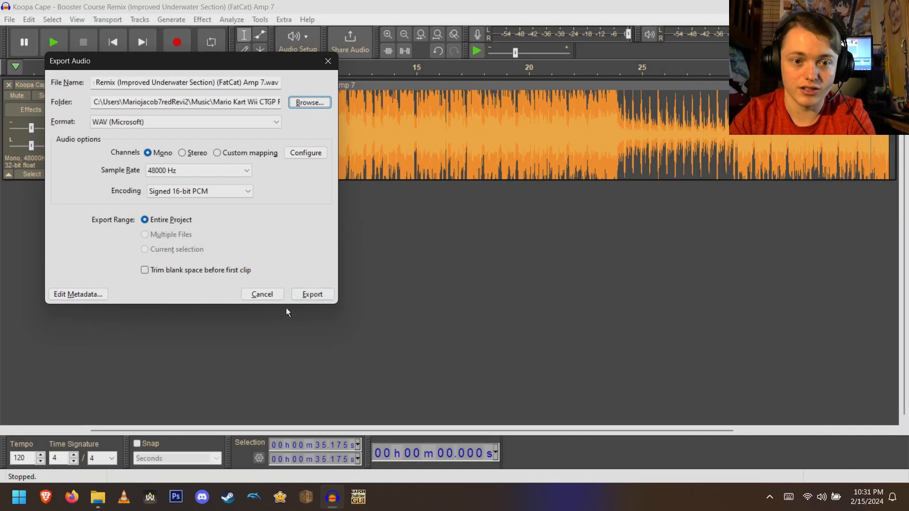
{"action": "left_click", "coordinate": [271, 293]}
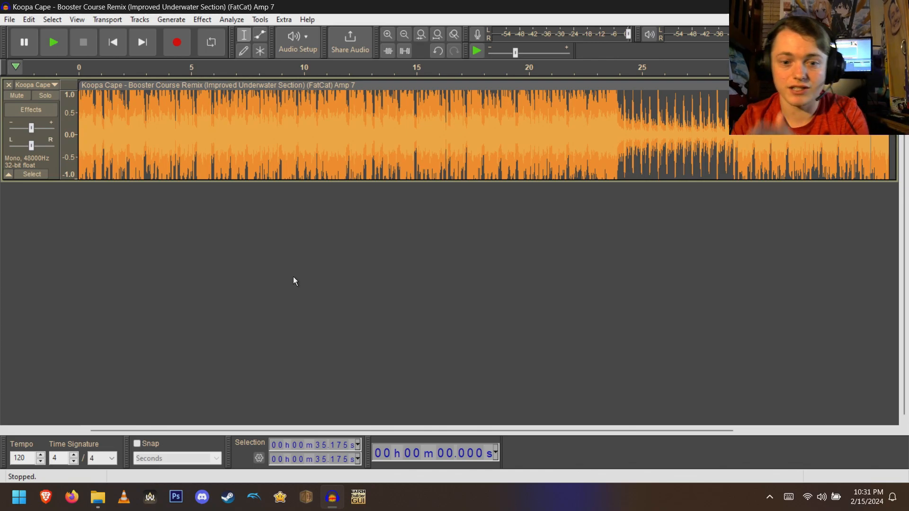
{"action": "left_click", "coordinate": [332, 497]}
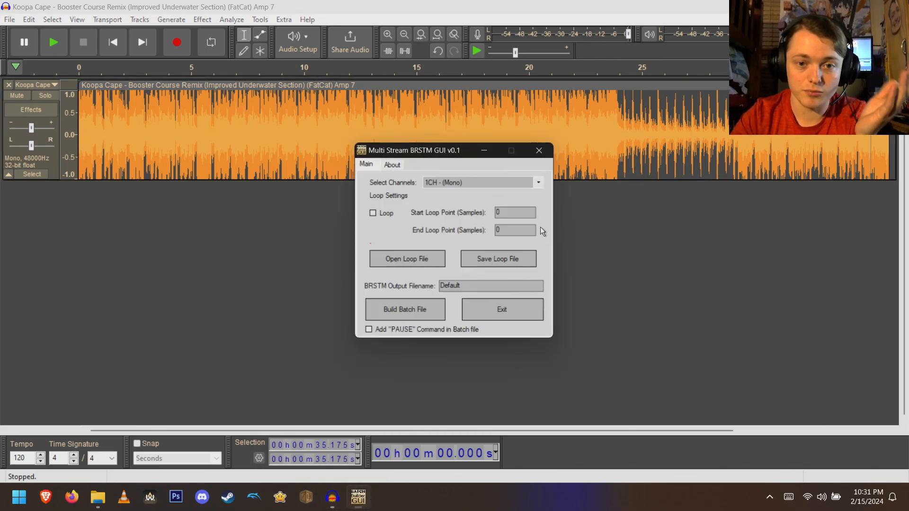
{"action": "left_click_drag", "start_coordinate": [456, 155], "coordinate": [473, 196]}
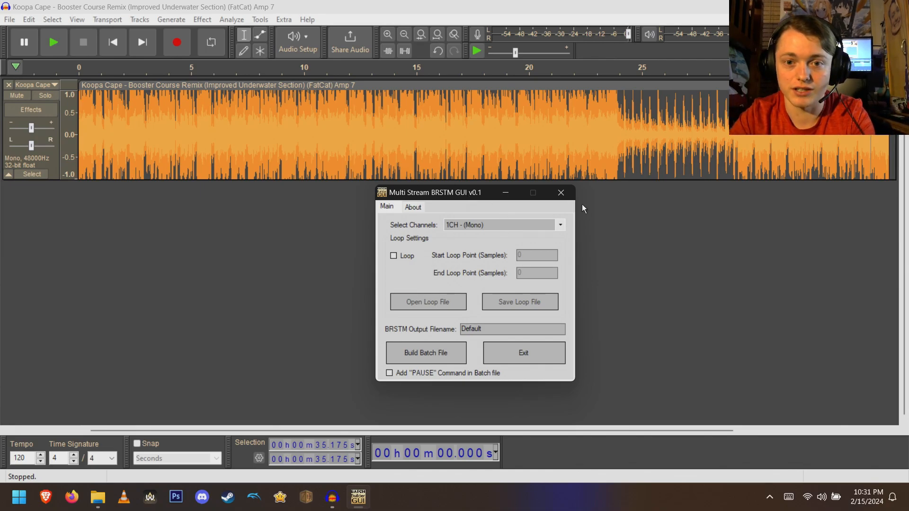
{"action": "left_click", "coordinate": [560, 193]}
{"action": "left_click", "coordinate": [311, 257]}
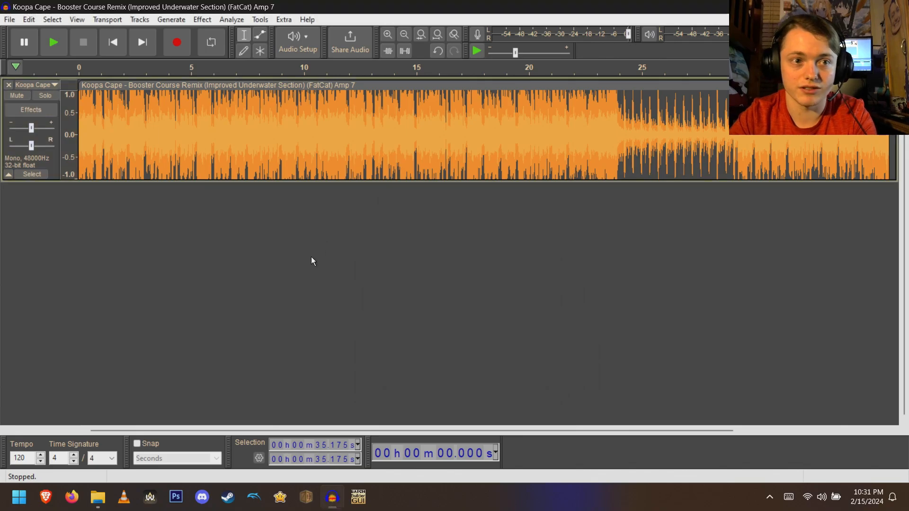
- Close the project without saving changes
{"action": "key", "text": "alt+Tab"}
{"action": "key", "text": "alt+Tab"}
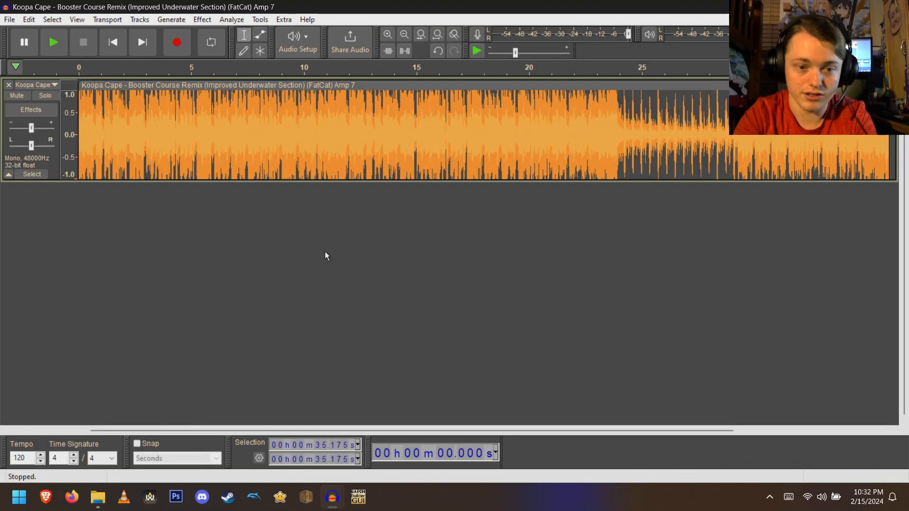
{"action": "key", "text": "ctrl+w"}
{"action": "key", "text": "Right"}
{"action": "key", "text": "Return"}
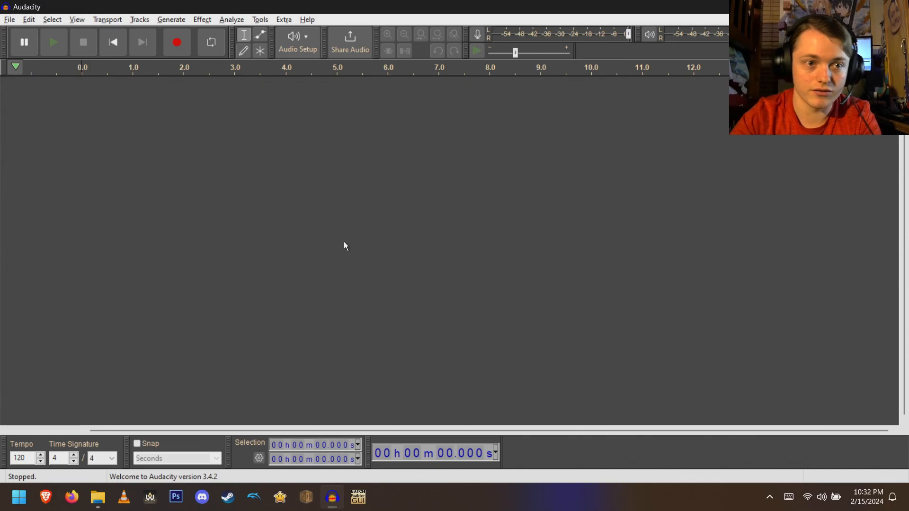
- Open Normal.wav from the Normal folder inside the New Multichannel folder
{"action": "key", "text": "ctrl+o"}
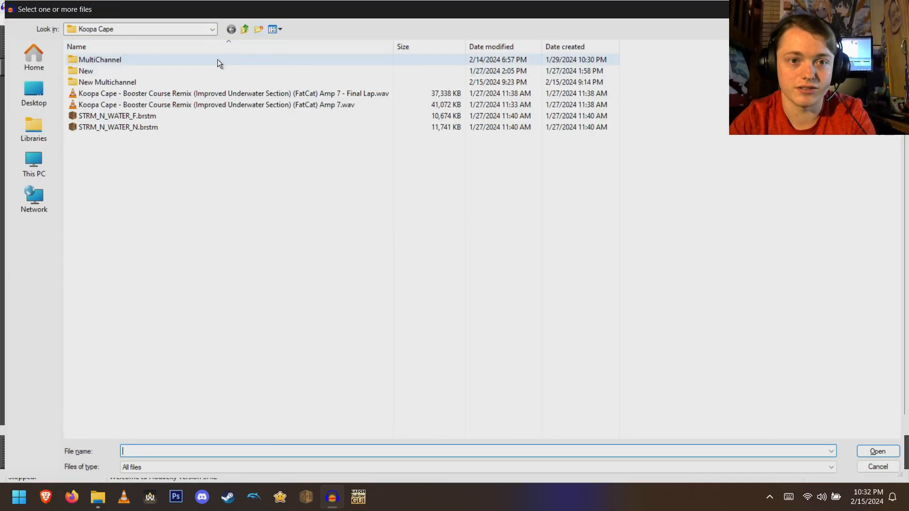
{"action": "double_click", "coordinate": [189, 82]}
{"action": "double_click", "coordinate": [180, 60]}
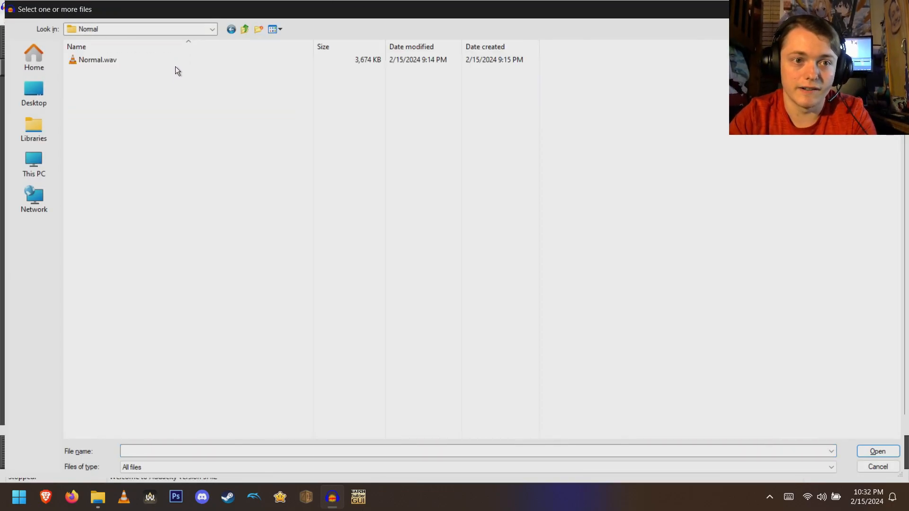
{"action": "double_click", "coordinate": [177, 60]}
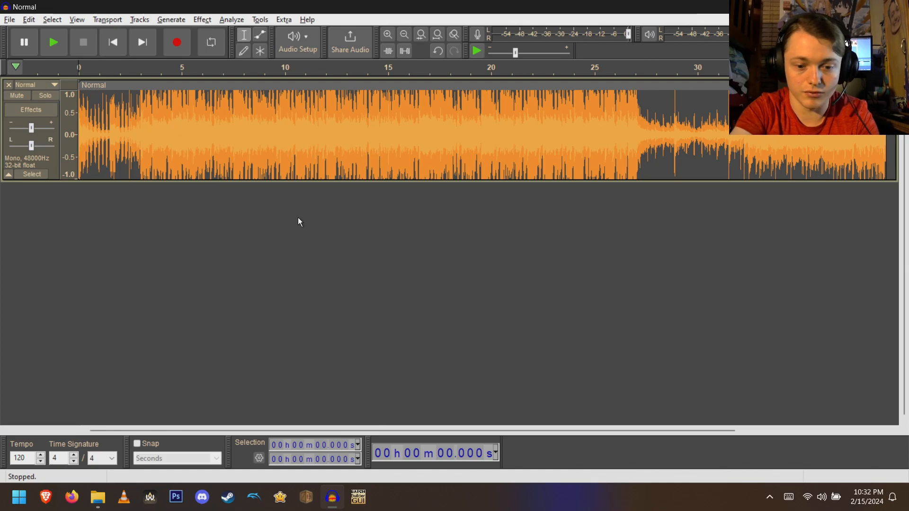
- Import River.wav from the River folder as a second track
{"action": "key", "text": "ctrl+o"}
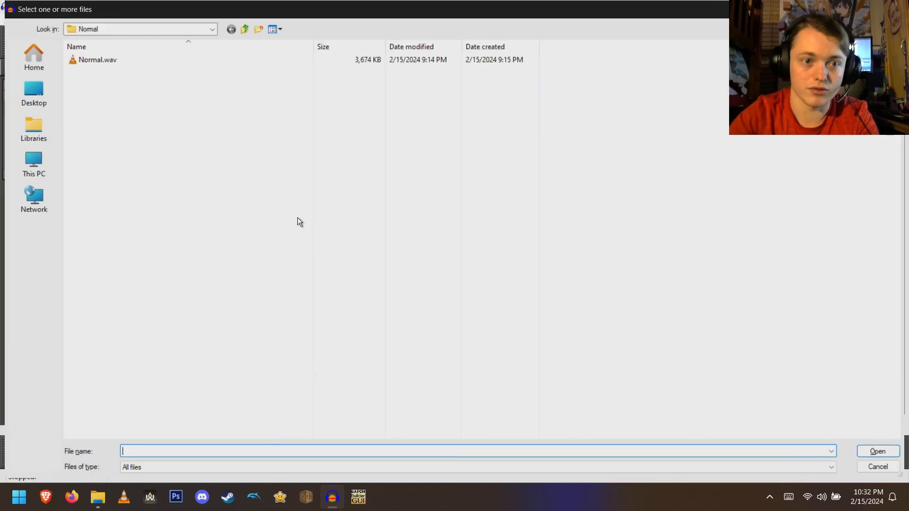
{"action": "left_click", "coordinate": [243, 28]}
{"action": "double_click", "coordinate": [124, 71]}
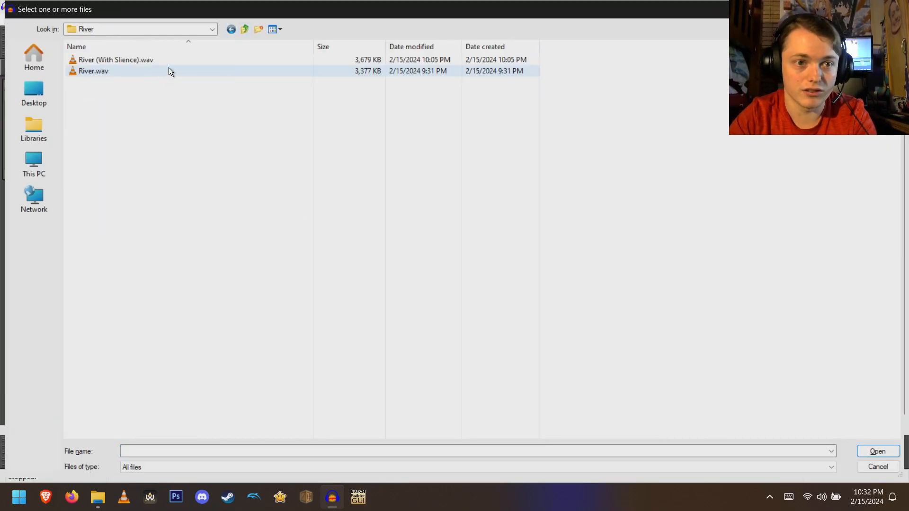
{"action": "double_click", "coordinate": [165, 71]}
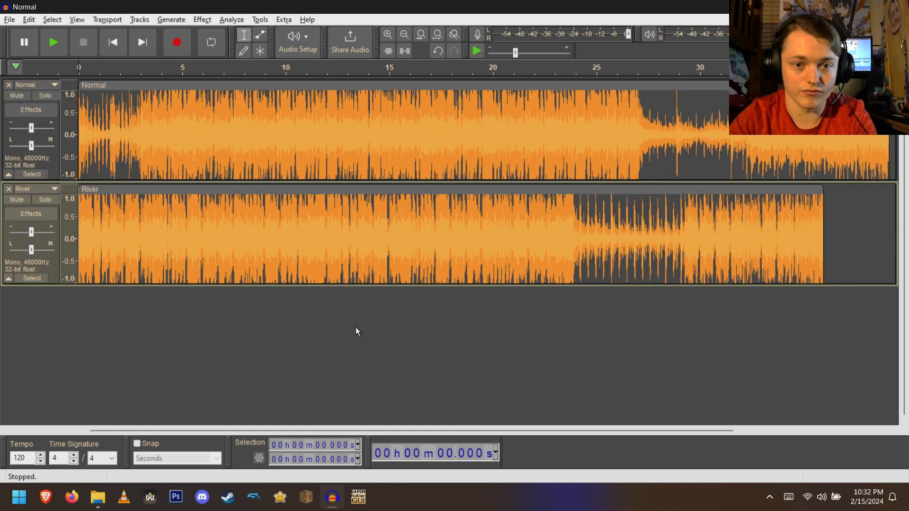
- Import Underwater.wav from the Underwater folder as a third track
{"action": "key", "text": "ctrl+o"}
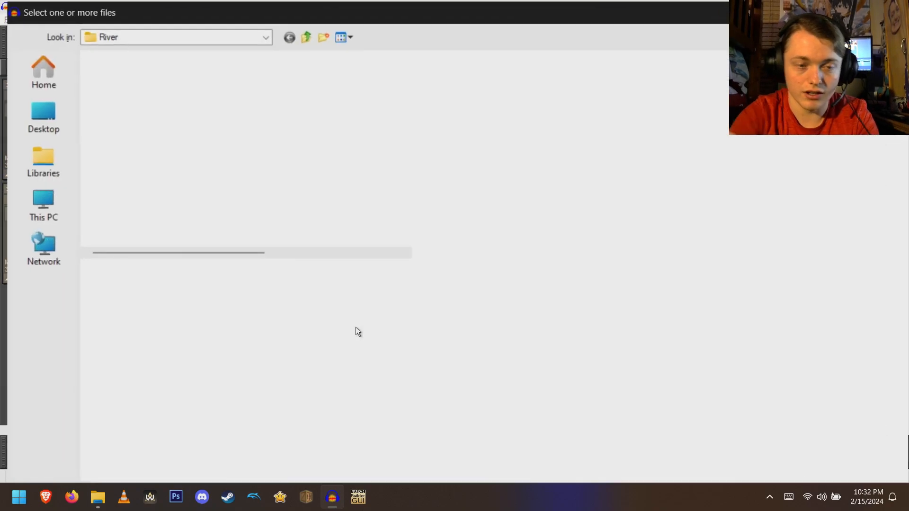
{"action": "left_click", "coordinate": [245, 31]}
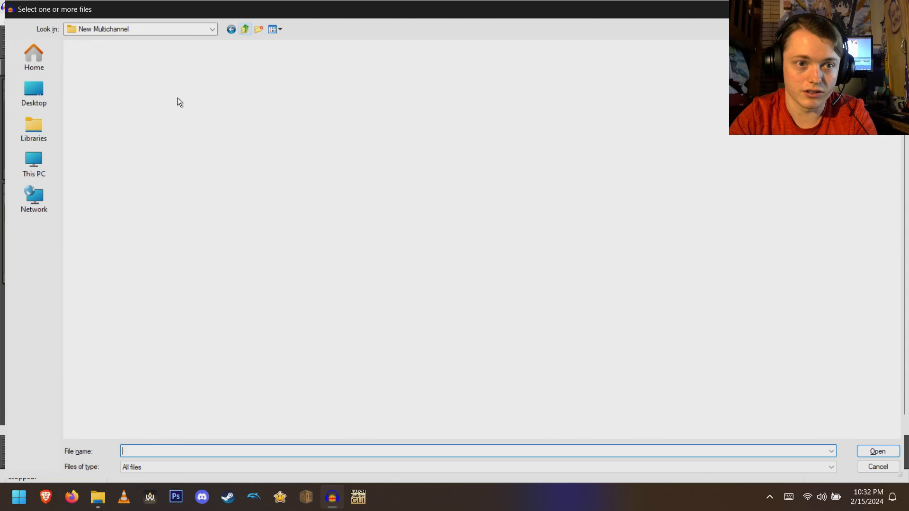
{"action": "double_click", "coordinate": [115, 85]}
{"action": "left_click", "coordinate": [155, 60]}
{"action": "double_click", "coordinate": [155, 60]}
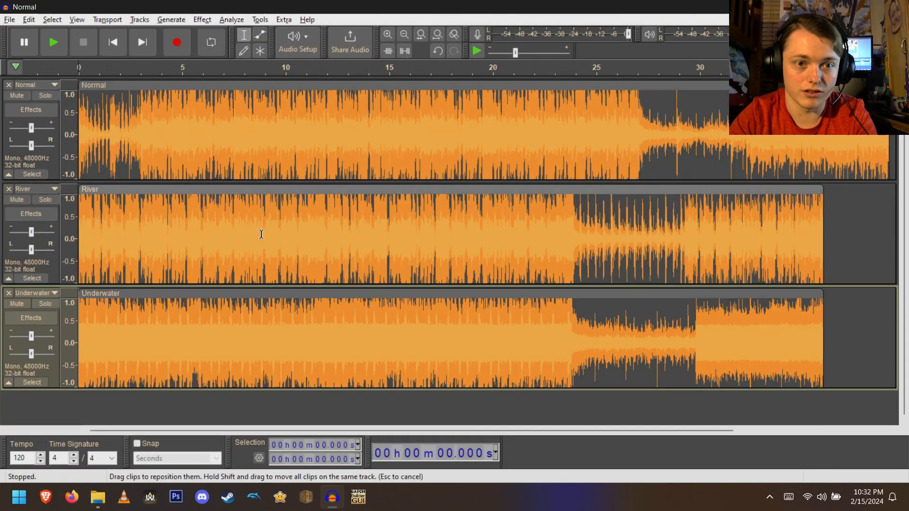
- Import Trumpets.wav from the Wub folder as a fourth track
{"action": "key", "text": "ctrl+o"}
{"action": "left_click", "coordinate": [245, 30]}
{"action": "double_click", "coordinate": [125, 92]}
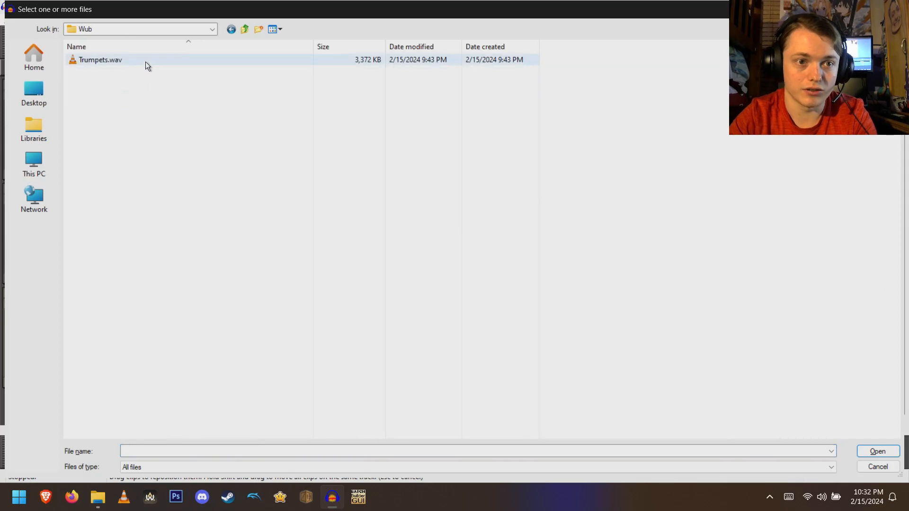
{"action": "double_click", "coordinate": [146, 62]}
- Shift the River, Underwater and Trumpets clips right by about 3.2 seconds to line up with the Normal track
{"action": "scroll", "coordinate": [426, 134], "scroll_direction": "down", "scroll_amount": 3}
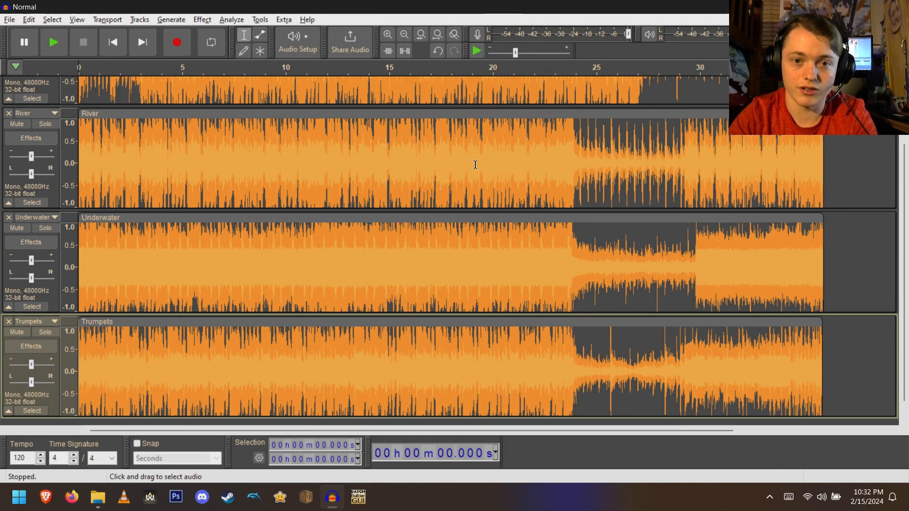
{"action": "scroll", "coordinate": [477, 229], "scroll_direction": "up", "scroll_amount": 3}
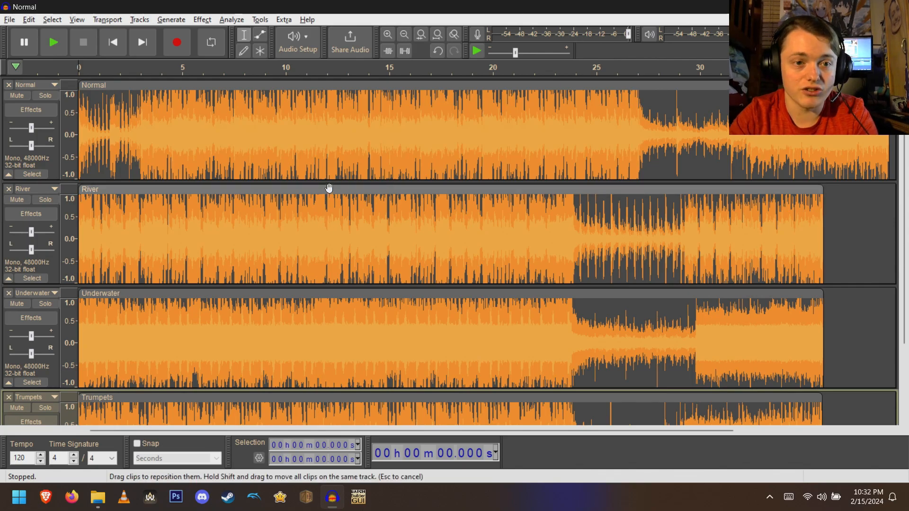
{"action": "left_click_drag", "start_coordinate": [323, 190], "coordinate": [389, 189]}
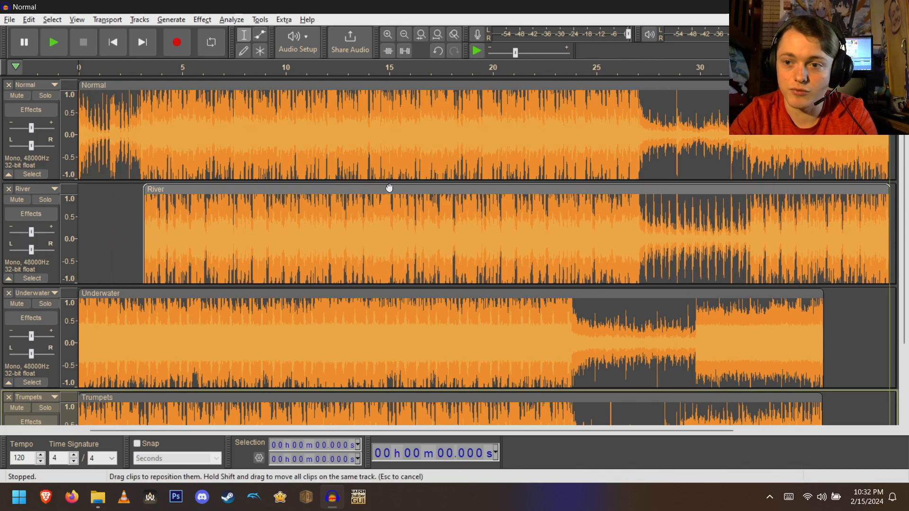
{"action": "left_click_drag", "start_coordinate": [335, 295], "coordinate": [400, 288]}
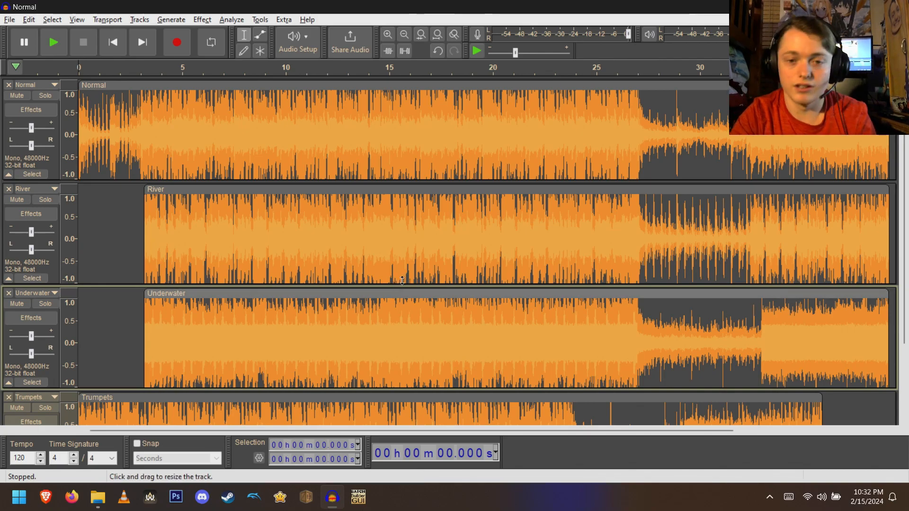
{"action": "left_click_drag", "start_coordinate": [316, 394], "coordinate": [380, 392]}
{"action": "scroll", "coordinate": [380, 392], "scroll_direction": "down", "scroll_amount": 2}
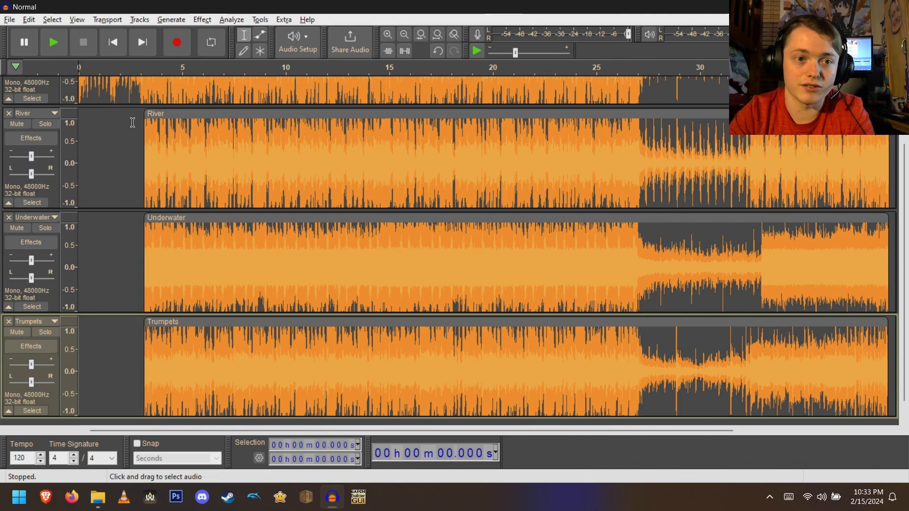
{"action": "left_click", "coordinate": [11, 21]}
{"action": "mouse_move", "coordinate": [80, 92]}
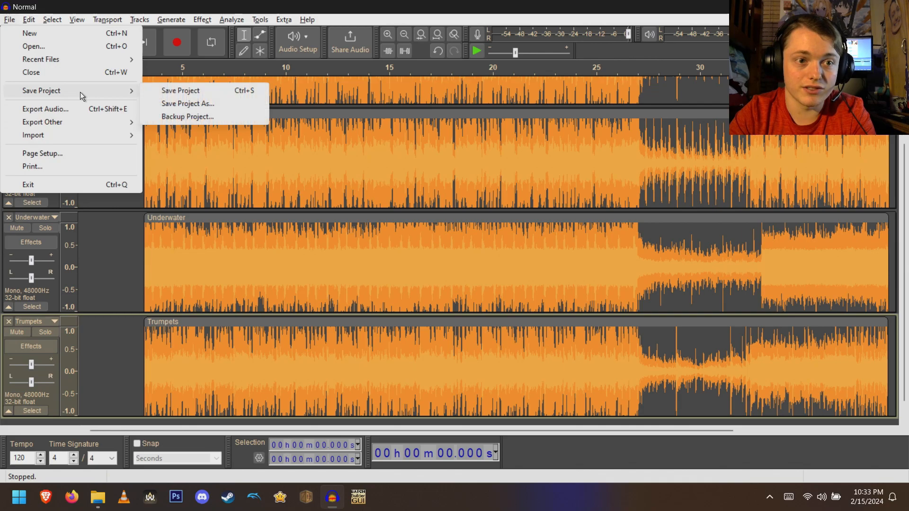
{"action": "left_click", "coordinate": [175, 98]}
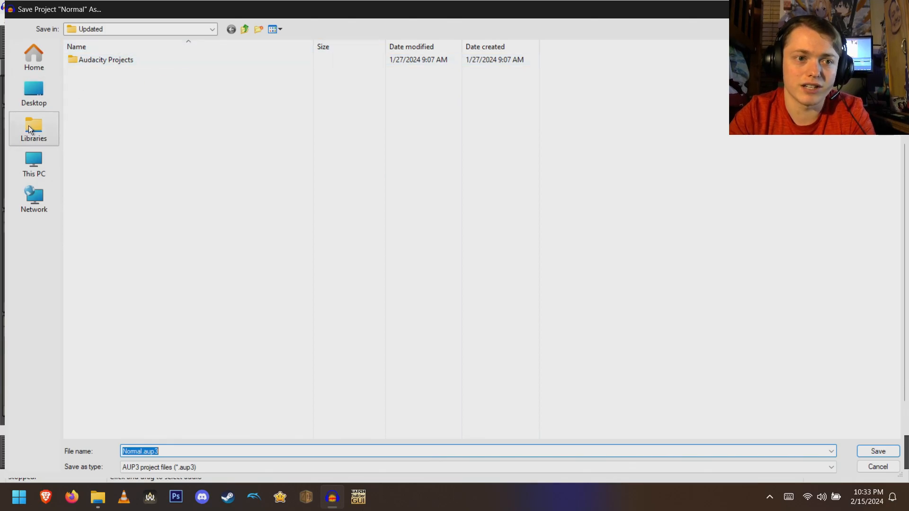
{"action": "left_click", "coordinate": [893, 9]}
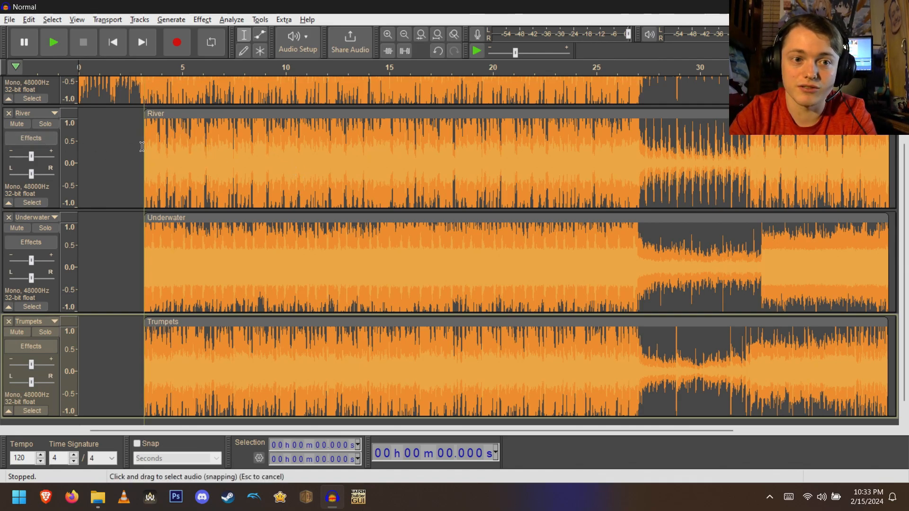
- Play the project while toggling mute on the Normal, River and Underwater tracks to audition each channel
{"action": "scroll", "coordinate": [141, 149], "scroll_direction": "up", "scroll_amount": 2}
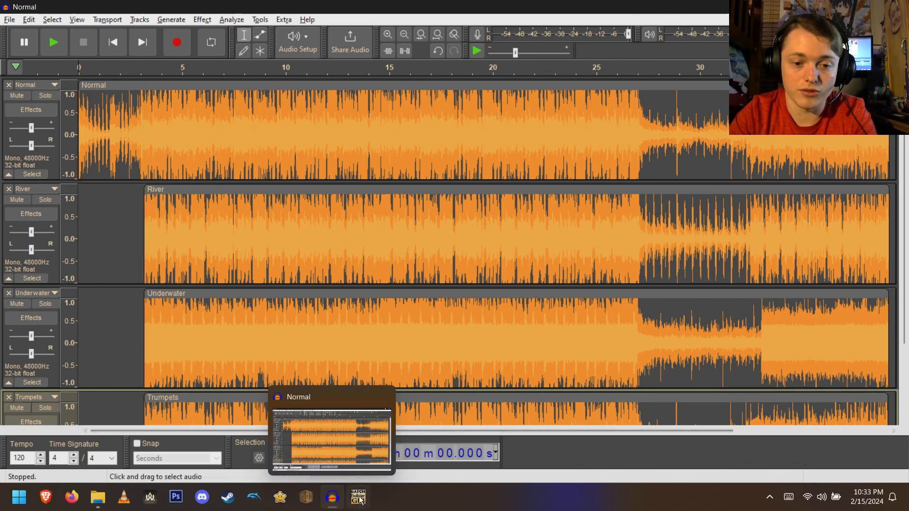
{"action": "left_click", "coordinate": [53, 165]}
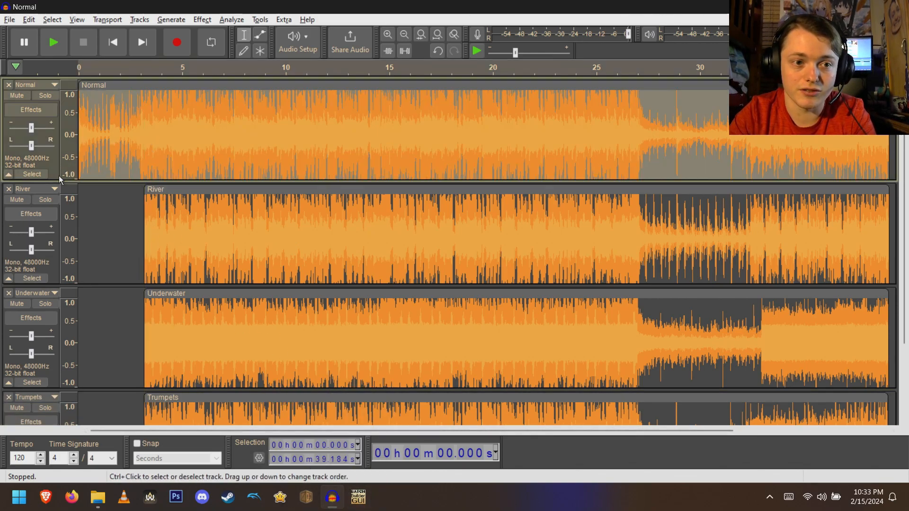
{"action": "key", "text": "space"}
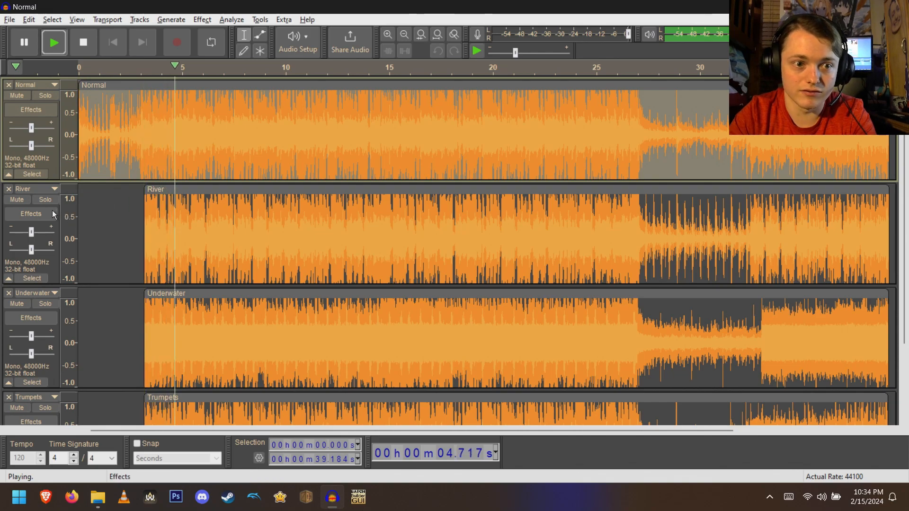
{"action": "left_click", "coordinate": [17, 95]}
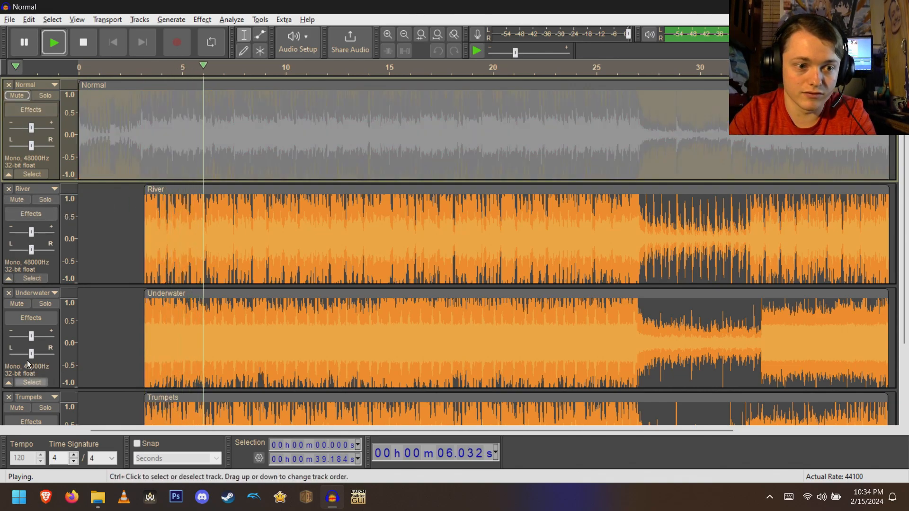
{"action": "left_click", "coordinate": [17, 303]}
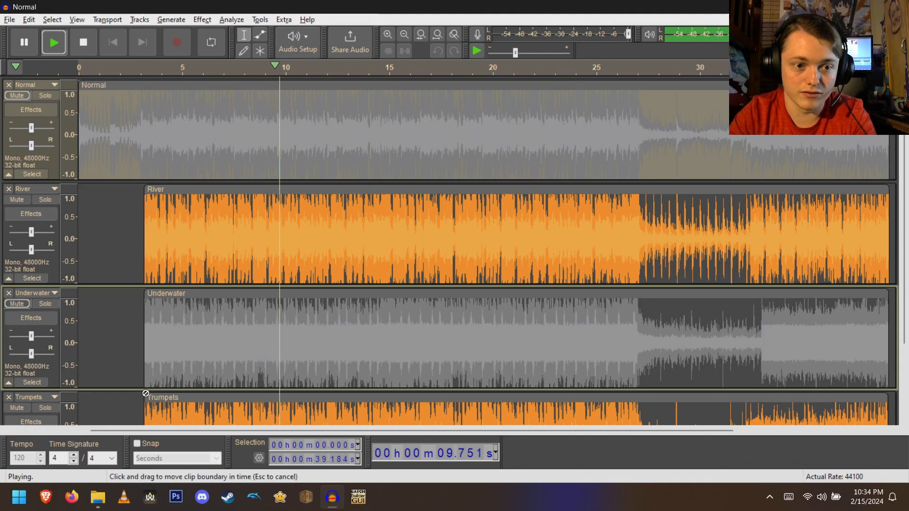
{"action": "left_click", "coordinate": [17, 199]}
{"action": "left_click", "coordinate": [18, 303]}
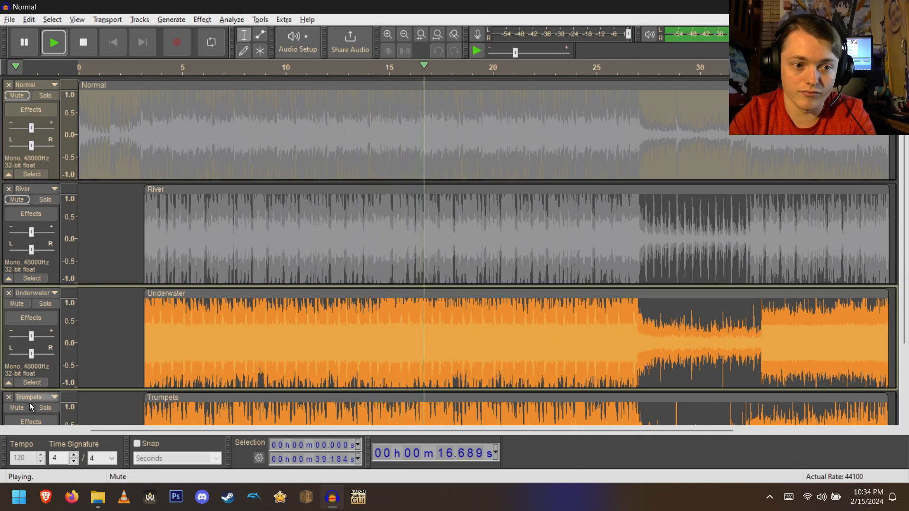
{"action": "scroll", "coordinate": [27, 407], "scroll_direction": "down", "scroll_amount": 2}
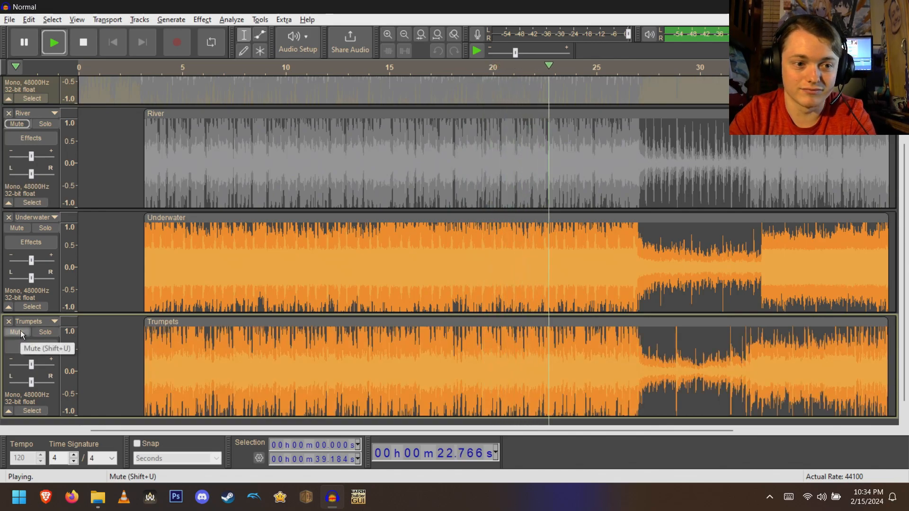
{"action": "scroll", "coordinate": [42, 143], "scroll_direction": "up", "scroll_amount": 2}
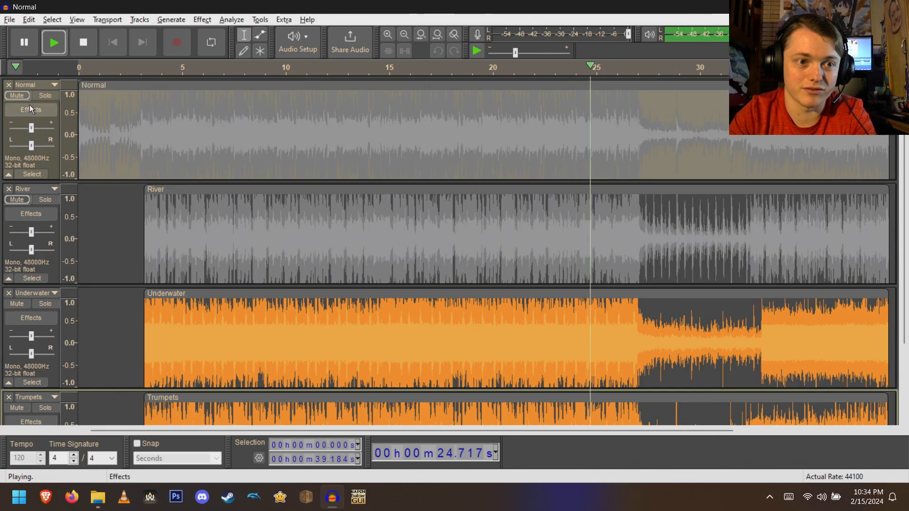
{"action": "left_click", "coordinate": [22, 95]}
{"action": "left_click", "coordinate": [14, 303]}
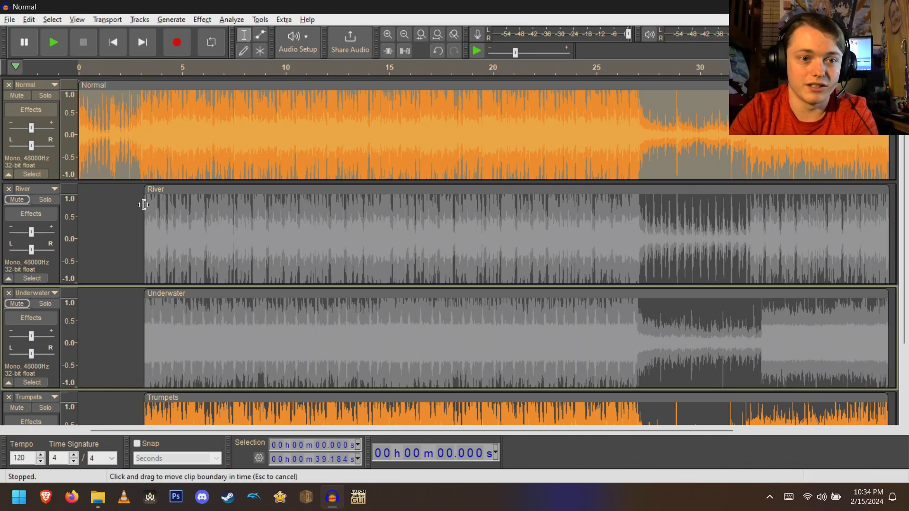
- Select the Normal track from about 3.17 seconds to the end and play it
{"action": "left_click", "coordinate": [136, 170]}
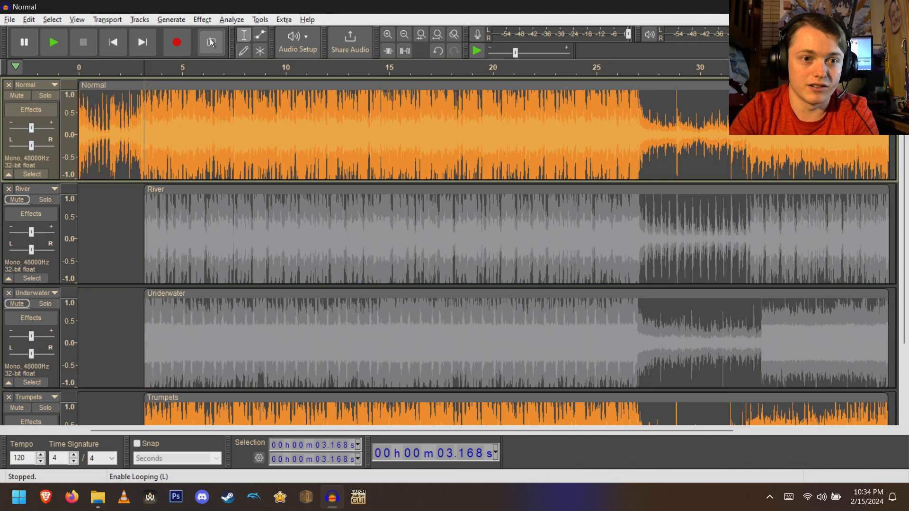
{"action": "left_click_drag", "start_coordinate": [136, 141], "coordinate": [883, 142]}
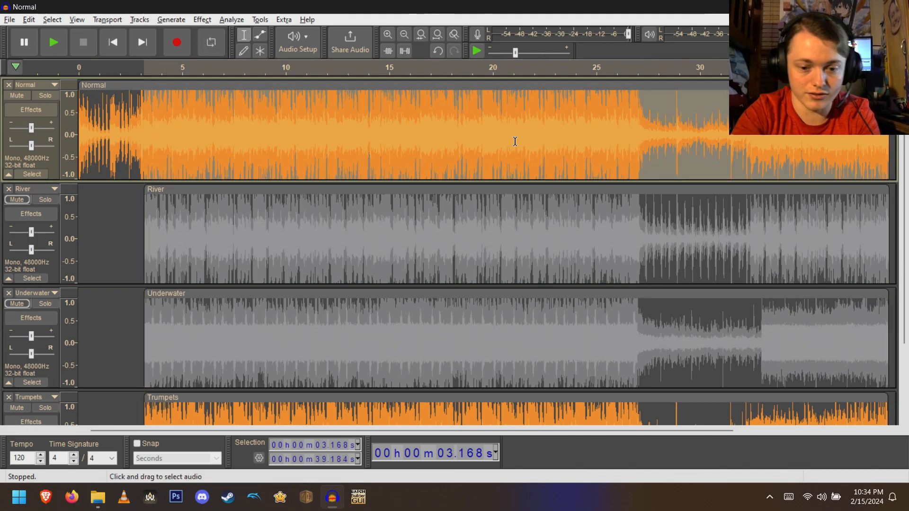
{"action": "key", "text": "space"}
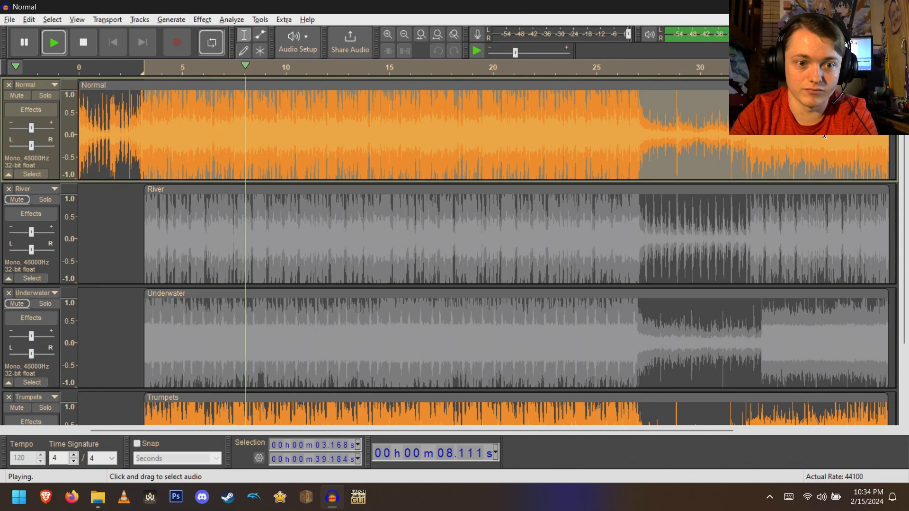
- During playback, switch mute on the Normal, Trumpets and River tracks to compare the channels against each other
{"action": "left_click", "coordinate": [17, 164]}
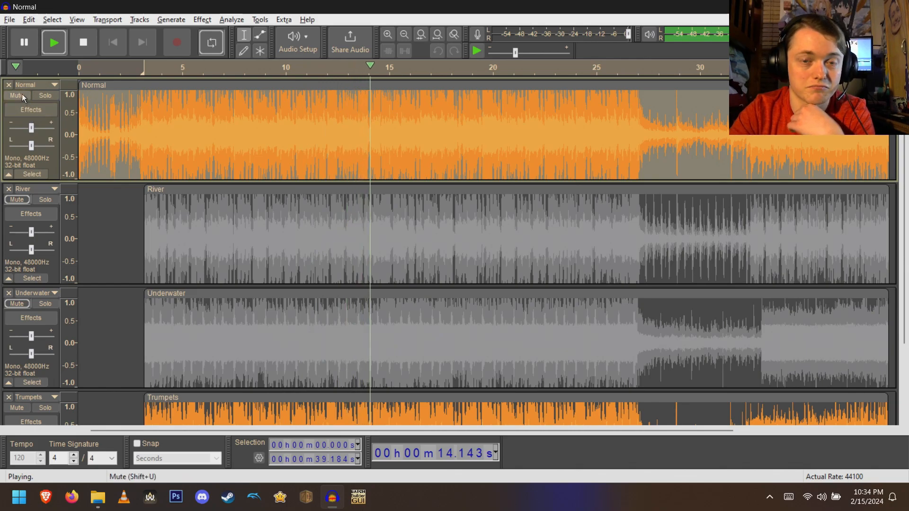
{"action": "left_click", "coordinate": [22, 409]}
{"action": "scroll", "coordinate": [21, 409], "scroll_direction": "down", "scroll_amount": 2}
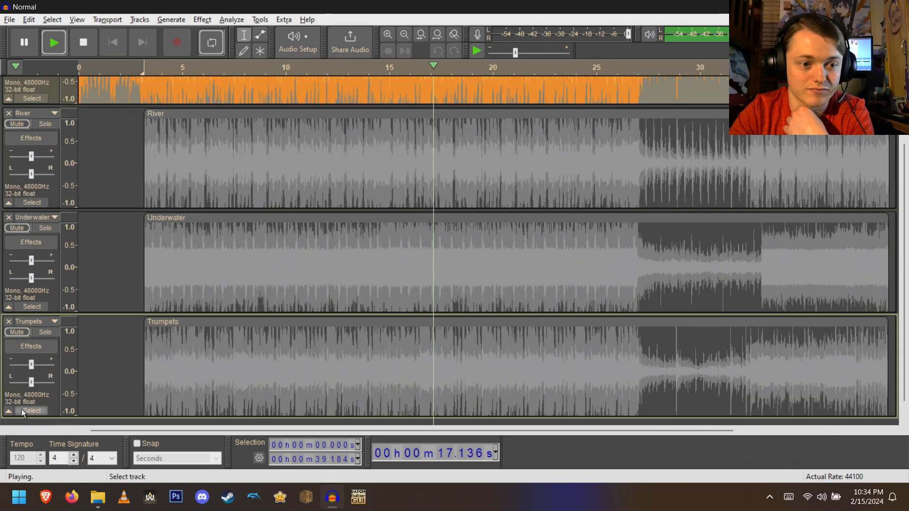
{"action": "left_click", "coordinate": [17, 331]}
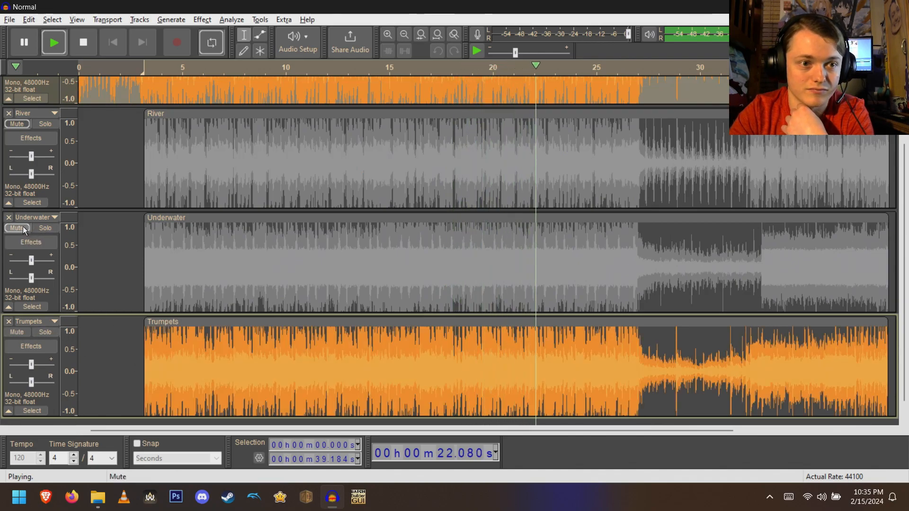
{"action": "left_click", "coordinate": [21, 123]}
{"action": "scroll", "coordinate": [27, 135], "scroll_direction": "up", "scroll_amount": 2}
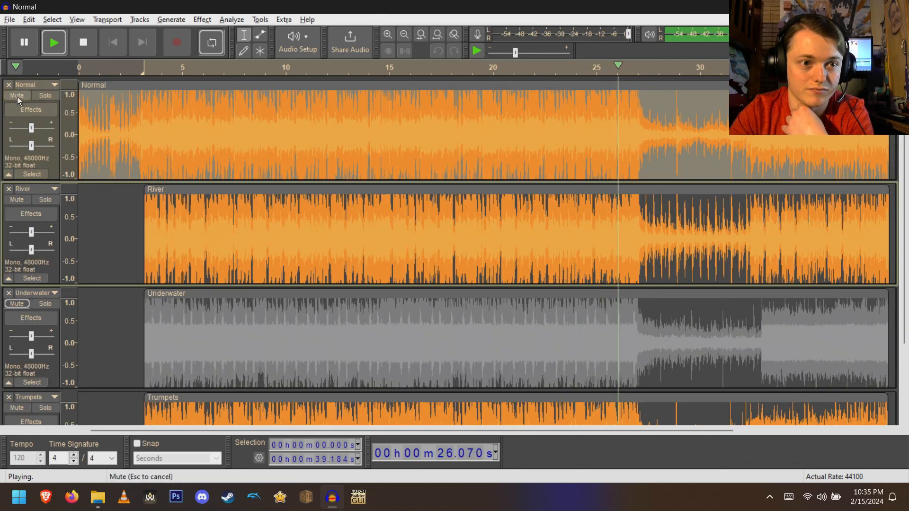
{"action": "left_click", "coordinate": [18, 96]}
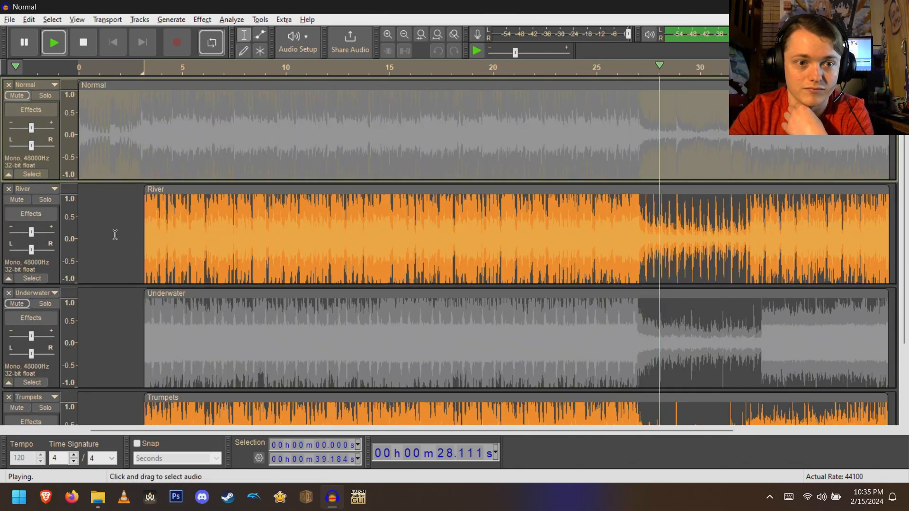
- Toggle the River track's mute during playback, then stop playback
{"action": "left_click", "coordinate": [17, 200]}
{"action": "left_click", "coordinate": [18, 200]}
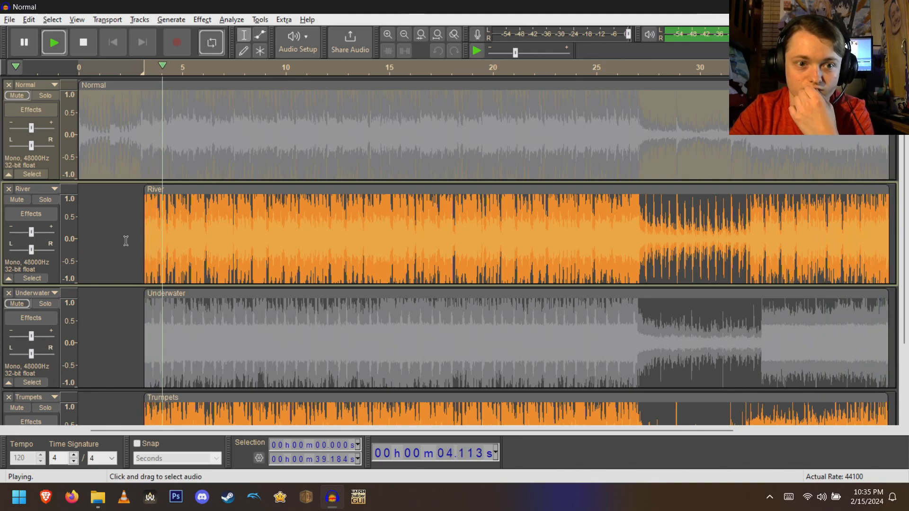
{"action": "left_click", "coordinate": [87, 45]}
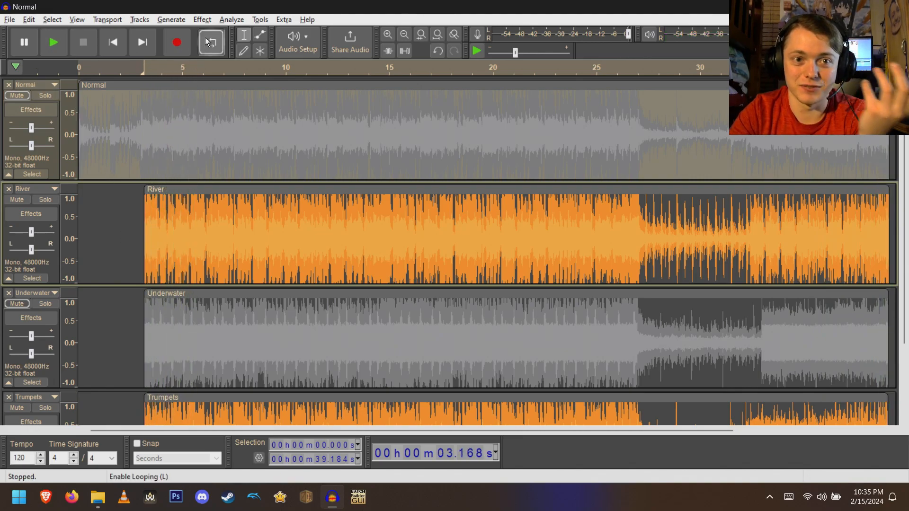
- Clear the loop region and unmute the Normal and Underwater tracks
{"action": "right_click", "coordinate": [224, 69]}
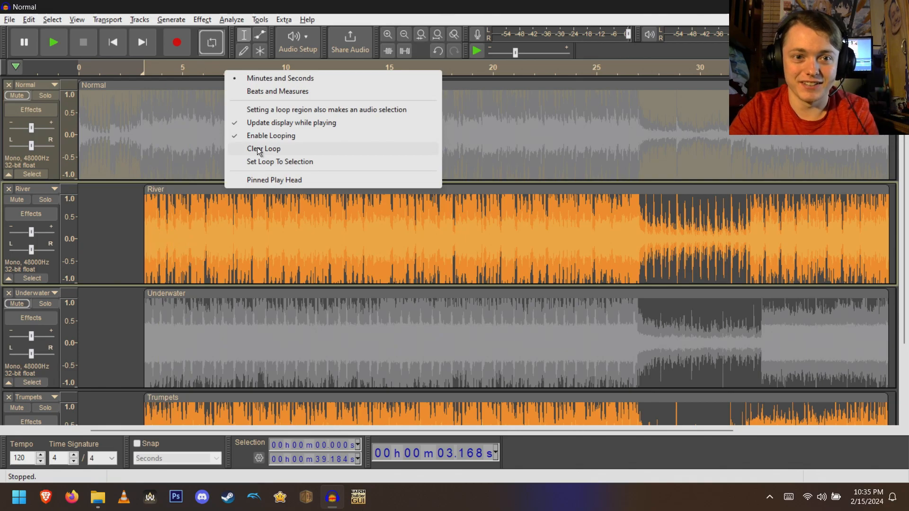
{"action": "left_click", "coordinate": [257, 149]}
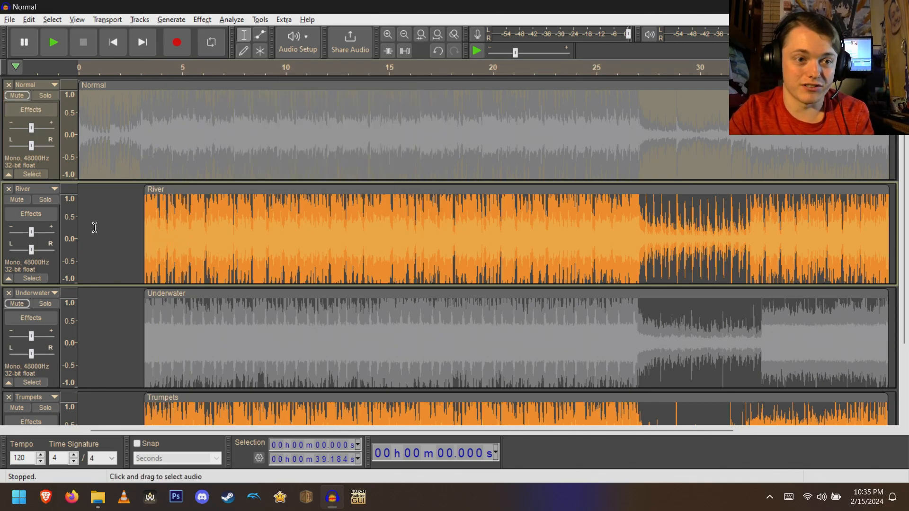
{"action": "left_click", "coordinate": [19, 96]}
{"action": "left_click", "coordinate": [24, 304]}
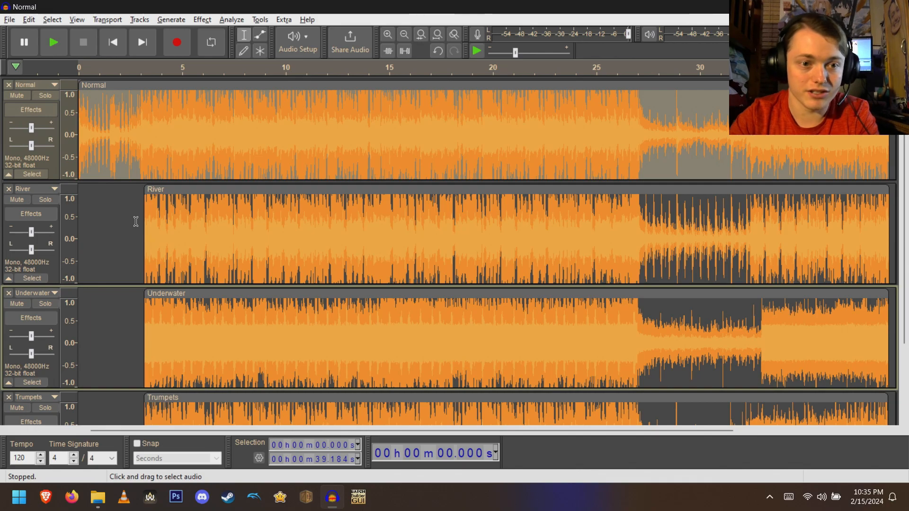
- Check each track's clip start against the 3.168-second point by placing the cursor on every track
{"action": "left_click", "coordinate": [144, 161]}
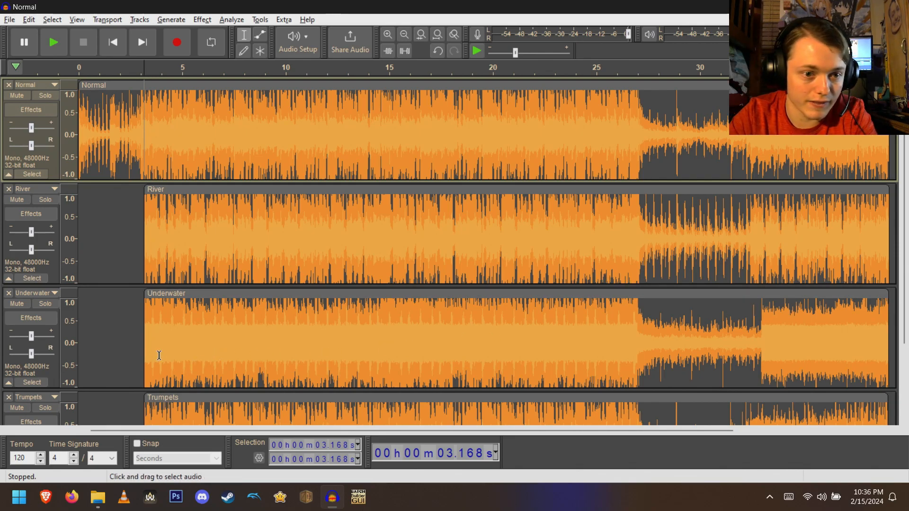
{"action": "left_click", "coordinate": [145, 336]}
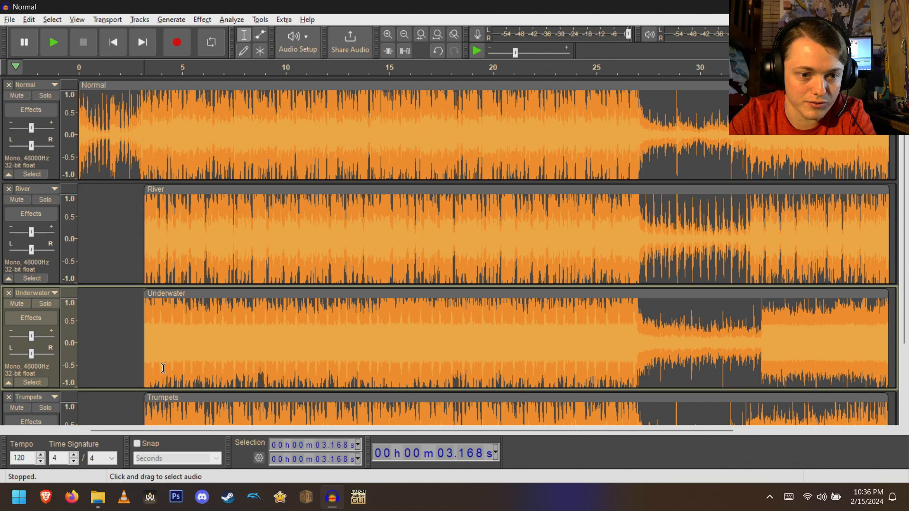
{"action": "left_click", "coordinate": [206, 365]}
{"action": "scroll", "coordinate": [147, 393], "scroll_direction": "down", "scroll_amount": 1}
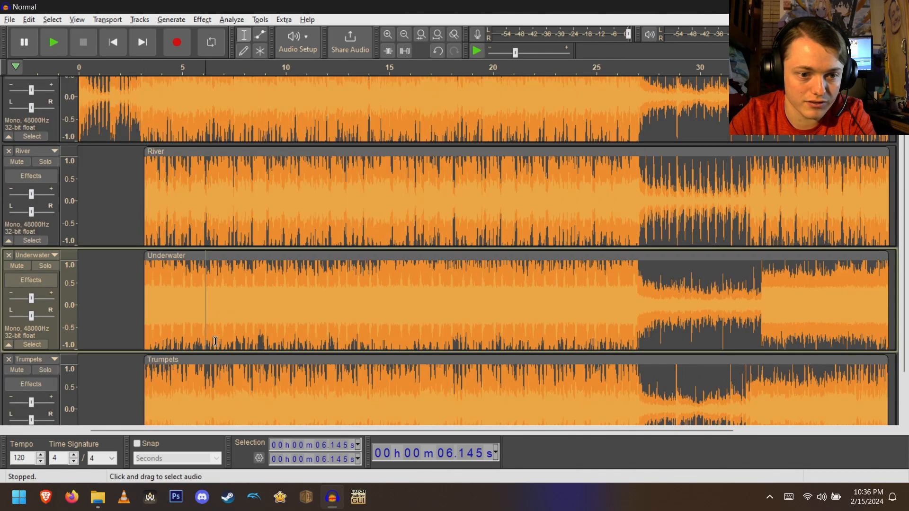
{"action": "left_click", "coordinate": [144, 391]}
{"action": "scroll", "coordinate": [142, 392], "scroll_direction": "down", "scroll_amount": 1}
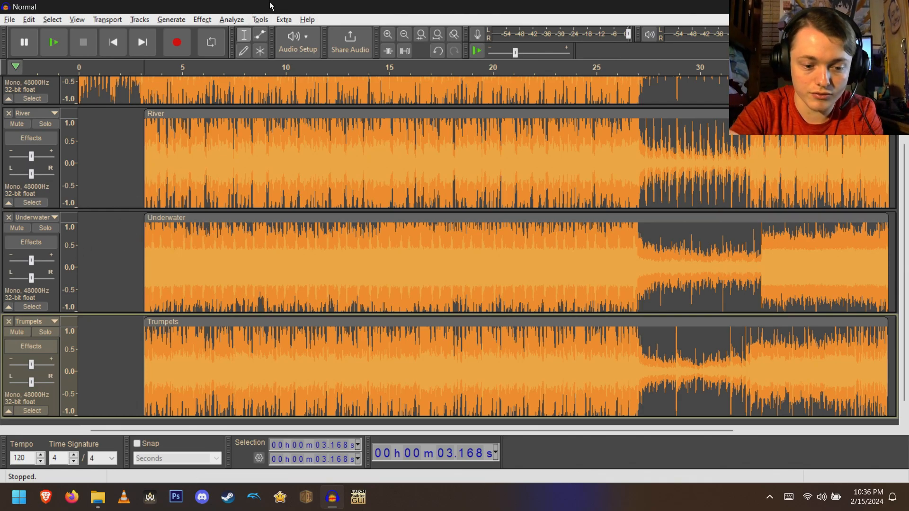
- Close the Normal project without saving
{"action": "key", "text": "ctrl+n"}
{"action": "key", "text": "alt+Tab"}
{"action": "key", "text": "ctrl+w"}
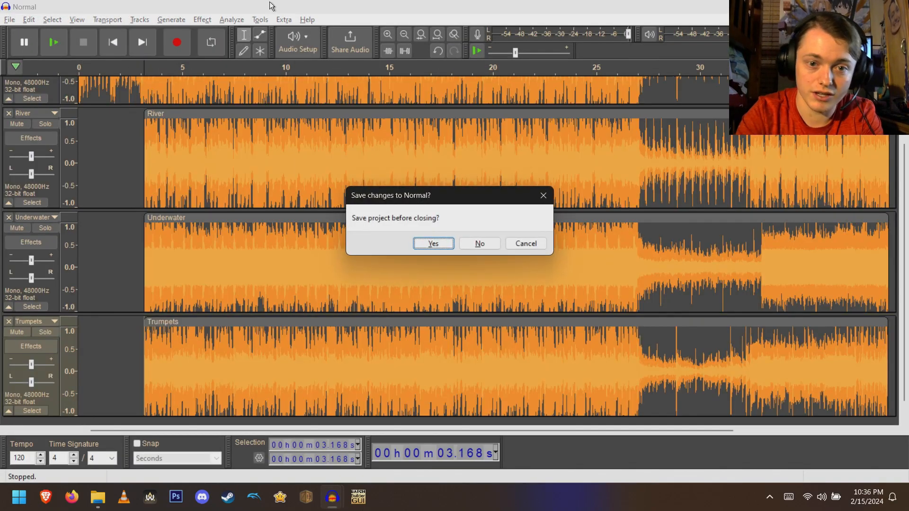
{"action": "key", "text": "Right"}
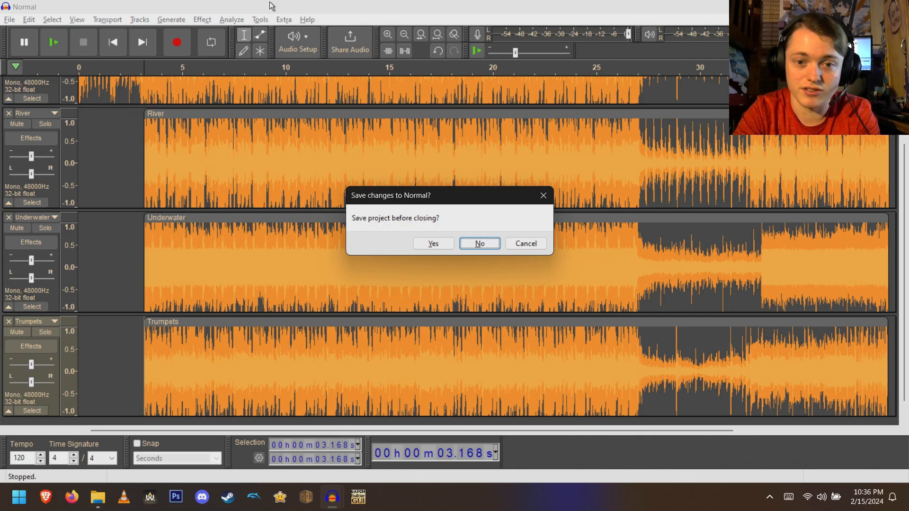
{"action": "key", "text": "Return"}
- Delete the old River (With Slience).wav file in the River folder and open River.wav
{"action": "key", "text": "ctrl+o"}
{"action": "left_click", "coordinate": [245, 29]}
{"action": "double_click", "coordinate": [135, 68]}
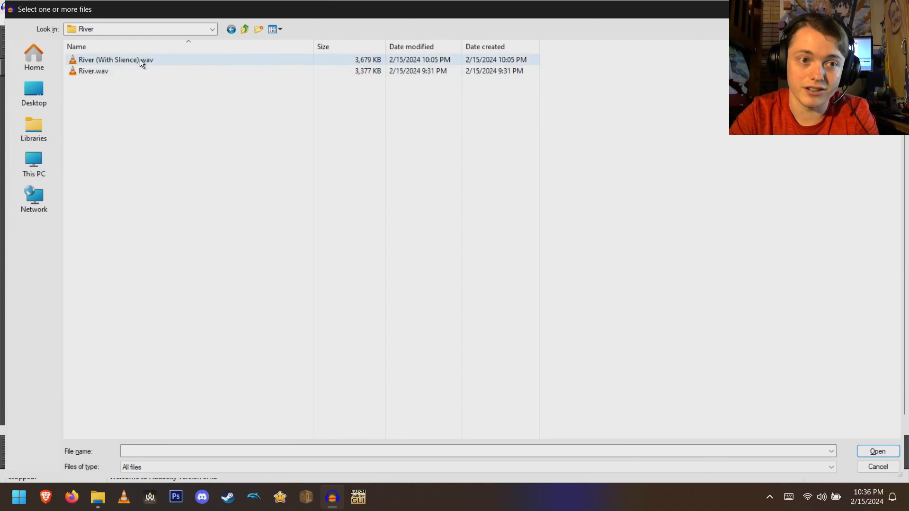
{"action": "left_click", "coordinate": [141, 61]}
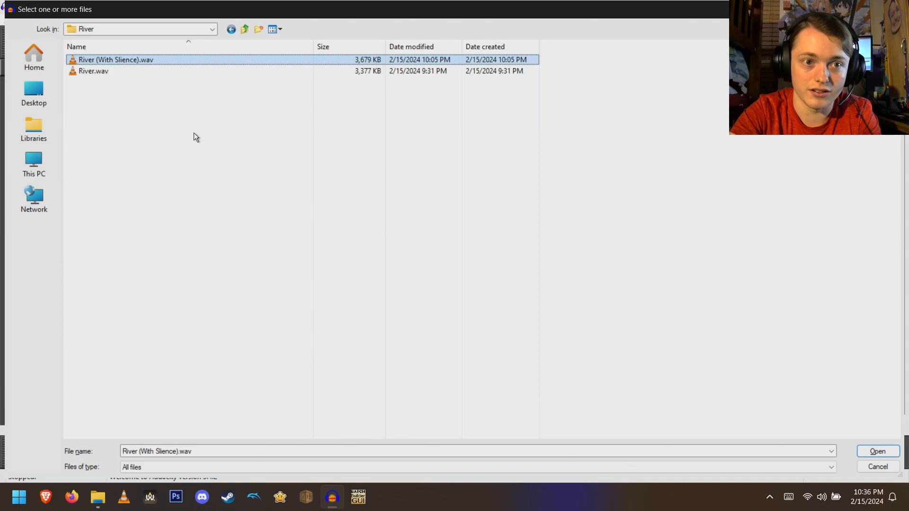
{"action": "key", "text": "Delete"}
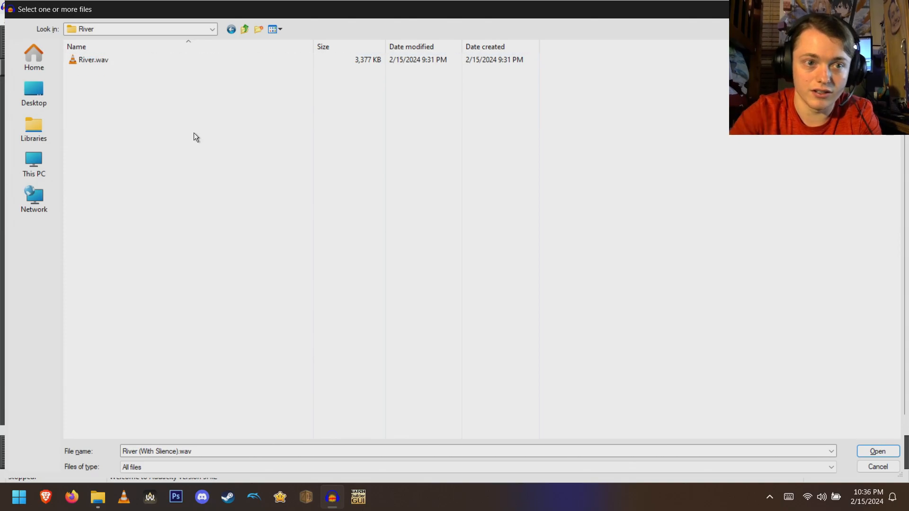
{"action": "double_click", "coordinate": [165, 60]}
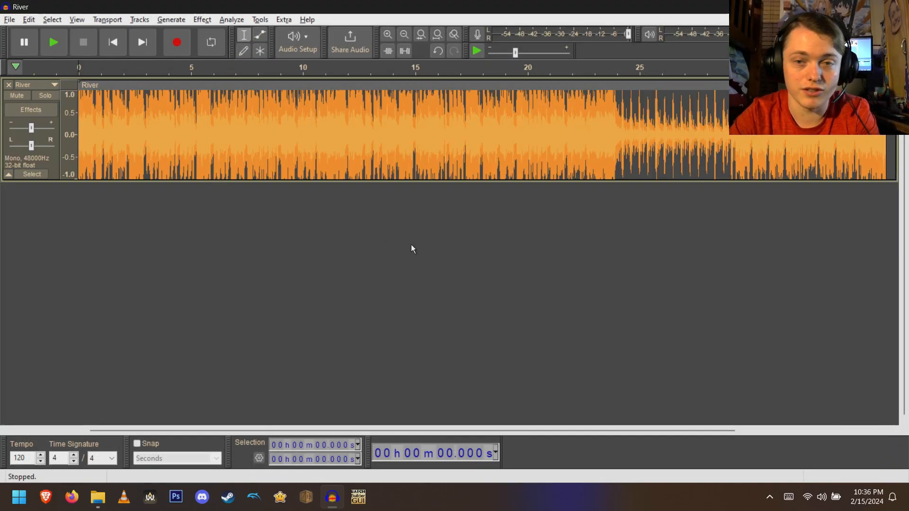
- Shift the River clip right and generate 3.168 seconds of silence at the start of the track
{"action": "left_click", "coordinate": [404, 34]}
{"action": "left_click_drag", "start_coordinate": [264, 85], "coordinate": [354, 85]}
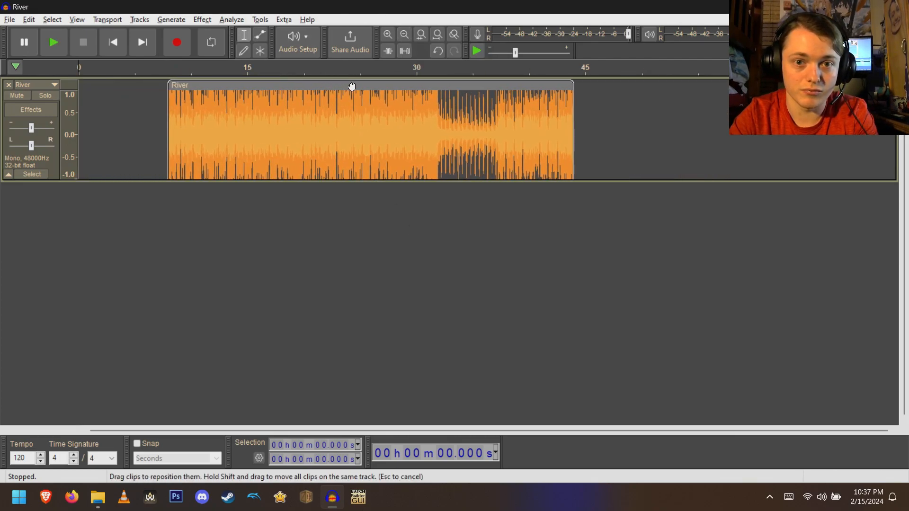
{"action": "left_click", "coordinate": [174, 20]}
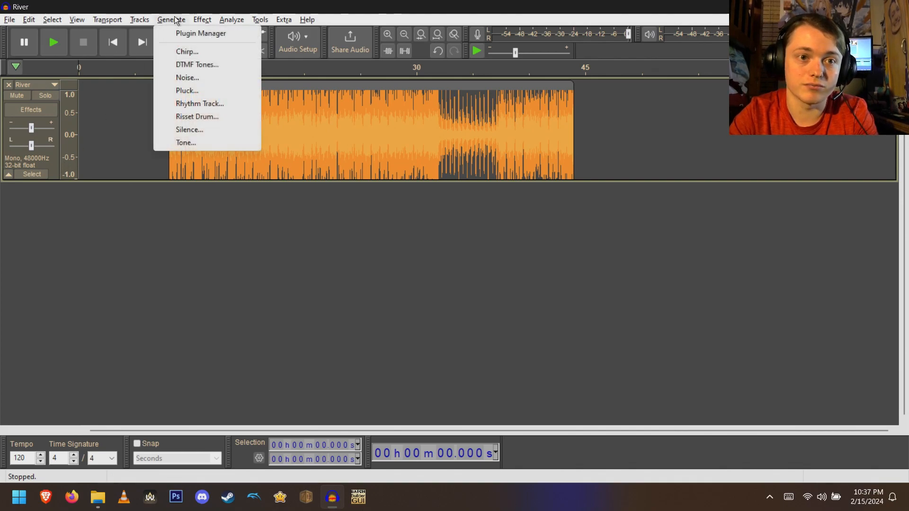
{"action": "left_click", "coordinate": [201, 132]}
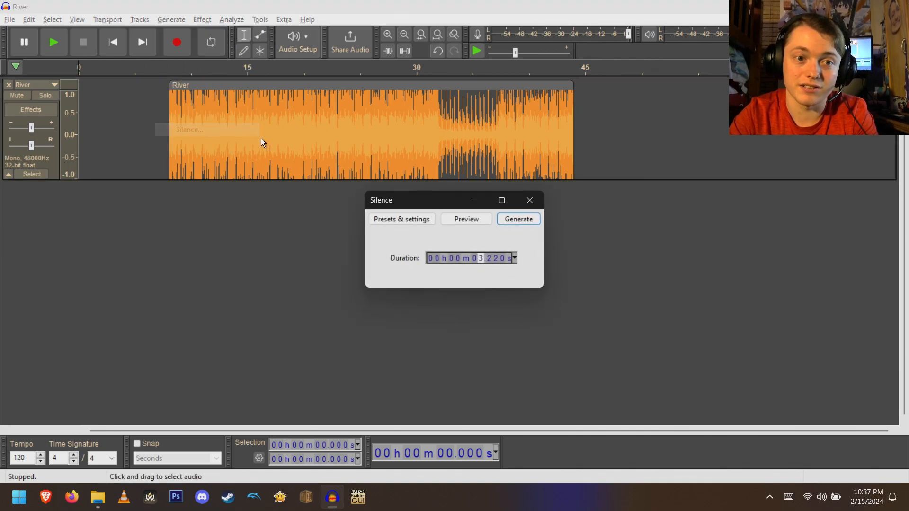
{"action": "left_click", "coordinate": [488, 258]}
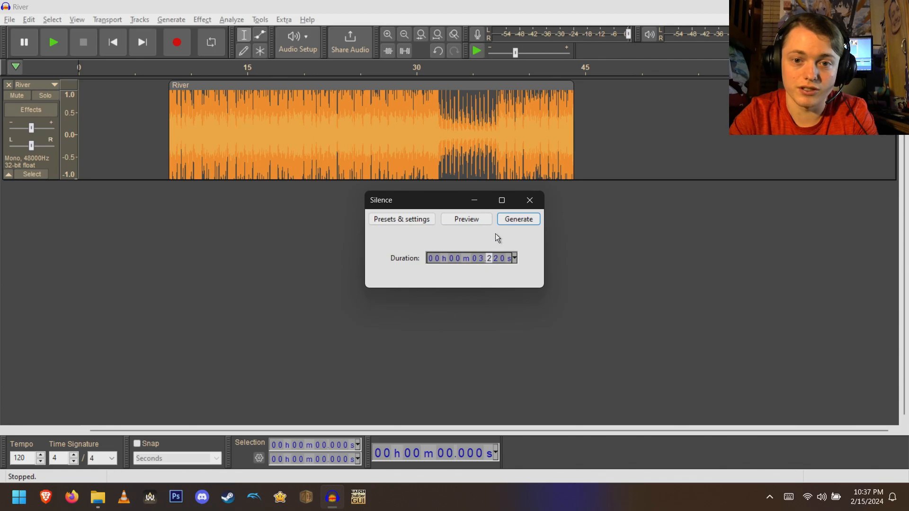
{"action": "type", "text": "168"}
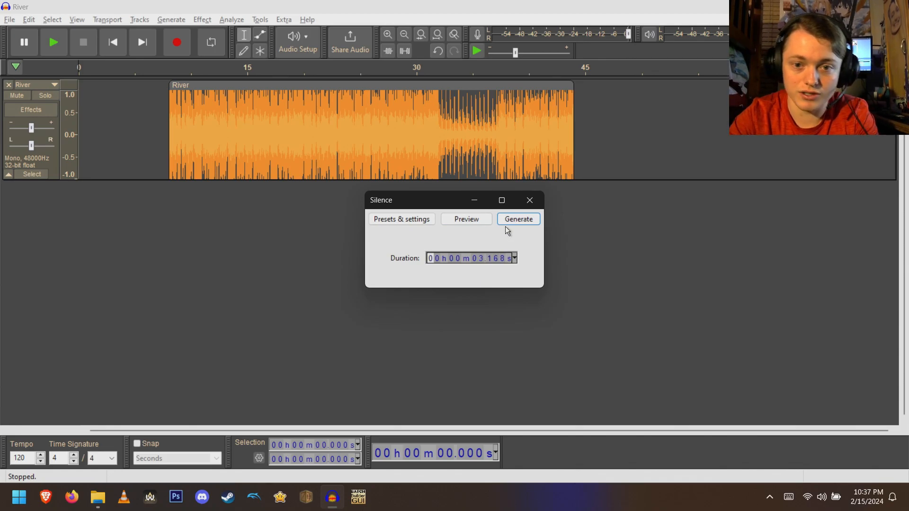
{"action": "left_click", "coordinate": [515, 219]}
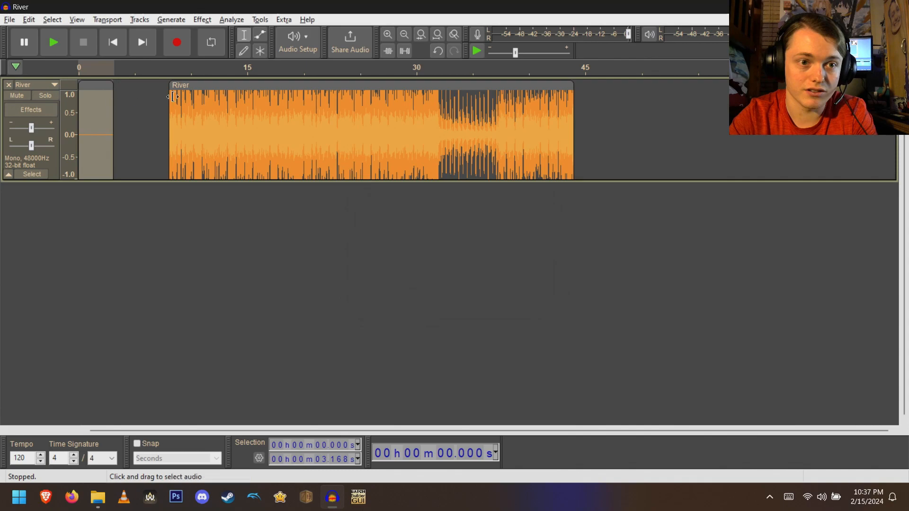
- Move the River clip left to join the silence, select the whole track and play it
{"action": "left_click_drag", "start_coordinate": [208, 85], "coordinate": [154, 84]}
{"action": "left_click", "coordinate": [50, 158]}
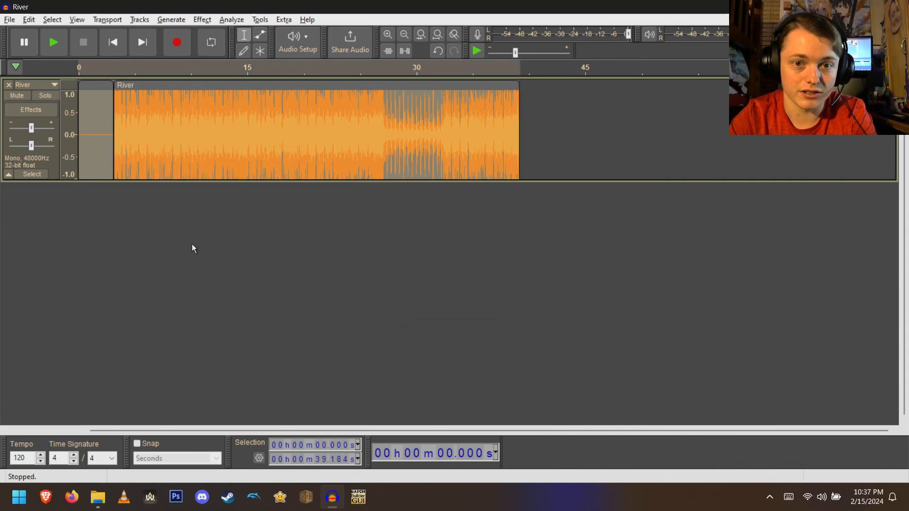
{"action": "key", "text": "space"}
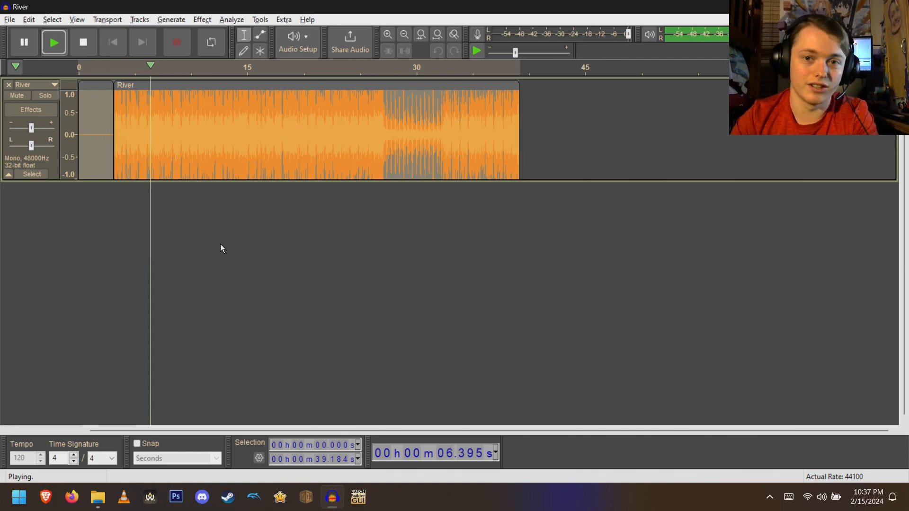
{"action": "key", "text": "space"}
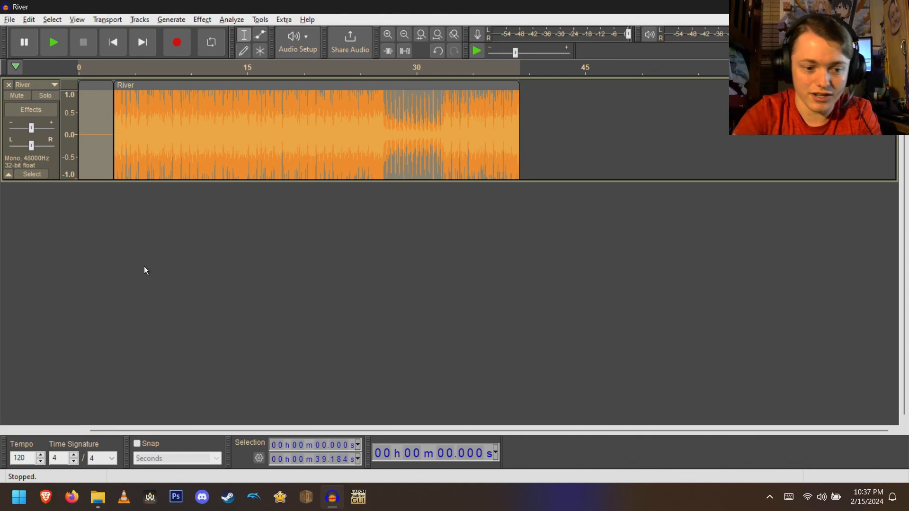
- Export the River track as a mono WAV named River (With Slience).wav in the River folder
{"action": "key", "text": "ctrl+shift+e"}
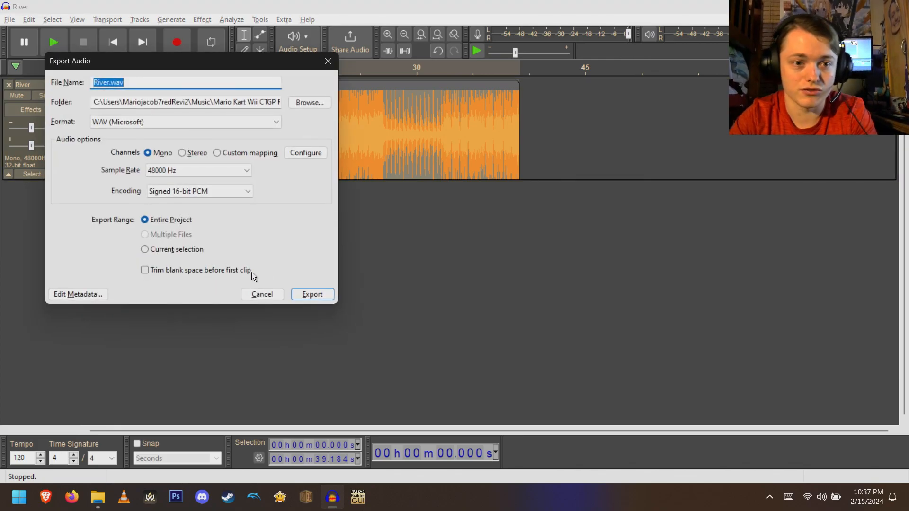
{"action": "left_click", "coordinate": [307, 101]}
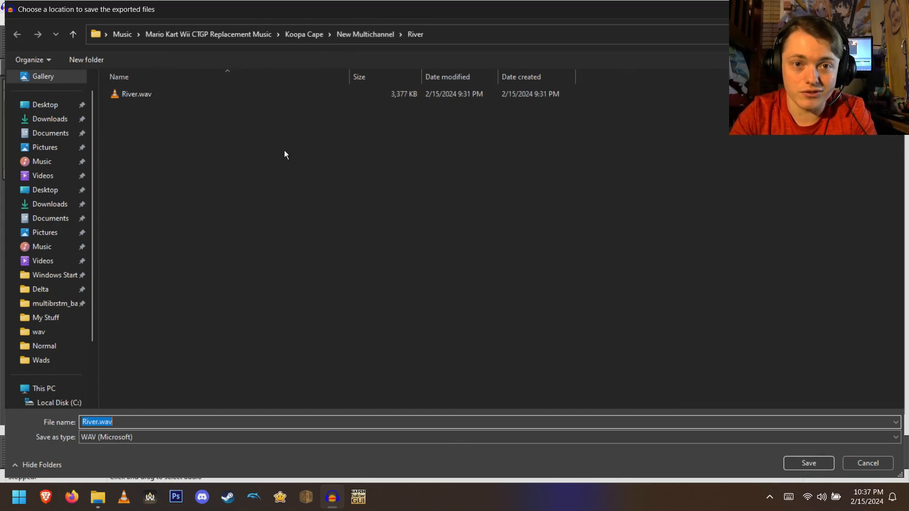
{"action": "key", "text": "End"}
{"action": "key", "text": "BackSpace"}
{"action": "key", "text": "BackSpace"}
{"action": "key", "text": "BackSpace"}
{"action": "key", "text": "BackSpace"}
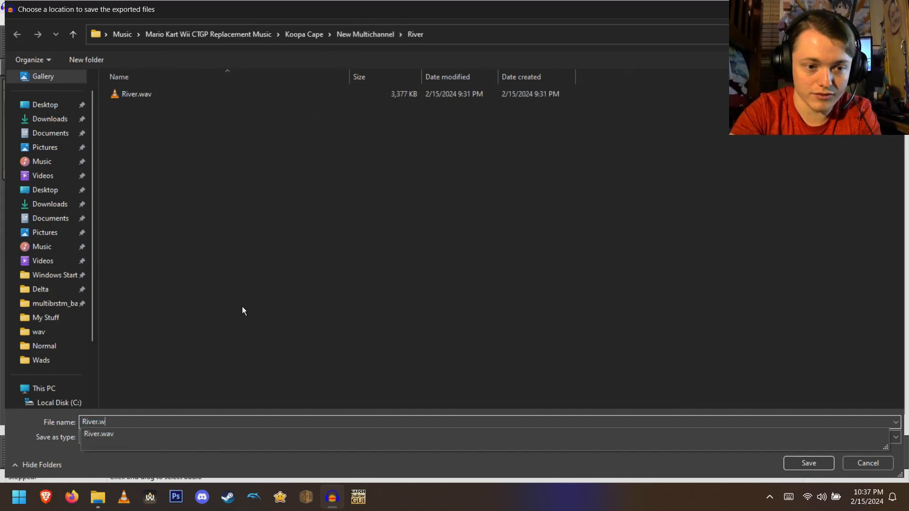
{"action": "type", "text": "(With Slience)"}
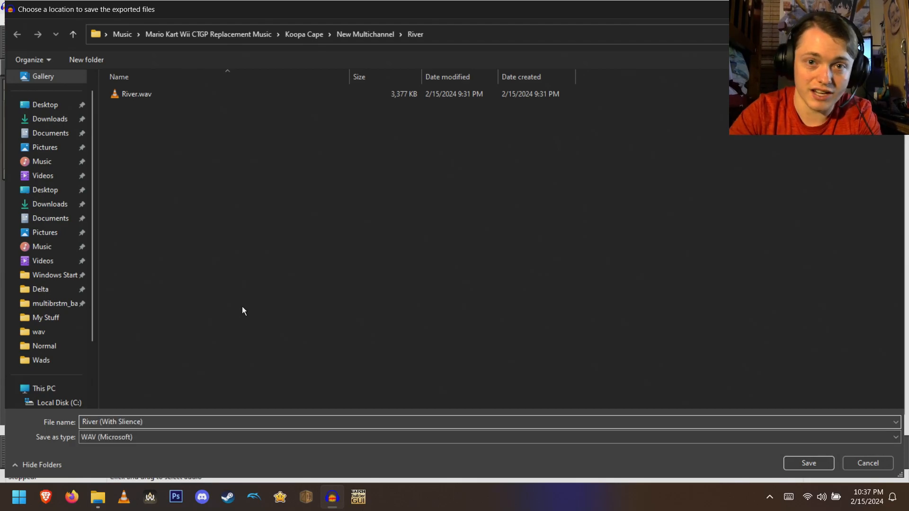
{"action": "left_click", "coordinate": [809, 463]}
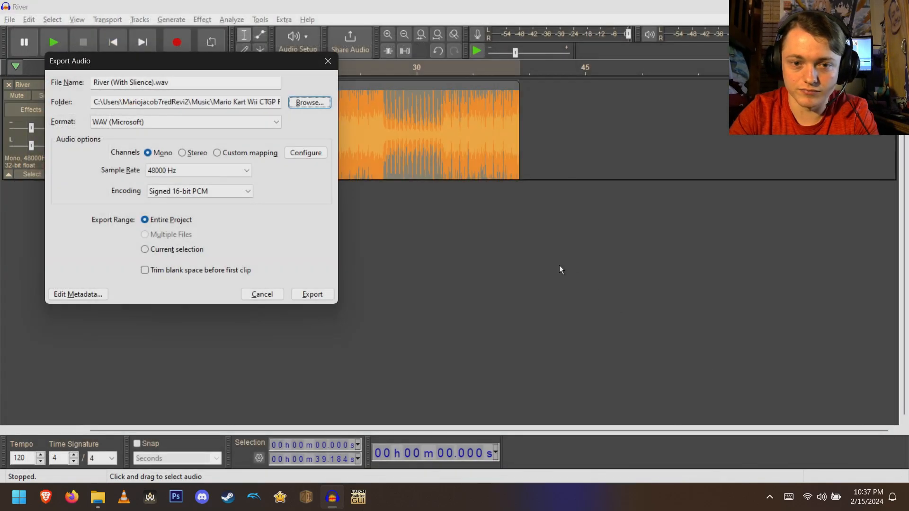
{"action": "left_click", "coordinate": [304, 295]}
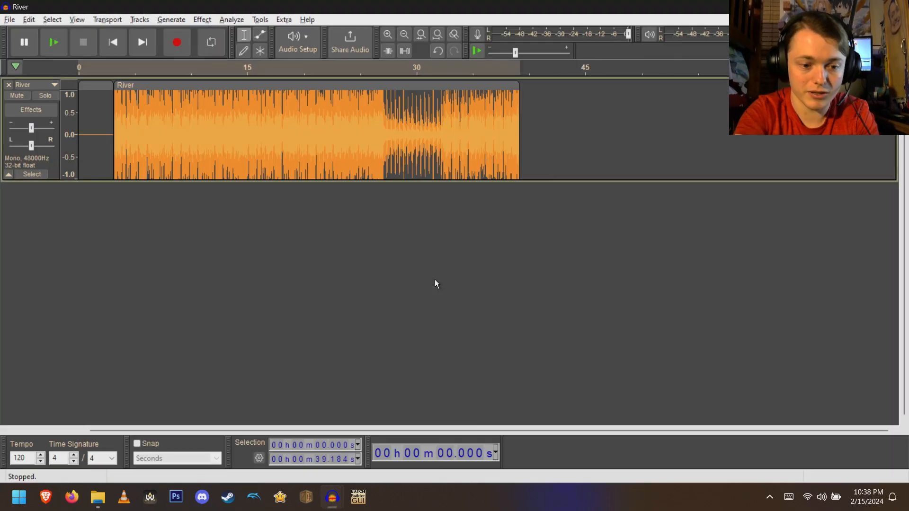
- Close the River project without saving
{"action": "key", "text": "ctrl+w"}
{"action": "key", "text": "Tab"}
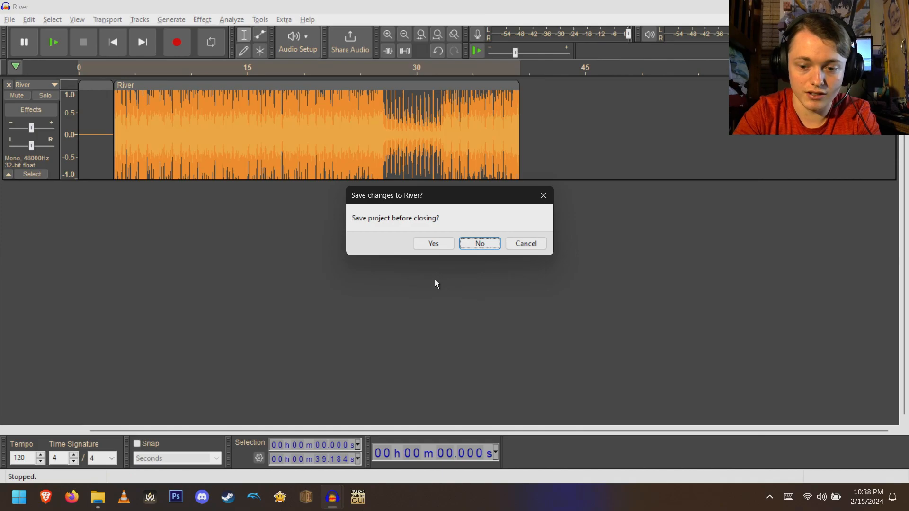
{"action": "key", "text": "Return"}
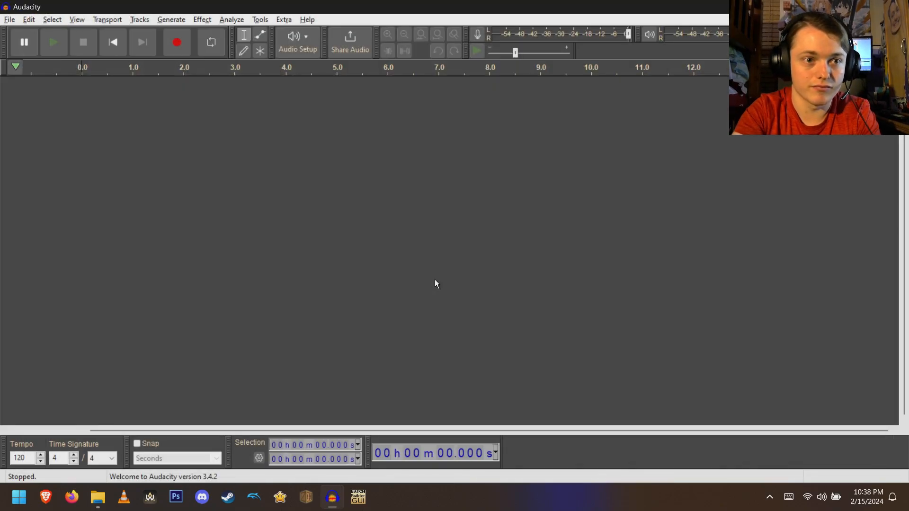
- Open the Underwater WAV file from its folder and zoom to fit the track
{"action": "key", "text": "ctrl+o"}
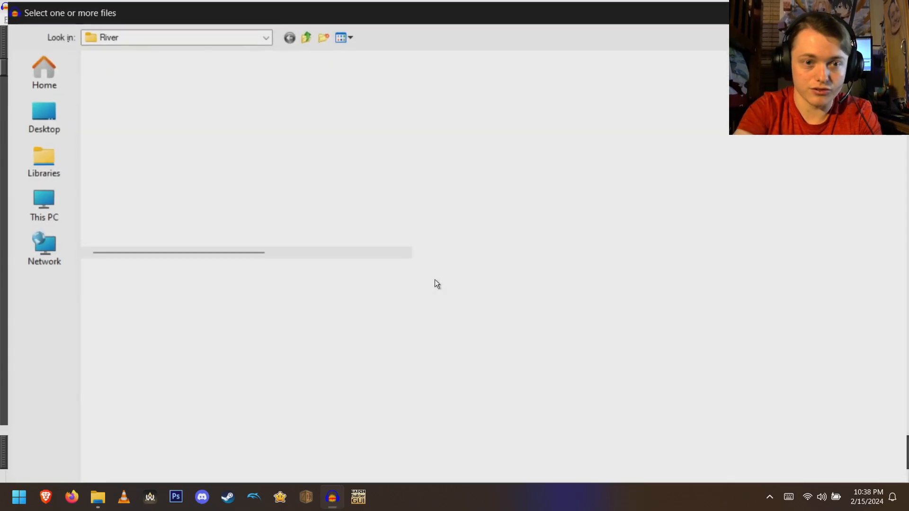
{"action": "left_click", "coordinate": [251, 28]}
{"action": "double_click", "coordinate": [133, 81]}
{"action": "left_click", "coordinate": [132, 61]}
{"action": "double_click", "coordinate": [131, 61]}
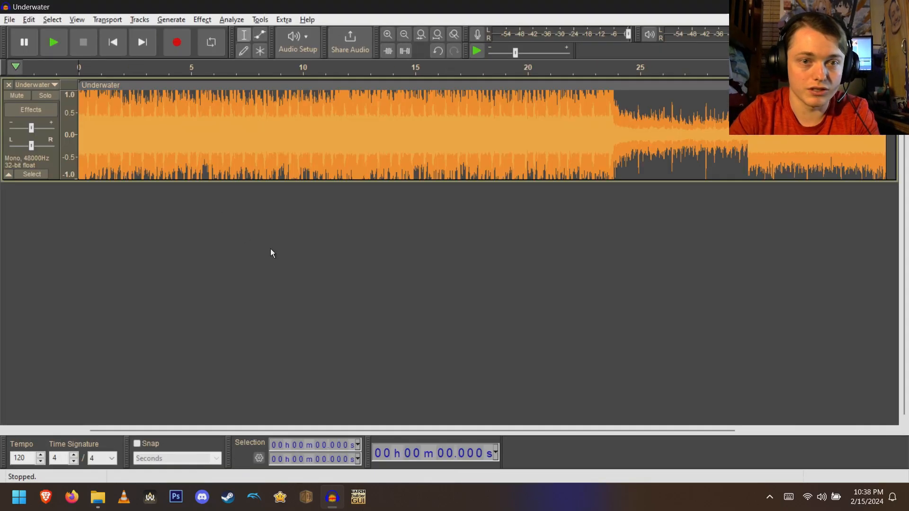
{"action": "key", "text": "ctrl+3"}
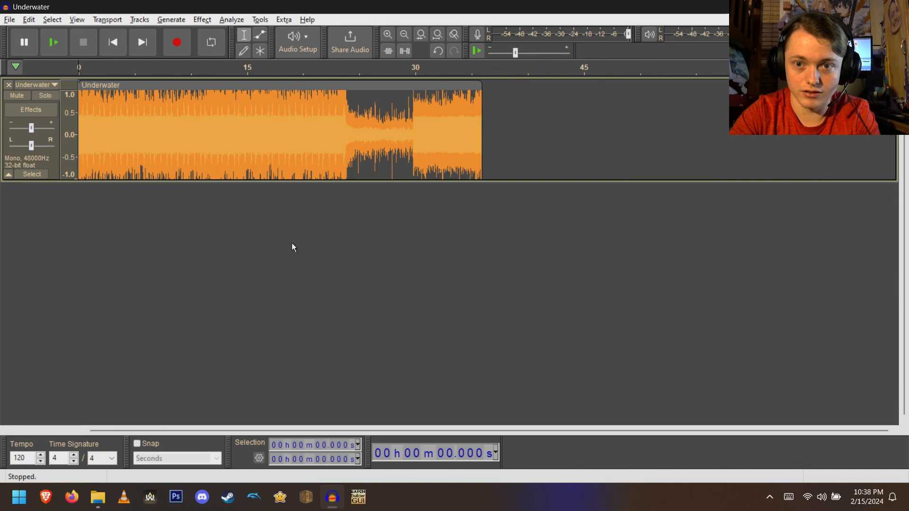
- Insert 3.168 seconds of silence at the start of the Underwater track and move the clip to follow it
{"action": "left_click_drag", "start_coordinate": [290, 85], "coordinate": [341, 84]}
{"action": "left_click", "coordinate": [169, 19]}
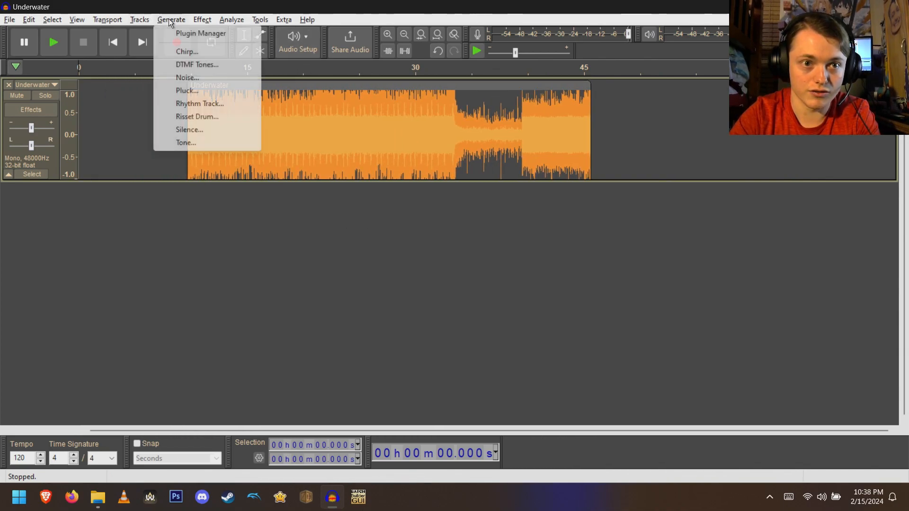
{"action": "left_click", "coordinate": [188, 130]}
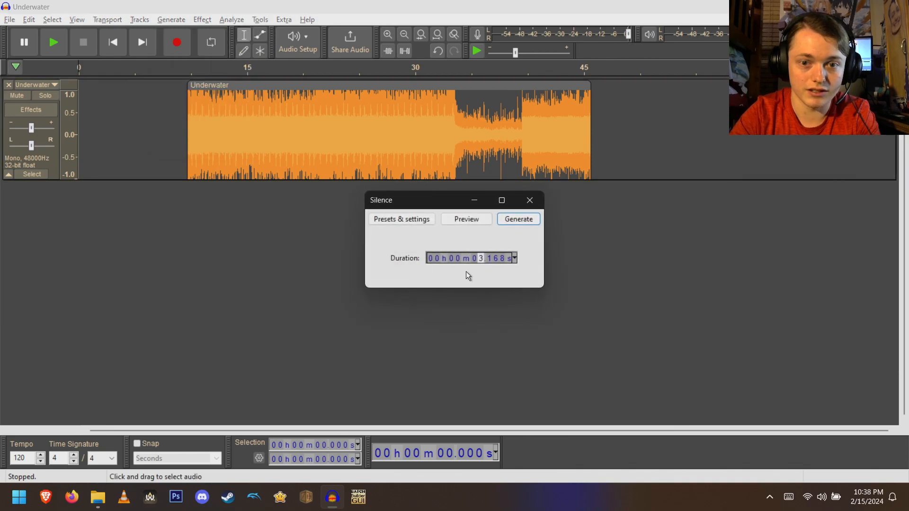
{"action": "left_click", "coordinate": [498, 221]}
{"action": "left_click_drag", "start_coordinate": [299, 85], "coordinate": [226, 85]}
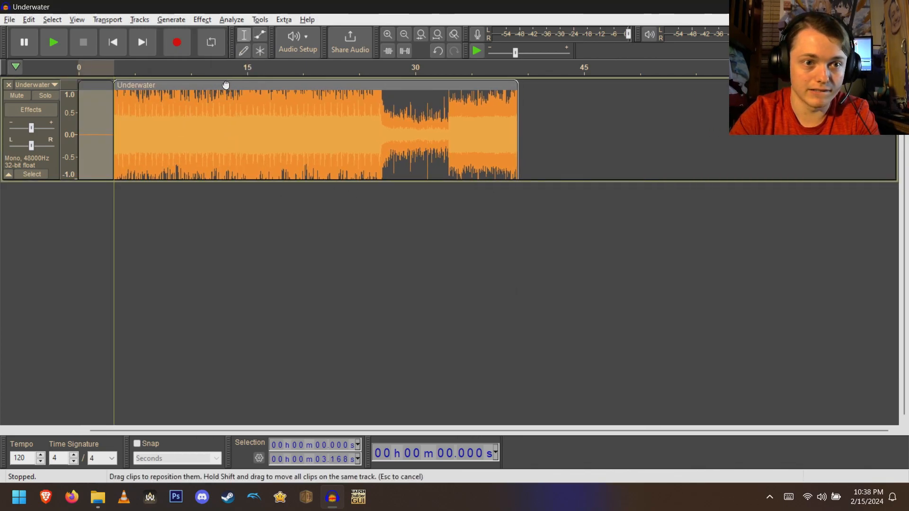
- Play back the padded Underwater track and adjust the playback level while listening
{"action": "key", "text": "space"}
{"action": "key", "text": "space"}
{"action": "left_click", "coordinate": [50, 157]}
{"action": "key", "text": "space"}
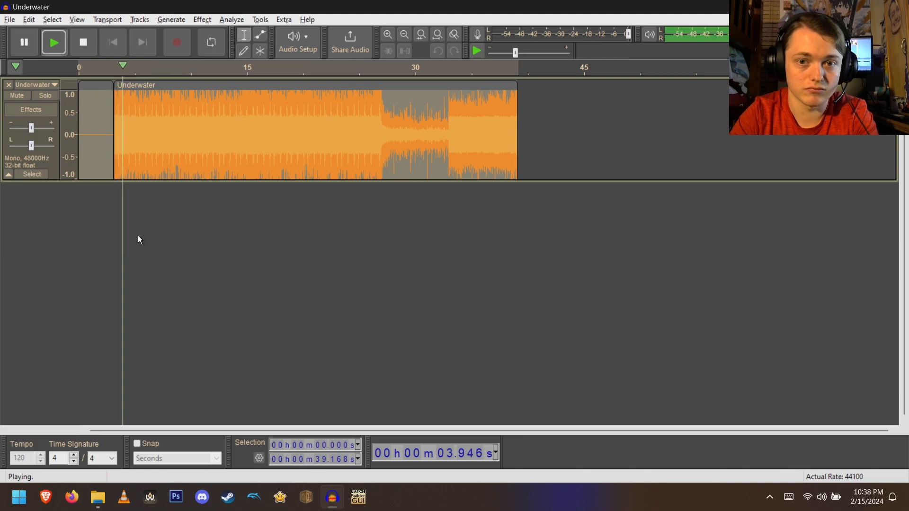
{"action": "key", "text": "space"}
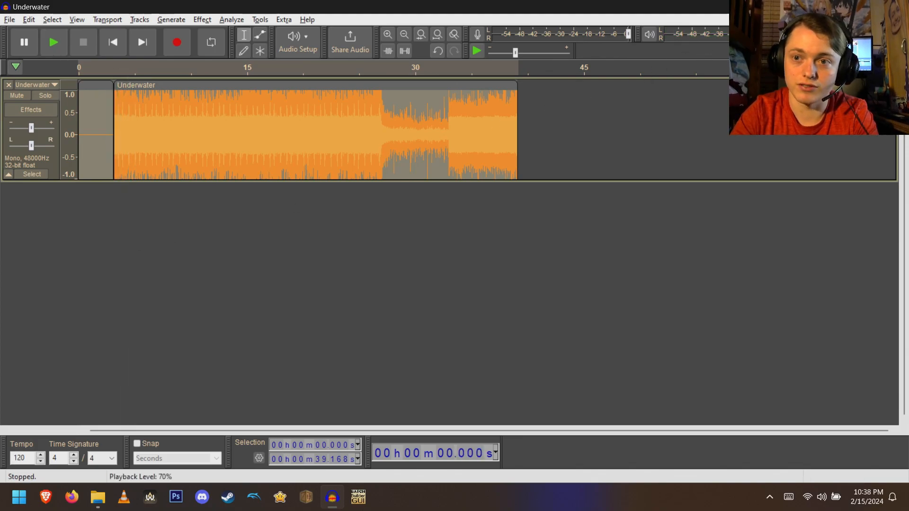
{"action": "scroll", "coordinate": [701, 36], "scroll_direction": "up", "scroll_amount": 1}
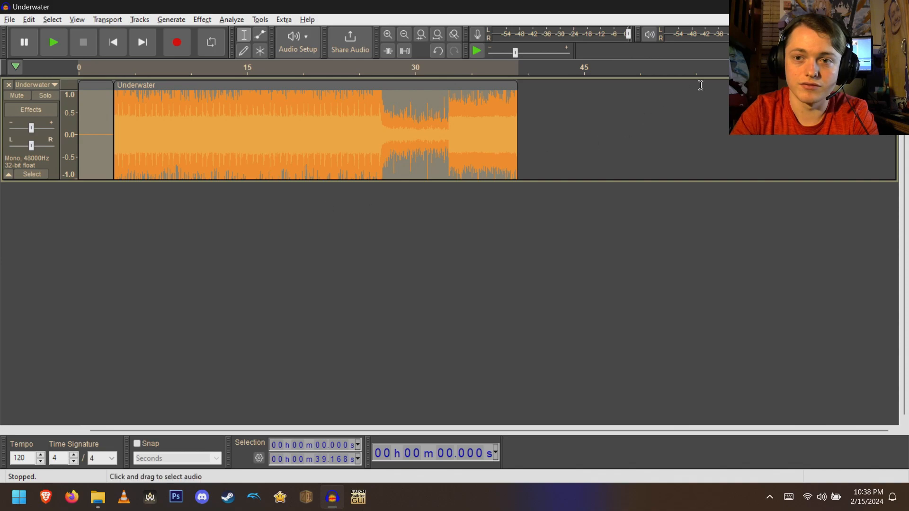
{"action": "left_click_drag", "start_coordinate": [769, 34], "coordinate": [767, 34]}
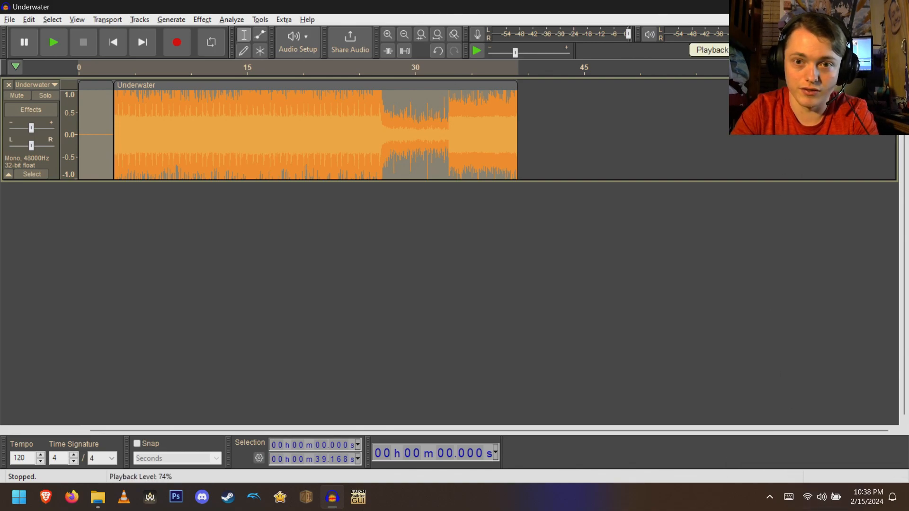
{"action": "key", "text": "space"}
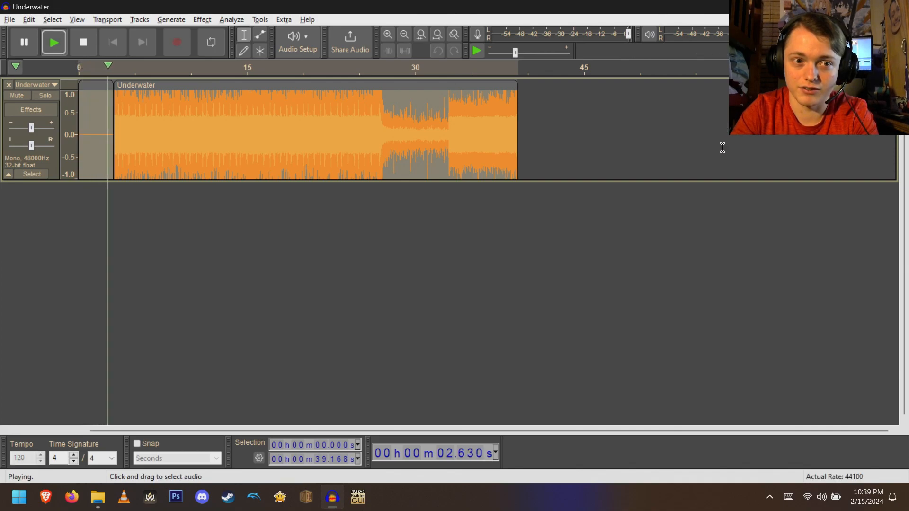
{"action": "key", "text": "space"}
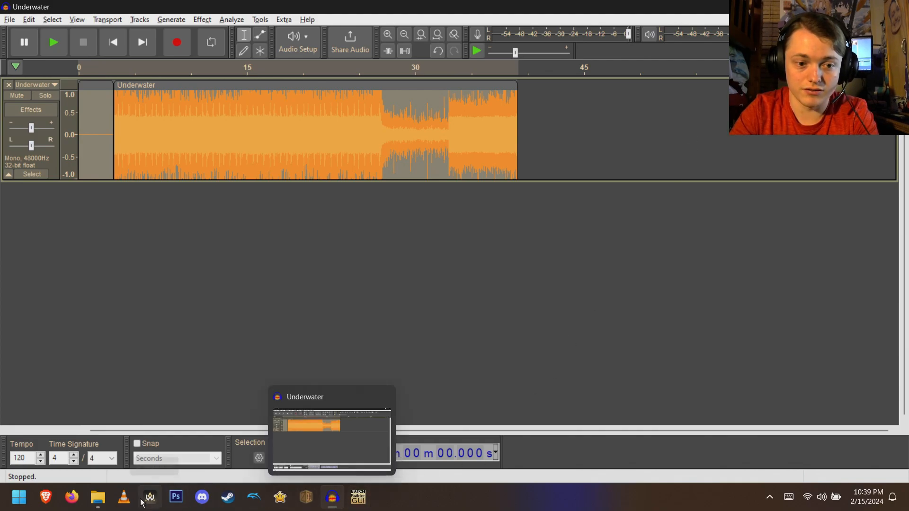
- Try to open River (With Slience).wav from the River folder in VLC media player
{"action": "left_click", "coordinate": [123, 497]}
{"action": "right_click", "coordinate": [153, 126]}
{"action": "left_click", "coordinate": [166, 132]}
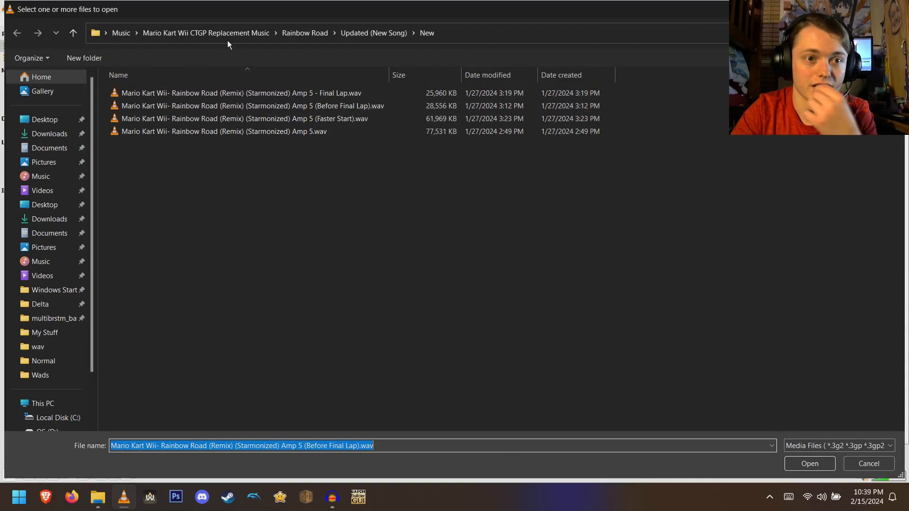
{"action": "left_click", "coordinate": [256, 33]}
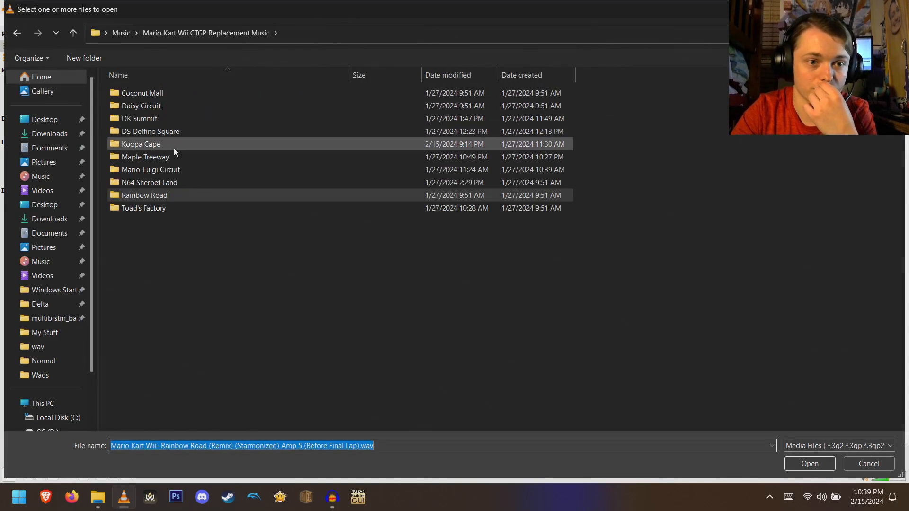
{"action": "double_click", "coordinate": [169, 144]}
{"action": "double_click", "coordinate": [173, 118]}
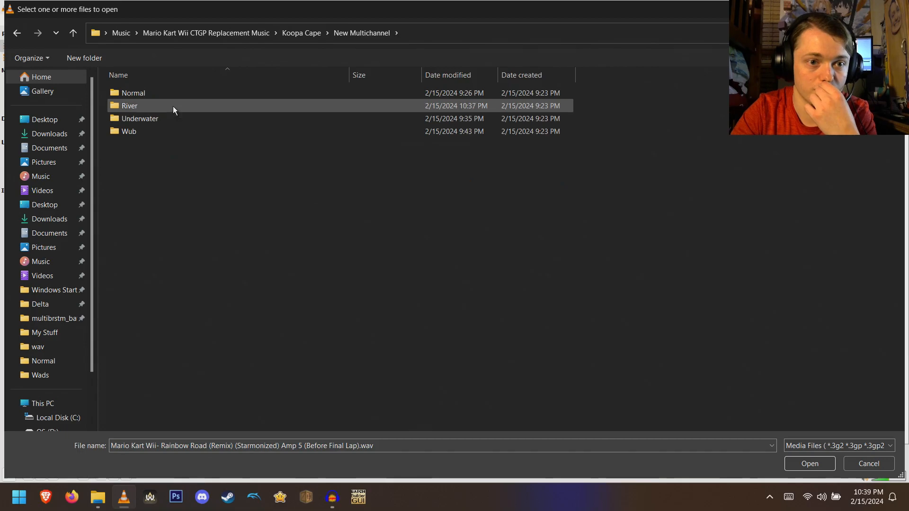
{"action": "double_click", "coordinate": [172, 106]}
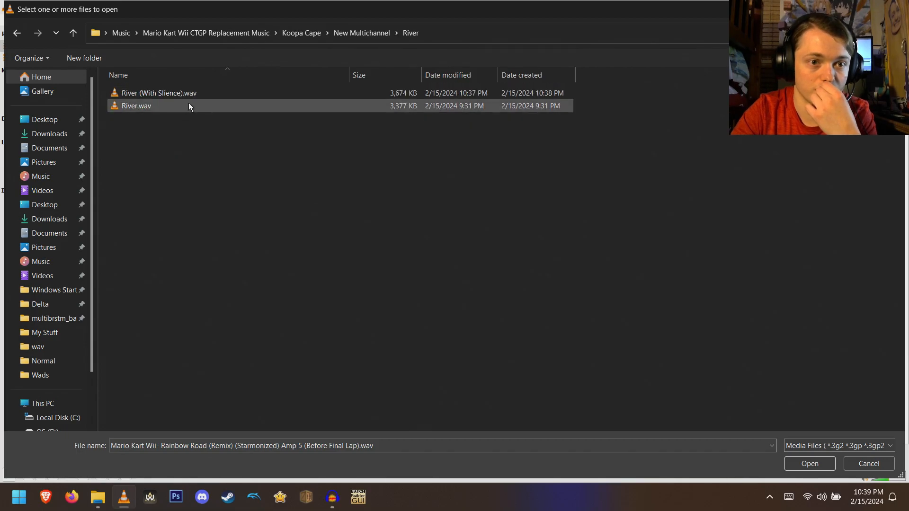
{"action": "key", "text": "BackSpace"}
{"action": "double_click", "coordinate": [188, 93]}
{"action": "double_click", "coordinate": [188, 92]}
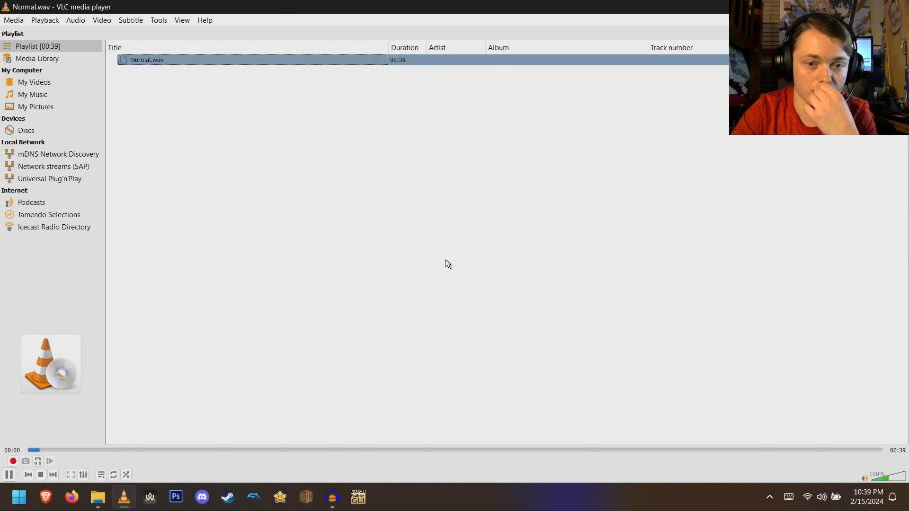
- Clear the VLC playlist, play River (With Slience).wav from the River folder, and close VLC
{"action": "right_click", "coordinate": [185, 265]}
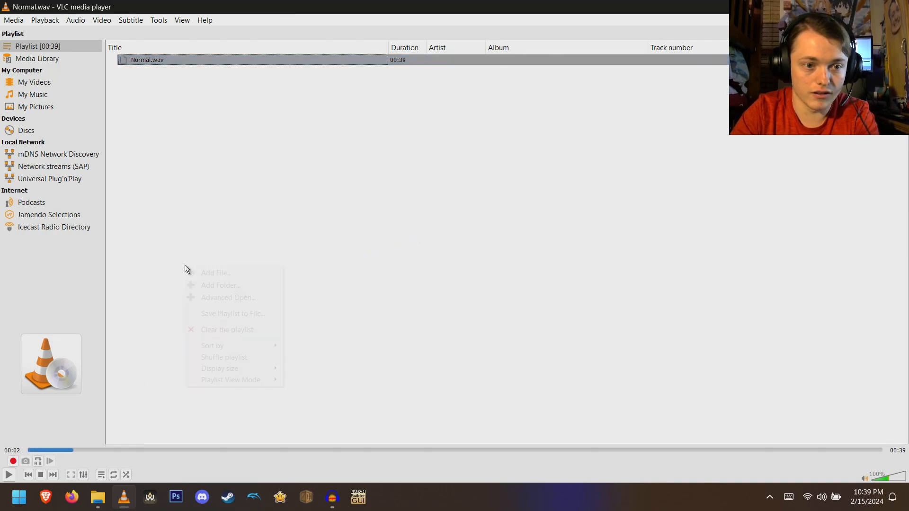
{"action": "left_click", "coordinate": [213, 329]}
{"action": "right_click", "coordinate": [207, 274]}
{"action": "left_click", "coordinate": [213, 278]}
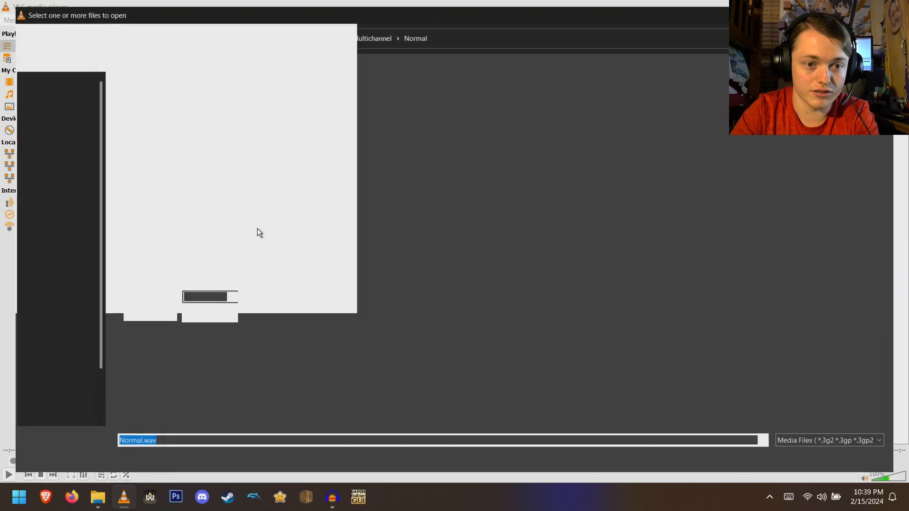
{"action": "left_click", "coordinate": [353, 33]}
{"action": "double_click", "coordinate": [193, 107]}
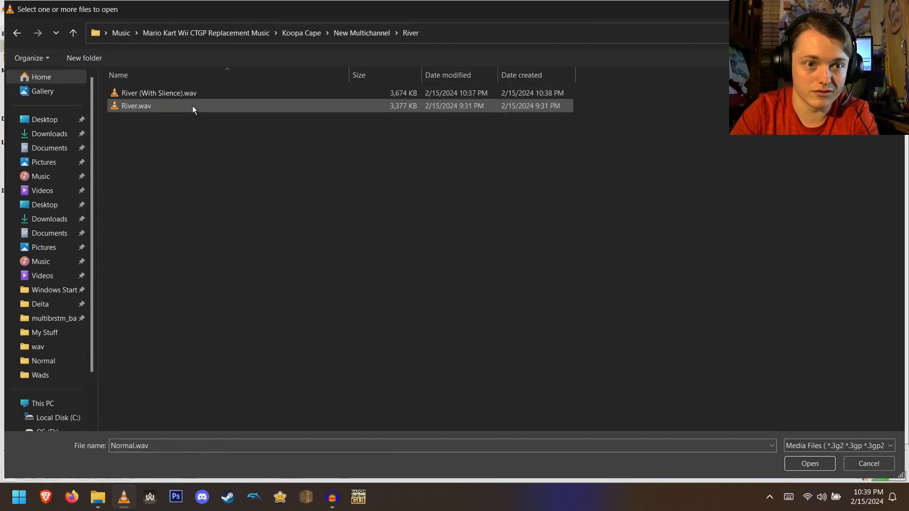
{"action": "double_click", "coordinate": [183, 89]}
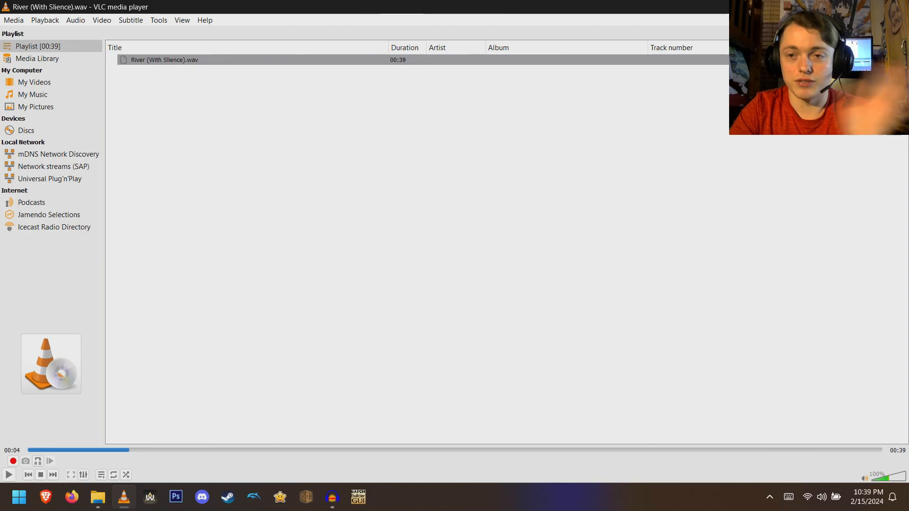
{"action": "left_click", "coordinate": [897, 7]}
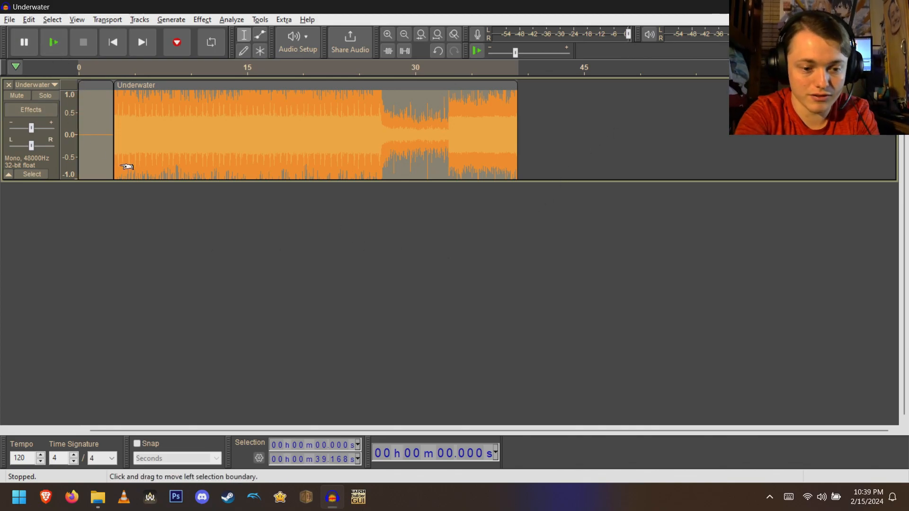
- Export the Underwater track as a mono WAV named Underwater (With Slience).wav in the Underwater folder
{"action": "key", "text": "ctrl+shift+e"}
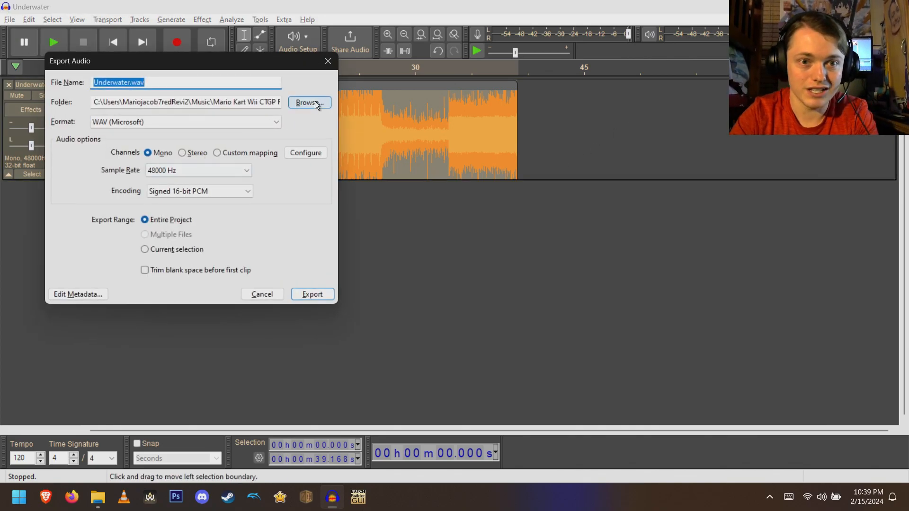
{"action": "left_click", "coordinate": [313, 101]}
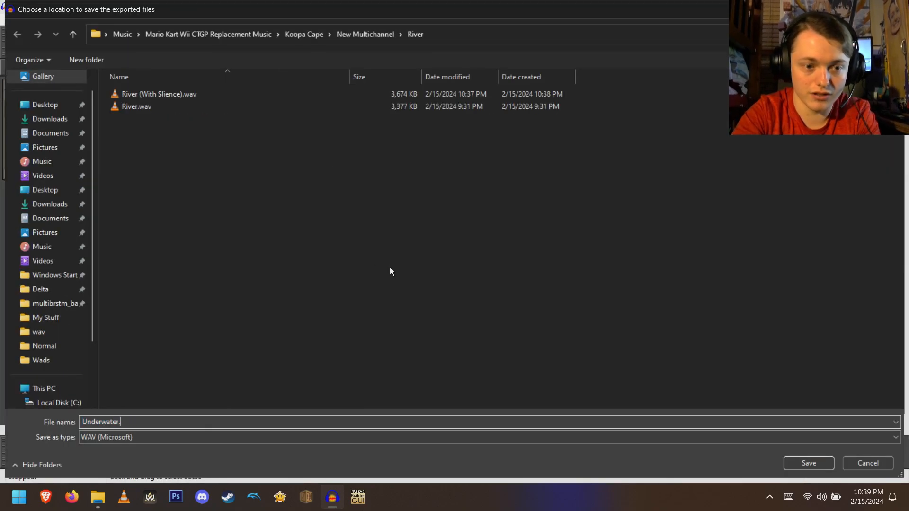
{"action": "type", "text": "(With Slience)"}
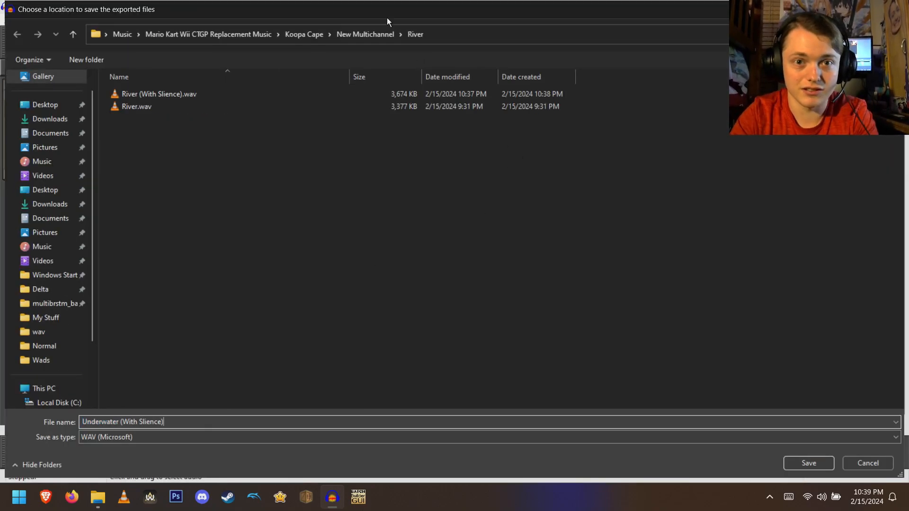
{"action": "left_click", "coordinate": [379, 33]}
{"action": "double_click", "coordinate": [172, 119]}
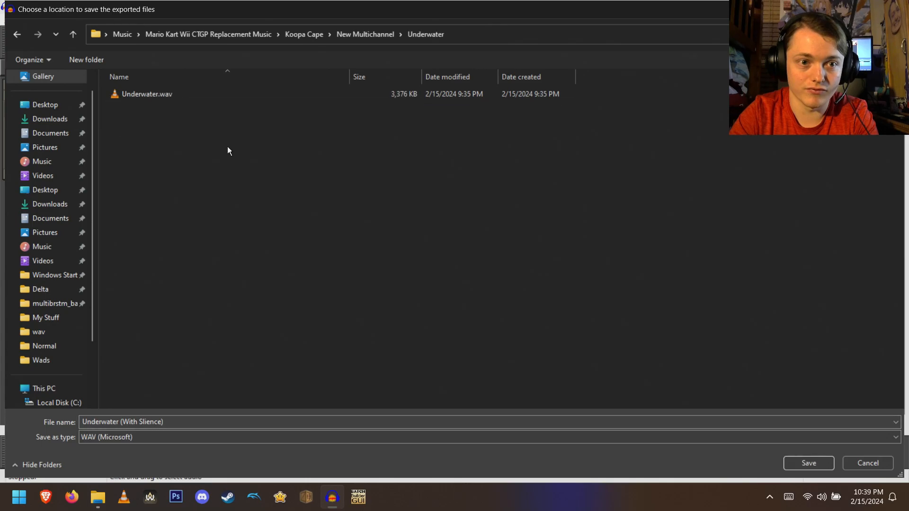
{"action": "left_click", "coordinate": [794, 462]}
{"action": "left_click", "coordinate": [322, 297]}
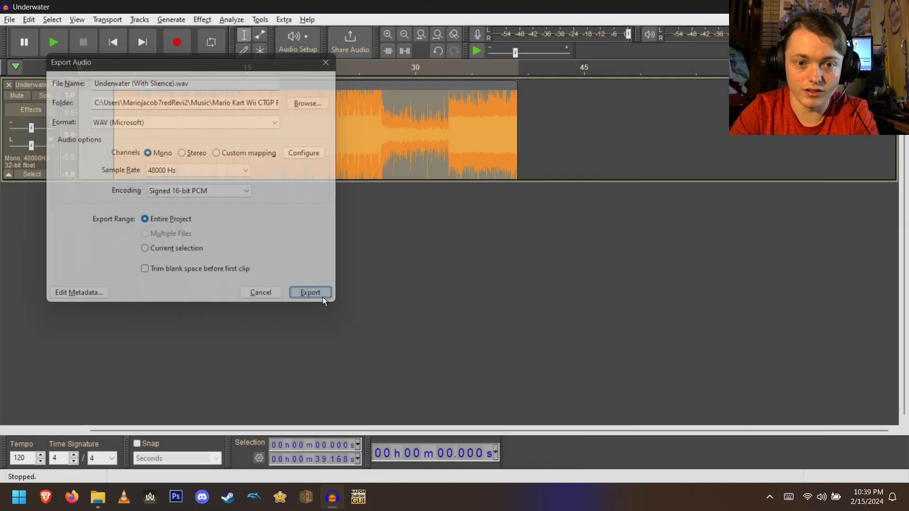
- Close the Underwater project without saving
{"action": "key", "text": "ctrl+n"}
{"action": "key", "text": "alt+Tab"}
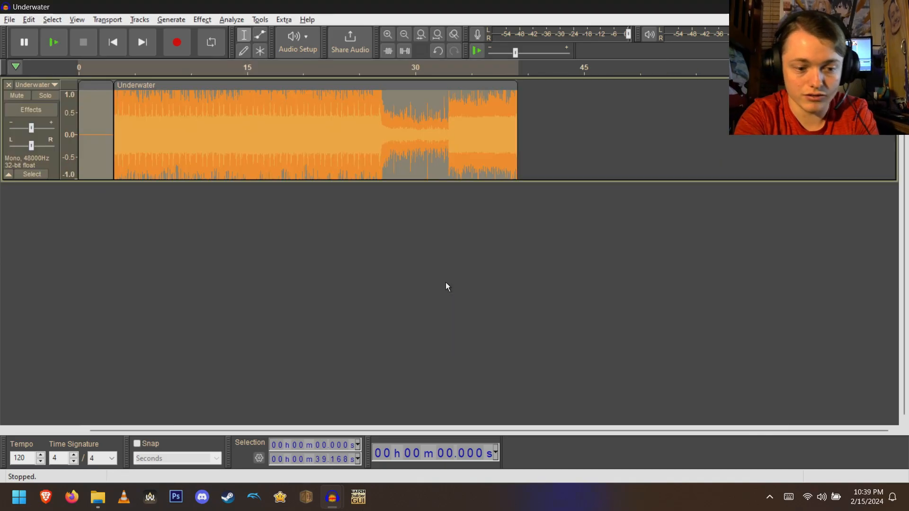
{"action": "key", "text": "ctrl+w"}
{"action": "key", "text": "Tab"}
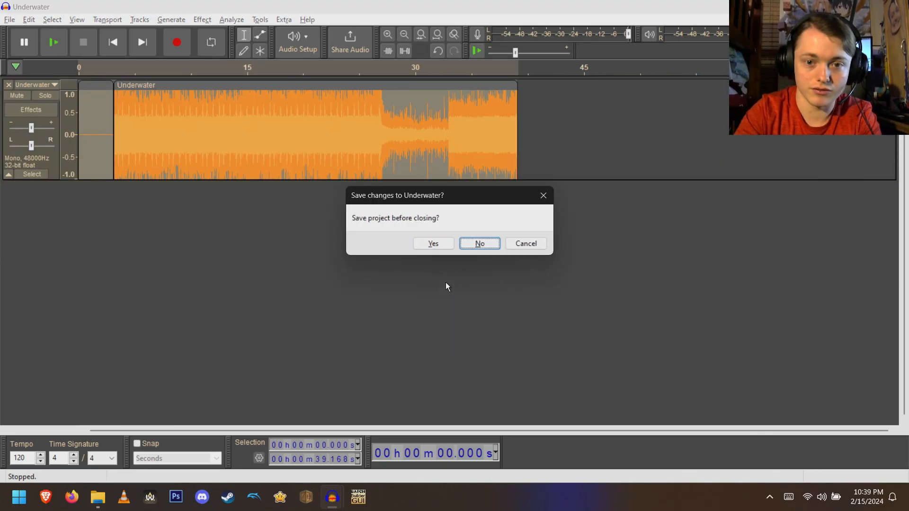
{"action": "key", "text": "Return"}
- Open the Trumpets WAV file from the Wub folder in the New Multichannel directory
{"action": "key", "text": "ctrl+o"}
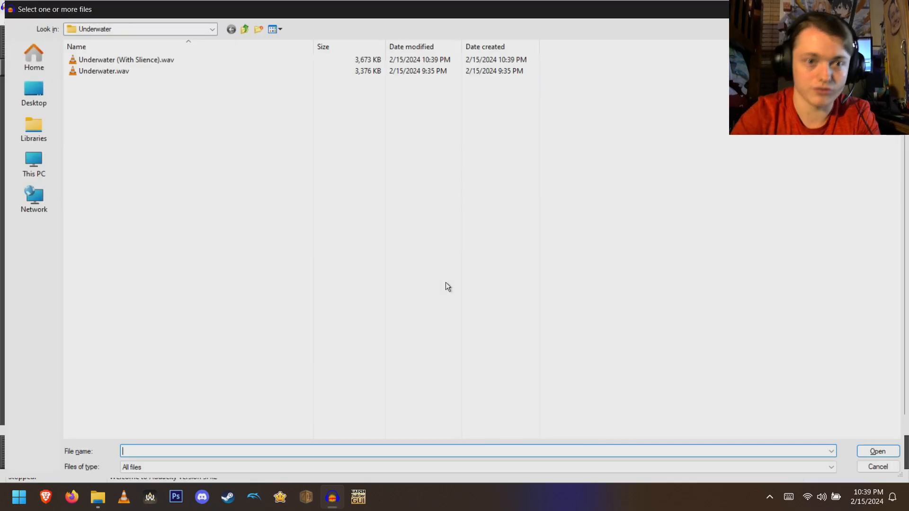
{"action": "left_click", "coordinate": [247, 28]}
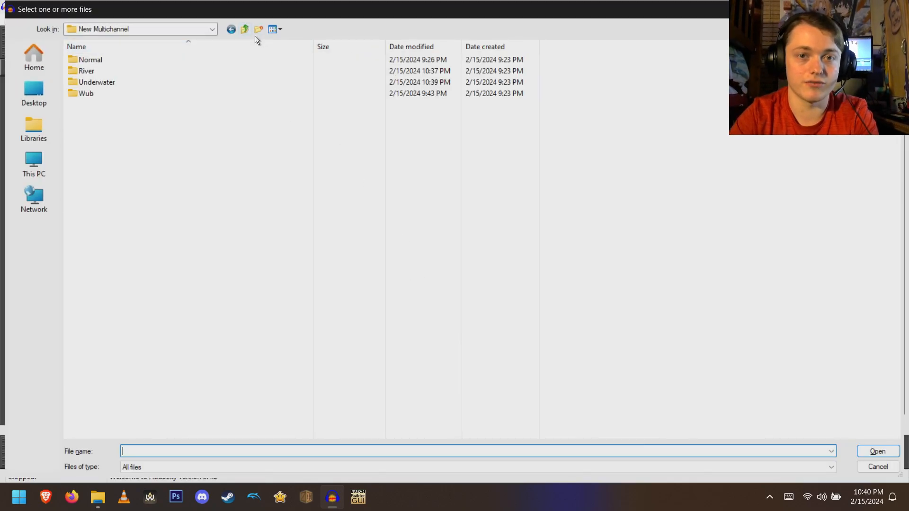
{"action": "double_click", "coordinate": [141, 95]}
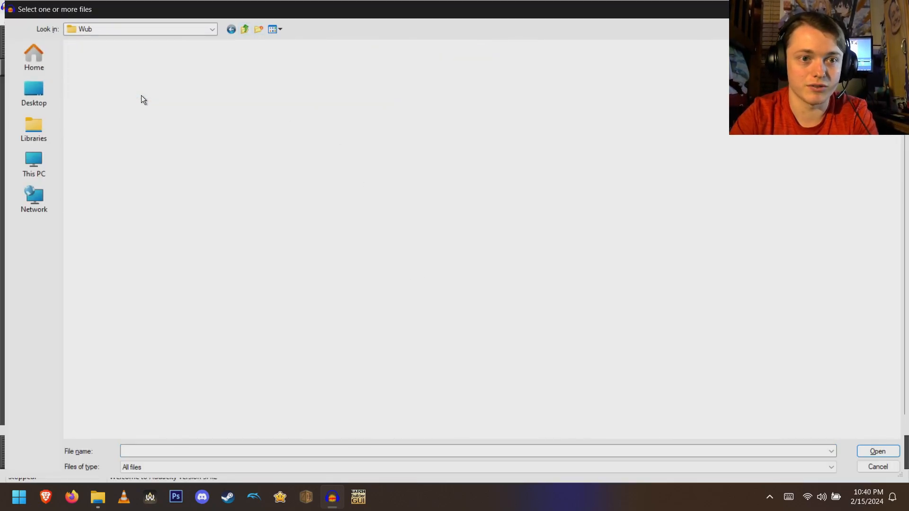
{"action": "left_click", "coordinate": [142, 58]}
{"action": "double_click", "coordinate": [142, 61]}
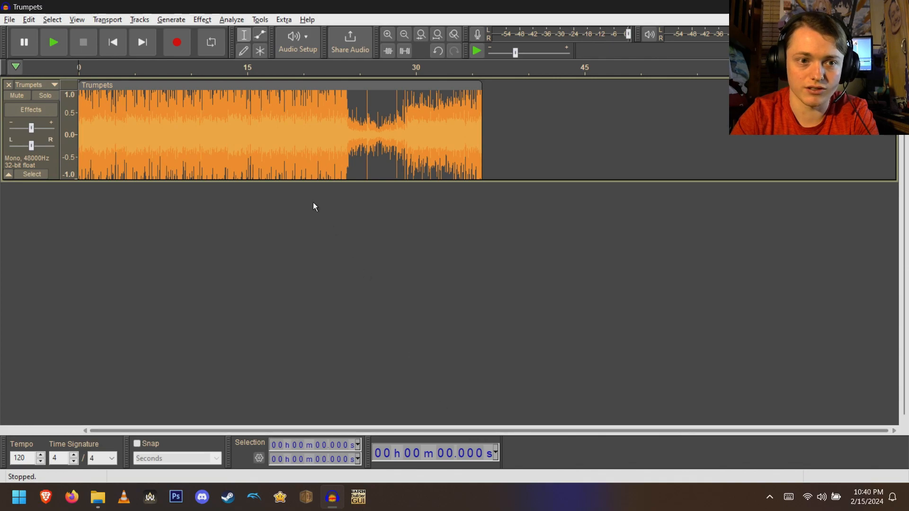
- Add 3.168 seconds of silence before the Trumpets clip, join the clip to it, and play the whole track
{"action": "left_click_drag", "start_coordinate": [314, 86], "coordinate": [406, 86]}
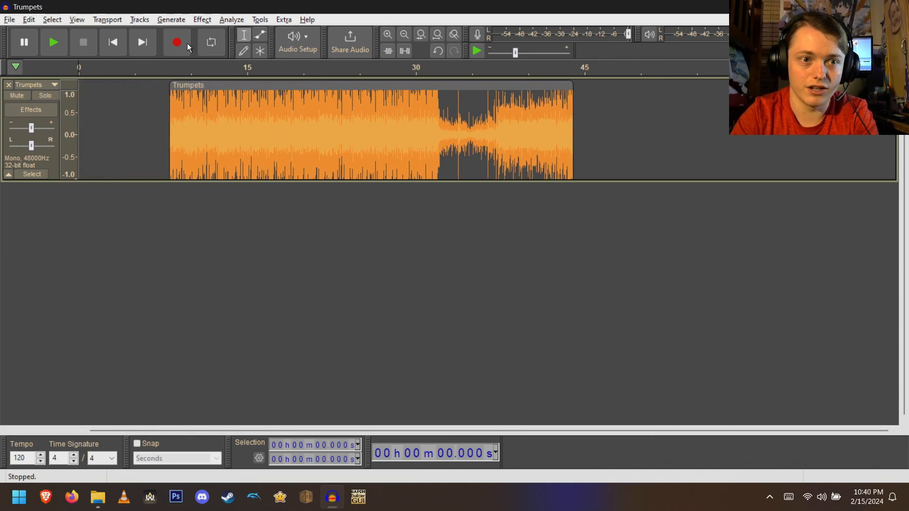
{"action": "left_click", "coordinate": [173, 20]}
{"action": "left_click", "coordinate": [199, 134]}
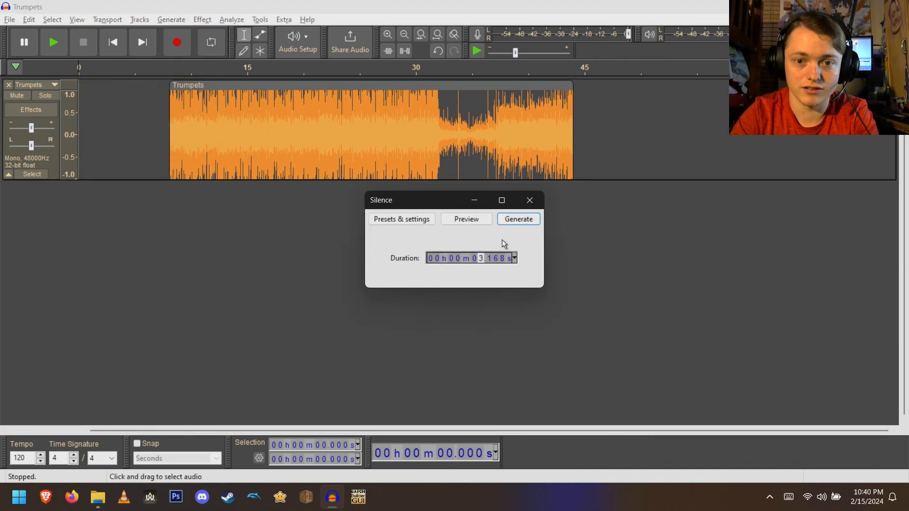
{"action": "left_click", "coordinate": [514, 216]}
{"action": "left_click_drag", "start_coordinate": [226, 85], "coordinate": [178, 85]}
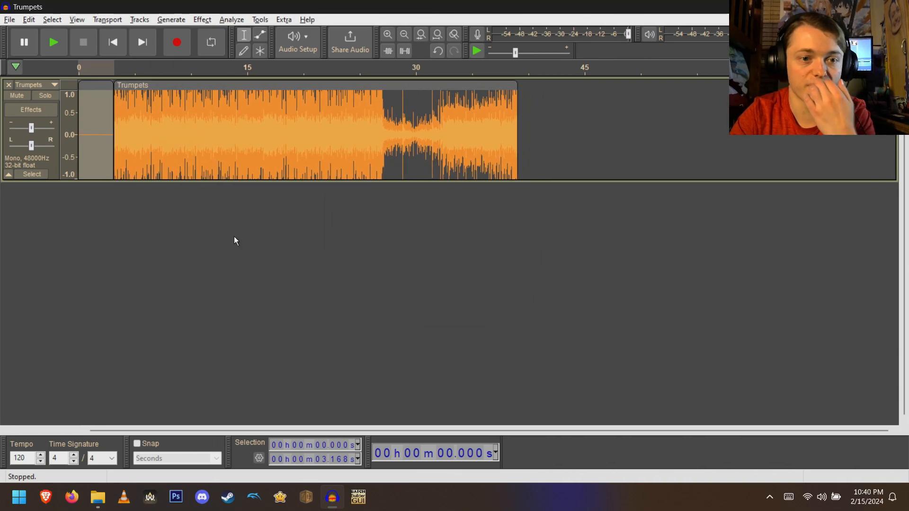
{"action": "key", "text": "ctrl+a"}
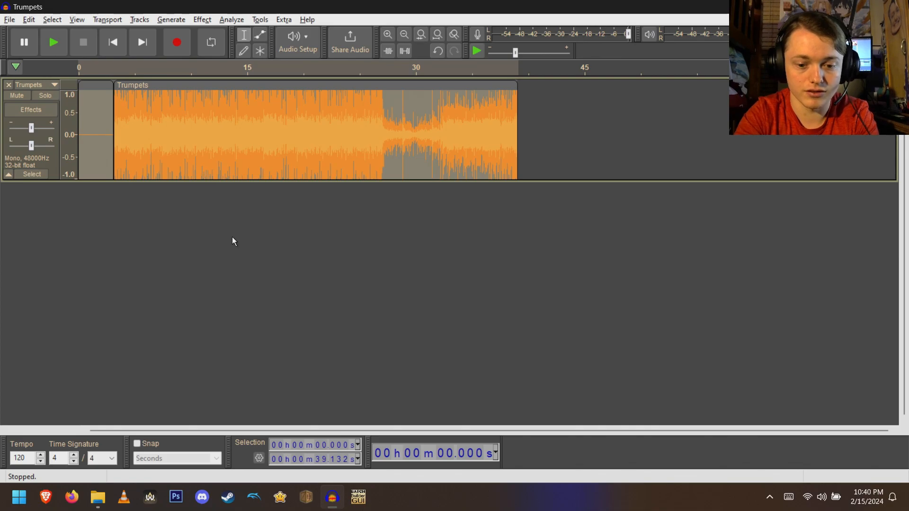
{"action": "key", "text": "space"}
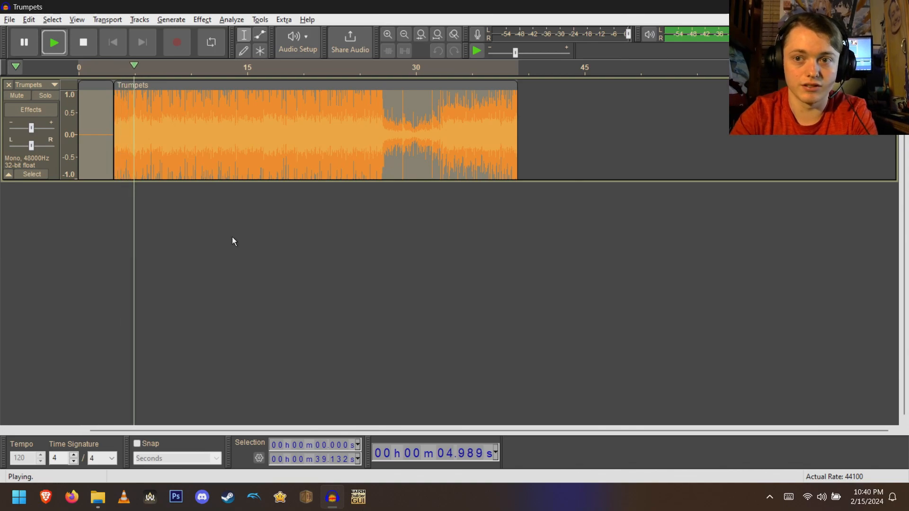
- Stop playback and export the Trumpets track as a mono WAV named Trumpets (With Slience).wav in the Wub folder
{"action": "key", "text": "space"}
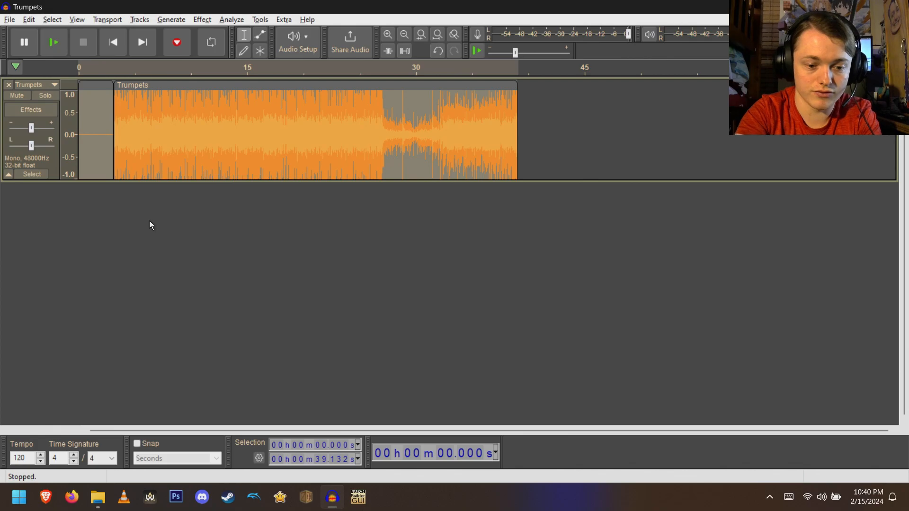
{"action": "key", "text": "ctrl+shift+e"}
{"action": "left_click", "coordinate": [306, 101]}
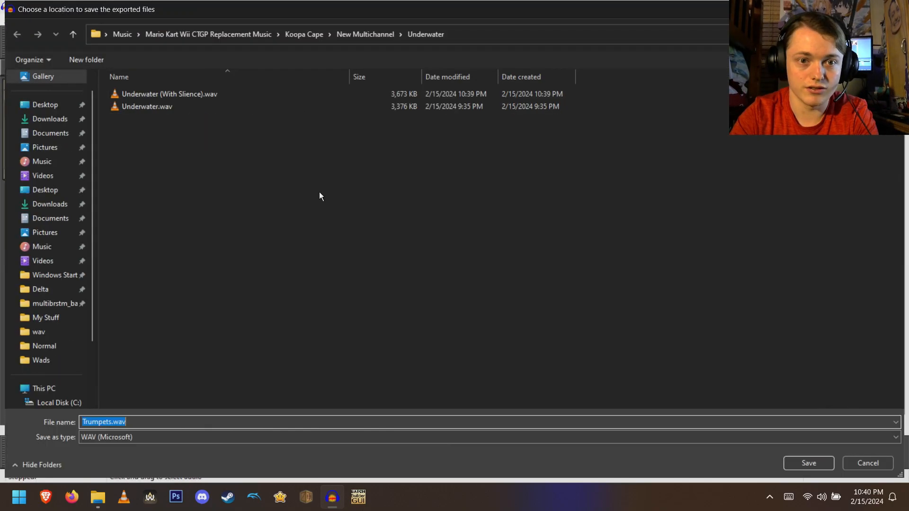
{"action": "key", "text": "Right"}
{"action": "type", "text": "(With Slience)"}
{"action": "left_click", "coordinate": [385, 34]}
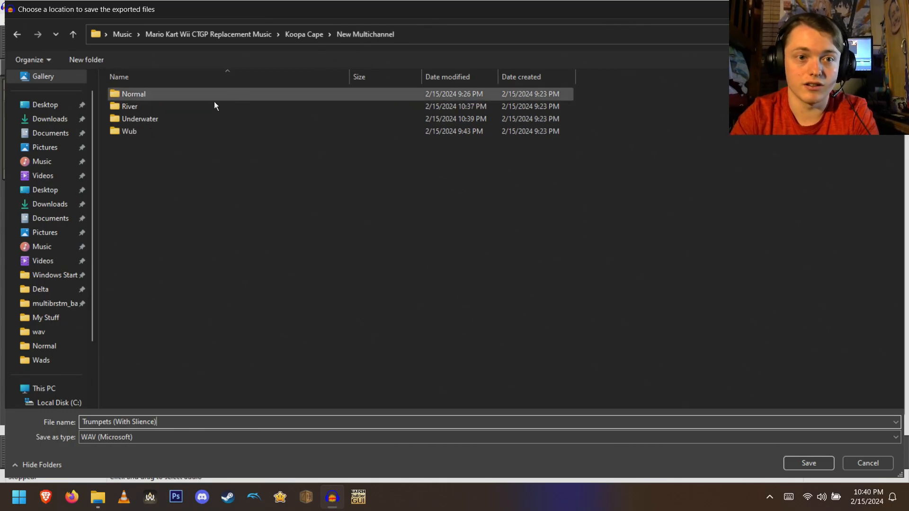
{"action": "double_click", "coordinate": [177, 132]}
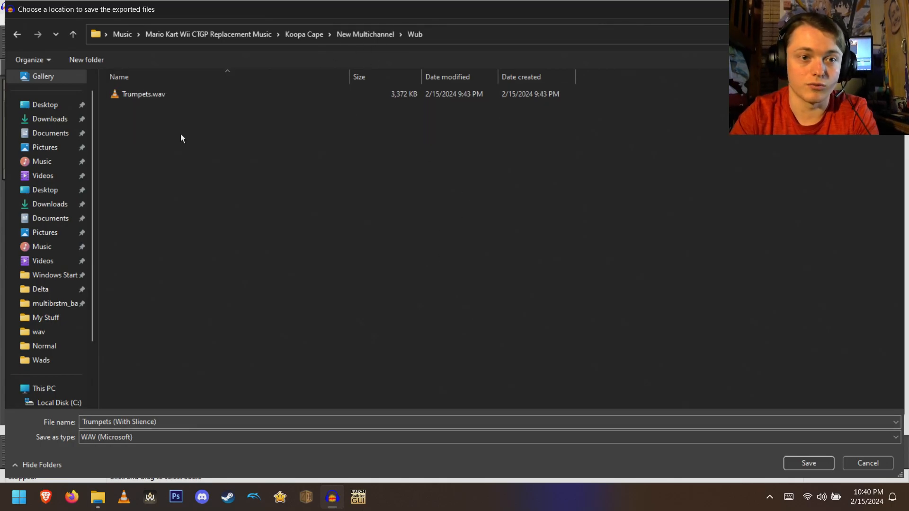
{"action": "left_click", "coordinate": [792, 463]}
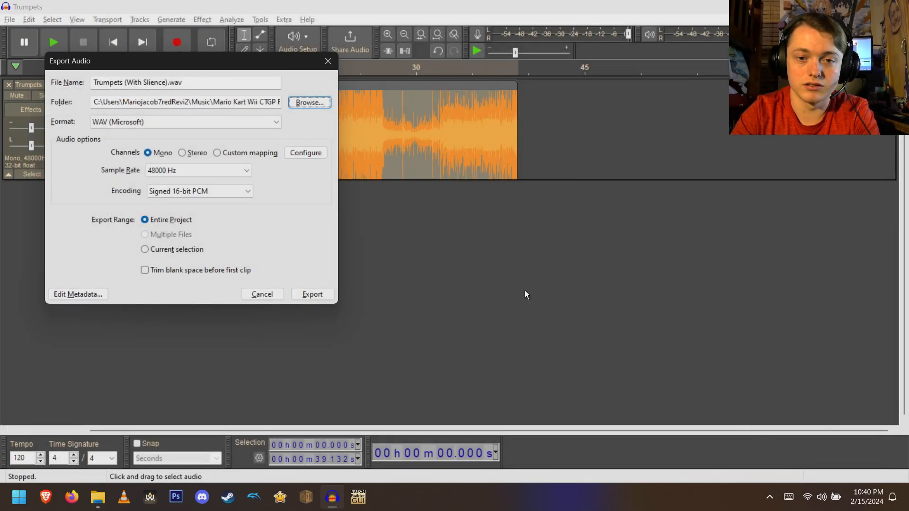
{"action": "left_click", "coordinate": [307, 295]}
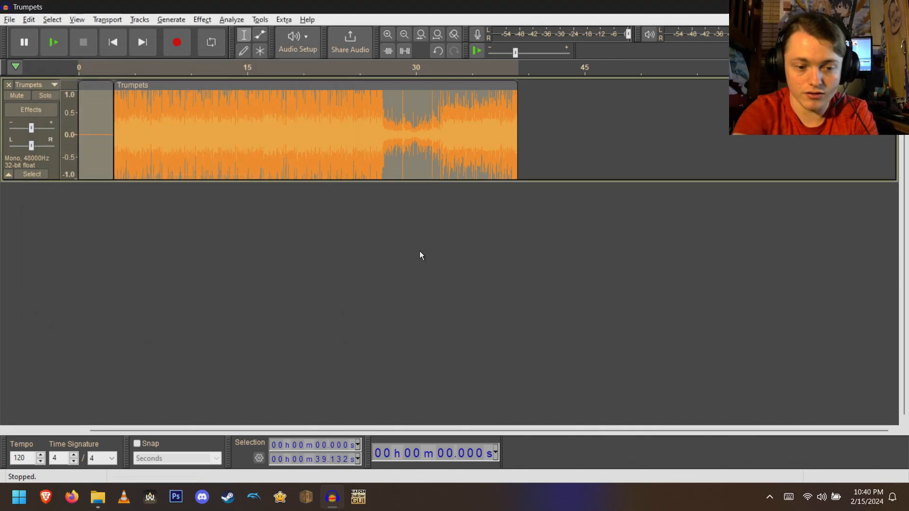
- Open a new empty window, close it, and close the Trumpets project
{"action": "key", "text": "ctrl+n"}
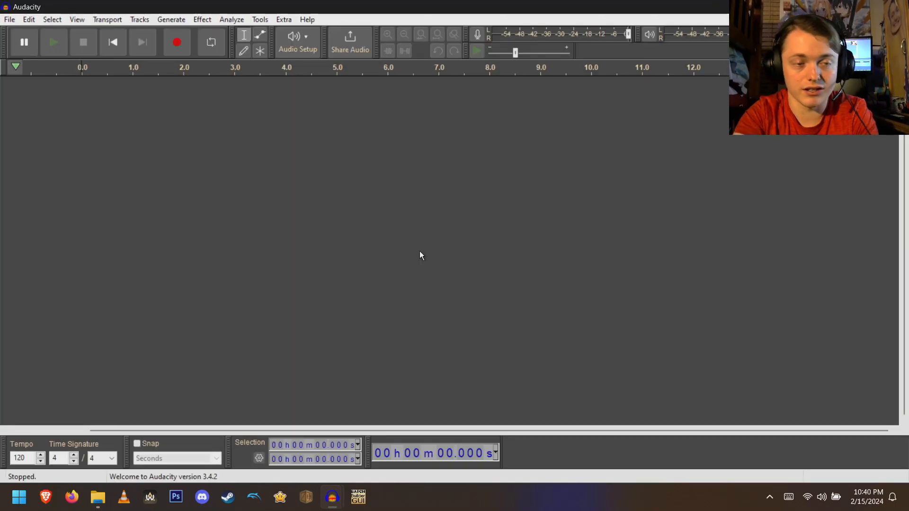
{"action": "key", "text": "alt+F4"}
{"action": "key", "text": "alt+F4"}
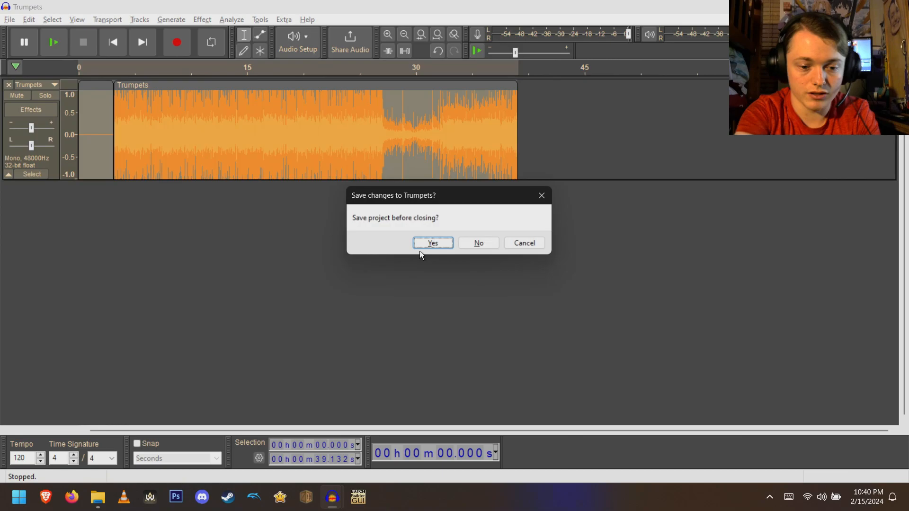
{"action": "key", "text": "Return"}
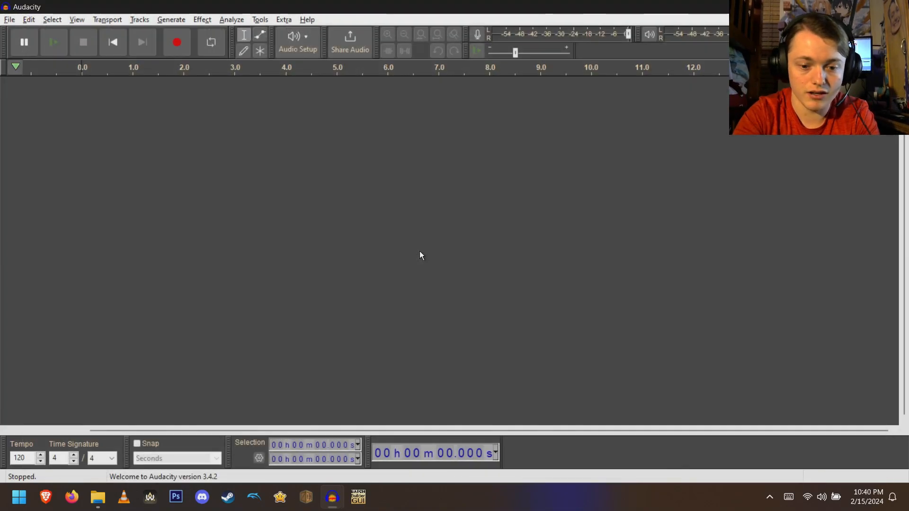
- Open Normal.wav from the Normal folder in New Multichannel
{"action": "key", "text": "ctrl+o"}
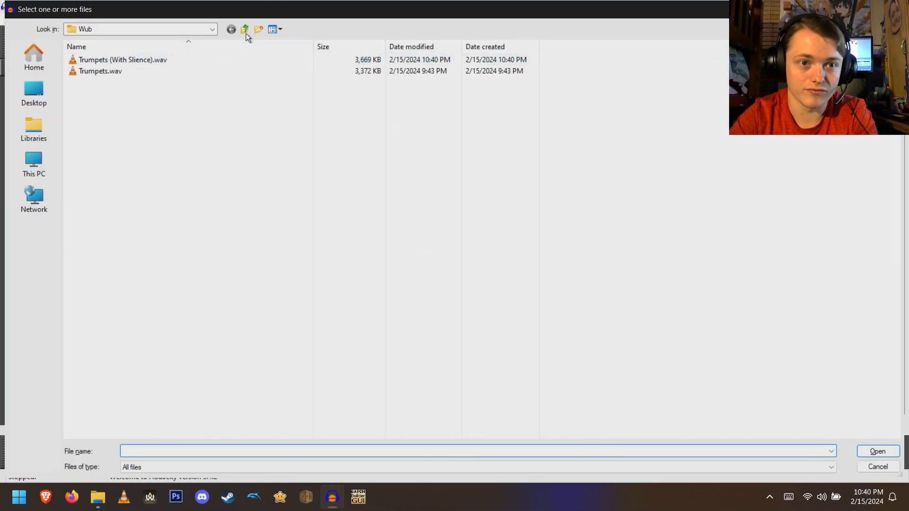
{"action": "left_click", "coordinate": [247, 29]}
{"action": "double_click", "coordinate": [163, 59]}
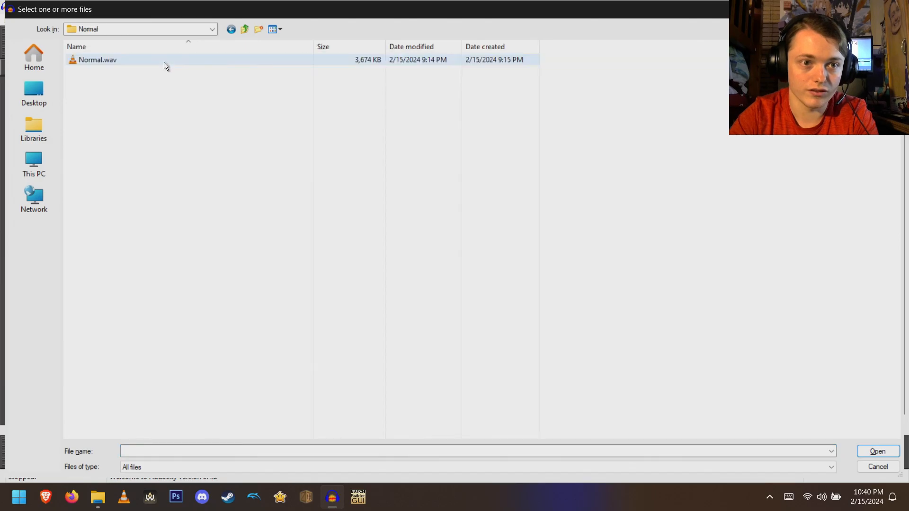
{"action": "double_click", "coordinate": [164, 60]}
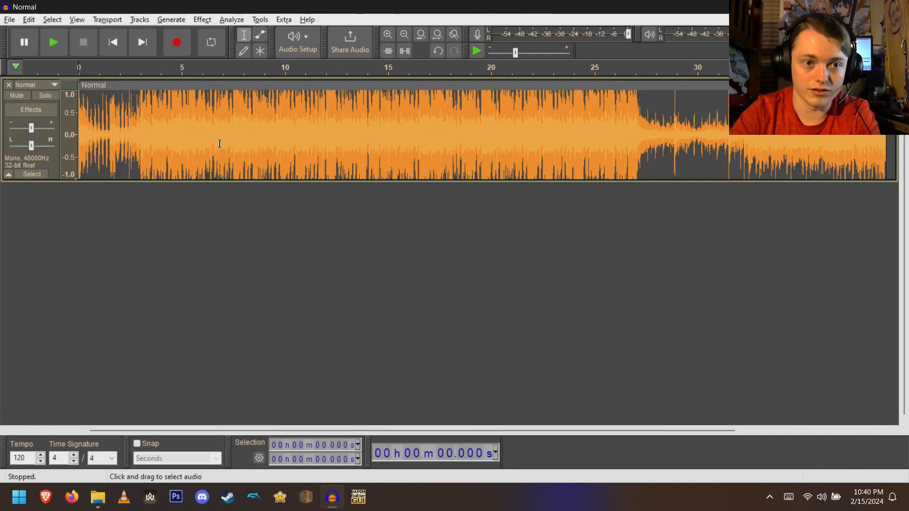
- Import River (With Slience).wav from the River folder as a second track
{"action": "key", "text": "ctrl+o"}
{"action": "left_click", "coordinate": [245, 29]}
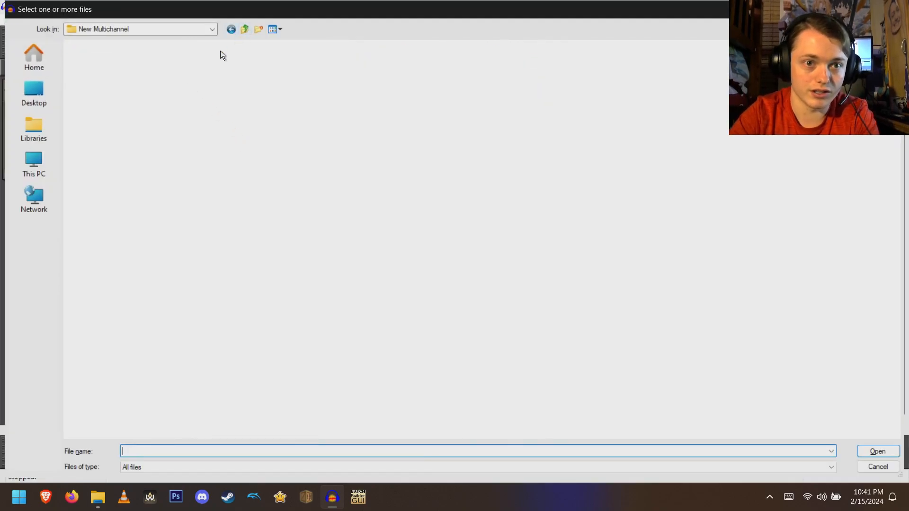
{"action": "left_click", "coordinate": [131, 75]}
{"action": "double_click", "coordinate": [131, 75]}
{"action": "double_click", "coordinate": [132, 61]}
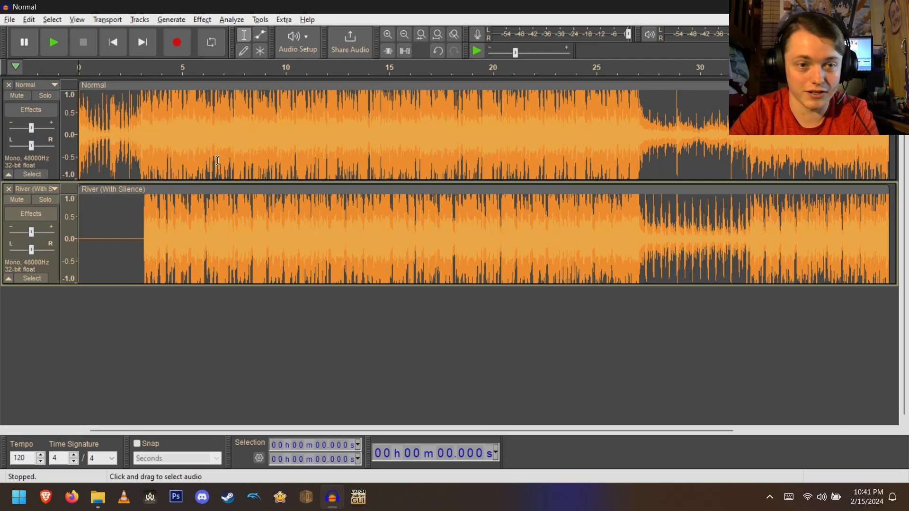
- Import Underwater (With Slience).wav from the Underwater folder as a third track
{"action": "key", "text": "ctrl+o"}
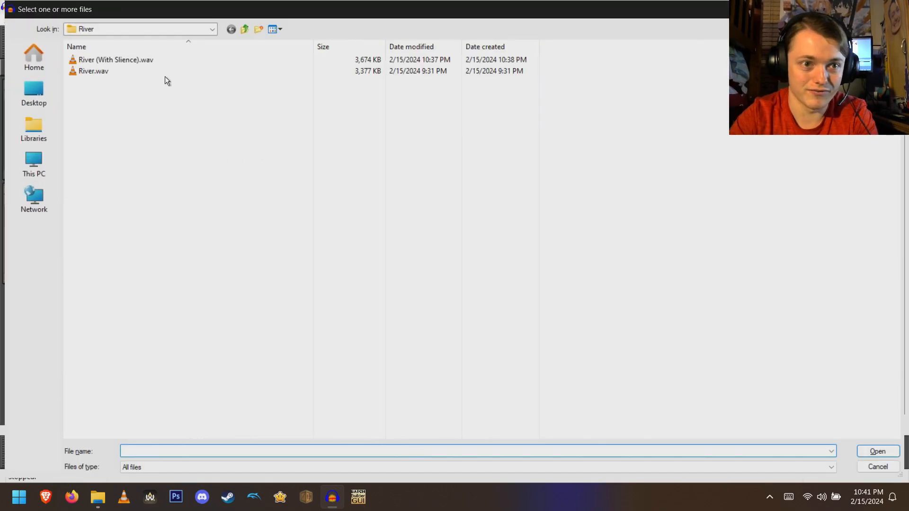
{"action": "left_click", "coordinate": [243, 28]}
{"action": "left_click", "coordinate": [127, 78]}
{"action": "double_click", "coordinate": [126, 78]}
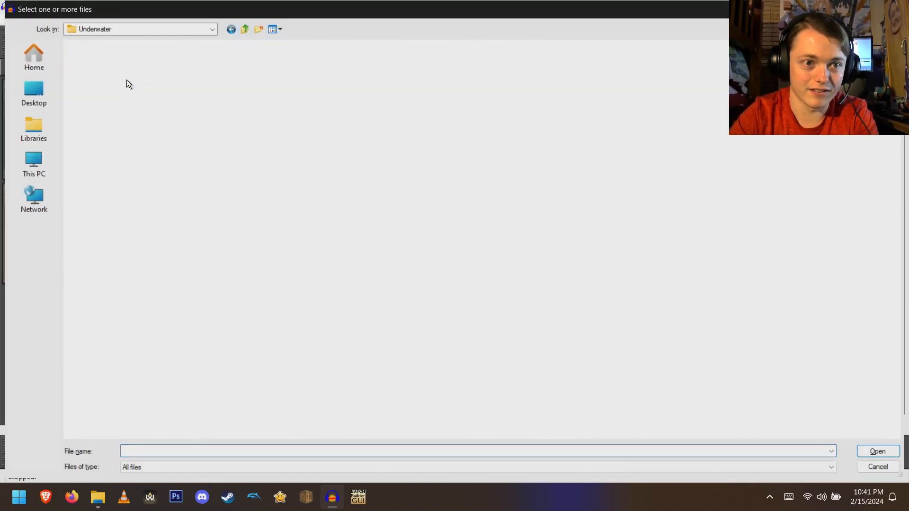
{"action": "double_click", "coordinate": [139, 60]}
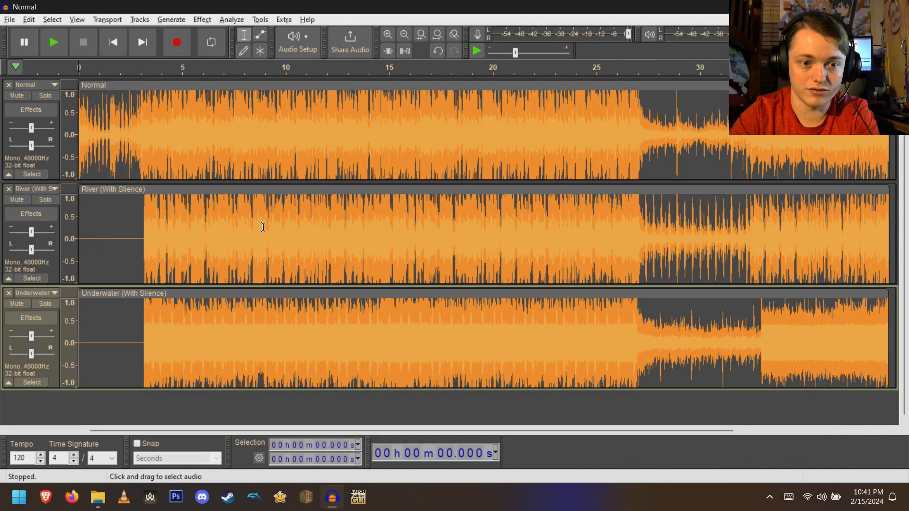
- Import Trumpets (With Slience).wav from the Wub folder as a fourth track
{"action": "key", "text": "ctrl+o"}
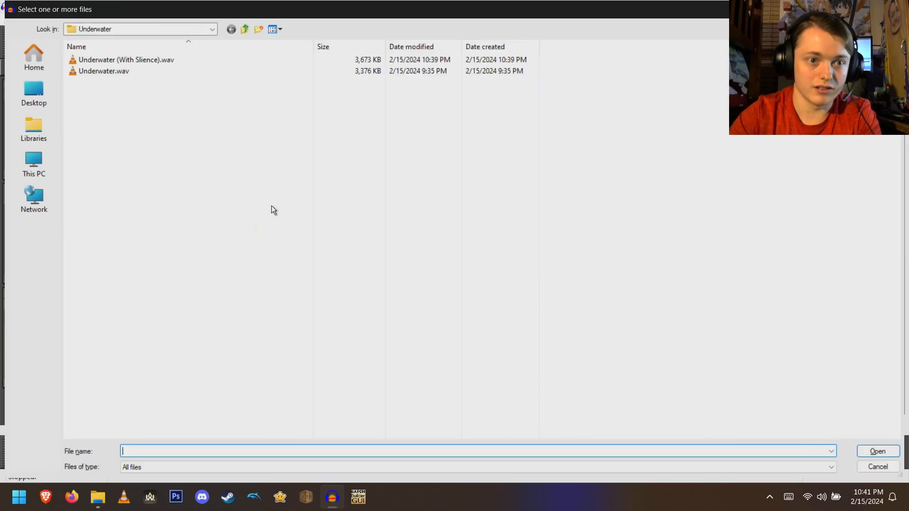
{"action": "left_click", "coordinate": [247, 28]}
{"action": "left_click", "coordinate": [152, 94]}
{"action": "double_click", "coordinate": [151, 95]}
{"action": "left_click", "coordinate": [144, 71]}
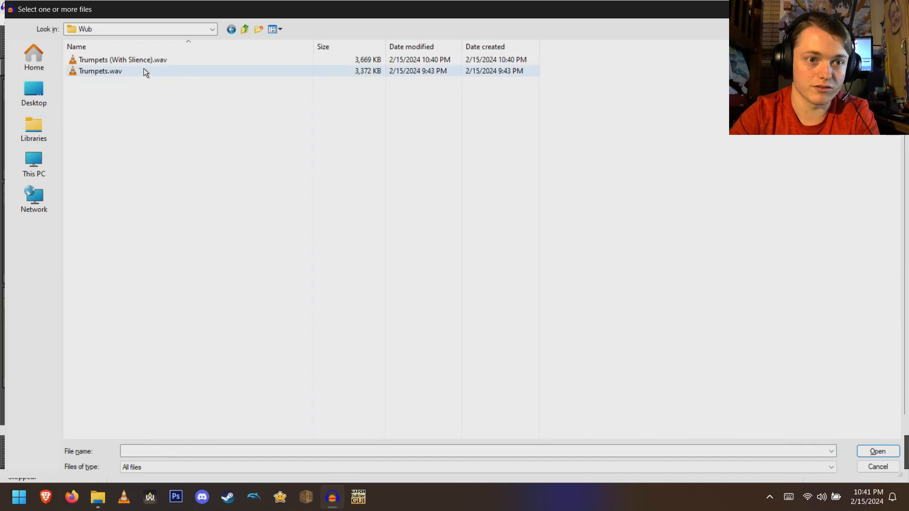
{"action": "double_click", "coordinate": [146, 59]}
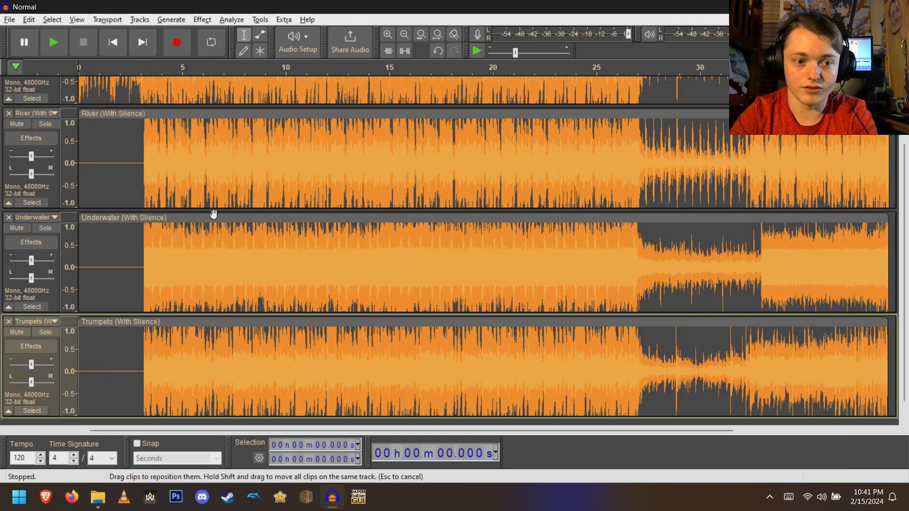
- Play the four aligned tracks briefly and close the project without saving
{"action": "key", "text": "space"}
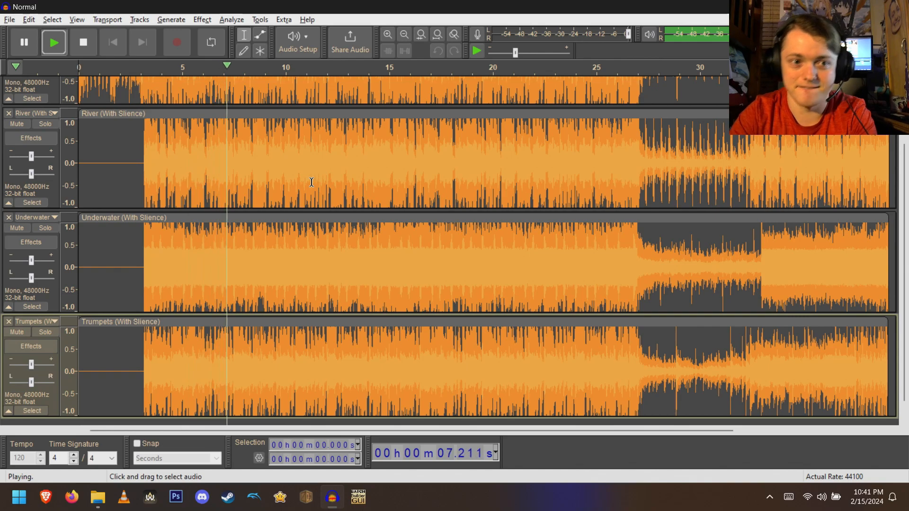
{"action": "key", "text": "space"}
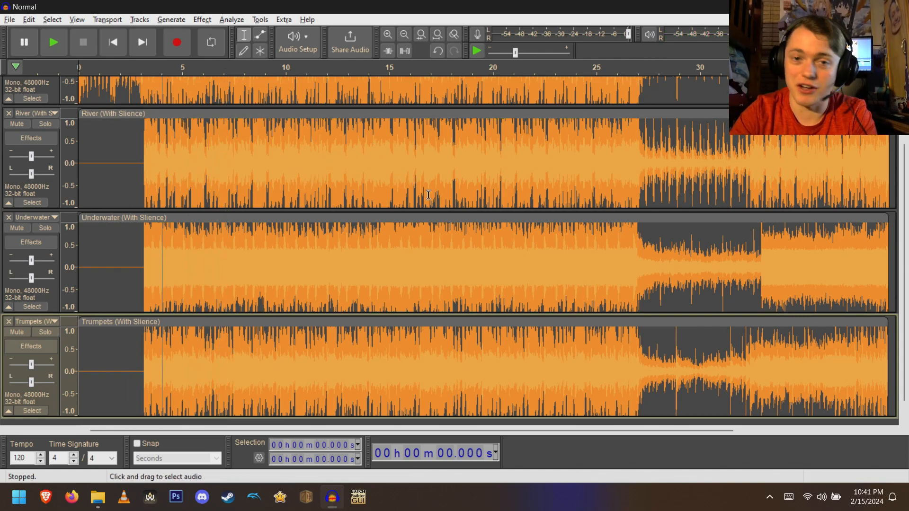
{"action": "left_click", "coordinate": [840, 6]}
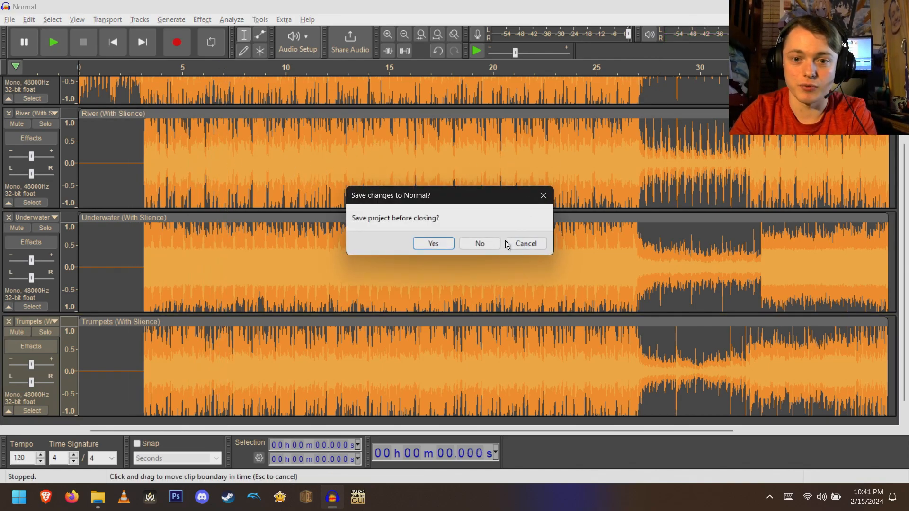
{"action": "left_click", "coordinate": [484, 240]}
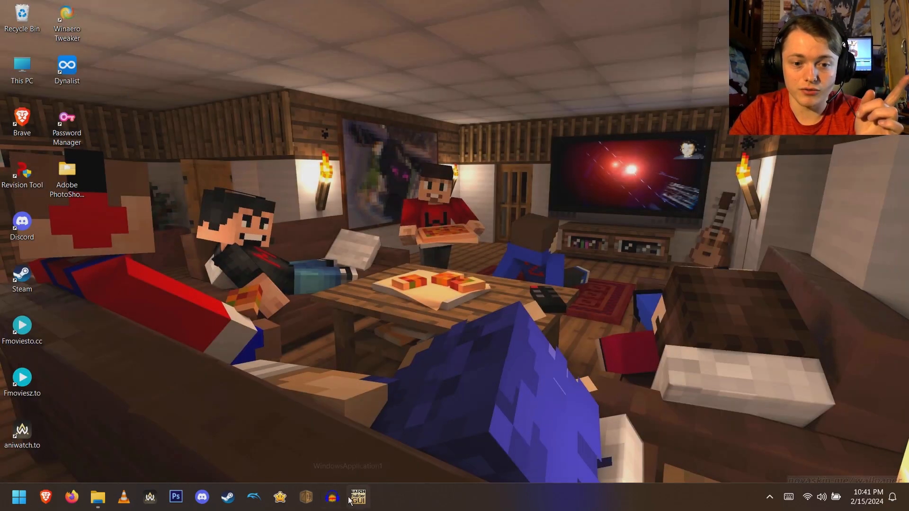
- Launch Multi Stream BRSTM GUI and move its window toward the middle of the screen
{"action": "left_click", "coordinate": [363, 494]}
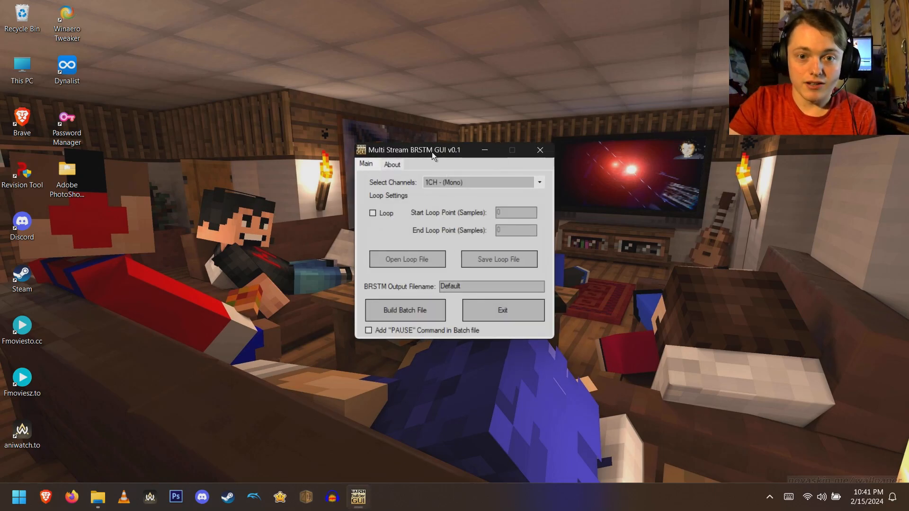
{"action": "left_click_drag", "start_coordinate": [433, 152], "coordinate": [600, 205]}
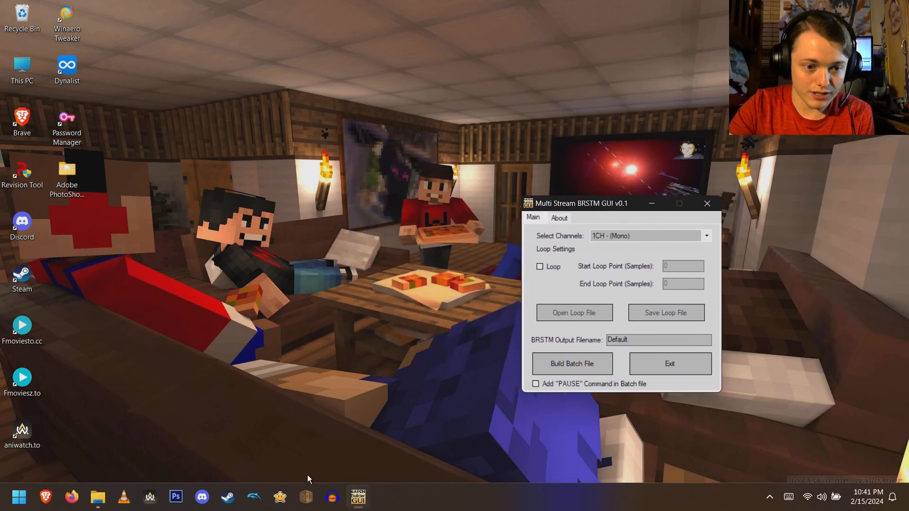
{"action": "mouse_move", "coordinate": [369, 495]}
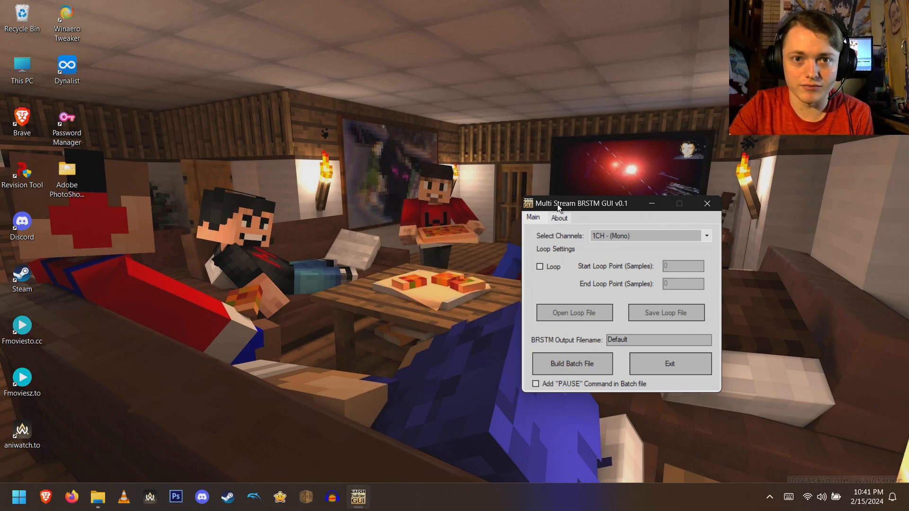
- Open File Explorer at the Normal folder and arrange a second Explorer window side by side with it
{"action": "left_click", "coordinate": [97, 497]}
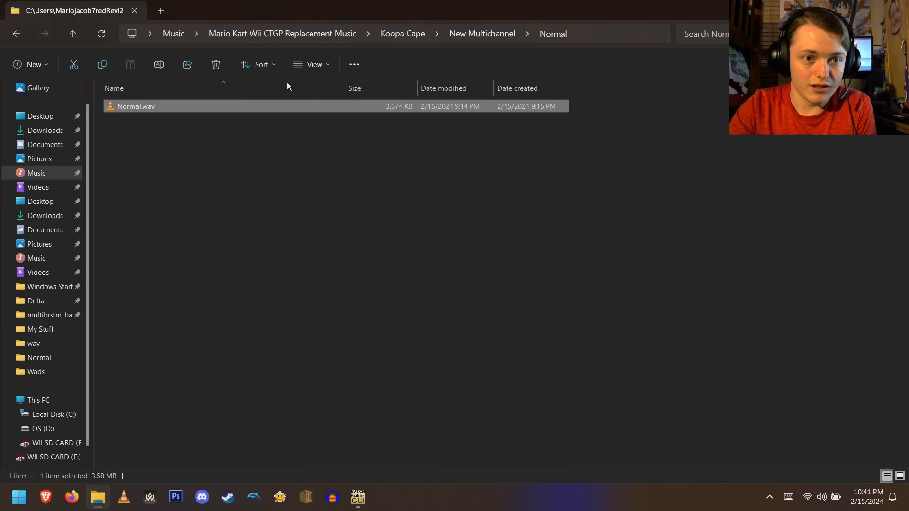
{"action": "left_click", "coordinate": [161, 10]}
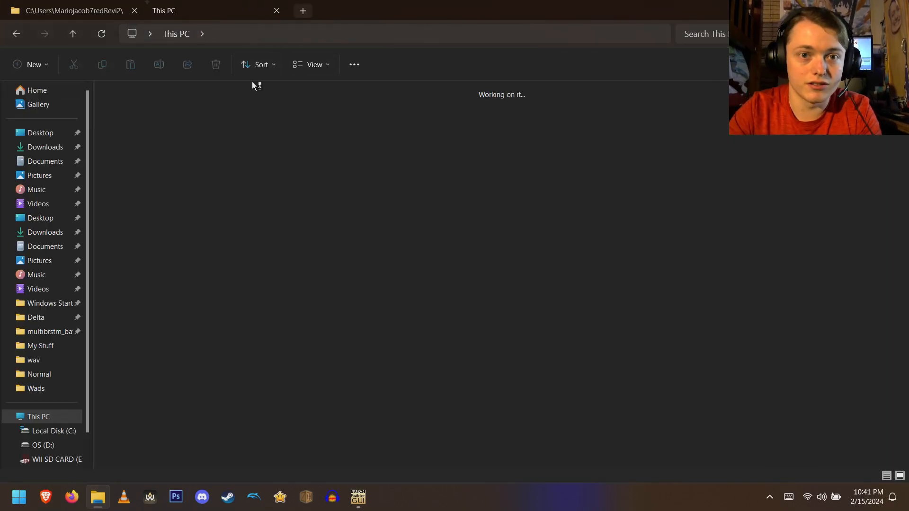
{"action": "left_click_drag", "start_coordinate": [192, 9], "coordinate": [487, 66]}
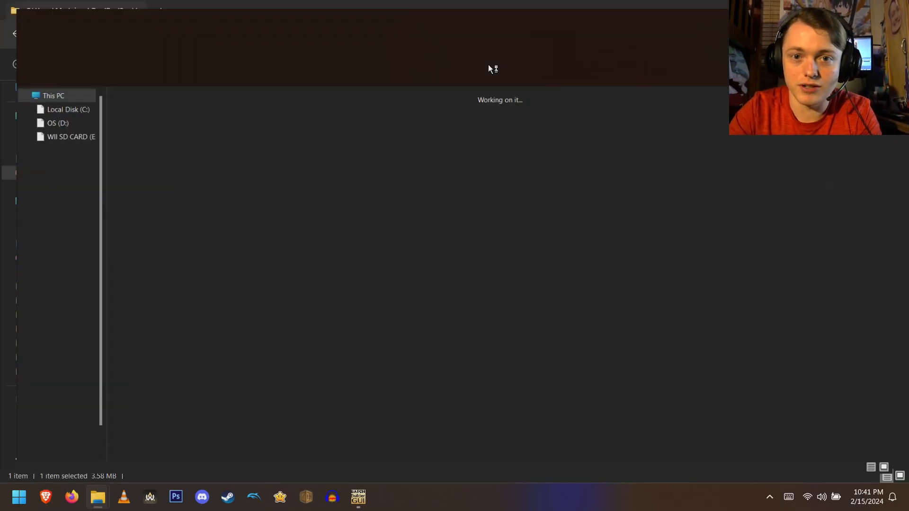
{"action": "key", "text": "super+Right"}
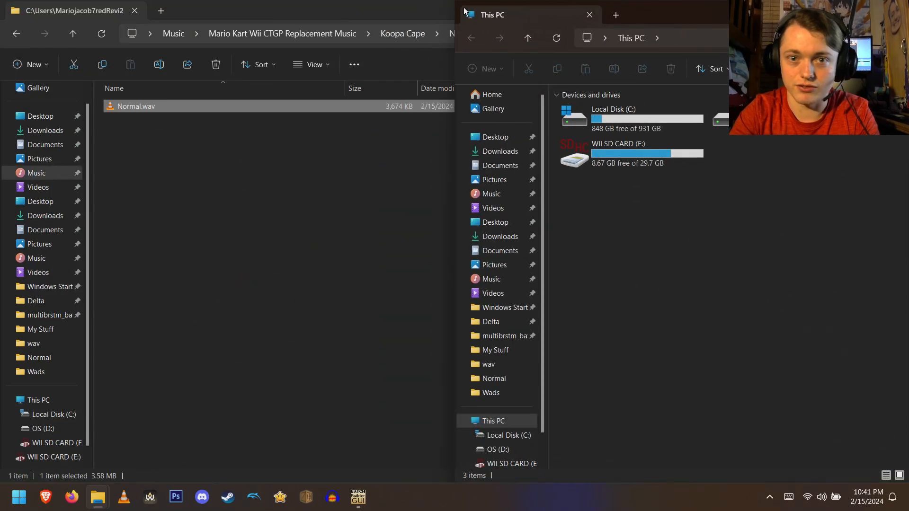
{"action": "double_click", "coordinate": [443, 4]}
{"action": "key", "text": "super+Left"}
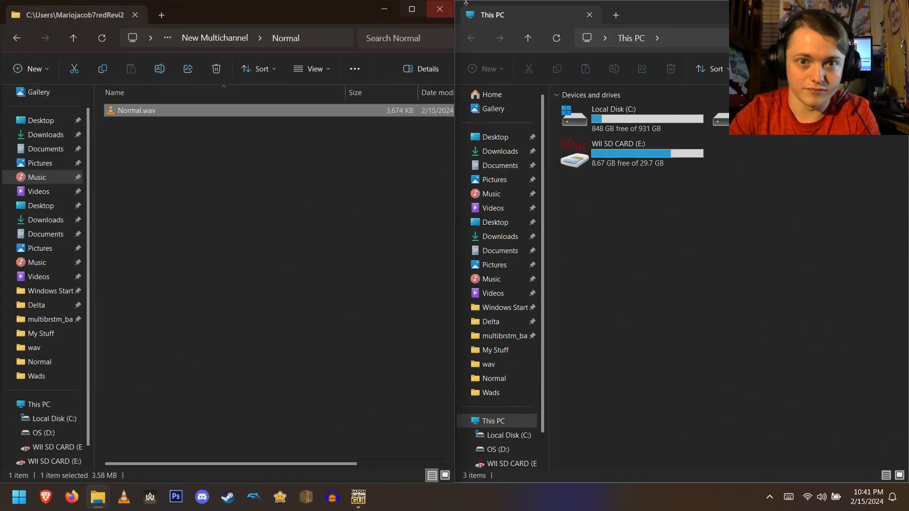
- Open the Wii SD card drive in a separate tab of the second Explorer window
{"action": "left_click", "coordinate": [300, 204]}
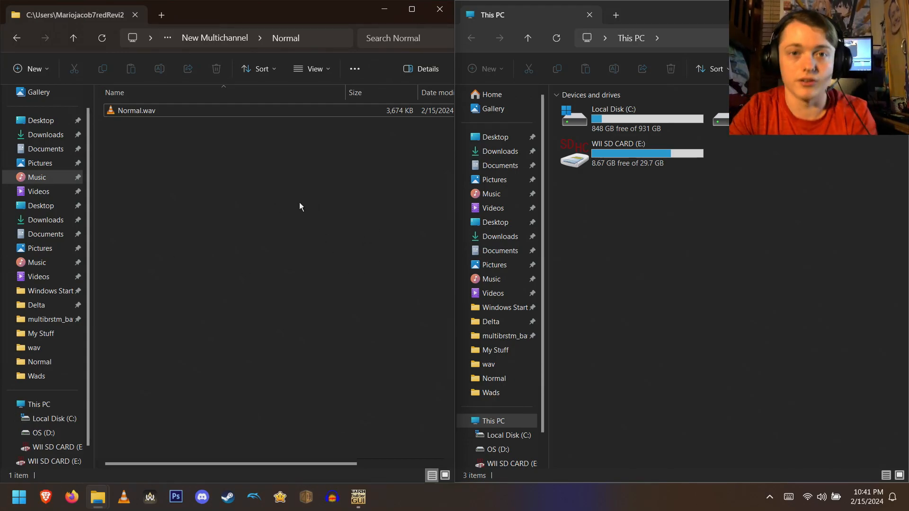
{"action": "left_click", "coordinate": [608, 161]}
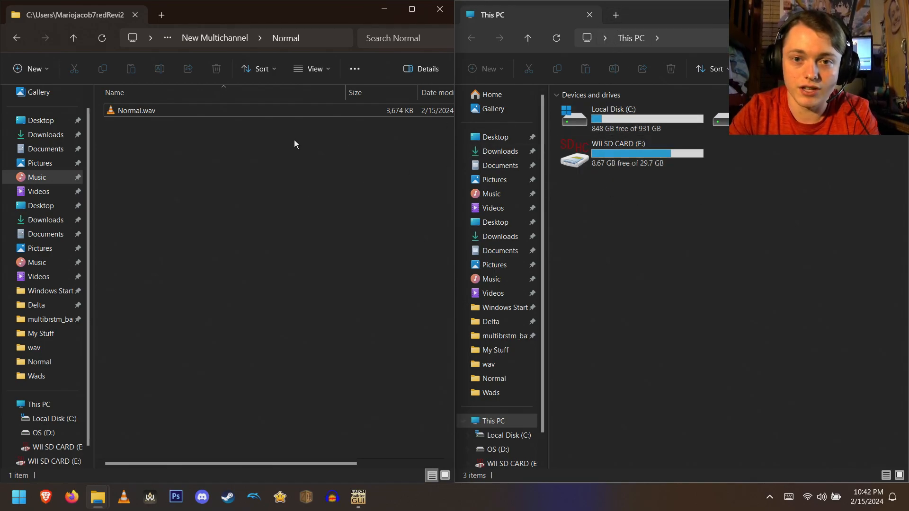
{"action": "double_click", "coordinate": [615, 158]}
{"action": "left_click", "coordinate": [616, 17]}
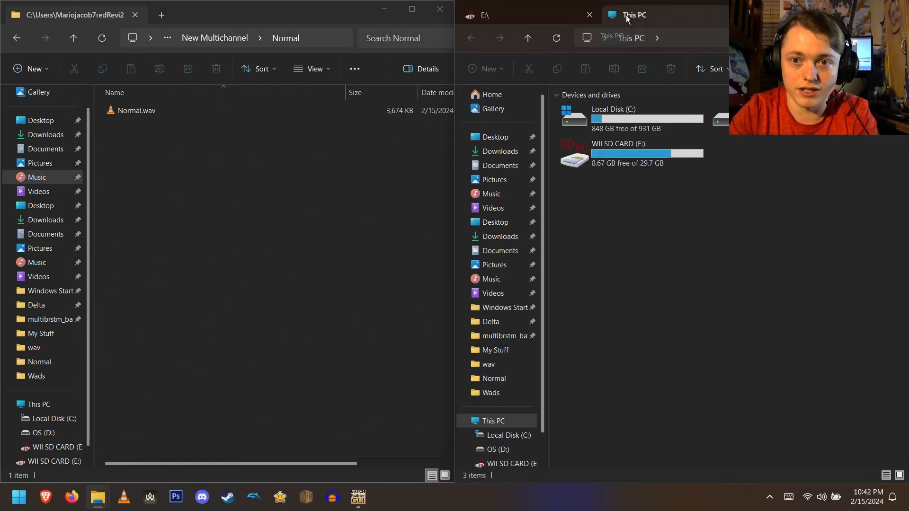
{"action": "left_click", "coordinate": [589, 15]}
{"action": "left_click_drag", "start_coordinate": [491, 18], "coordinate": [483, 15]}
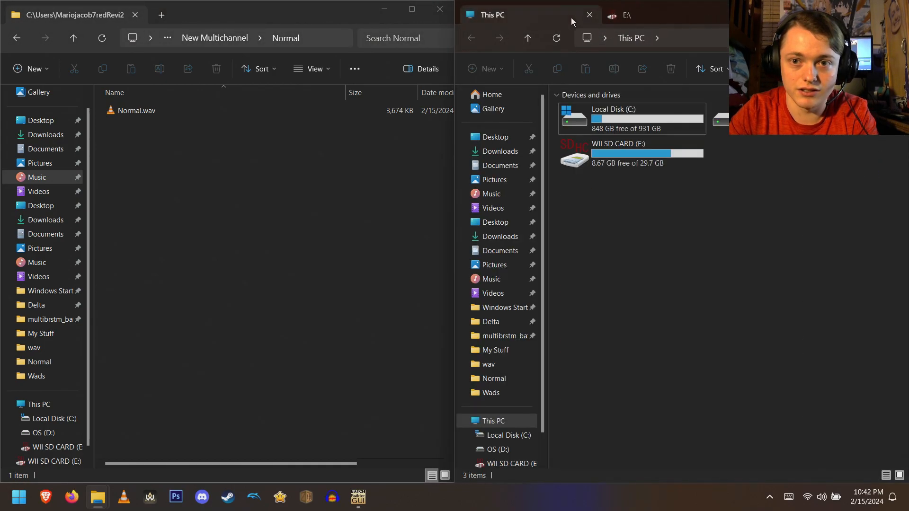
{"action": "left_click", "coordinate": [627, 18]}
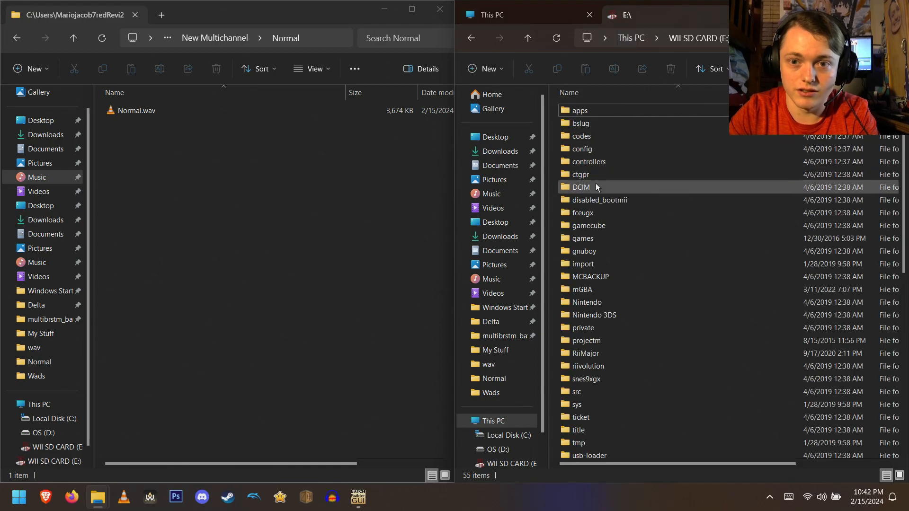
{"action": "left_click", "coordinate": [555, 13]}
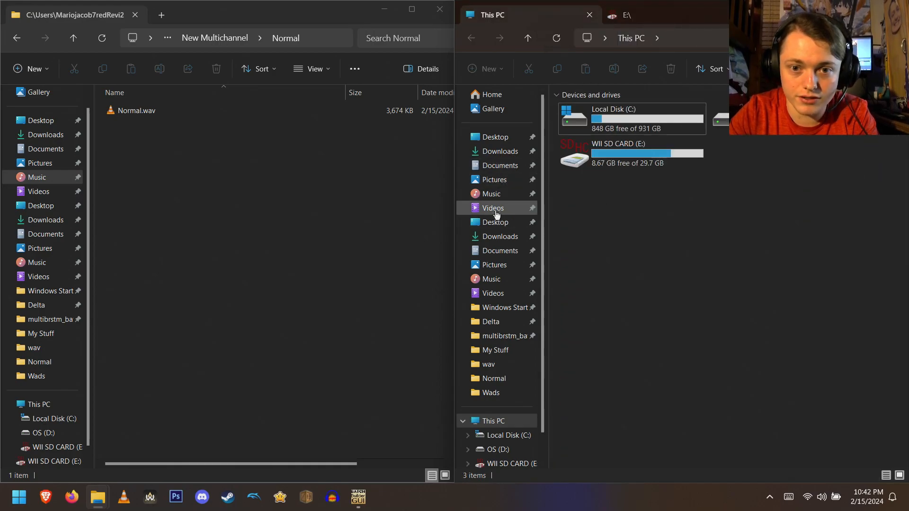
- Navigate the second window to the wav folder inside multibrstm_batch_gui_9fb9e in Downloads
{"action": "left_click", "coordinate": [494, 280]}
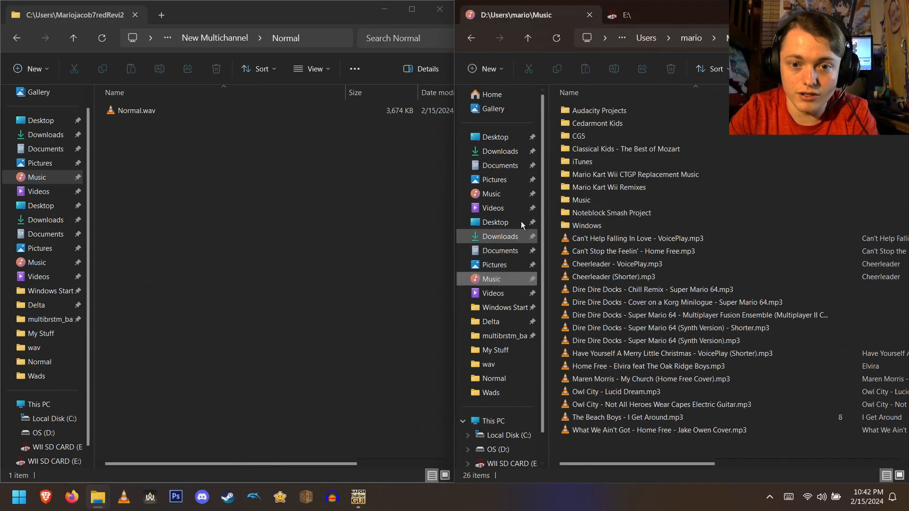
{"action": "left_click", "coordinate": [491, 194]}
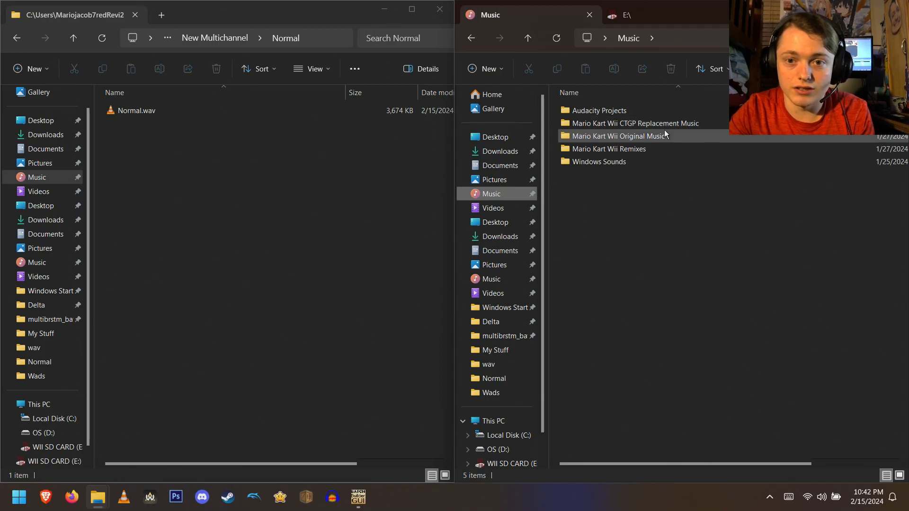
{"action": "key", "text": "alt+Left"}
{"action": "left_click", "coordinate": [499, 153]}
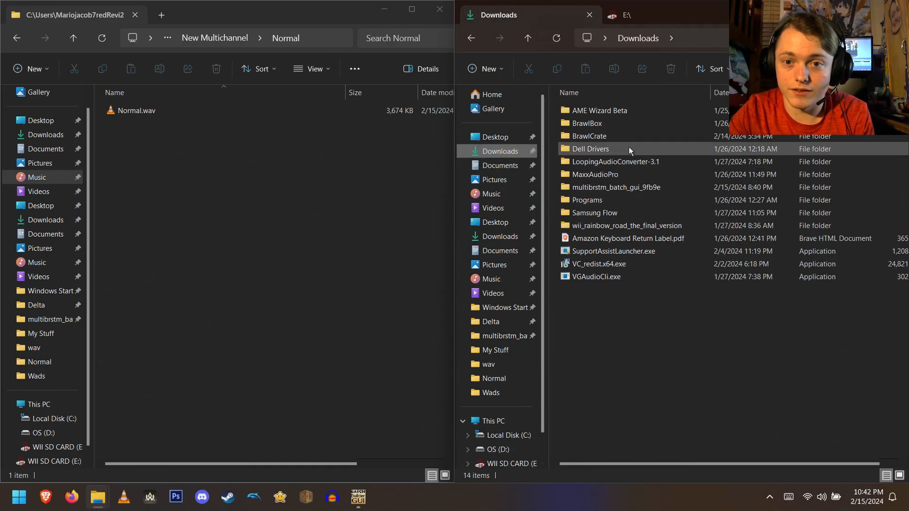
{"action": "left_click", "coordinate": [610, 188]}
{"action": "double_click", "coordinate": [611, 188]}
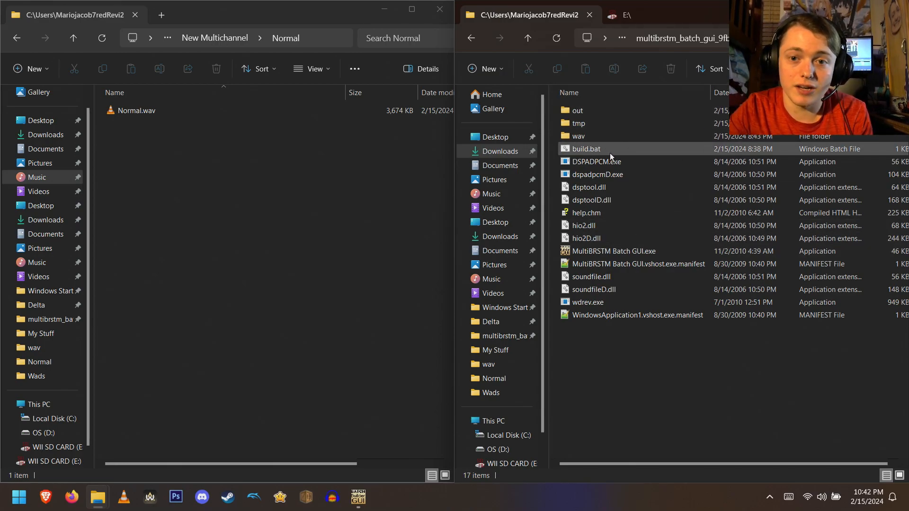
{"action": "left_click", "coordinate": [581, 135]}
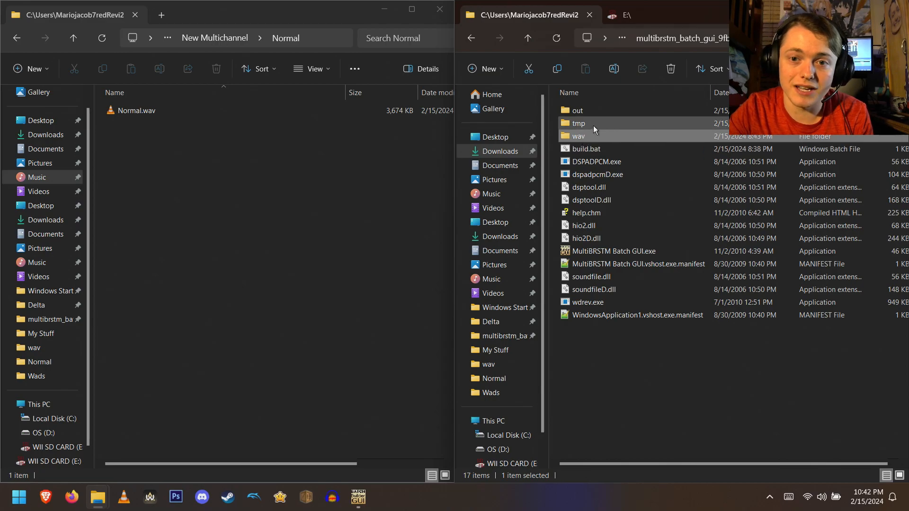
{"action": "left_click", "coordinate": [594, 110]}
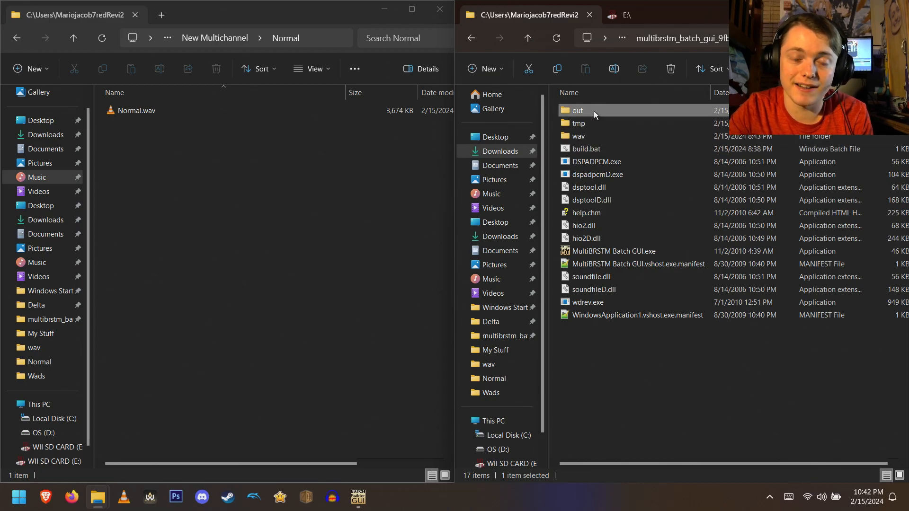
{"action": "left_click", "coordinate": [598, 146]}
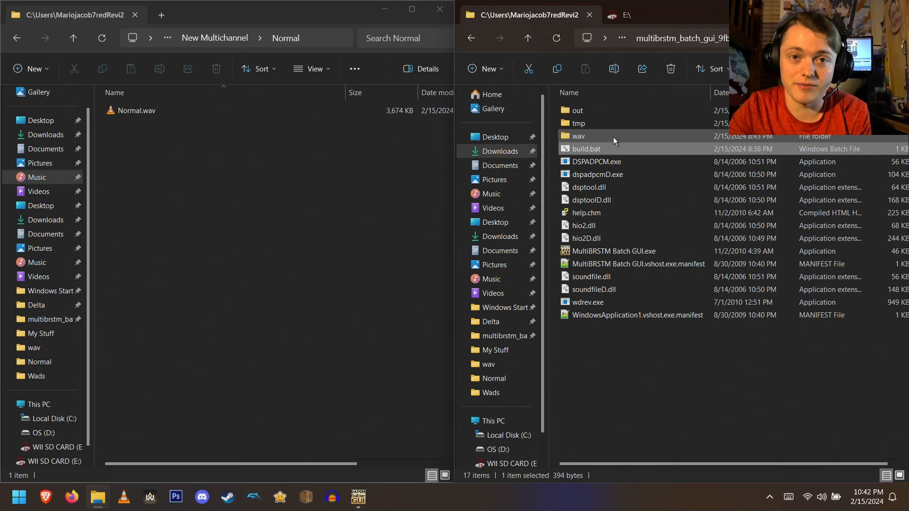
{"action": "double_click", "coordinate": [613, 137]}
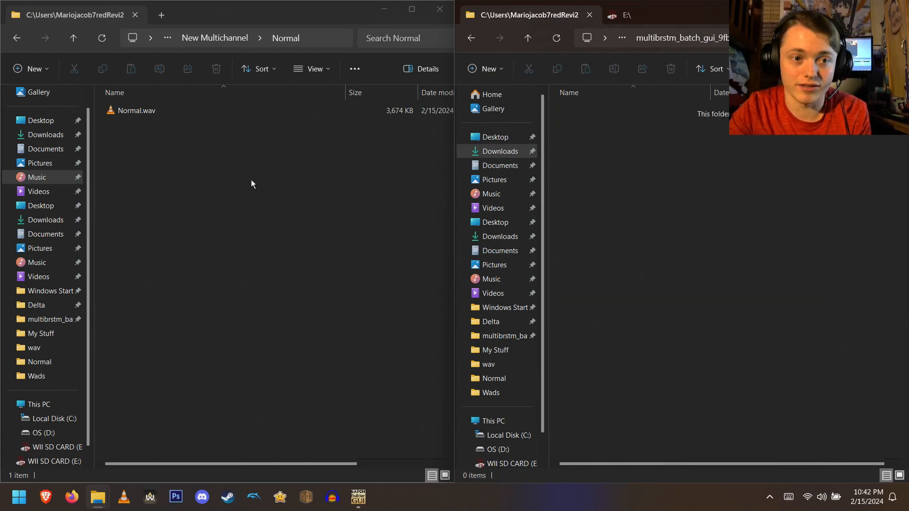
- Open the Normal folder and duplicate Normal.wav, renaming the copy 1.wav
{"action": "left_click", "coordinate": [208, 38]}
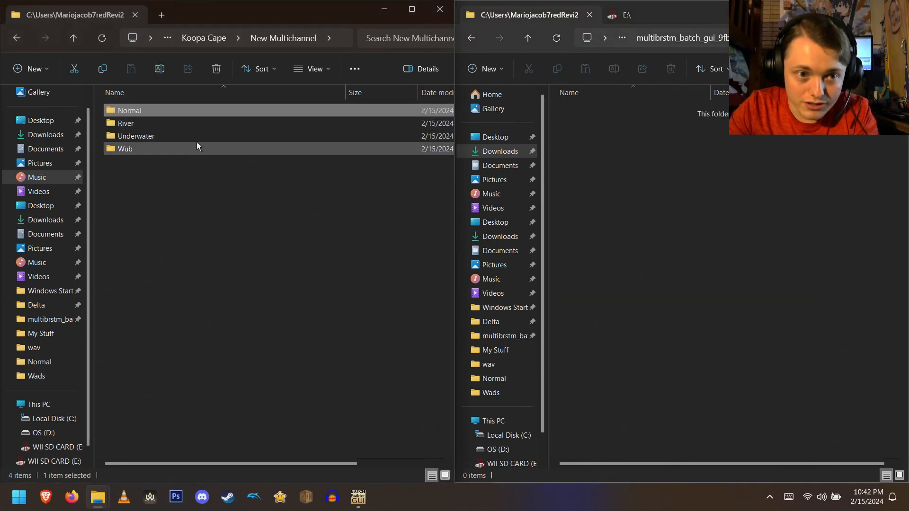
{"action": "double_click", "coordinate": [186, 110]}
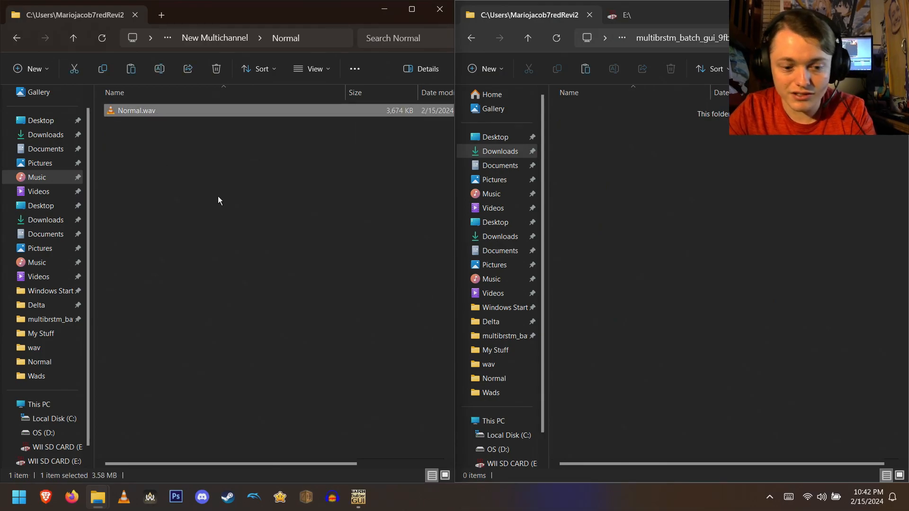
{"action": "left_click", "coordinate": [173, 170]}
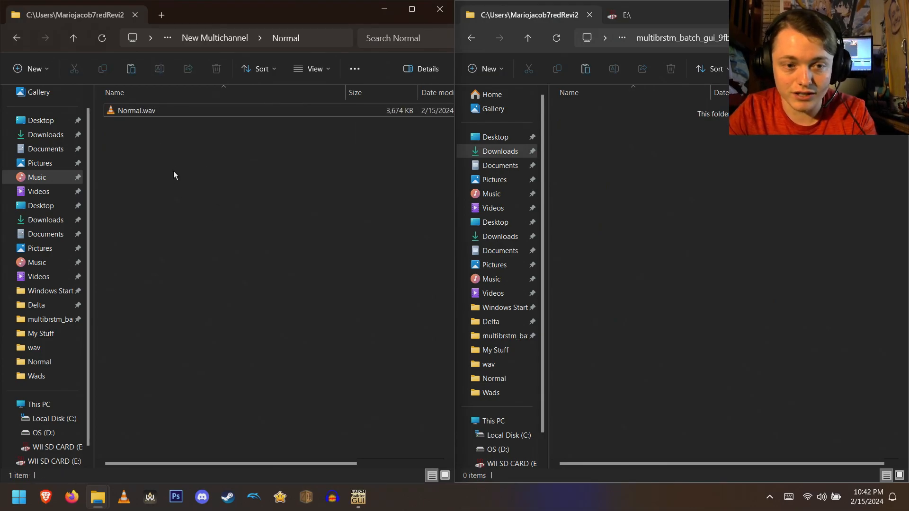
{"action": "key", "text": "ctrl+v"}
{"action": "key", "text": "F2"}
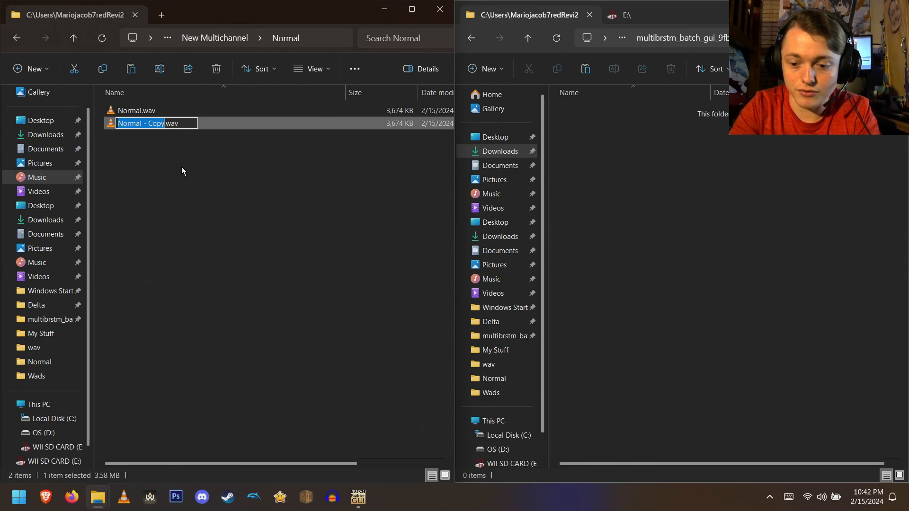
{"action": "type", "text": "1"}
{"action": "key", "text": "Return"}
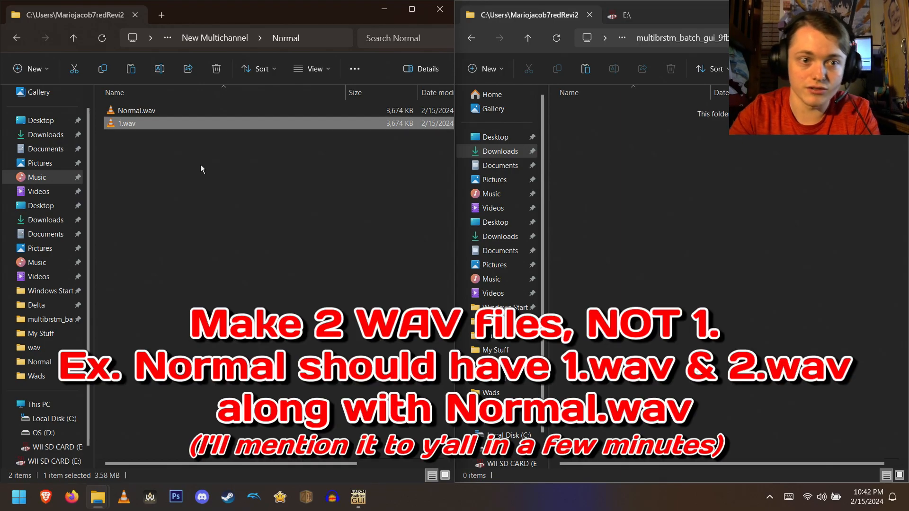
- Paste 1.wav into the multibrstm_batch_gui wav folder
{"action": "left_click", "coordinate": [589, 203]}
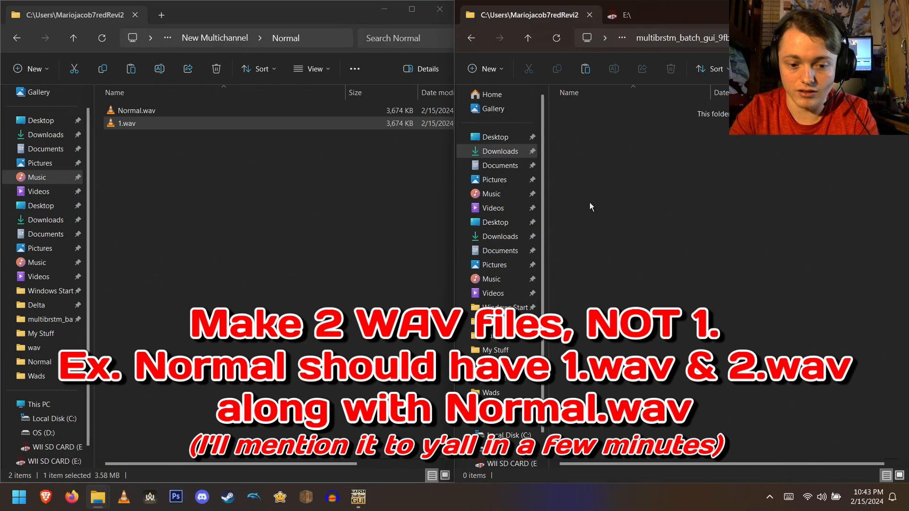
{"action": "key", "text": "ctrl+v"}
{"action": "left_click", "coordinate": [337, 200]}
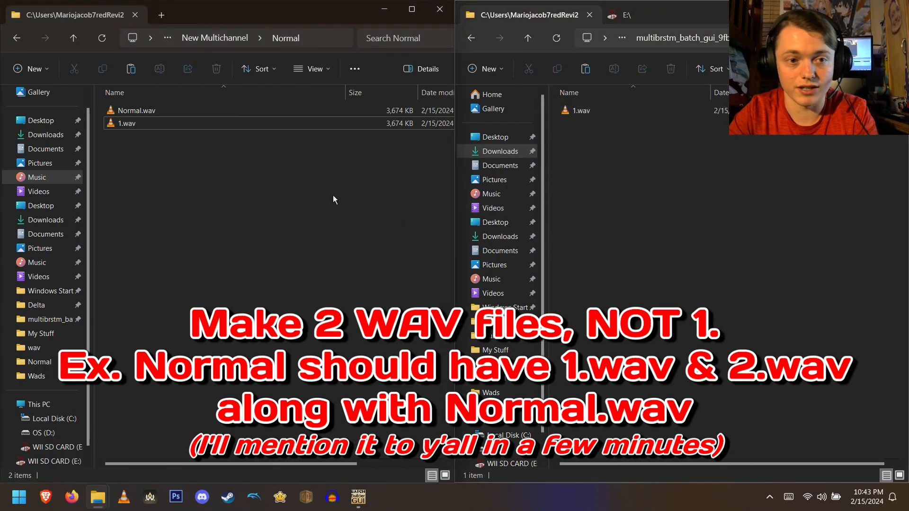
- In the River folder, duplicate River (With Slience).wav and rename the copy 2.wav
{"action": "key", "text": "alt+Left"}
{"action": "double_click", "coordinate": [166, 126]}
{"action": "left_click", "coordinate": [169, 111]}
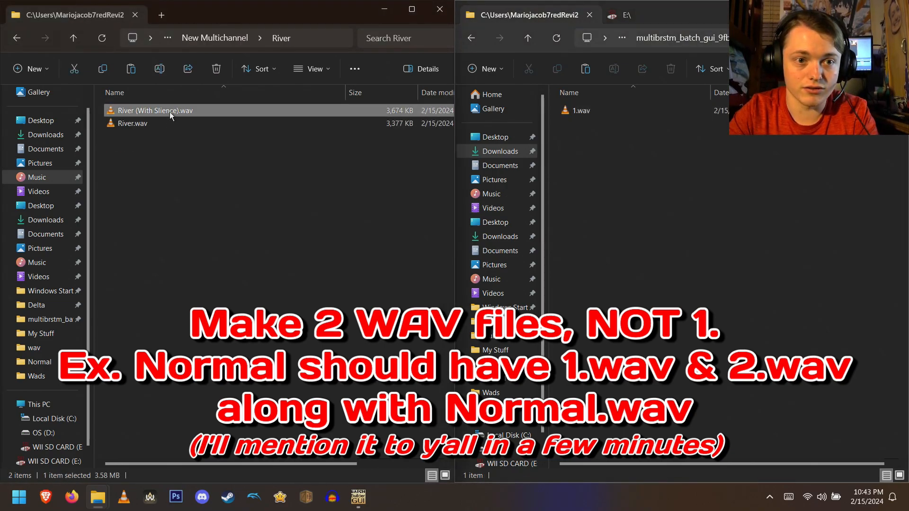
{"action": "key", "text": "ctrl+c"}
{"action": "key", "text": "ctrl+v"}
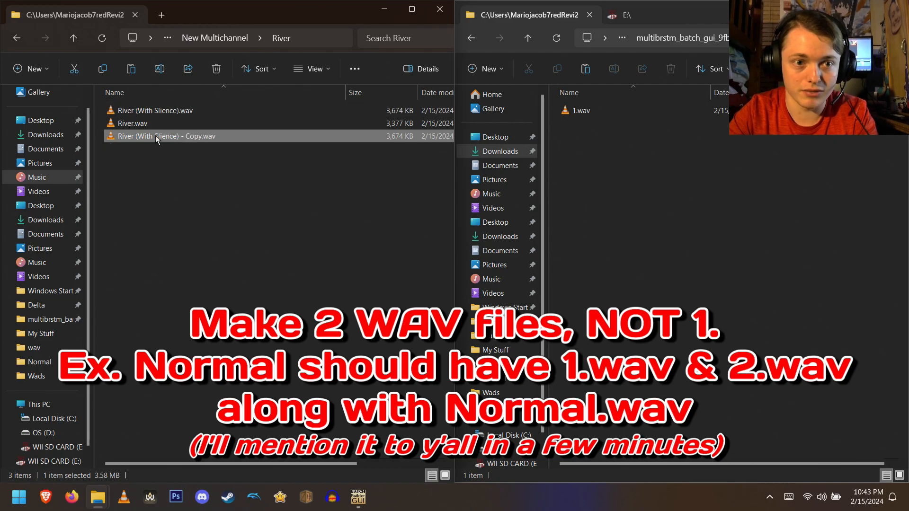
{"action": "key", "text": "F2"}
{"action": "type", "text": "2"}
{"action": "key", "text": "Return"}
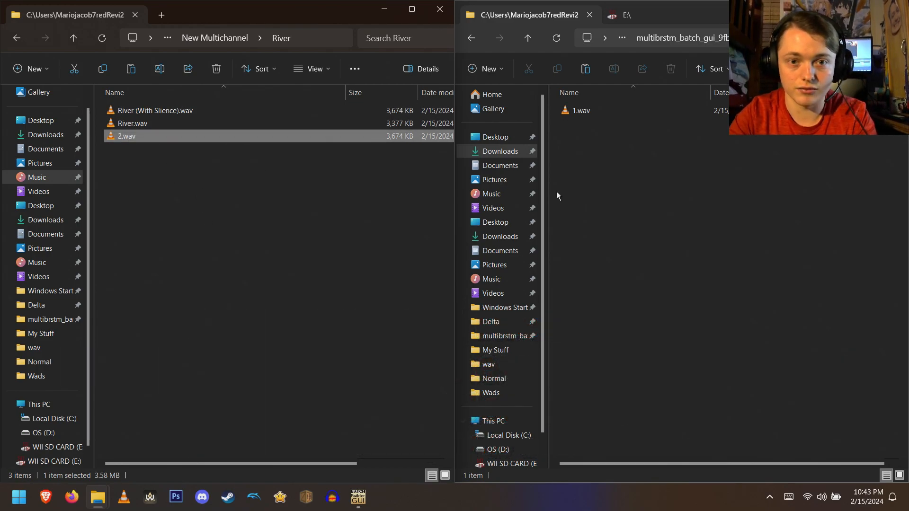
- Paste 2.wav into the multibrstm_batch_gui wav folder and refresh the view
{"action": "left_click", "coordinate": [603, 203]}
{"action": "key", "text": "ctrl+v"}
{"action": "left_click", "coordinate": [378, 205]}
{"action": "key", "text": "F5"}
- In the Underwater folder, duplicate Underwater (With Slience).wav and rename the copy 3.wav
{"action": "key", "text": "alt+Left"}
{"action": "double_click", "coordinate": [159, 140]}
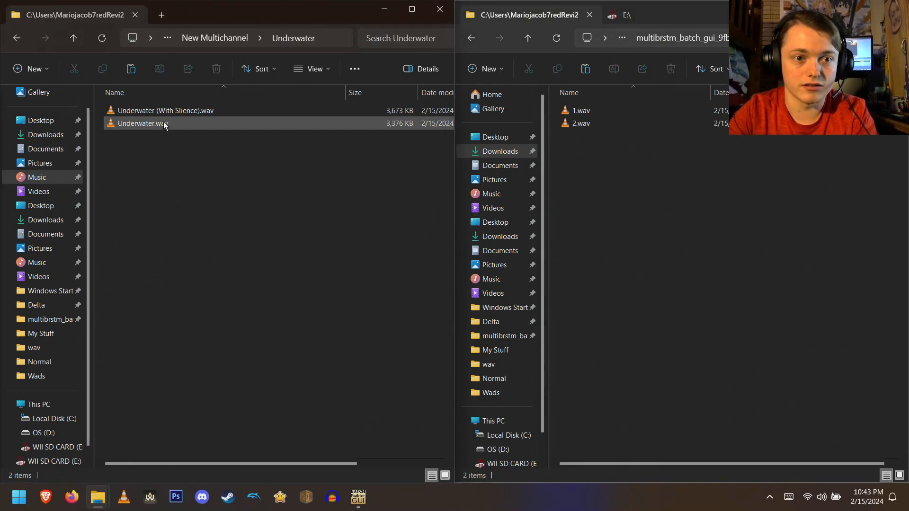
{"action": "left_click", "coordinate": [179, 110]}
{"action": "key", "text": "ctrl+c"}
{"action": "key", "text": "ctrl+v"}
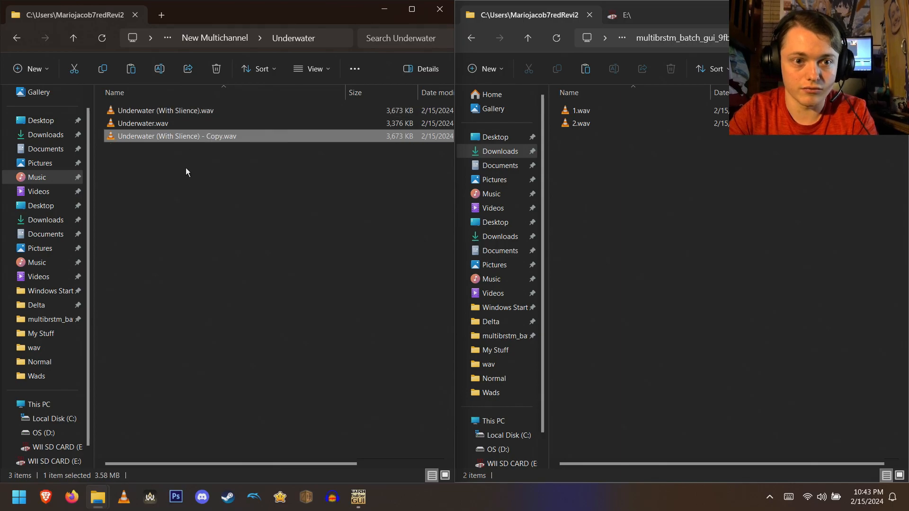
{"action": "key", "text": "F2"}
{"action": "type", "text": "3"}
{"action": "key", "text": "Return"}
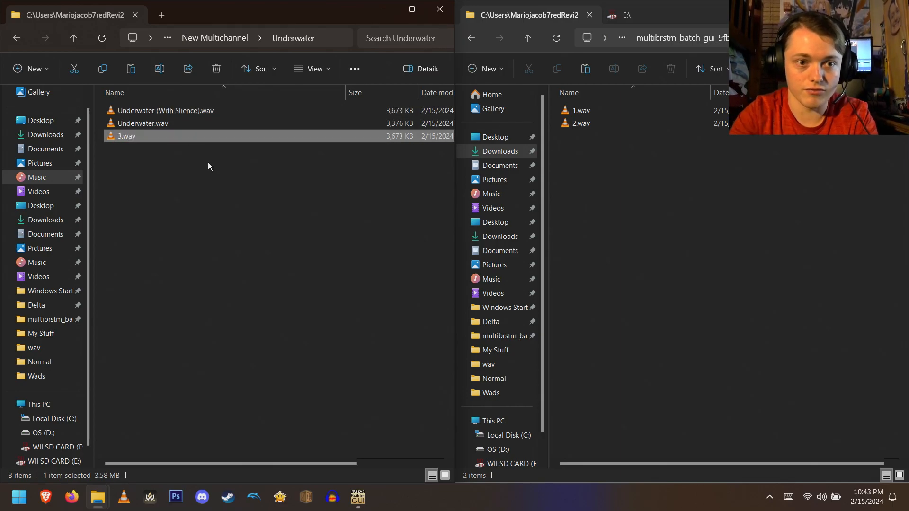
- Copy 3.wav into the multibrstm_batch_gui wav folder
{"action": "key", "text": "ctrl+c"}
{"action": "left_click", "coordinate": [609, 178]}
{"action": "key", "text": "ctrl+v"}
{"action": "left_click", "coordinate": [602, 234]}
{"action": "left_click", "coordinate": [363, 241]}
- In the Wub folder, duplicate Trumpets (With Slience).wav and rename the copy 4.wav
{"action": "key", "text": "alt+Up"}
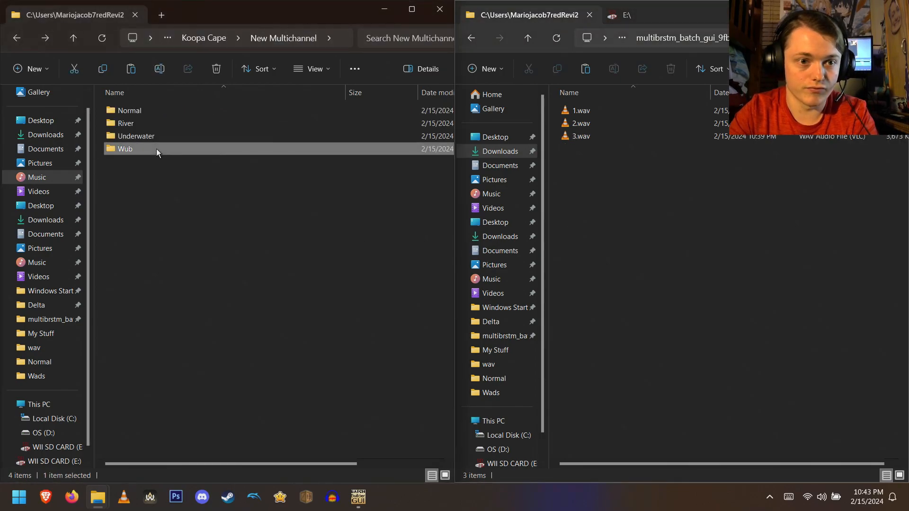
{"action": "double_click", "coordinate": [156, 149]}
{"action": "left_click", "coordinate": [163, 112]}
{"action": "key", "text": "ctrl+c"}
{"action": "key", "text": "ctrl+v"}
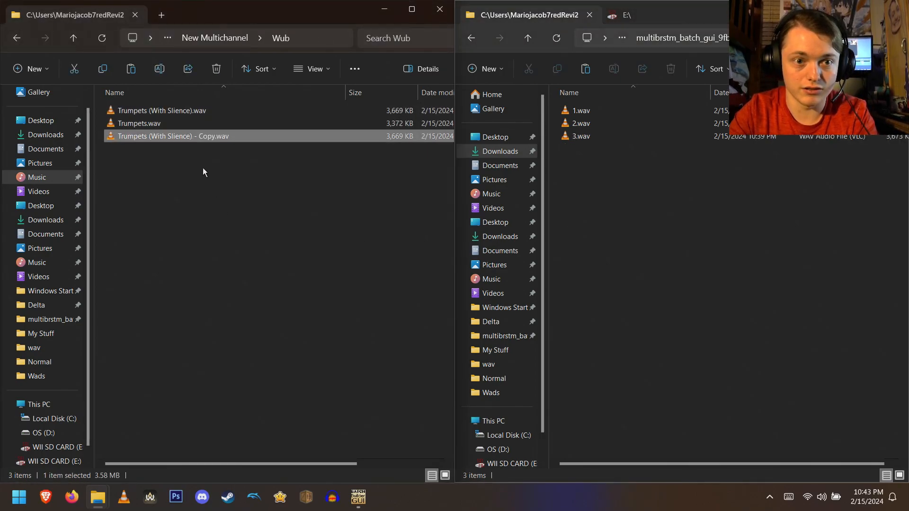
{"action": "key", "text": "F2"}
{"action": "type", "text": "4"}
{"action": "key", "text": "Return"}
- Copy 4.wav into the multibrstm_batch_gui wav folder, deleting the stray duplicate created in the Wub folder
{"action": "left_click", "coordinate": [237, 134]}
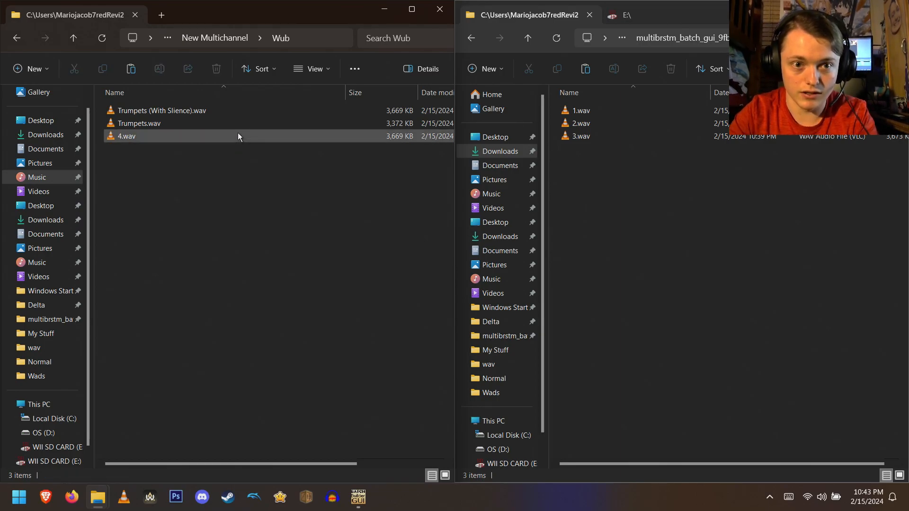
{"action": "key", "text": "ctrl+c"}
{"action": "key", "text": "ctrl+v"}
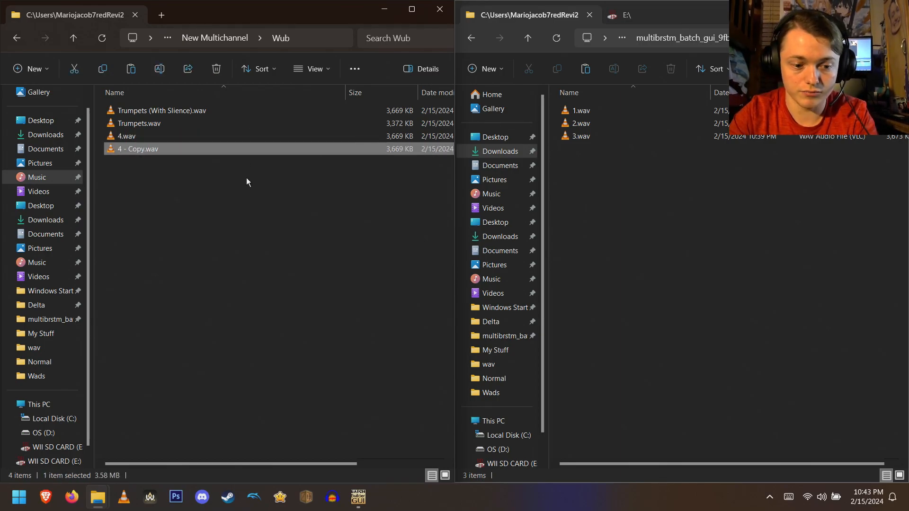
{"action": "key", "text": "Delete"}
{"action": "left_click", "coordinate": [609, 229]}
{"action": "key", "text": "ctrl+v"}
{"action": "left_click", "coordinate": [657, 200]}
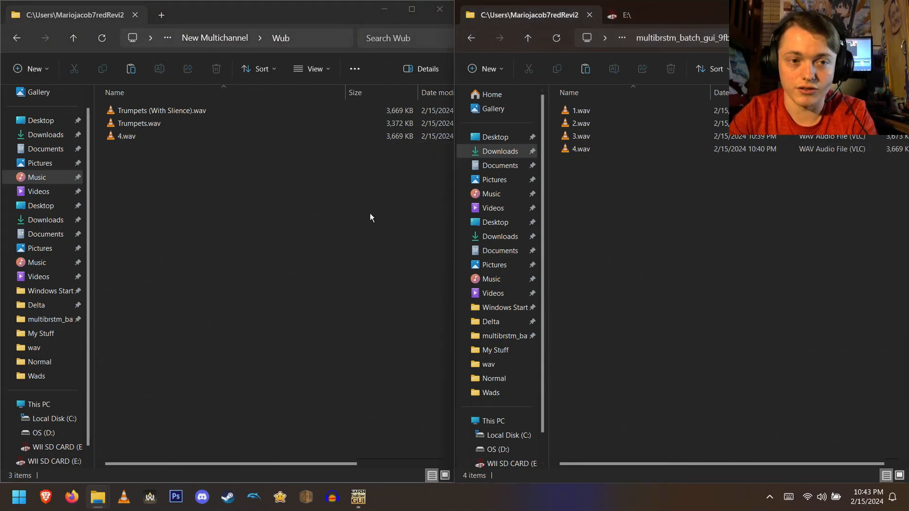
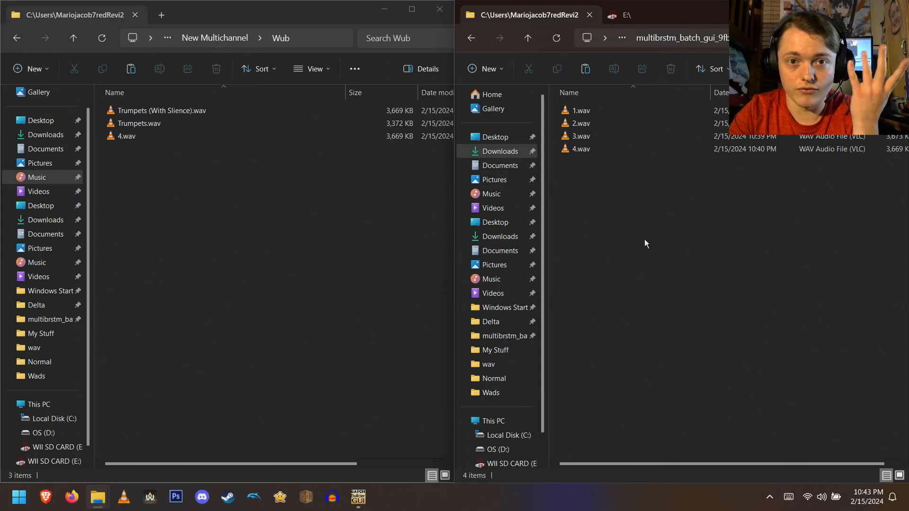
- Delete 2.wav, 3.wav and 4.wav from the multibrstm_batch_gui wav folder, keeping only 1.wav
{"action": "key", "text": "alt+Left"}
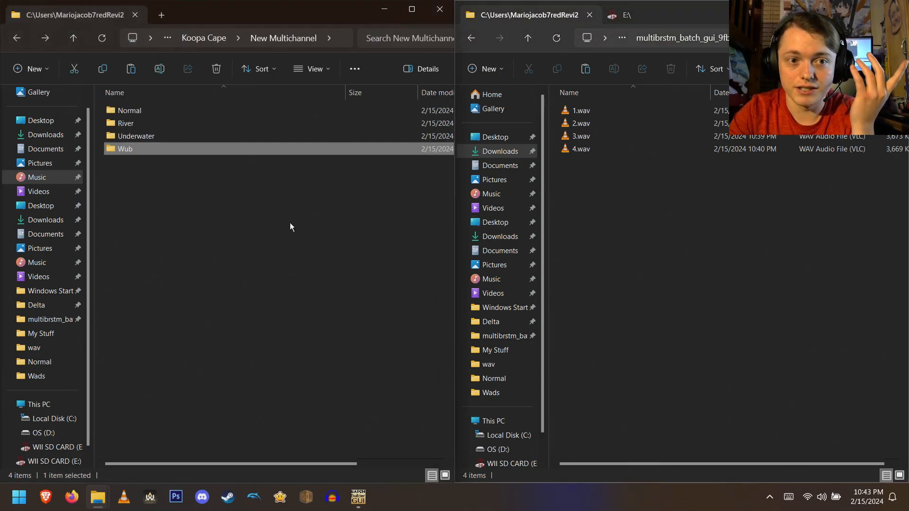
{"action": "left_click", "coordinate": [575, 111]}
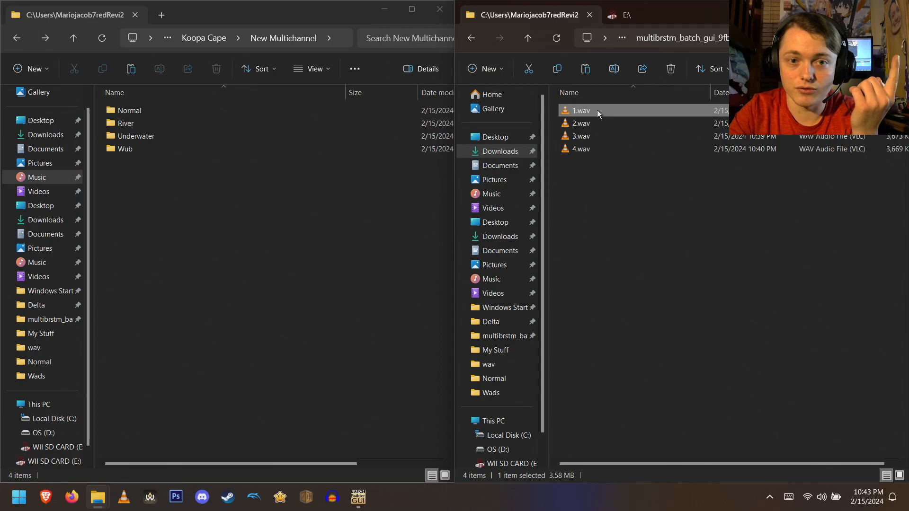
{"action": "left_click_drag", "start_coordinate": [589, 164], "coordinate": [606, 129]}
{"action": "key", "text": "Delete"}
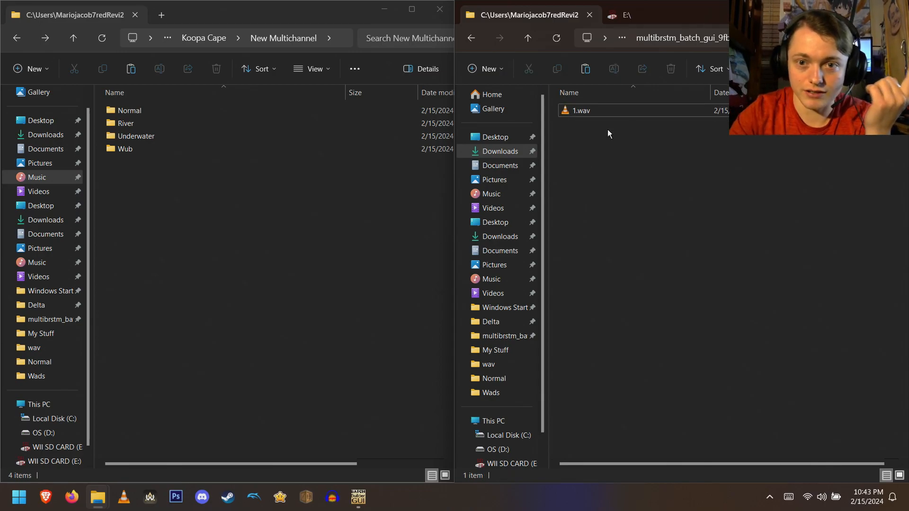
- In the Normal folder, duplicate 1.wav and rename the copy 2.wav
{"action": "double_click", "coordinate": [270, 112]}
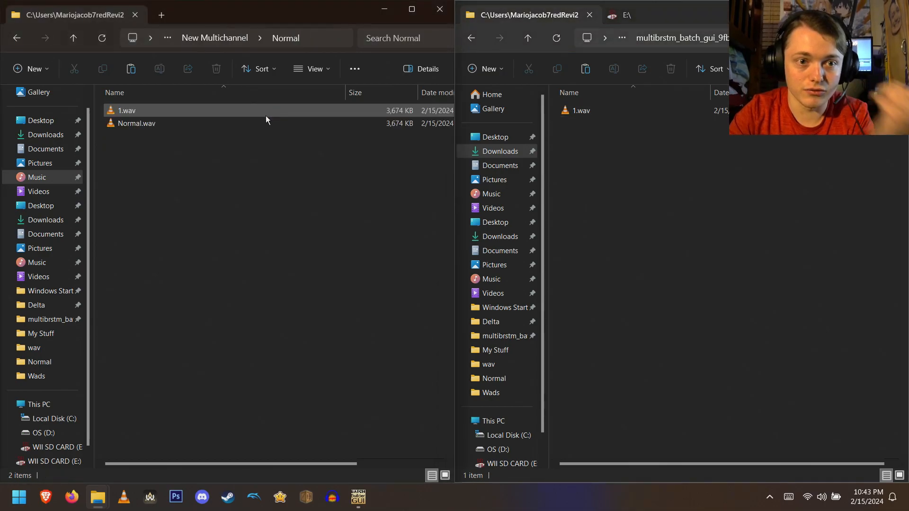
{"action": "left_click", "coordinate": [239, 112]}
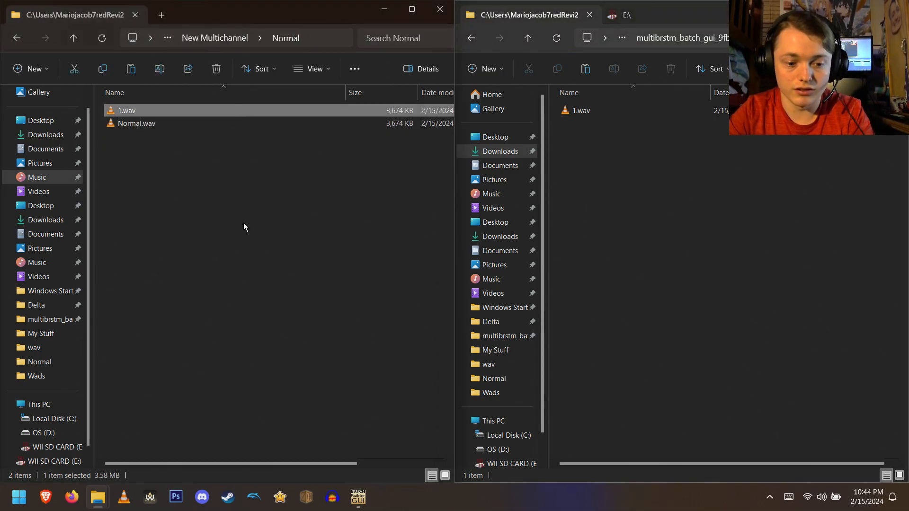
{"action": "key", "text": "ctrl+c"}
{"action": "key", "text": "ctrl+v"}
{"action": "key", "text": "F2"}
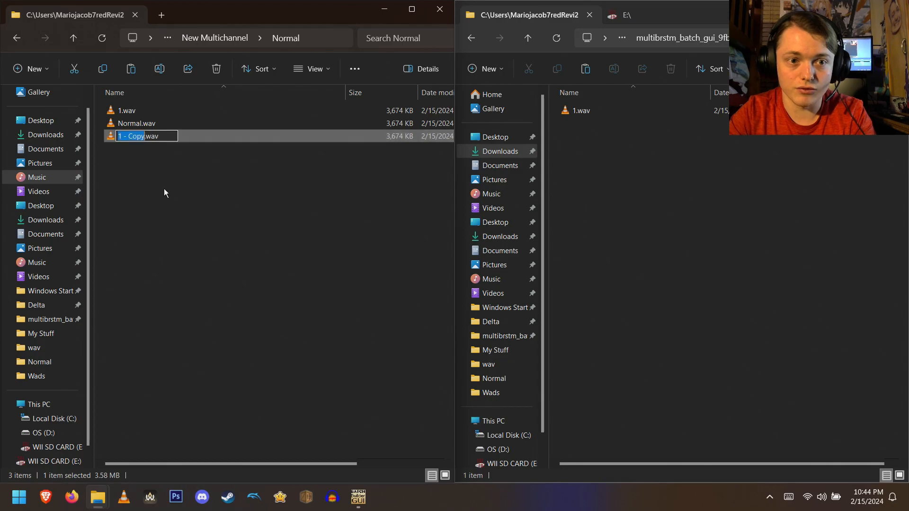
{"action": "type", "text": "2"}
{"action": "key", "text": "Return"}
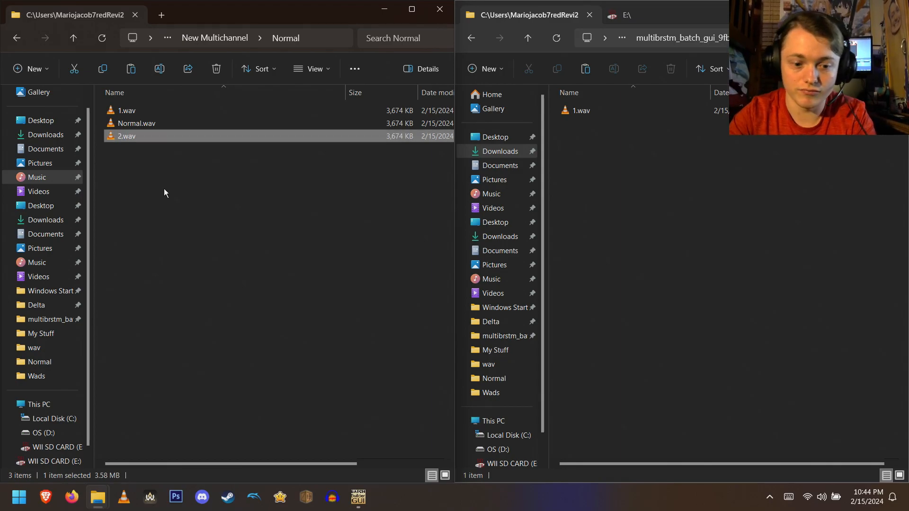
- Copy 2.wav into the multibrstm_batch_gui wav folder
{"action": "left_click", "coordinate": [102, 38]}
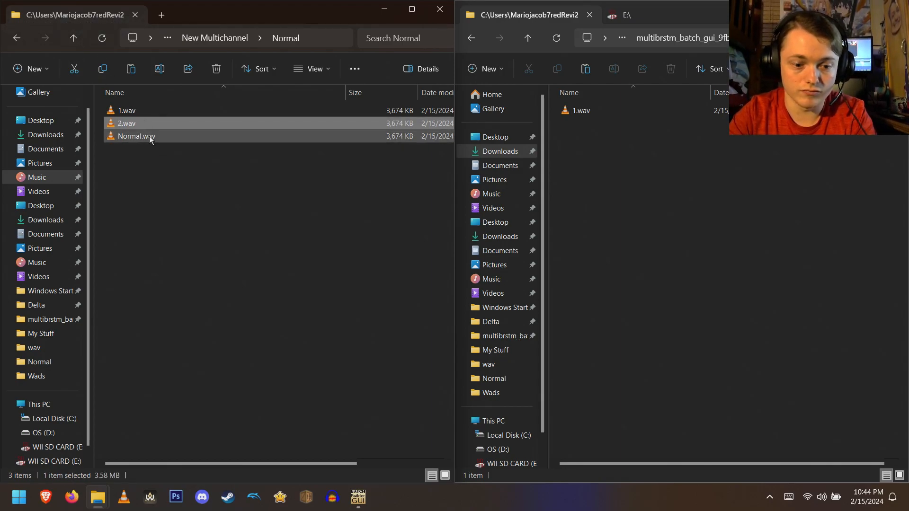
{"action": "left_click", "coordinate": [583, 226]}
{"action": "key", "text": "ctrl+v"}
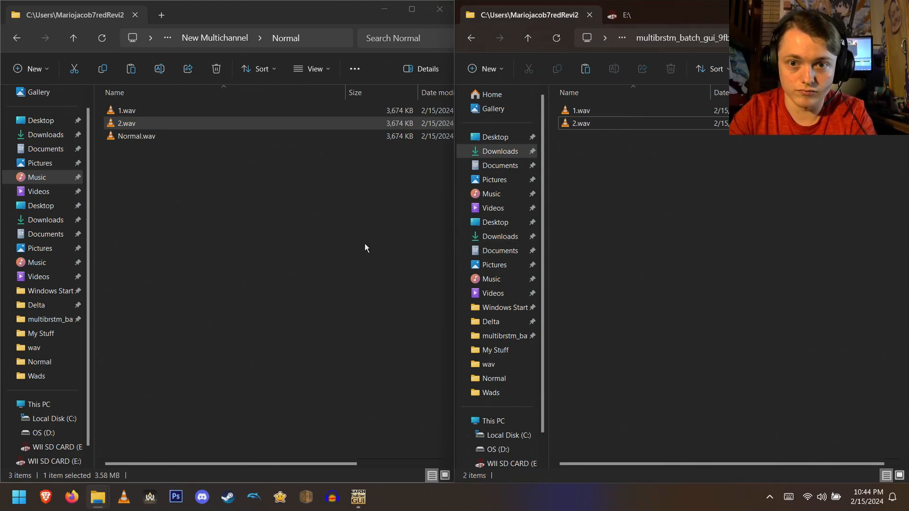
- Open the River folder and delete the stray 2.wav there
{"action": "left_click", "coordinate": [365, 243]}
{"action": "key", "text": "alt+Up"}
{"action": "double_click", "coordinate": [169, 124]}
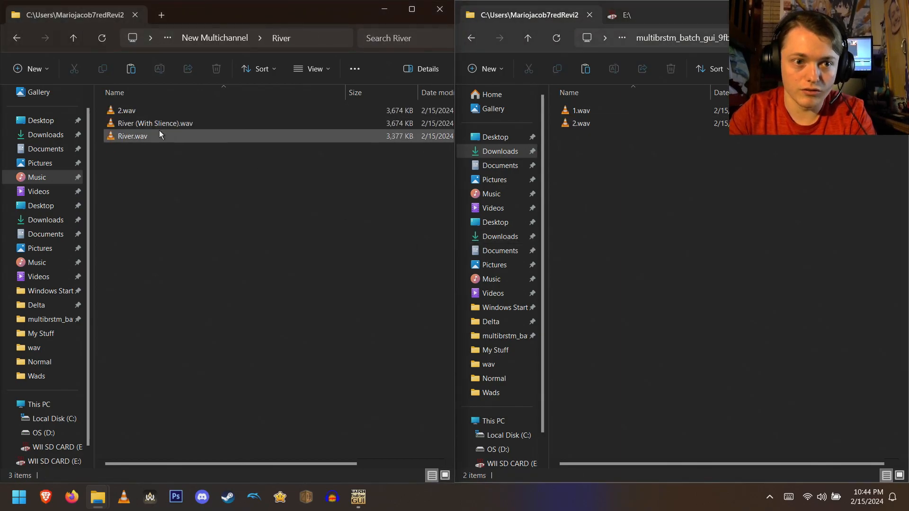
{"action": "left_click", "coordinate": [149, 110]}
{"action": "key", "text": "Delete"}
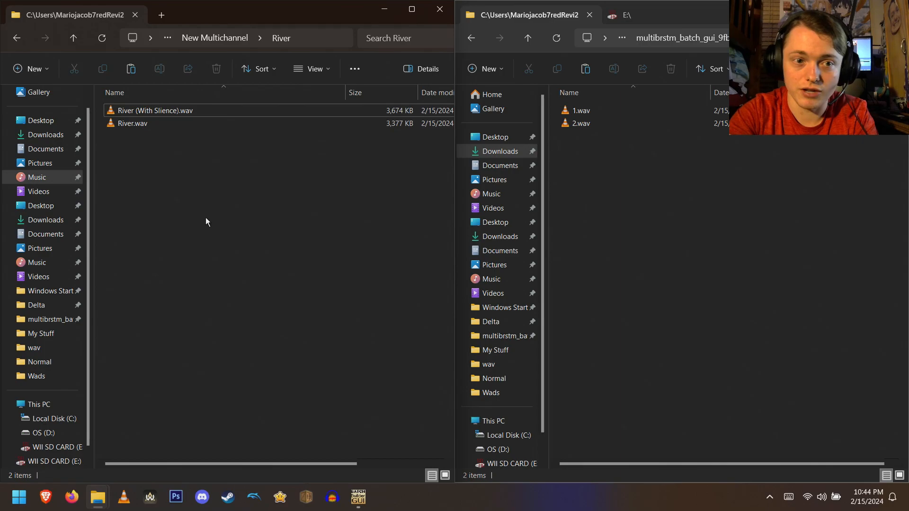
- Duplicate River (With Slience).wav twice and rename the copies 3.wav and 4.wav
{"action": "left_click", "coordinate": [189, 110]}
{"action": "key", "text": "ctrl+c"}
{"action": "key", "text": "ctrl+v"}
{"action": "key", "text": "ctrl+v"}
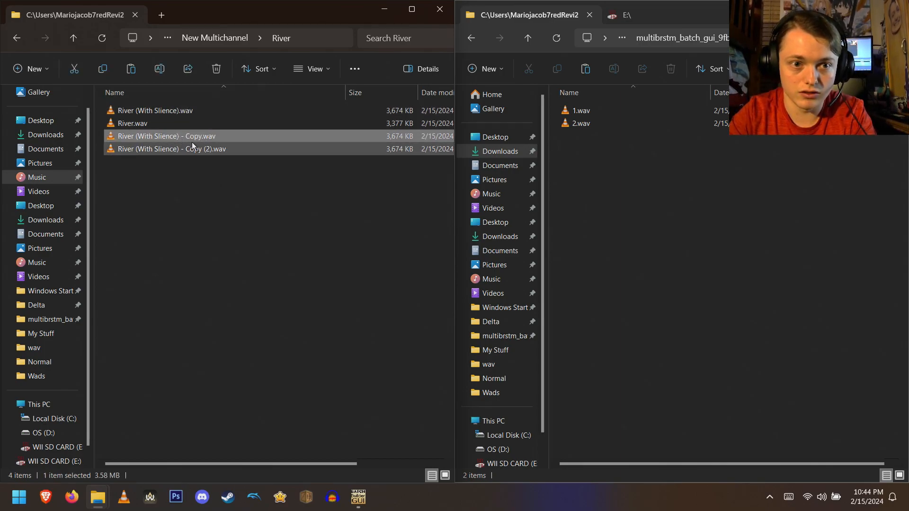
{"action": "key", "text": "F2"}
{"action": "type", "text": "3"}
{"action": "left_click", "coordinate": [193, 204]}
{"action": "left_click", "coordinate": [176, 149]}
{"action": "key", "text": "F2"}
{"action": "type", "text": "4"}
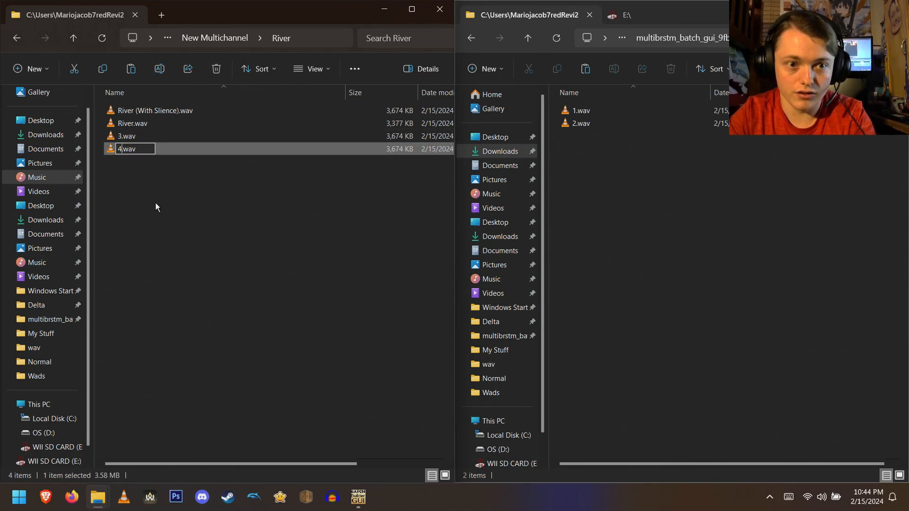
- Copy 3.wav and 4.wav into the multibrstm_batch_gui wav folder
{"action": "left_click_drag", "start_coordinate": [145, 174], "coordinate": [155, 139]}
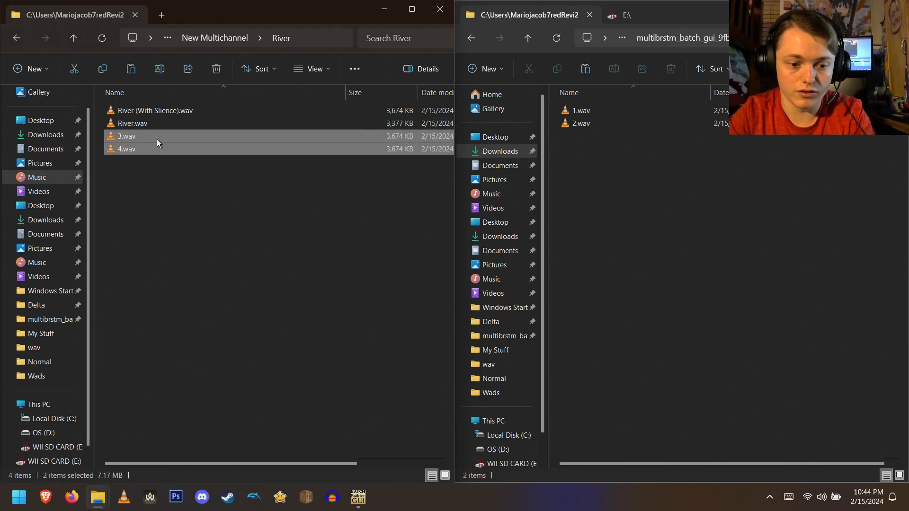
{"action": "left_click", "coordinate": [589, 219]}
{"action": "key", "text": "ctrl+v"}
{"action": "left_click", "coordinate": [619, 220]}
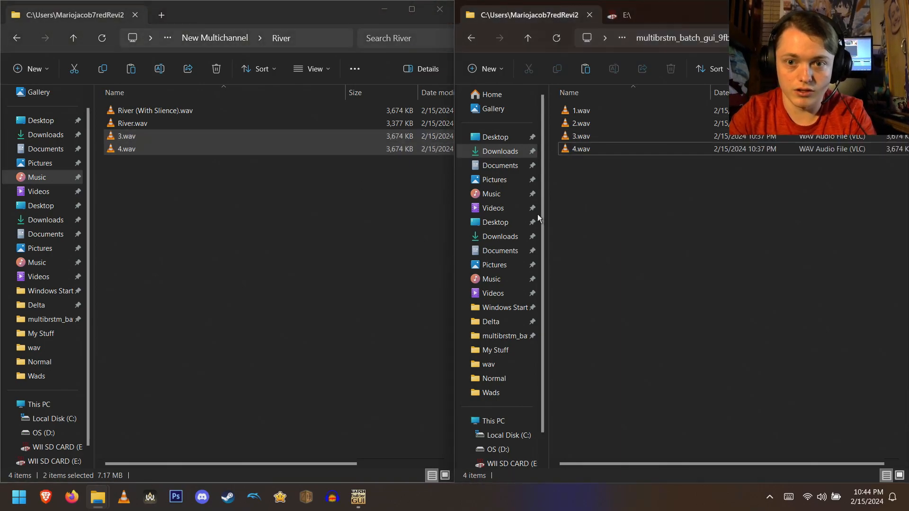
- Open the Underwater folder and delete the stray 3.wav there
{"action": "key", "text": "alt+Left"}
{"action": "double_click", "coordinate": [176, 137]}
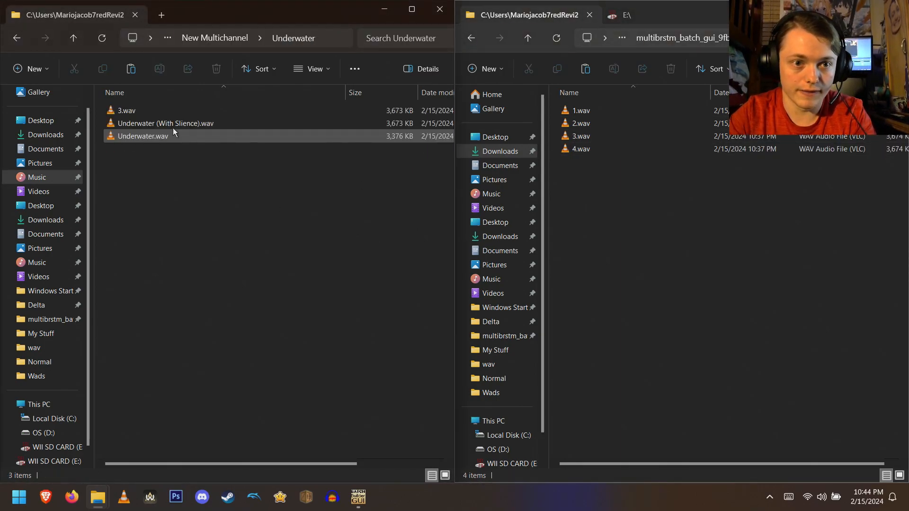
{"action": "left_click", "coordinate": [179, 112]}
{"action": "key", "text": "Delete"}
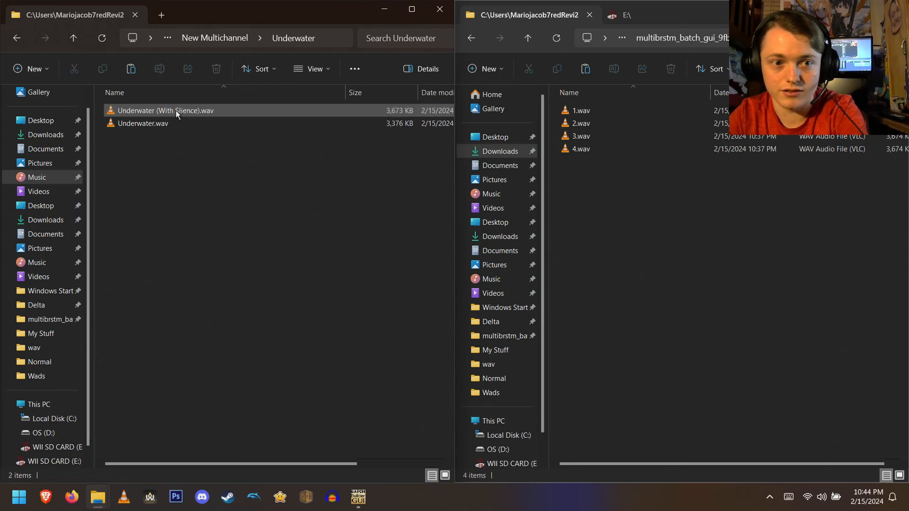
- Duplicate Underwater (With Slience).wav twice and rename the copies 5.wav and 6.wav
{"action": "key", "text": "ctrl+c"}
{"action": "key", "text": "ctrl+v"}
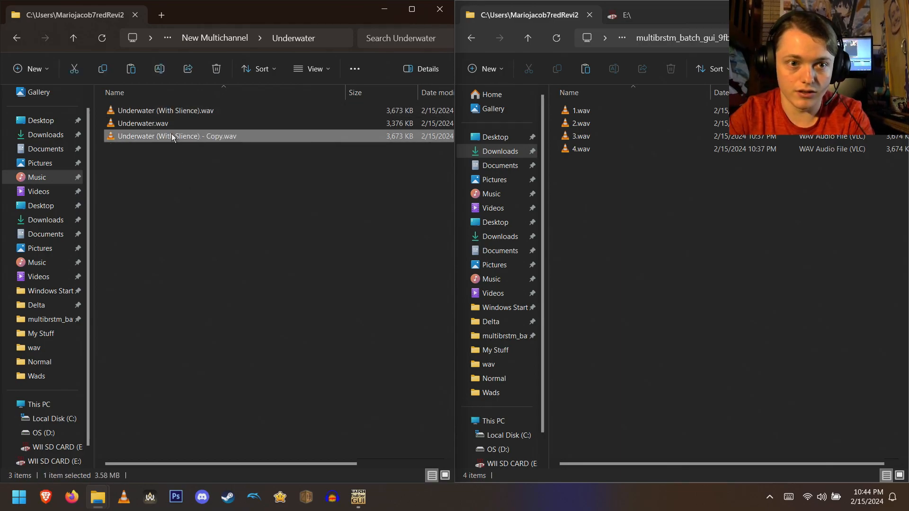
{"action": "key", "text": "ctrl+v"}
{"action": "left_click", "coordinate": [170, 136]}
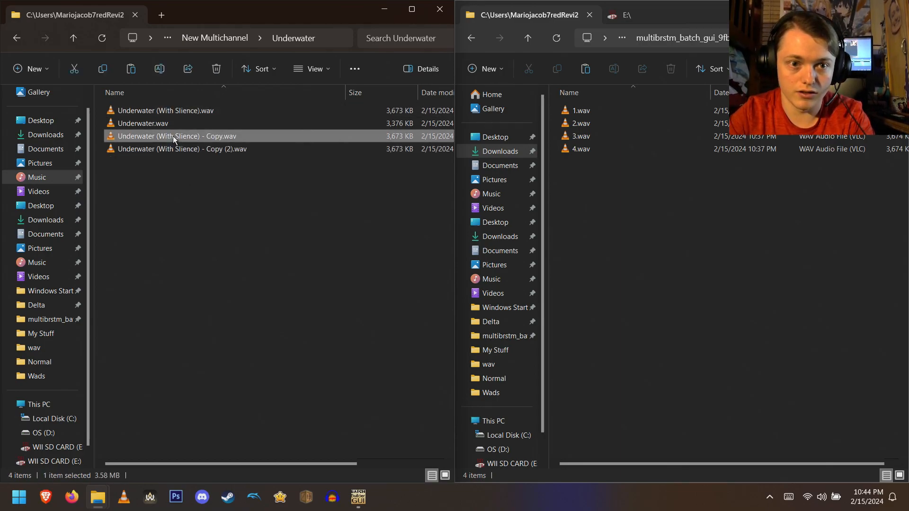
{"action": "key", "text": "F2"}
{"action": "type", "text": "5.wav"}
{"action": "left_click", "coordinate": [163, 150]}
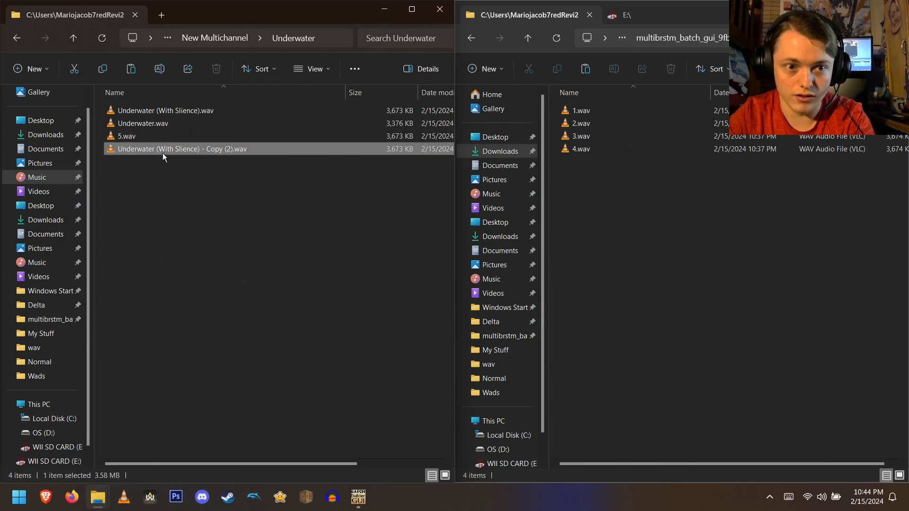
{"action": "key", "text": "F2"}
{"action": "type", "text": "6"}
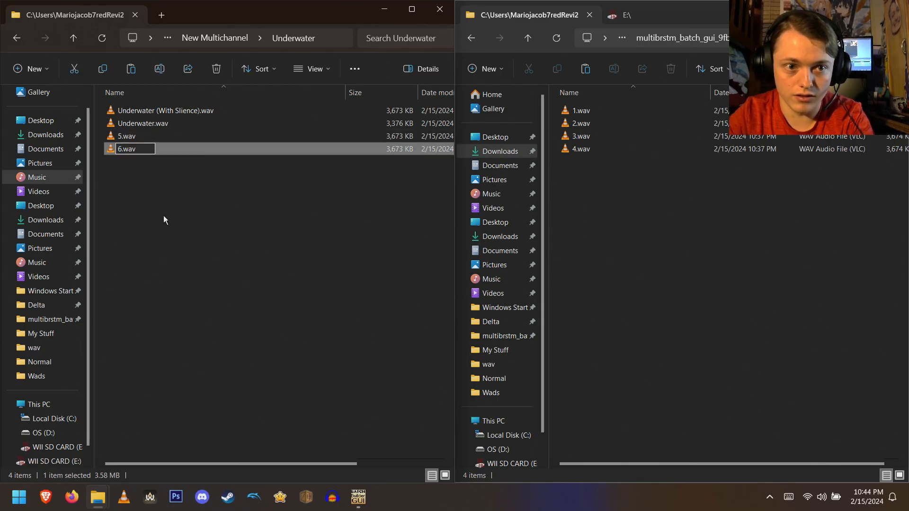
- Copy 5.wav and 6.wav into the multibrstm_batch_gui wav folder
{"action": "left_click", "coordinate": [161, 173]}
{"action": "left_click_drag", "start_coordinate": [161, 173], "coordinate": [170, 136]}
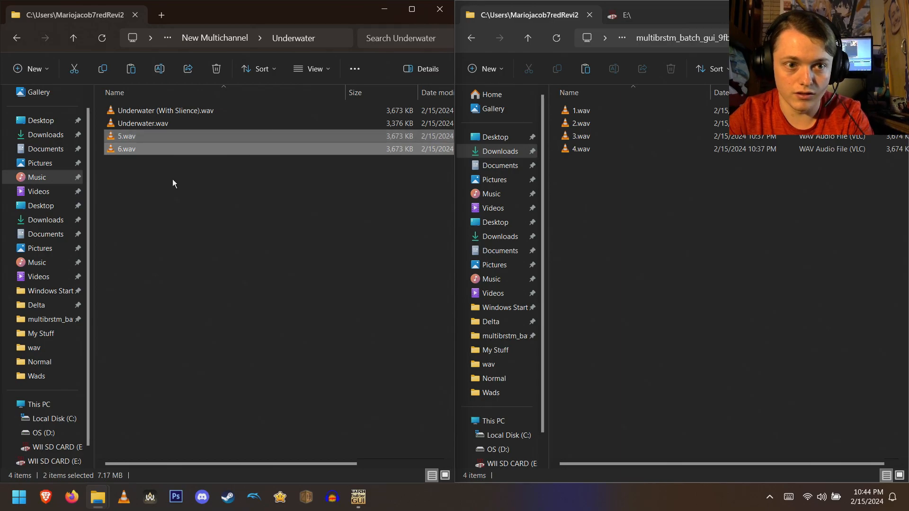
{"action": "left_click", "coordinate": [626, 207]}
{"action": "key", "text": "ctrl+v"}
{"action": "left_click", "coordinate": [640, 256]}
- Open the Wub folder and delete the stray 4.wav there
{"action": "left_click", "coordinate": [317, 211]}
{"action": "key", "text": "alt+Left"}
{"action": "double_click", "coordinate": [147, 150]}
{"action": "left_click", "coordinate": [151, 112]}
{"action": "key", "text": "Delete"}
- Duplicate Trumpets (With Slience).wav twice and rename the copies 7.wav and 8.wav
{"action": "left_click", "coordinate": [156, 112]}
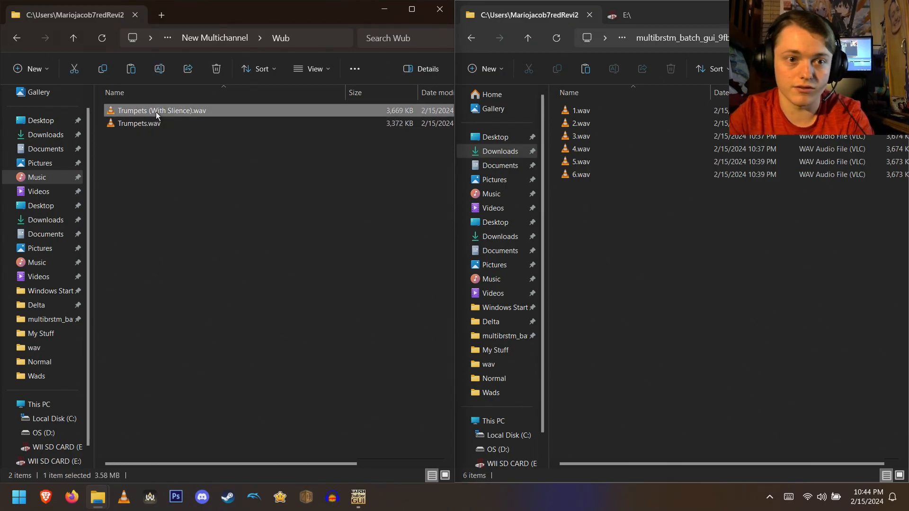
{"action": "left_click", "coordinate": [221, 283]}
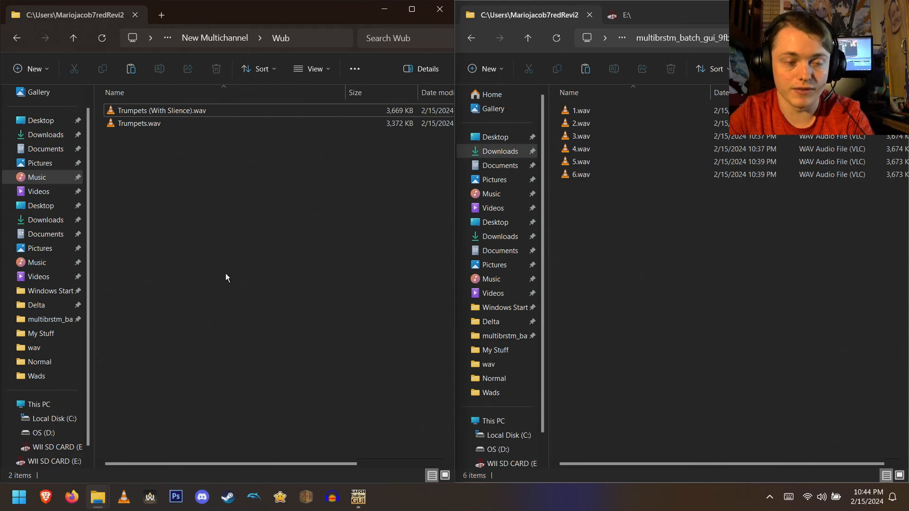
{"action": "key", "text": "ctrl+v"}
{"action": "key", "text": "ctrl+v"}
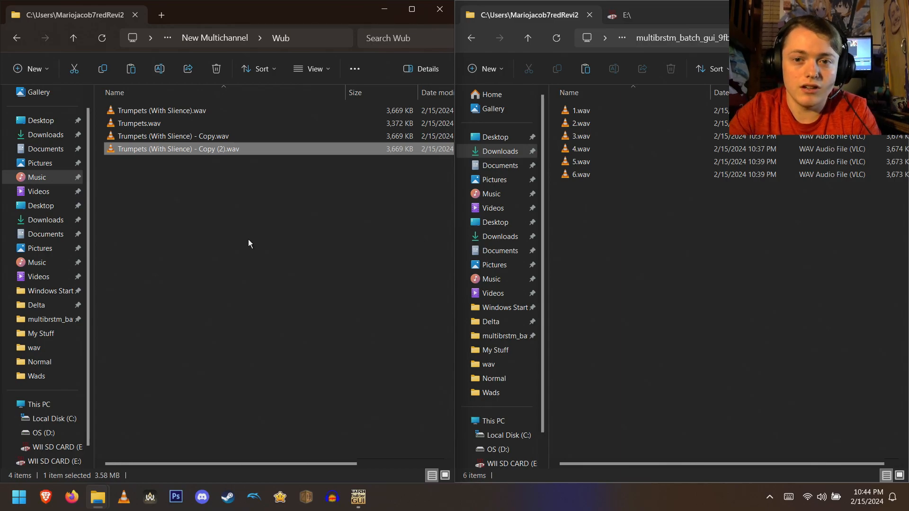
{"action": "left_click", "coordinate": [204, 138]}
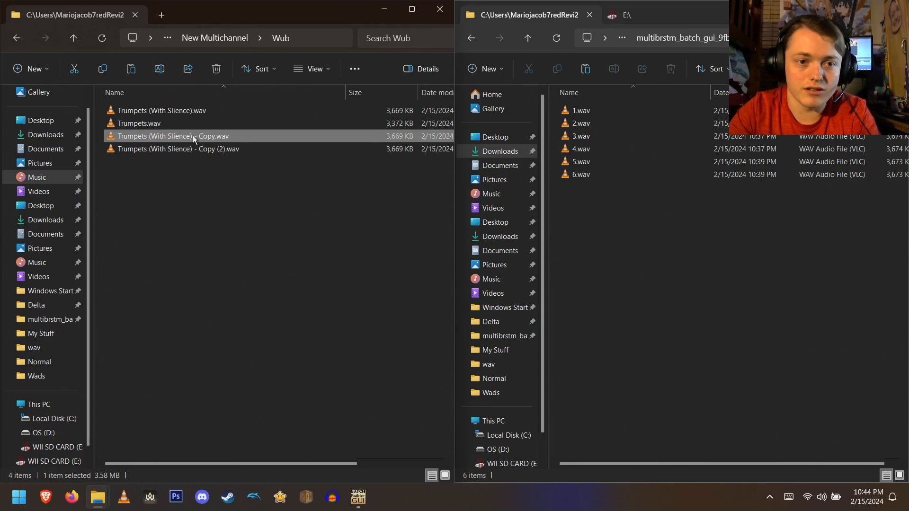
{"action": "key", "text": "F2"}
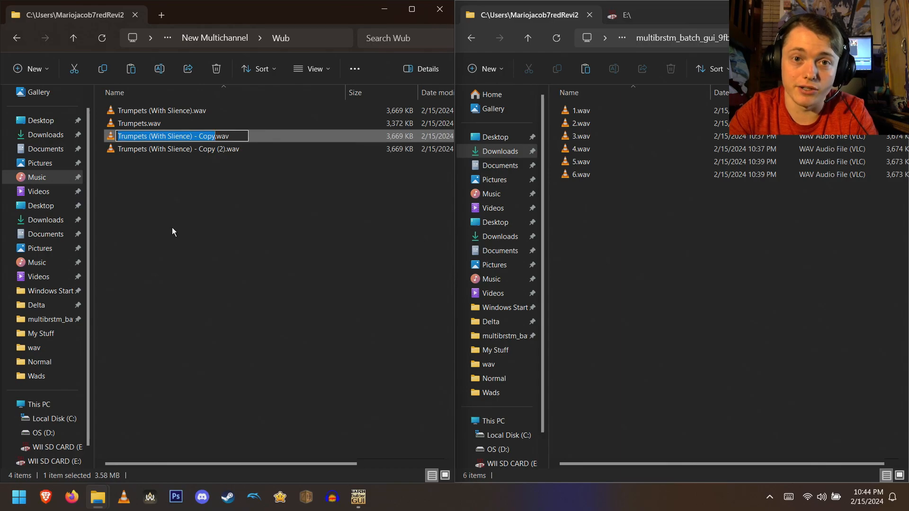
{"action": "type", "text": "7"}
{"action": "key", "text": "Return"}
{"action": "left_click", "coordinate": [192, 150]}
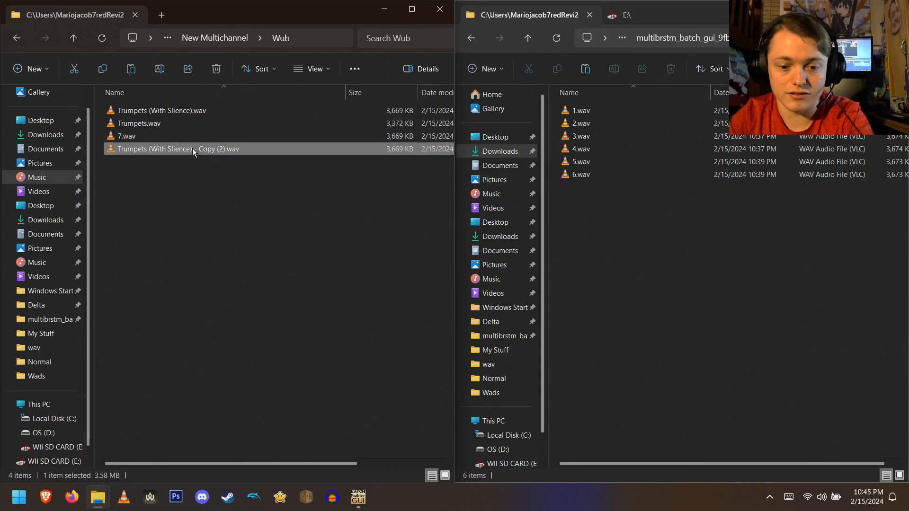
{"action": "key", "text": "F2"}
{"action": "type", "text": "8"}
{"action": "key", "text": "Return"}
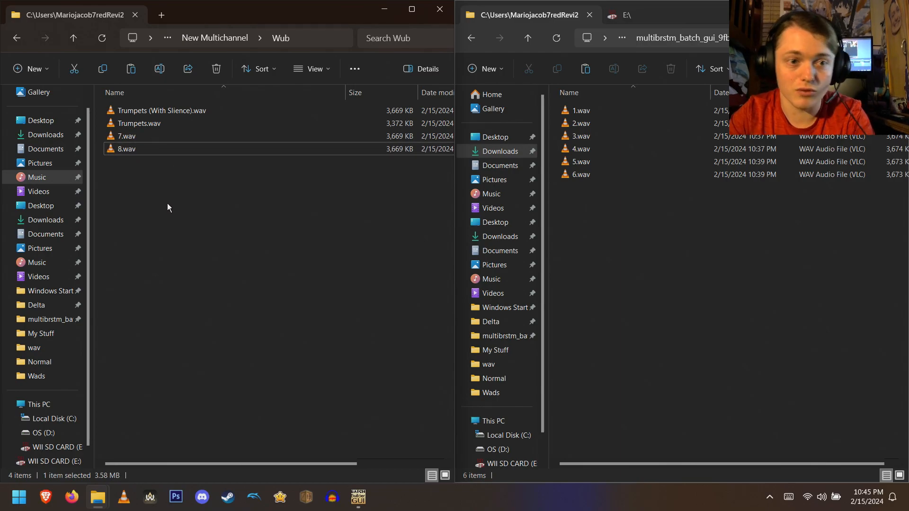
- Copy 7.wav and 8.wav into the multibrstm_batch_gui wav folder
{"action": "left_click_drag", "start_coordinate": [165, 175], "coordinate": [169, 138]}
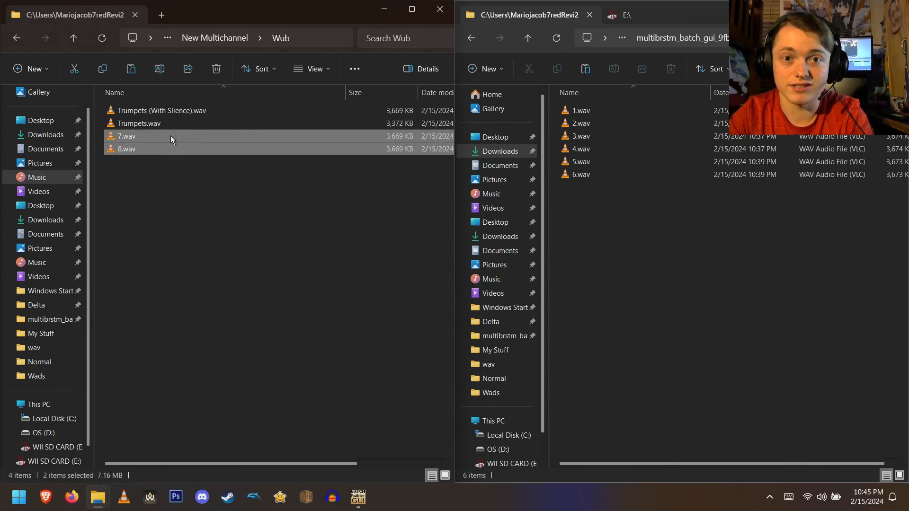
{"action": "left_click_drag", "start_coordinate": [177, 137], "coordinate": [595, 237]}
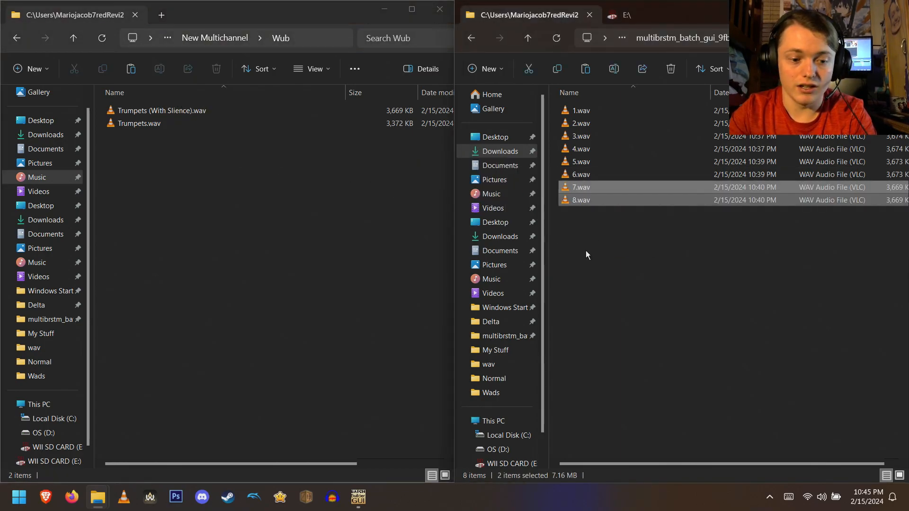
{"action": "key", "text": "ctrl+z"}
{"action": "left_click_drag", "start_coordinate": [169, 178], "coordinate": [584, 257]}
{"action": "left_click", "coordinate": [606, 280]}
{"action": "left_click", "coordinate": [349, 251]}
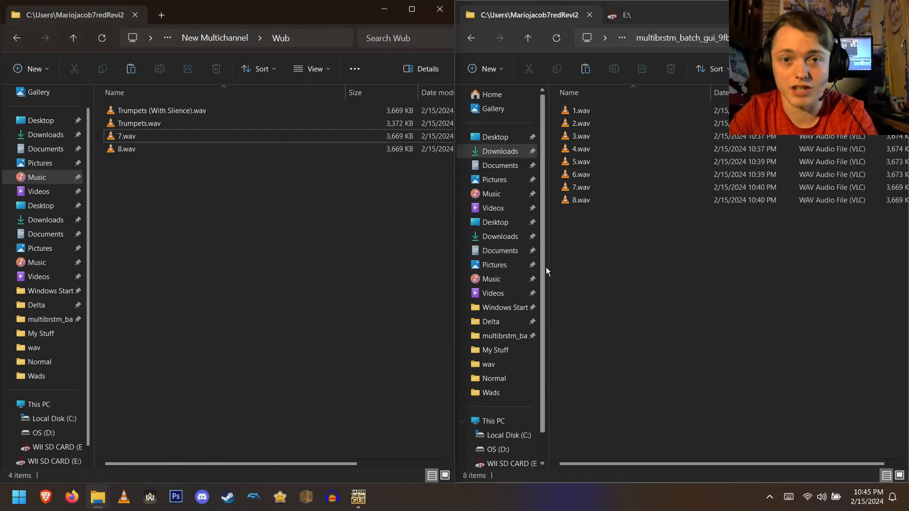
- Review the multibrstm_batch_gui folder and the contents of its wav folder
{"action": "left_click", "coordinate": [653, 255]}
{"action": "key", "text": "alt+Left"}
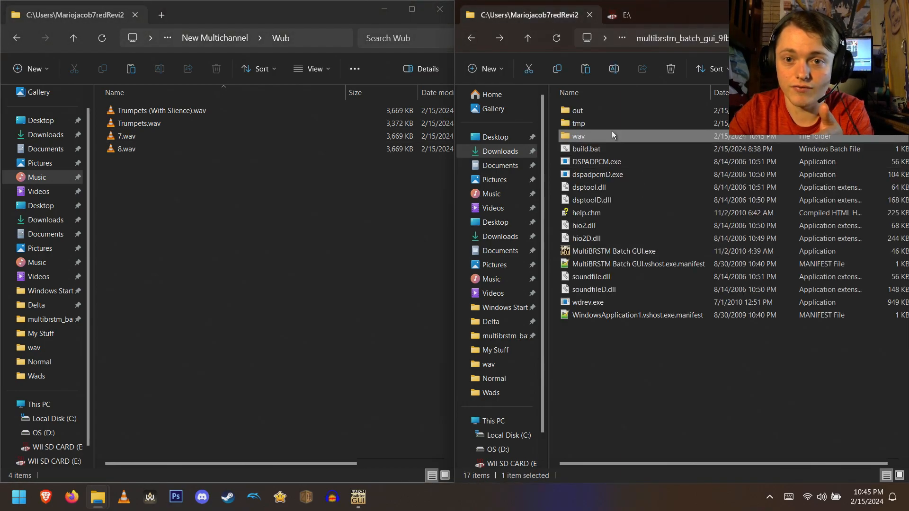
{"action": "double_click", "coordinate": [604, 135]}
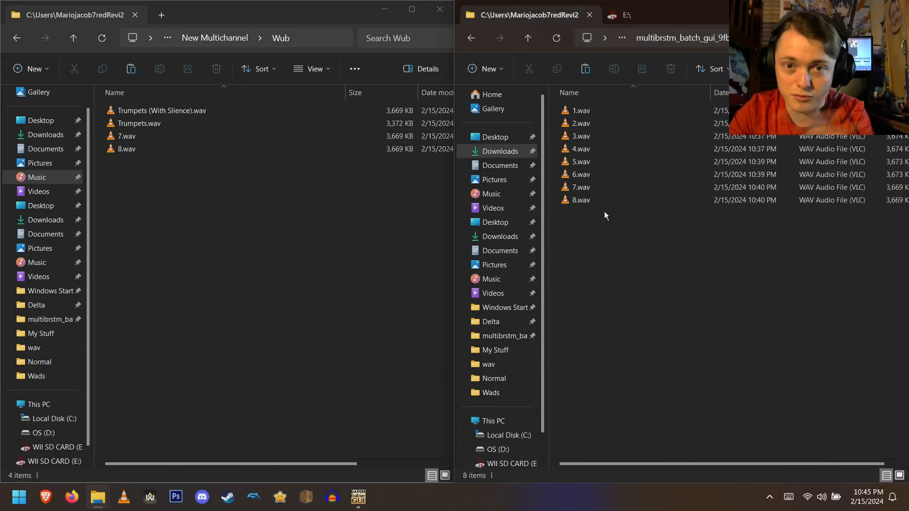
{"action": "key", "text": "alt+Left"}
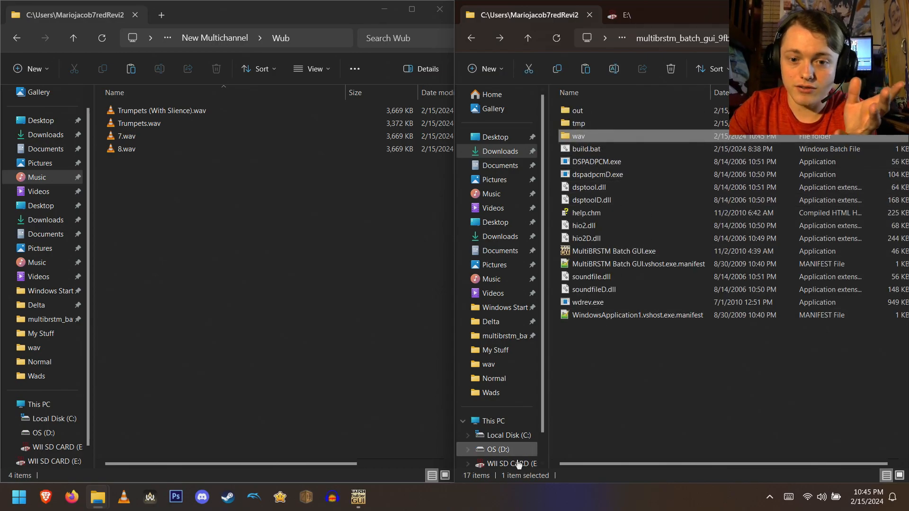
- Launch Multi Stream BRSTM GUI, set the channel count to 8CH and enable the Loop option
{"action": "left_click", "coordinate": [358, 499]}
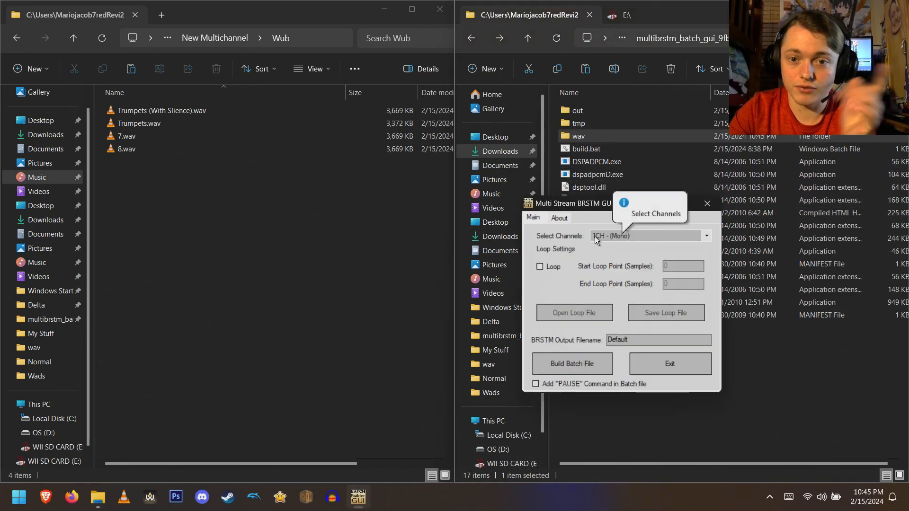
{"action": "left_click_drag", "start_coordinate": [591, 208], "coordinate": [433, 183]}
{"action": "left_click", "coordinate": [461, 213]}
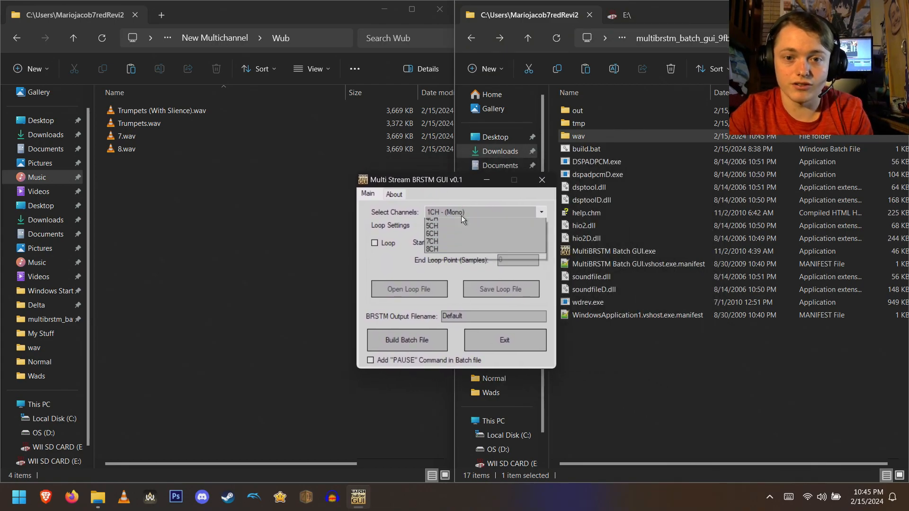
{"action": "left_click", "coordinate": [453, 277]}
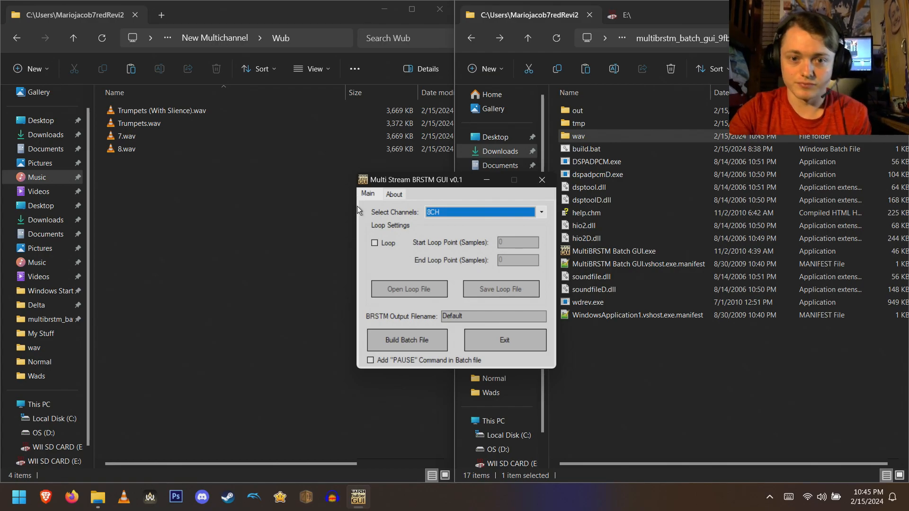
{"action": "left_click", "coordinate": [386, 243]}
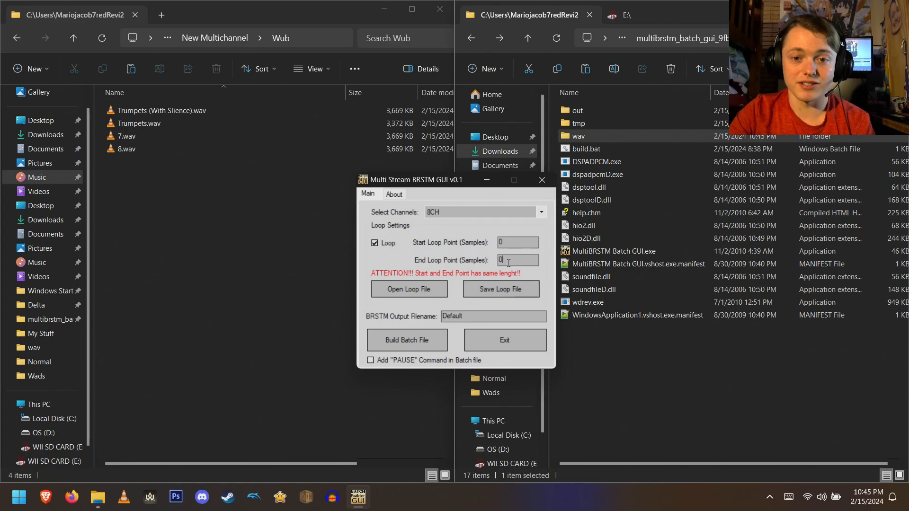
- Launch BrawlCrate as administrator and open 1.wav from the Normal folder for BRSTM import
{"action": "left_click", "coordinate": [308, 497]}
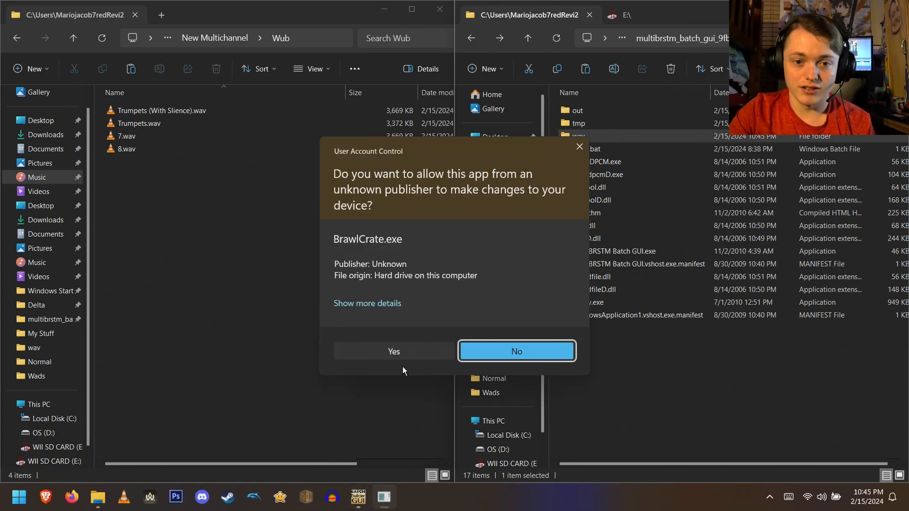
{"action": "left_click", "coordinate": [402, 352]}
{"action": "left_click_drag", "start_coordinate": [432, 181], "coordinate": [761, 243]}
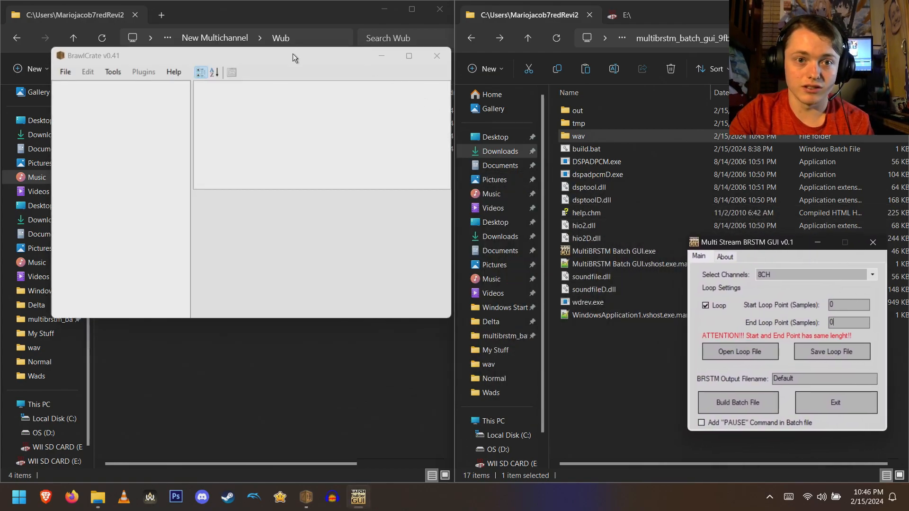
{"action": "left_click_drag", "start_coordinate": [285, 64], "coordinate": [273, 90]}
{"action": "left_click", "coordinate": [46, 108]}
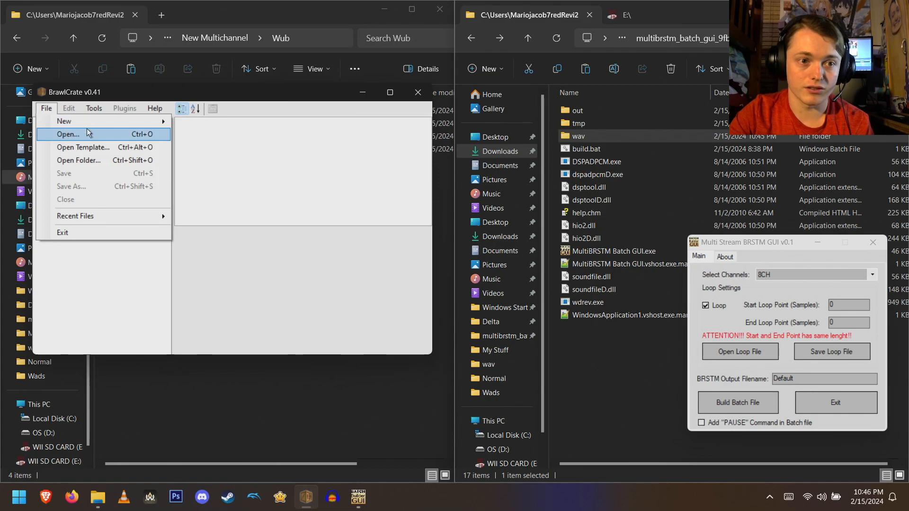
{"action": "left_click", "coordinate": [183, 135]}
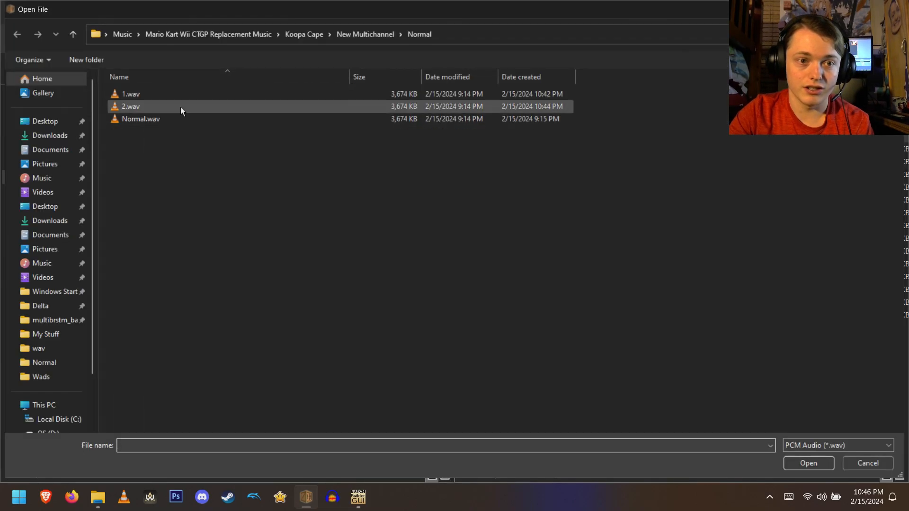
{"action": "double_click", "coordinate": [183, 94]}
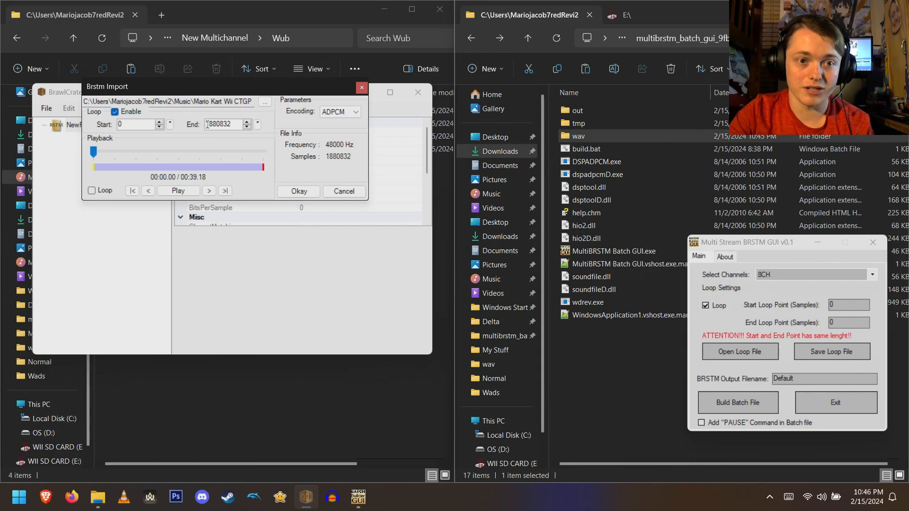
- Enable looping in the import preview and try several loop start positions, playing the track across the loop
{"action": "left_click_drag", "start_coordinate": [218, 90], "coordinate": [242, 194]}
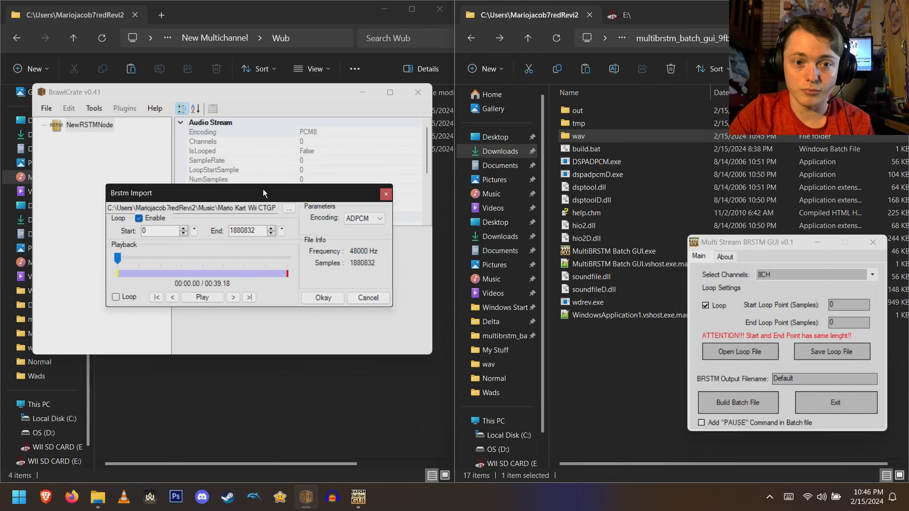
{"action": "left_click", "coordinate": [846, 306]}
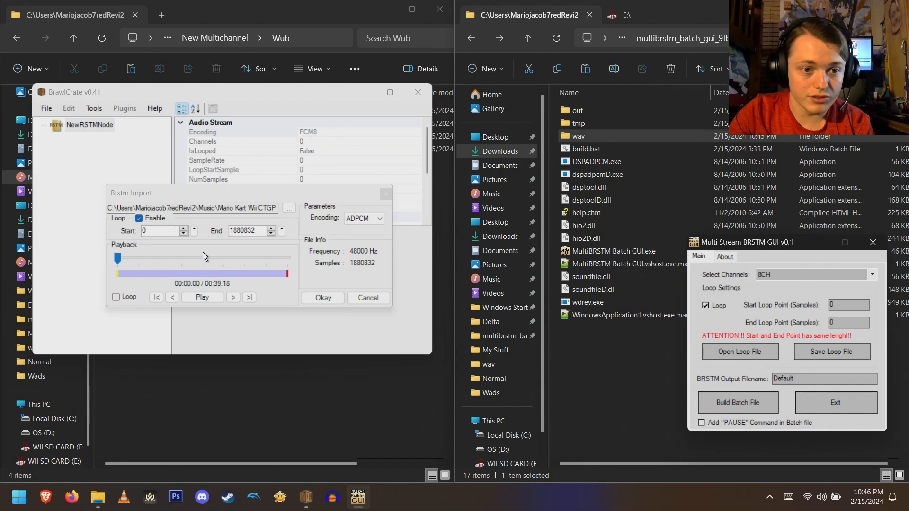
{"action": "left_click", "coordinate": [121, 297]}
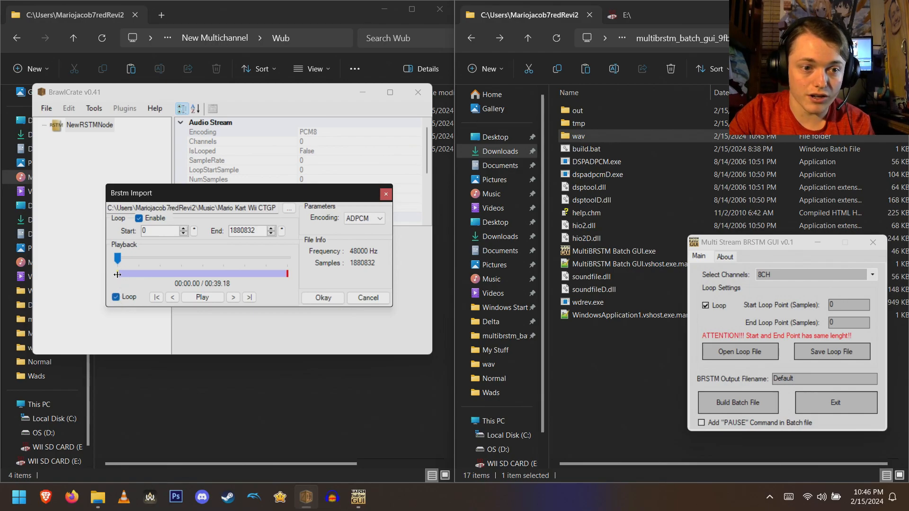
{"action": "mouse_move", "coordinate": [117, 274]}
{"action": "left_mouse_down"}
{"action": "mouse_move", "coordinate": [129, 274]}
{"action": "mouse_move", "coordinate": [130, 257]}
{"action": "left_mouse_up"}
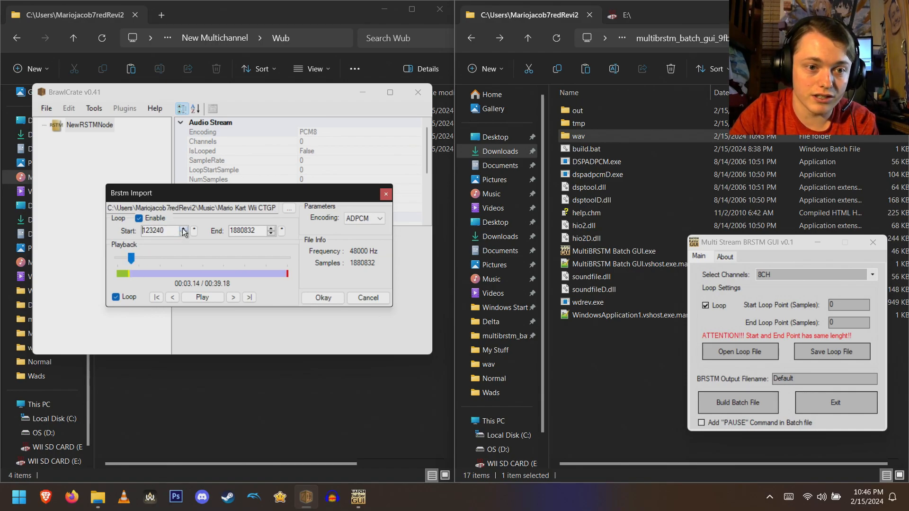
{"action": "left_click", "coordinate": [284, 257]}
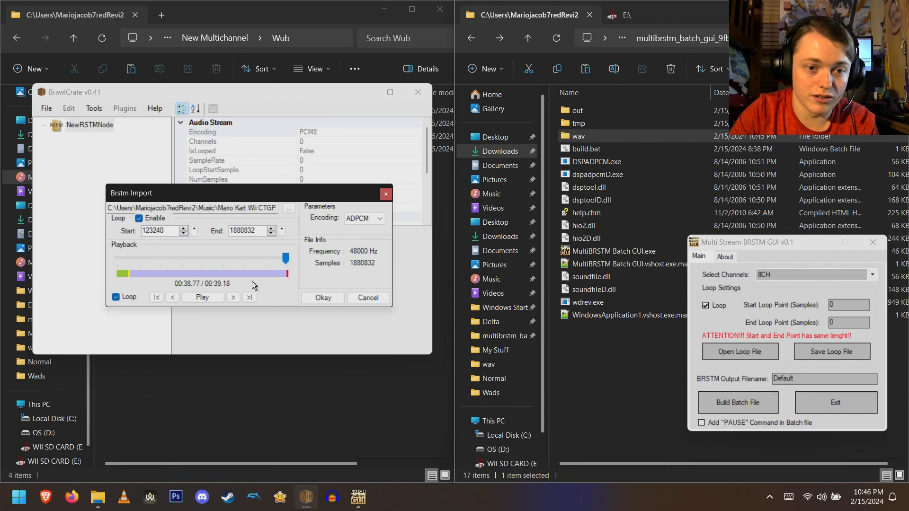
{"action": "left_click", "coordinate": [201, 297]}
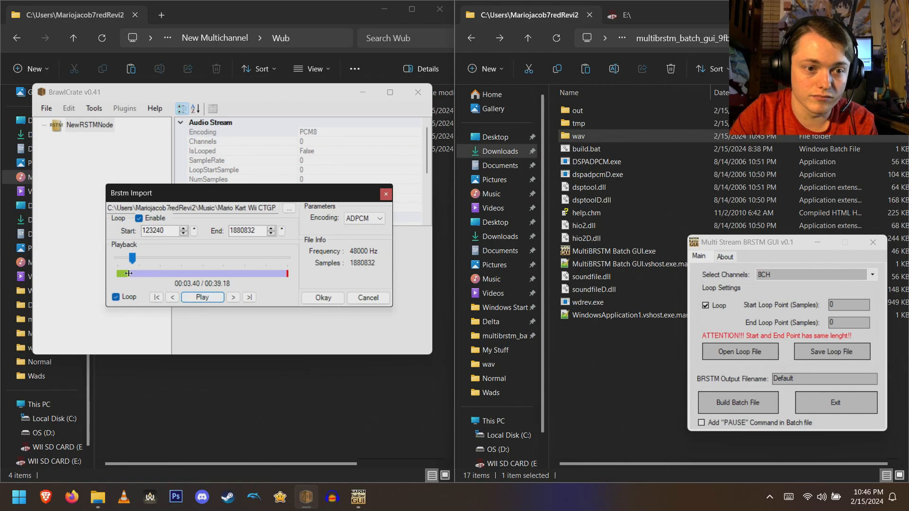
{"action": "left_click_drag", "start_coordinate": [136, 274], "coordinate": [135, 274]}
{"action": "left_click", "coordinate": [249, 298]}
{"action": "left_click", "coordinate": [199, 298]}
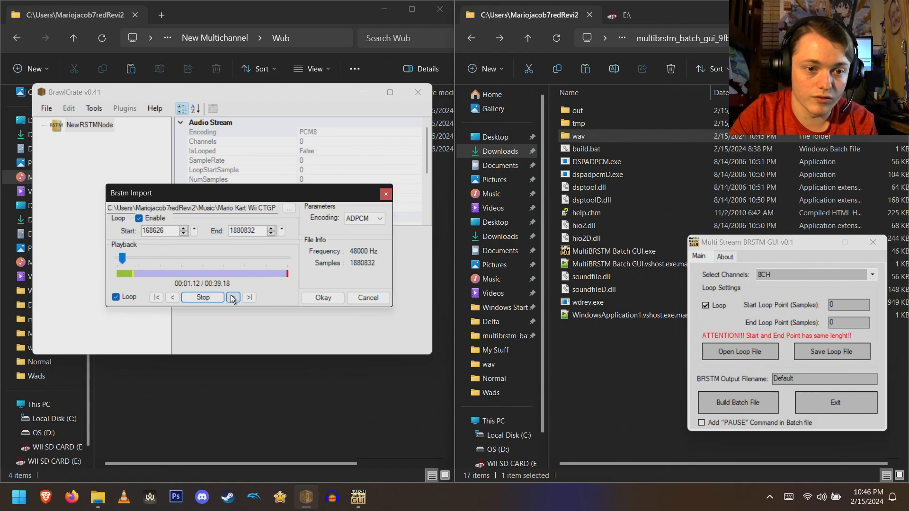
{"action": "left_click", "coordinate": [280, 257]}
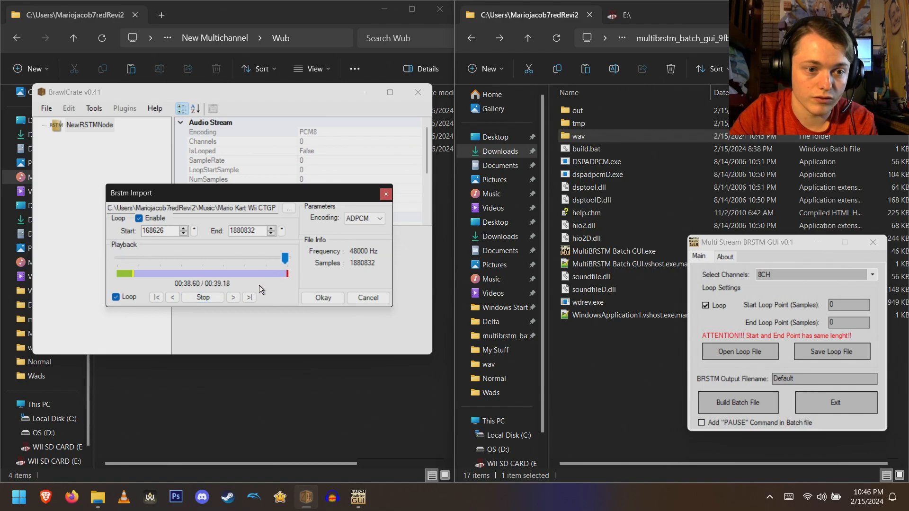
{"action": "left_click", "coordinate": [201, 297]}
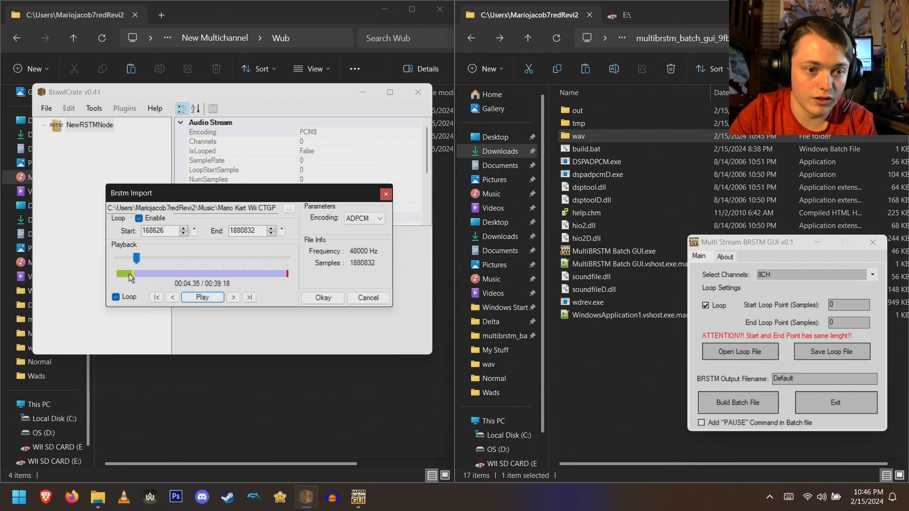
{"action": "left_click_drag", "start_coordinate": [131, 274], "coordinate": [128, 274]}
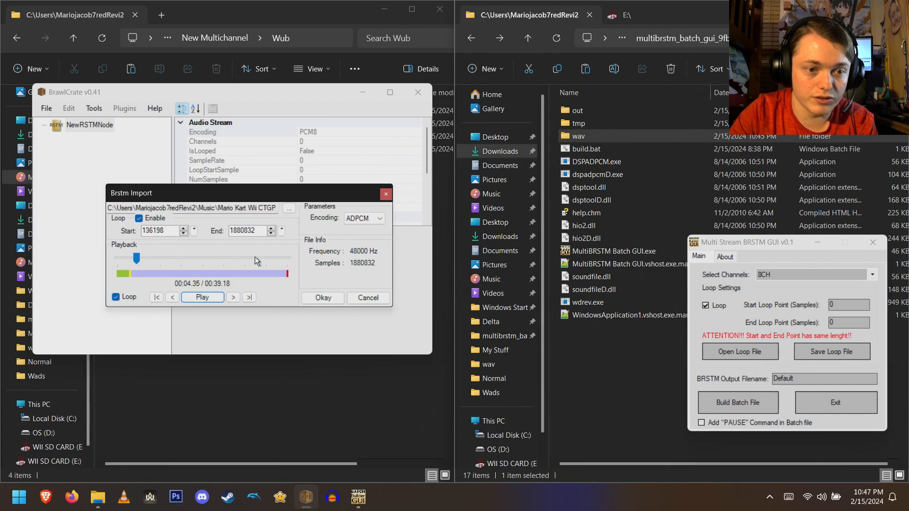
- Widen the Brstm Import dialog and place the loop start marker at sample 153107
{"action": "left_click_drag", "start_coordinate": [392, 248], "coordinate": [906, 206]}
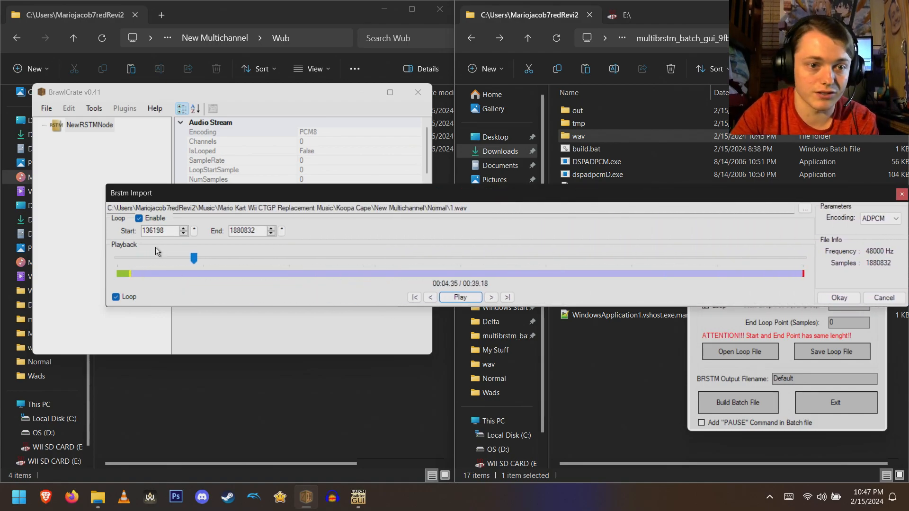
{"action": "left_click_drag", "start_coordinate": [105, 253], "coordinate": [63, 259]}
{"action": "left_click", "coordinate": [54, 258]}
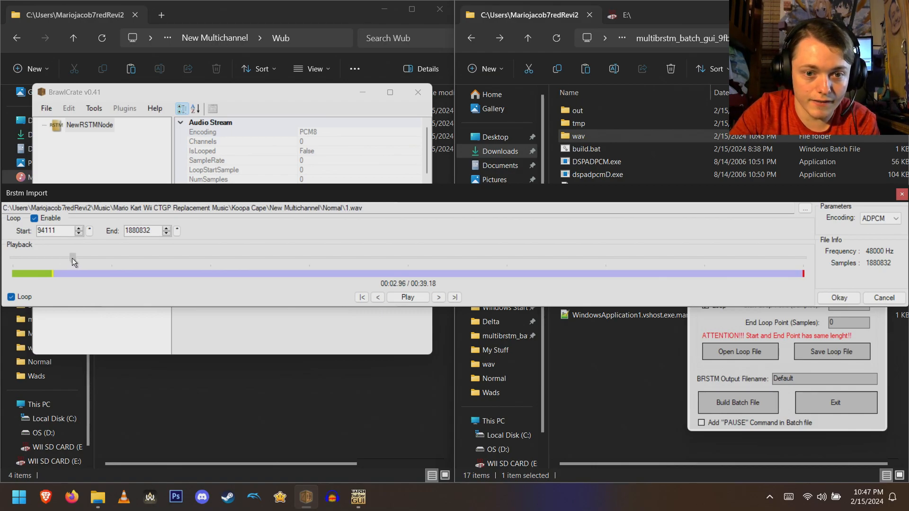
{"action": "left_click_drag", "start_coordinate": [74, 258], "coordinate": [74, 258]}
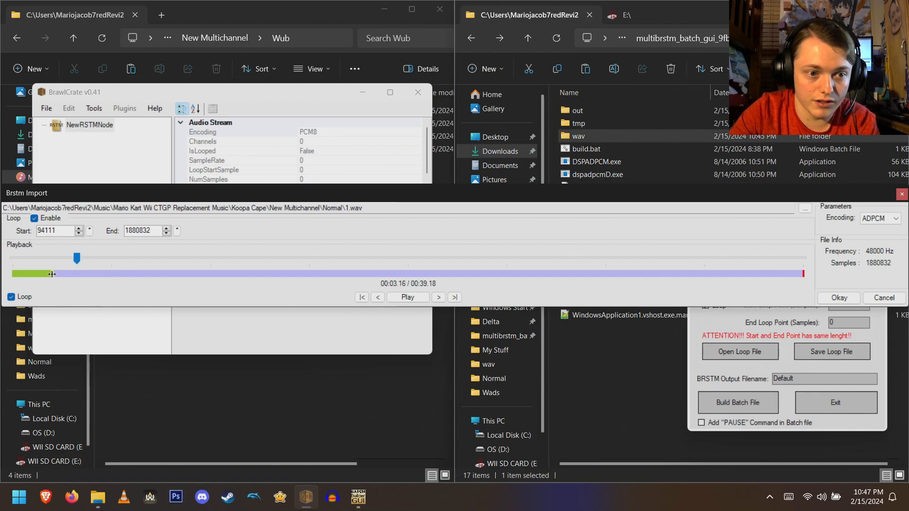
{"action": "left_click", "coordinate": [77, 273]}
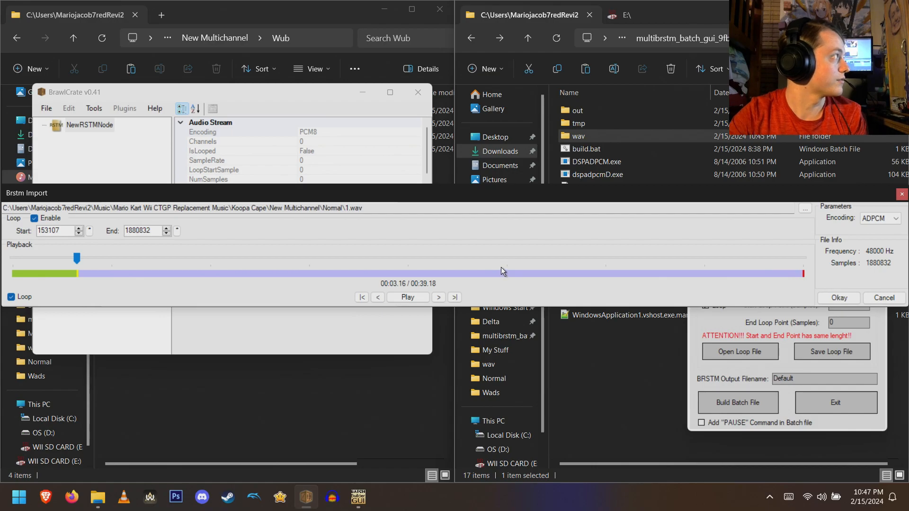
- Preview the loop by jumping near the end of the track and playing through the loop point
{"action": "left_click", "coordinate": [791, 258]}
{"action": "left_click", "coordinate": [413, 299]}
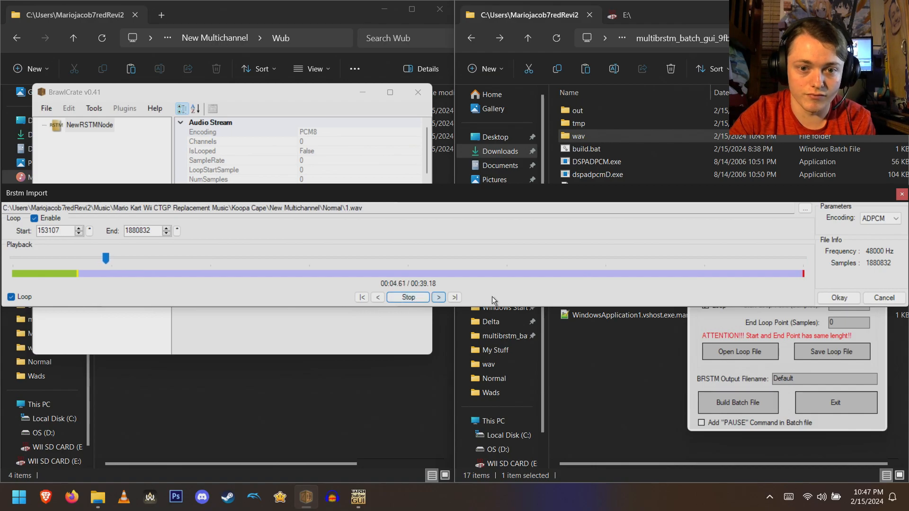
{"action": "left_click", "coordinate": [755, 258]}
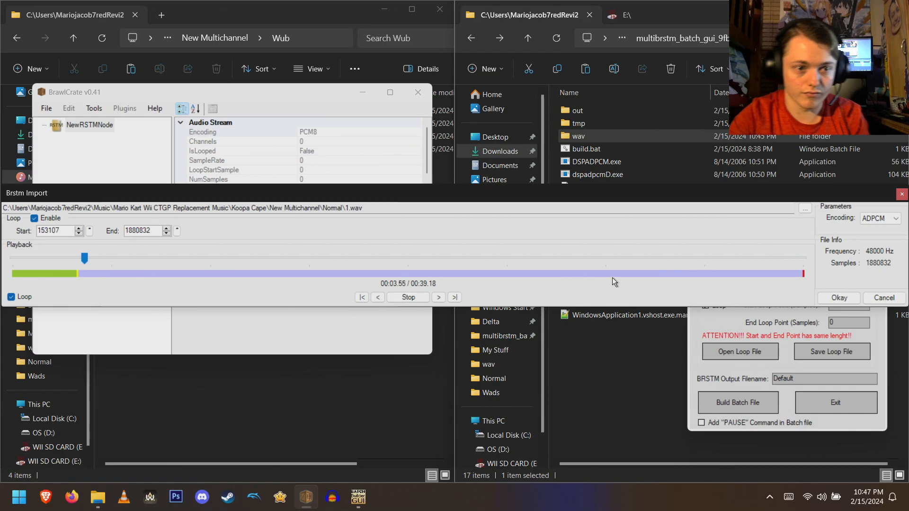
{"action": "left_click", "coordinate": [756, 257]}
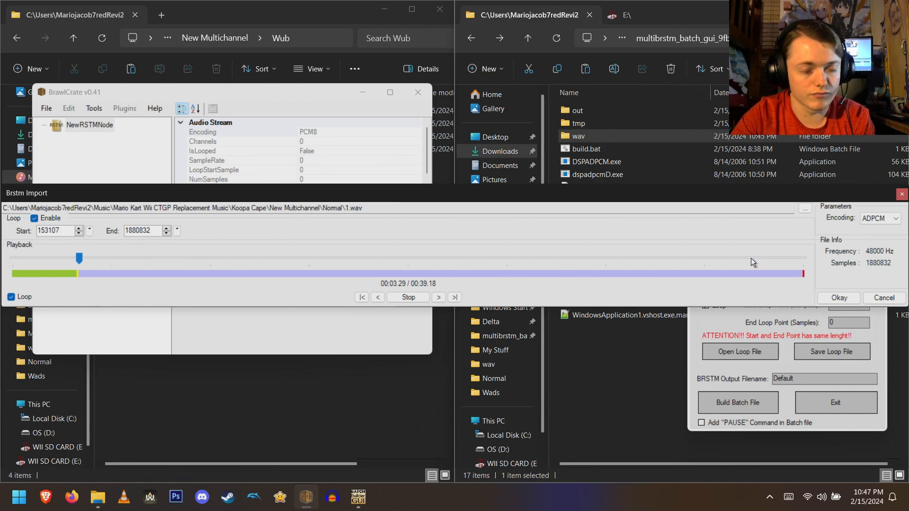
{"action": "left_click", "coordinate": [404, 299]}
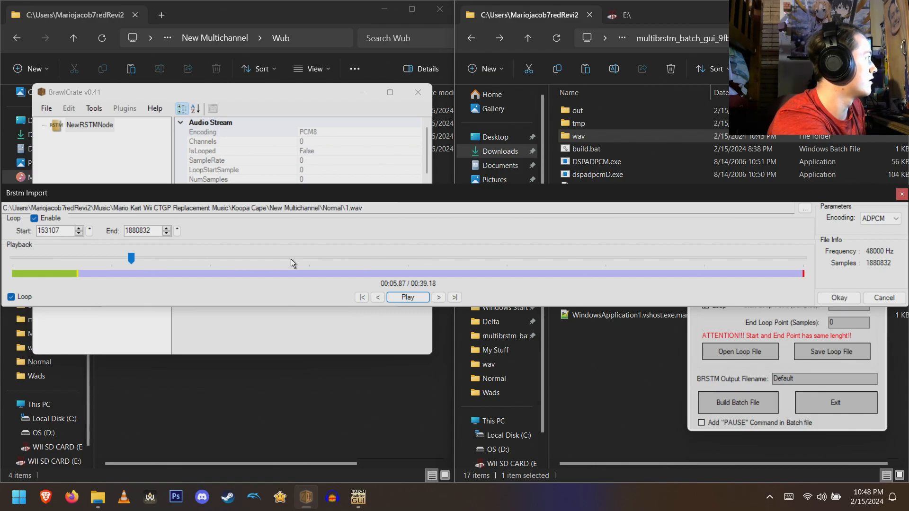
{"action": "left_click", "coordinate": [732, 258]}
{"action": "left_click", "coordinate": [410, 296]}
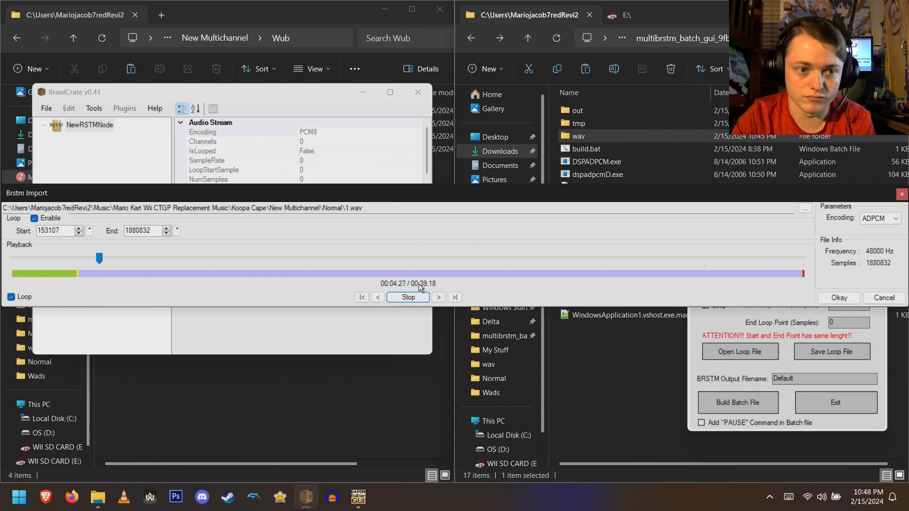
{"action": "left_click", "coordinate": [423, 298]}
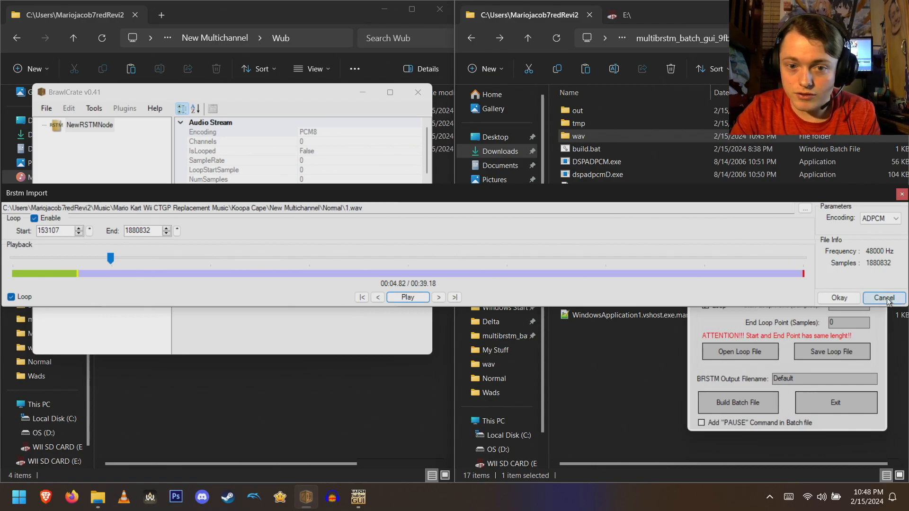
- Set the Start Loop Point in Multi Stream BRSTM GUI to 153107 samples
{"action": "left_click_drag", "start_coordinate": [740, 192], "coordinate": [738, 46]}
{"action": "left_click_drag", "start_coordinate": [754, 245], "coordinate": [427, 204]}
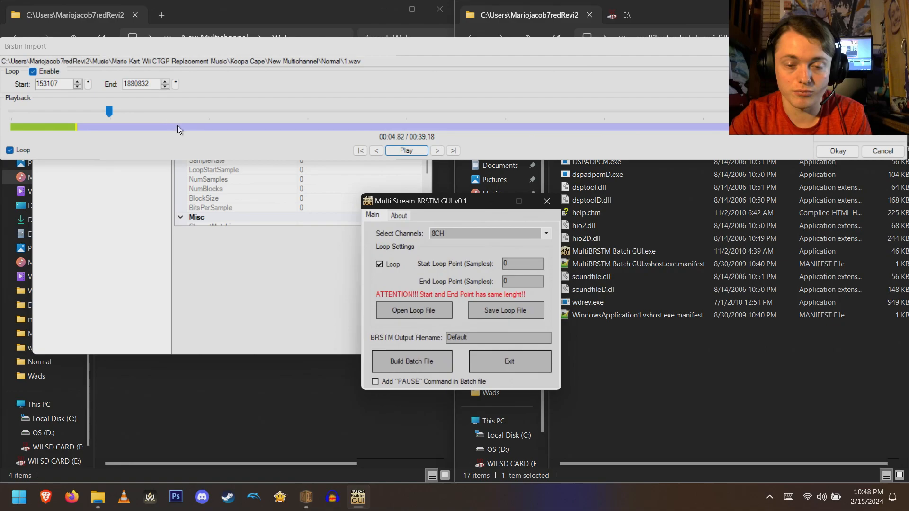
{"action": "double_click", "coordinate": [514, 265]}
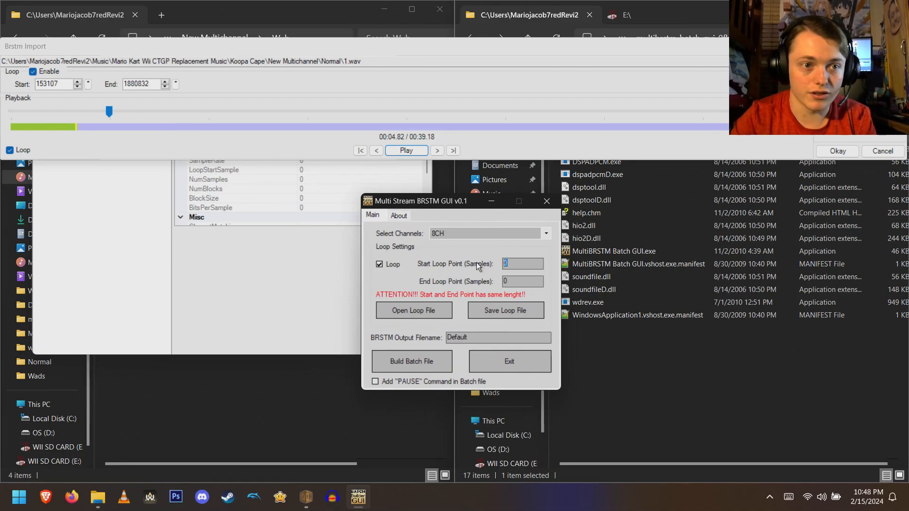
{"action": "type", "text": "153107"}
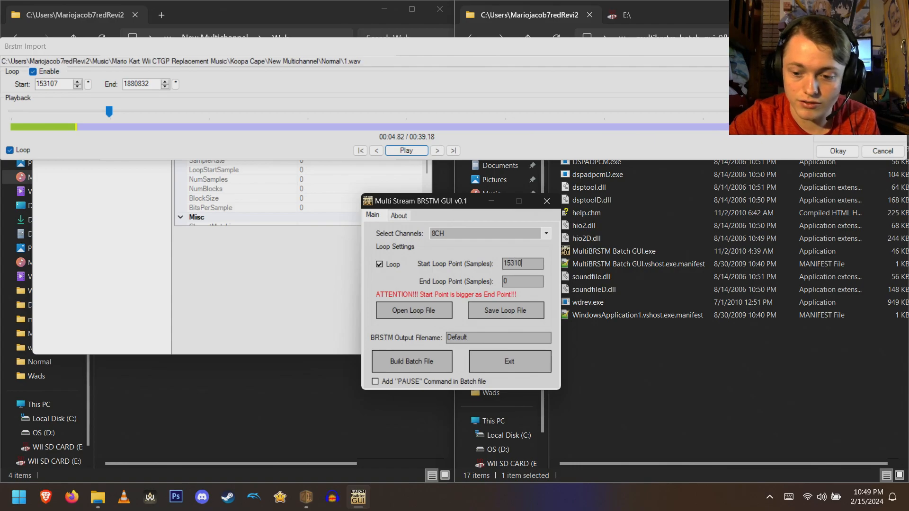
- Set the End Loop Point to 1880832 samples
{"action": "double_click", "coordinate": [513, 282]}
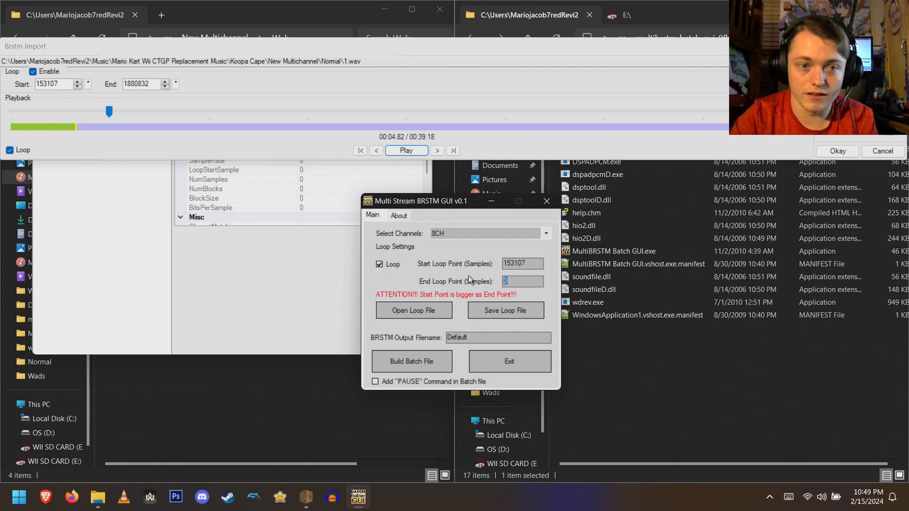
{"action": "type", "text": "1880"}
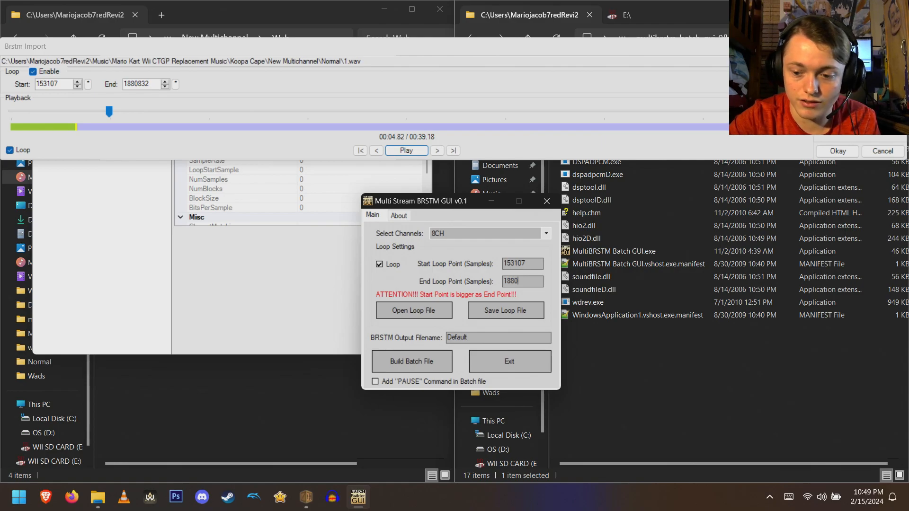
{"action": "type", "text": "832"}
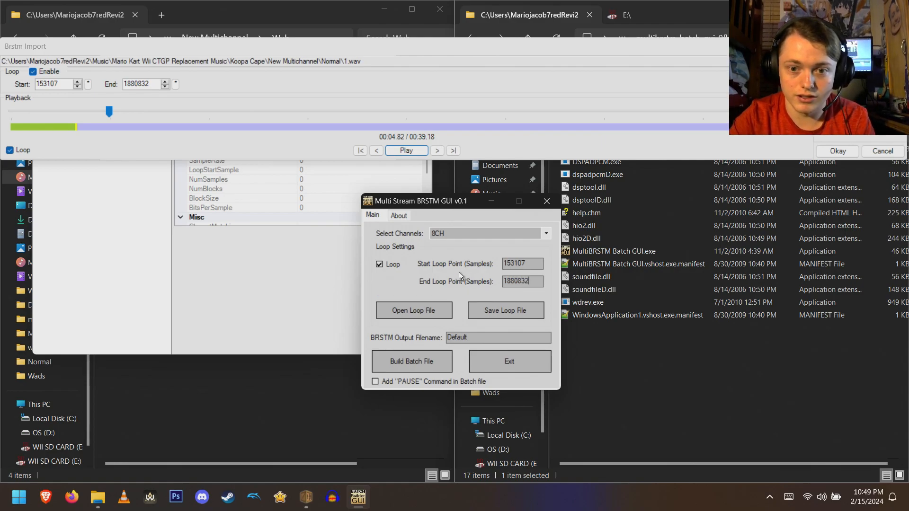
- Look up the Koopa Cape music sections and custom music guide on the wiki pages in the browser
{"action": "left_click", "coordinate": [473, 335]}
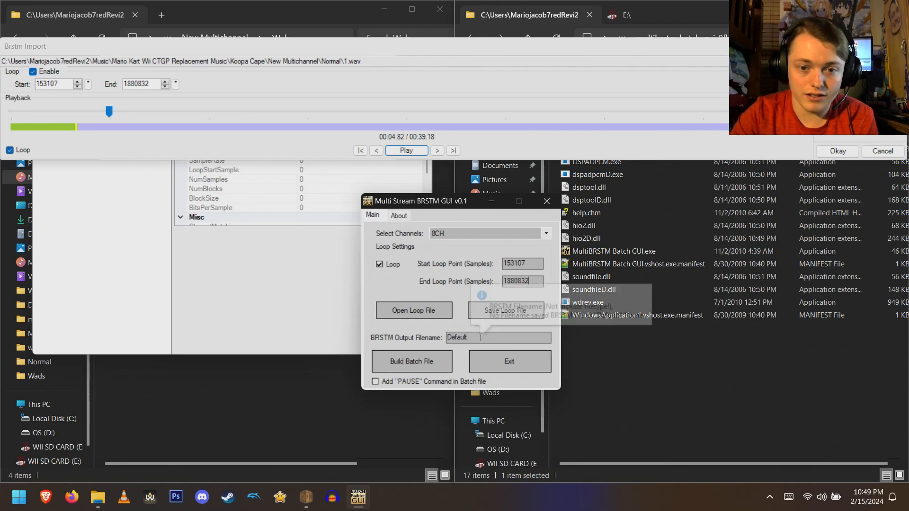
{"action": "mouse_move", "coordinate": [490, 338]}
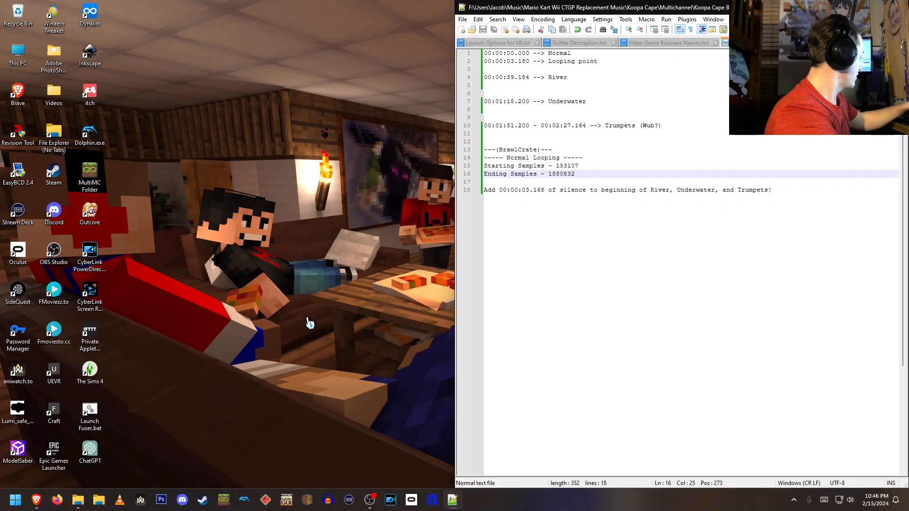
{"action": "left_click", "coordinate": [40, 507]}
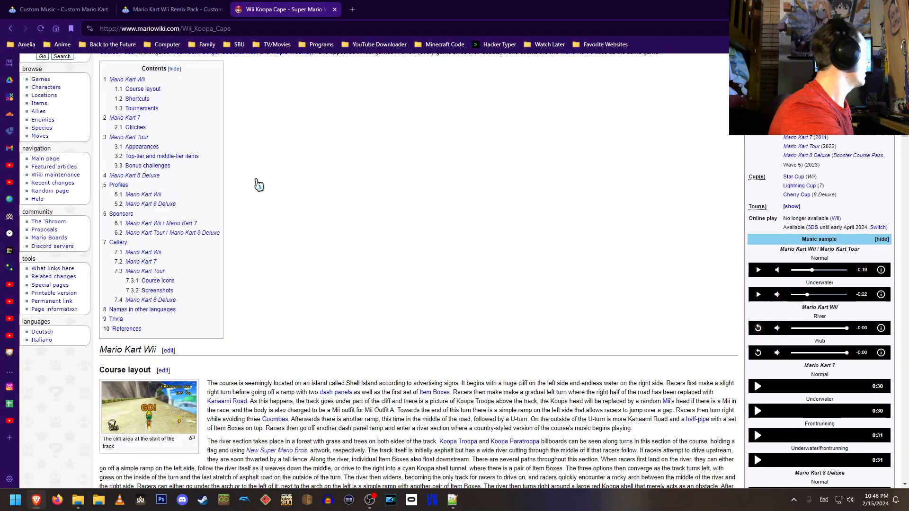
{"action": "left_click", "coordinate": [174, 9]}
{"action": "left_click", "coordinate": [93, 11]}
{"action": "scroll", "coordinate": [213, 189], "scroll_direction": "up", "scroll_amount": 6}
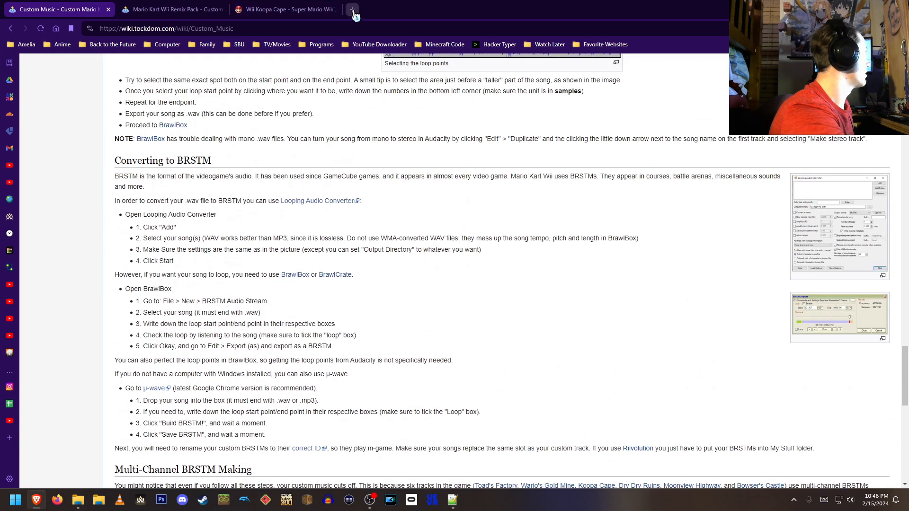
{"action": "scroll", "coordinate": [396, 246], "scroll_direction": "down", "scroll_amount": 1}
{"action": "scroll", "coordinate": [397, 190], "scroll_direction": "up", "scroll_amount": 3}
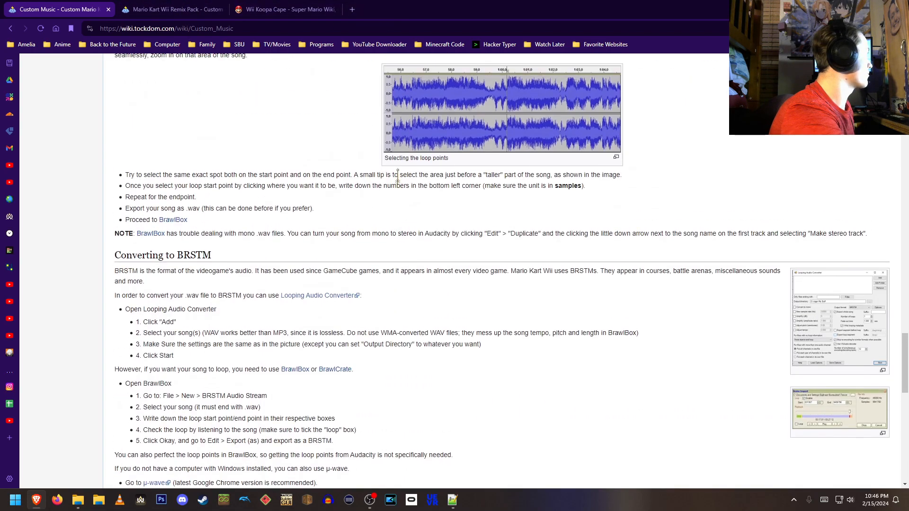
{"action": "left_click", "coordinate": [284, 9]}
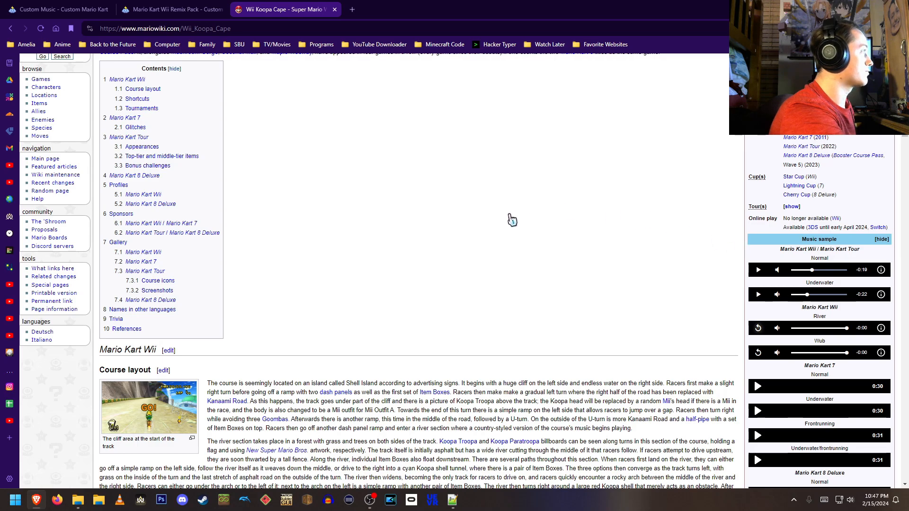
{"action": "left_click", "coordinate": [352, 10]}
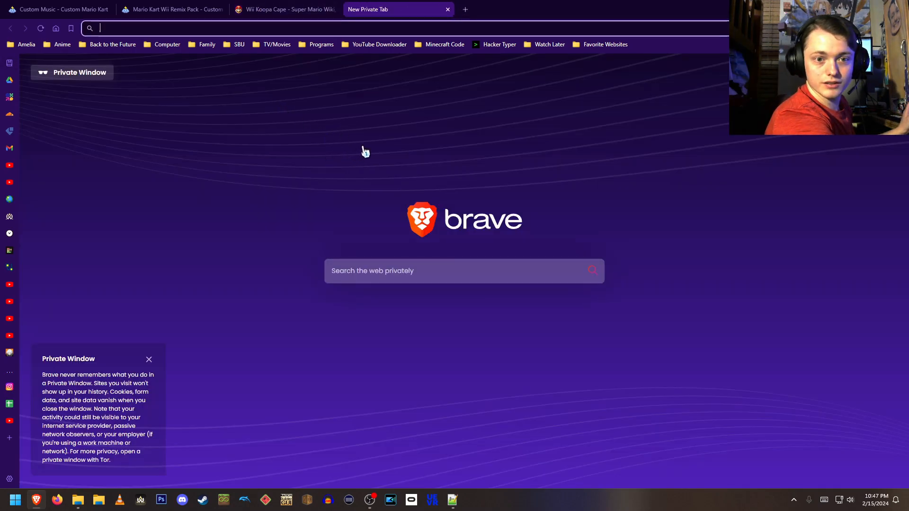
{"action": "left_click", "coordinate": [447, 10]}
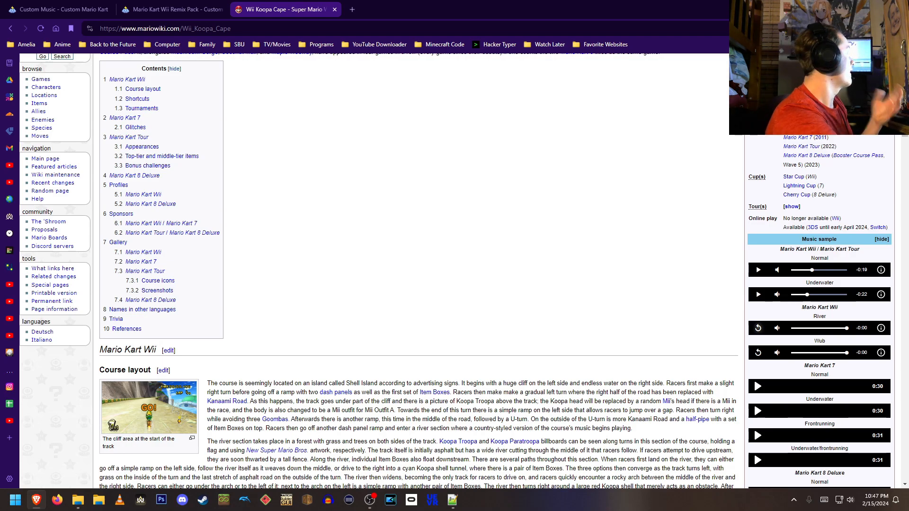
{"action": "left_click", "coordinate": [853, 7]}
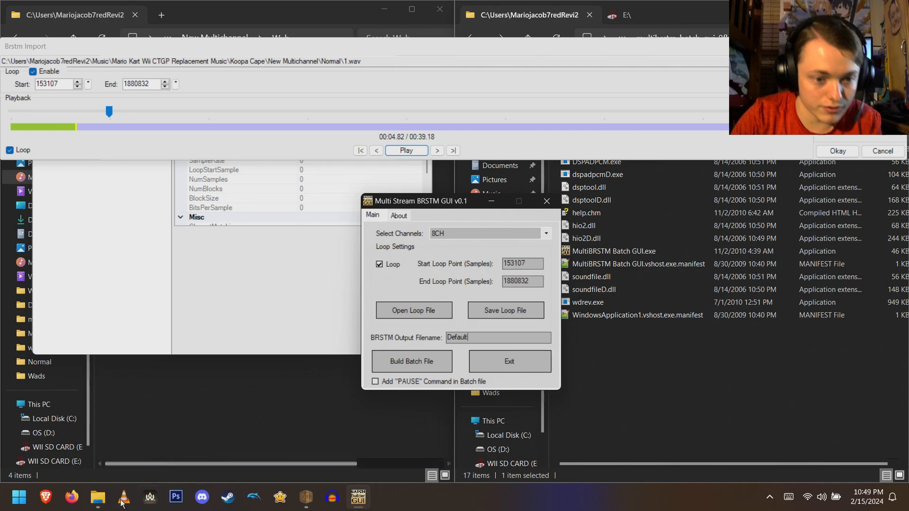
- Navigate to the Koopa Cape folder and select the existing STRM_N_WATER_N.brstm file to copy its name
{"action": "mouse_move", "coordinate": [98, 497]}
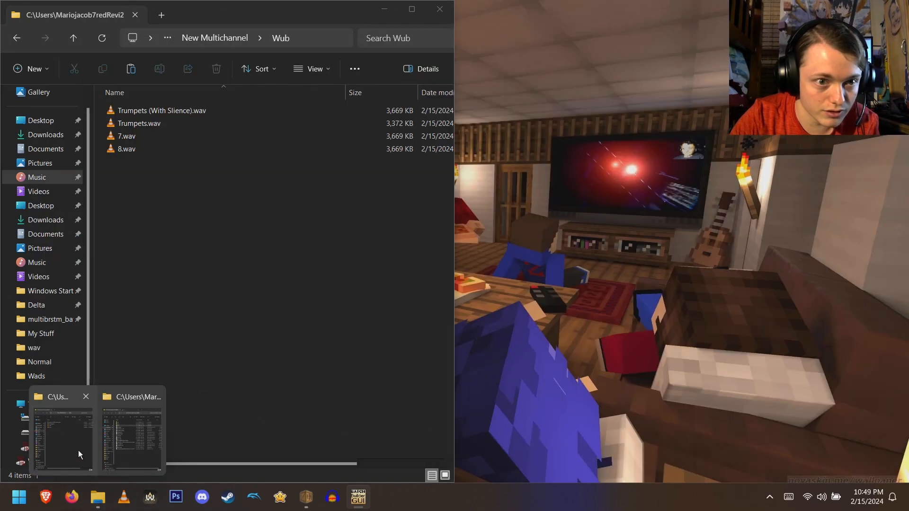
{"action": "left_click", "coordinate": [79, 452]}
{"action": "key", "text": "alt+Left"}
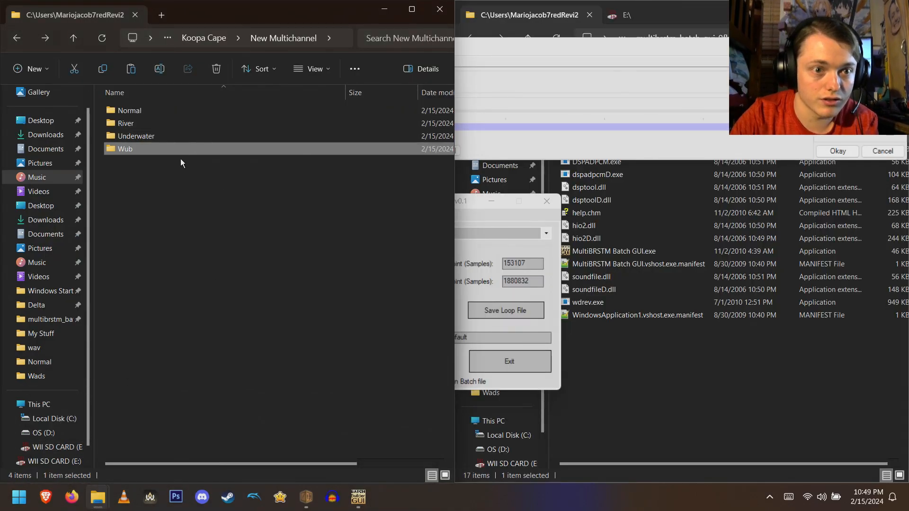
{"action": "double_click", "coordinate": [221, 112]}
{"action": "key", "text": "alt+Left"}
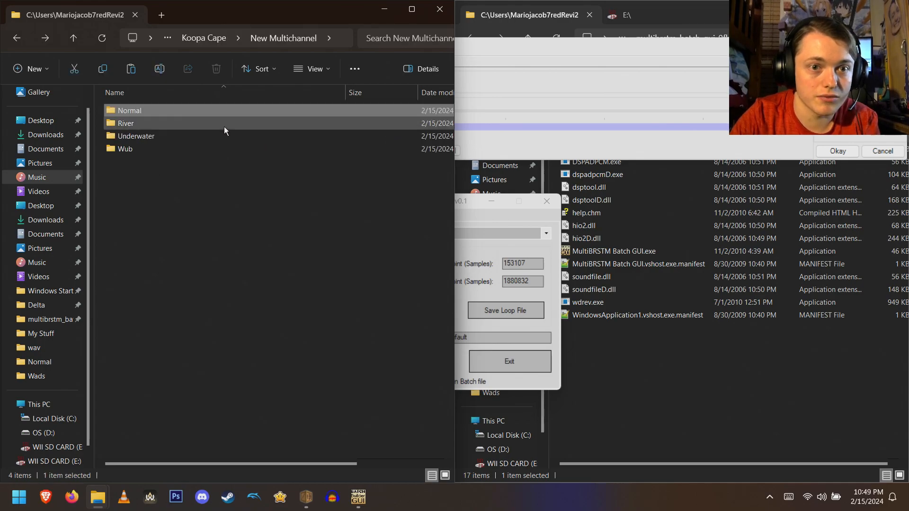
{"action": "key", "text": "alt+Left"}
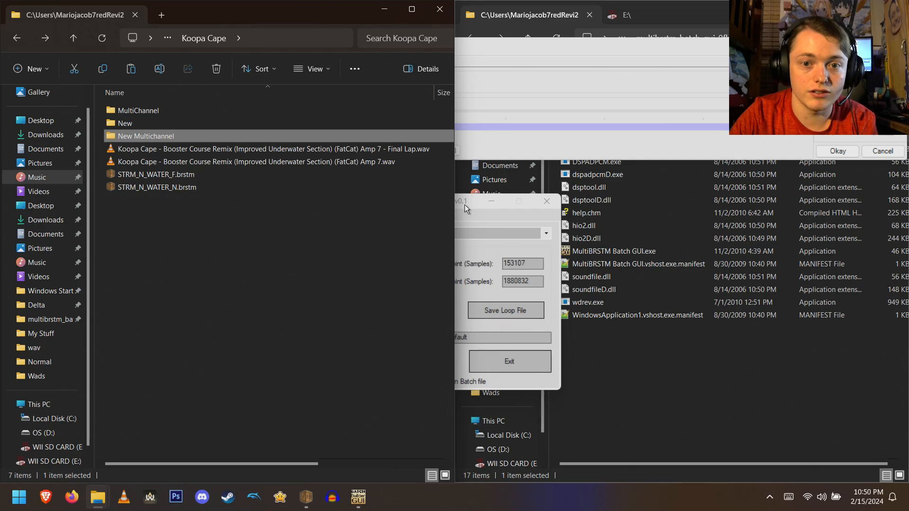
{"action": "left_click", "coordinate": [171, 189]}
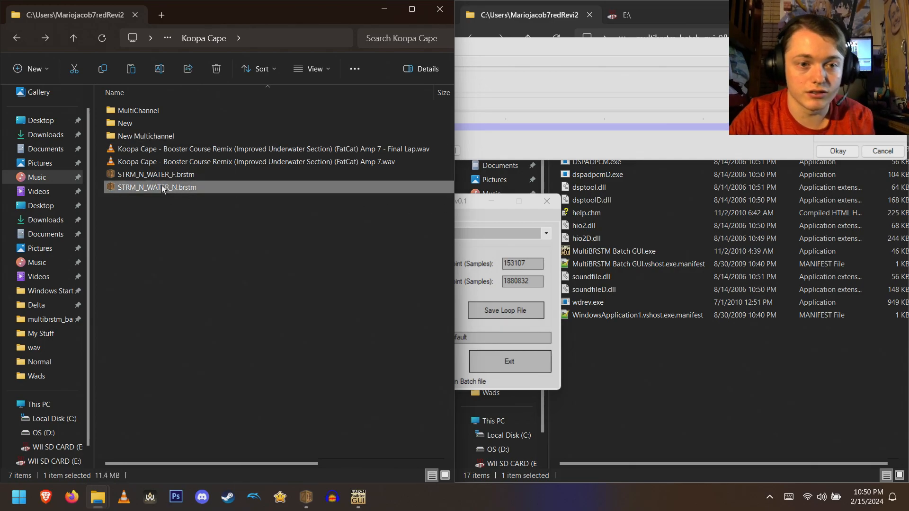
{"action": "left_click", "coordinate": [162, 185]}
- Set the BRSTM output filename to STRM_N_WATER_N in Multi Stream BRSTM GUI
{"action": "left_click", "coordinate": [251, 223]}
{"action": "left_click", "coordinate": [251, 222]}
{"action": "left_click_drag", "start_coordinate": [473, 203], "coordinate": [466, 203]}
{"action": "key", "text": "BackSpace"}
{"action": "key", "text": "BackSpace"}
{"action": "key", "text": "BackSpace"}
{"action": "key", "text": "BackSpace"}
{"action": "key", "text": "BackSpace"}
{"action": "key", "text": "BackSpace"}
{"action": "key", "text": "BackSpace"}
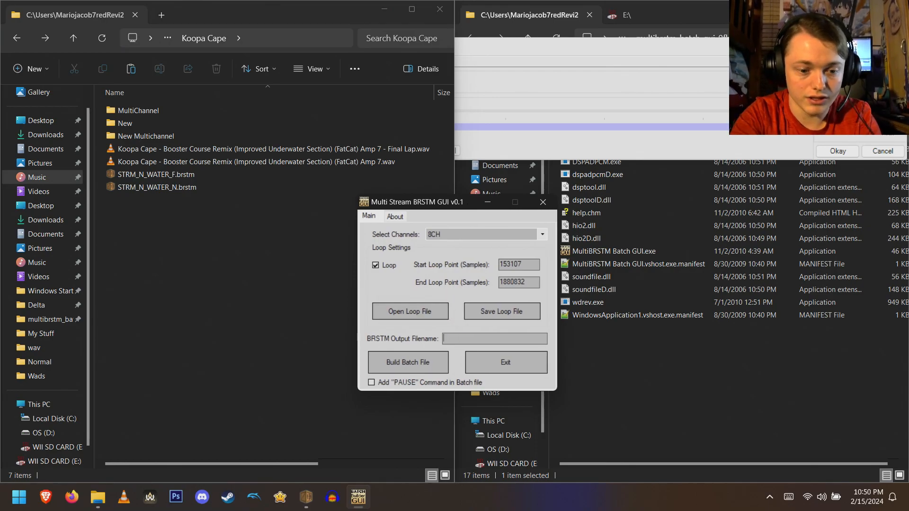
{"action": "type", "text": "STRM_"}
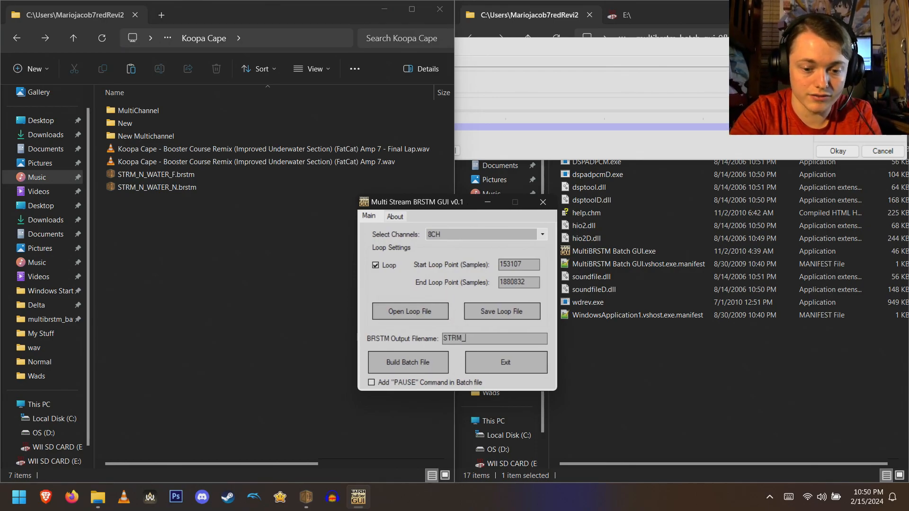
{"action": "type", "text": "N_WATER_"}
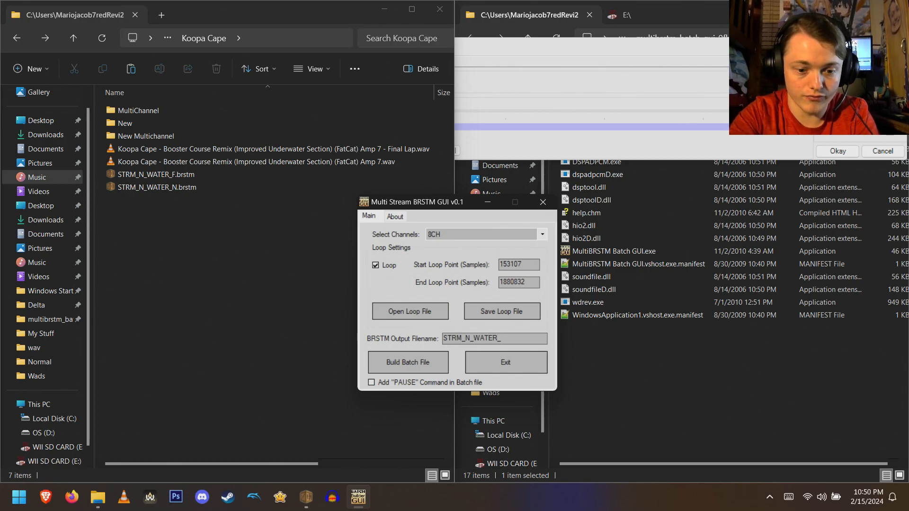
{"action": "type", "text": "N"}
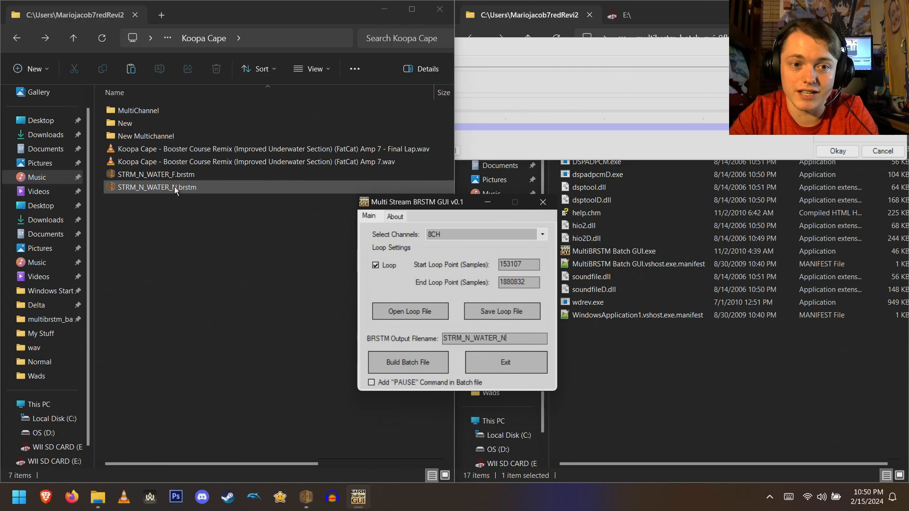
- Build the batch file from the Multi Stream BRSTM GUI settings
{"action": "left_click", "coordinate": [530, 45]}
{"action": "left_click", "coordinate": [444, 204]}
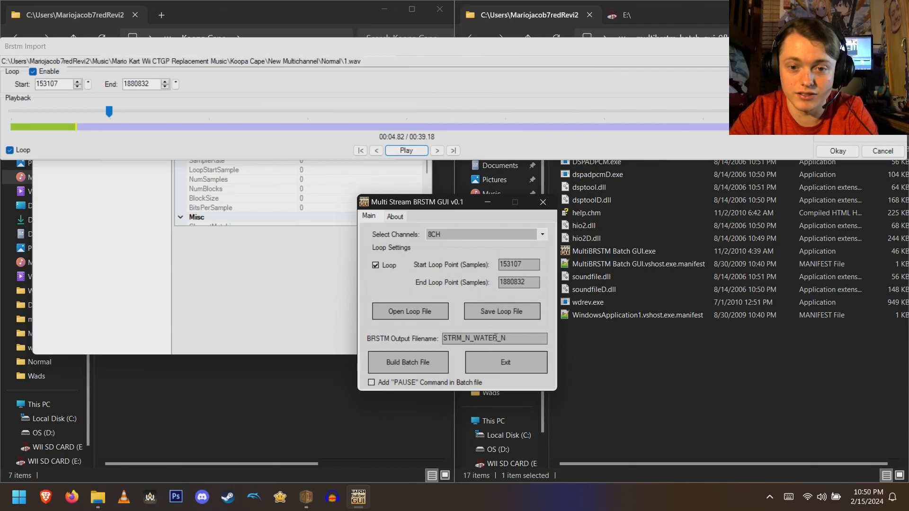
{"action": "left_click", "coordinate": [423, 362]}
{"action": "left_click", "coordinate": [480, 287]}
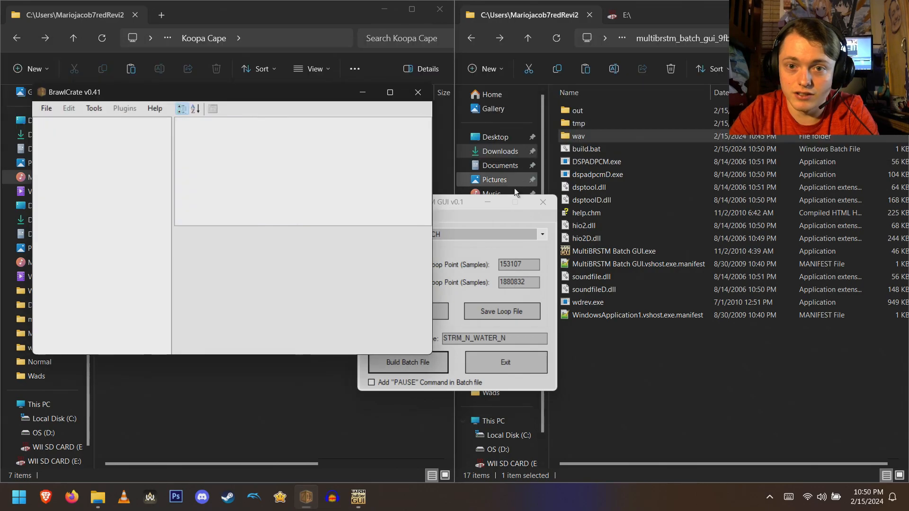
- Close BrawlCrate and the Multi Stream BRSTM GUI, then run build.bat to convert the channels
{"action": "left_click", "coordinate": [415, 91]}
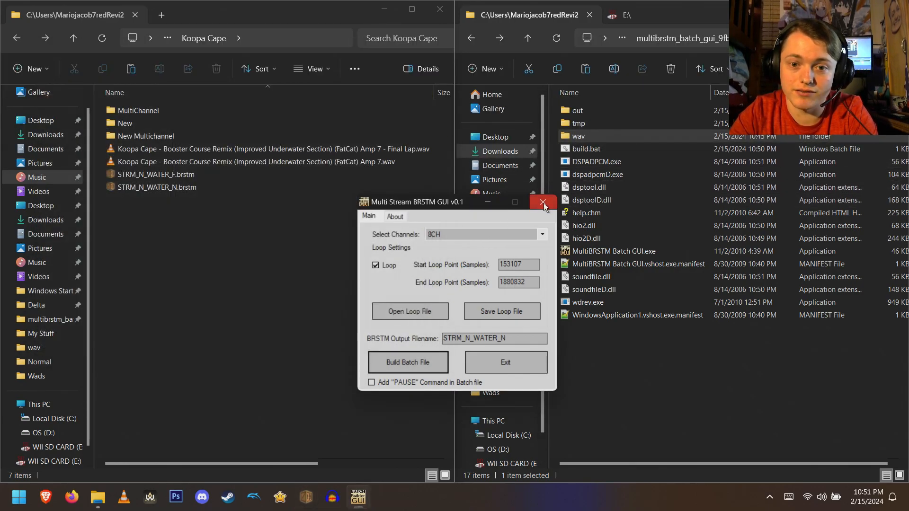
{"action": "left_click", "coordinate": [543, 204]}
{"action": "double_click", "coordinate": [614, 148]}
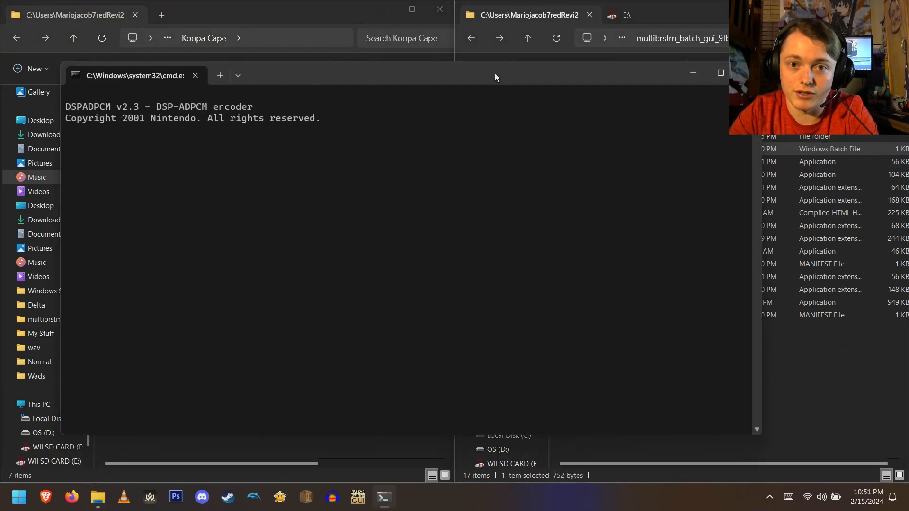
{"action": "left_click_drag", "start_coordinate": [495, 73], "coordinate": [1, 161]}
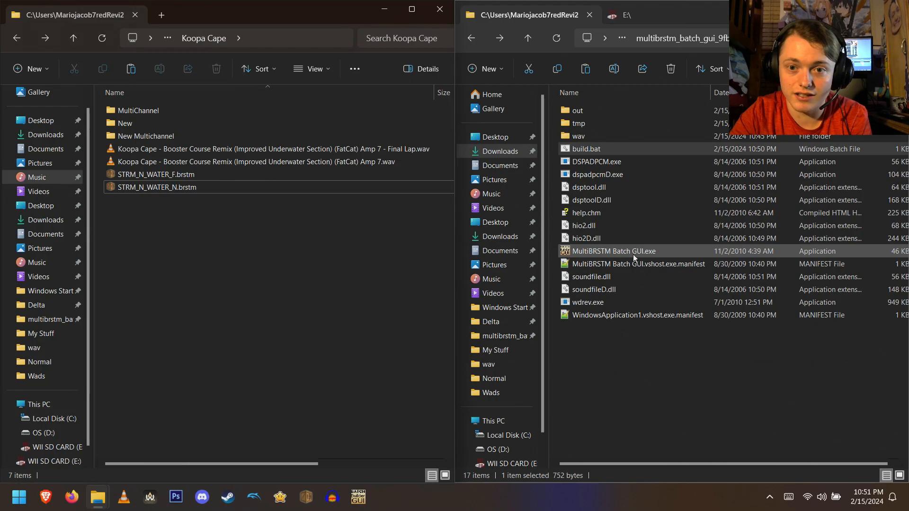
- Check the wav folder, then open the out folder and select the generated STRM_N_WATER_N.brstm
{"action": "double_click", "coordinate": [592, 135]}
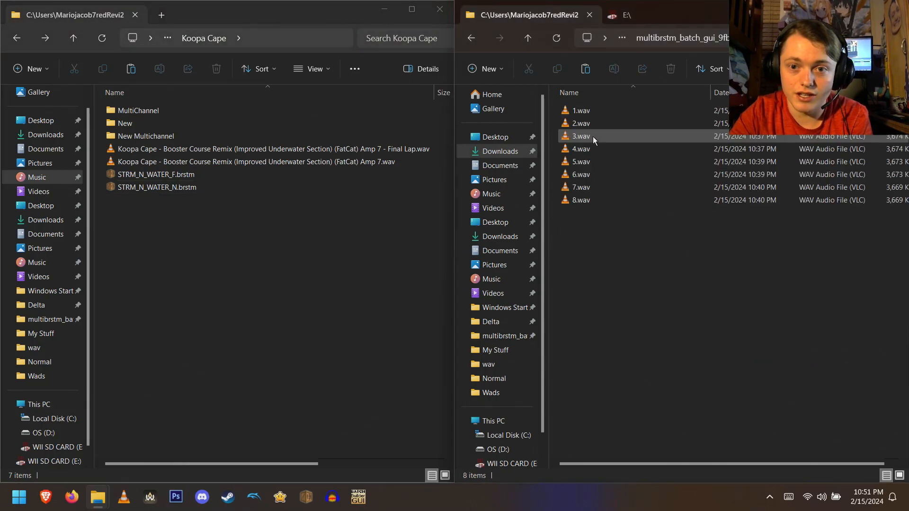
{"action": "key", "text": "alt+Left"}
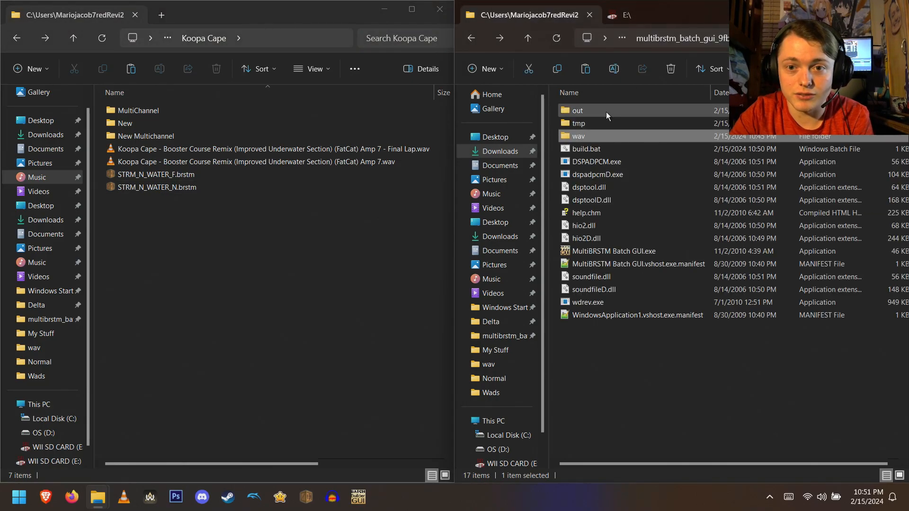
{"action": "double_click", "coordinate": [605, 112]}
{"action": "left_click", "coordinate": [627, 111]}
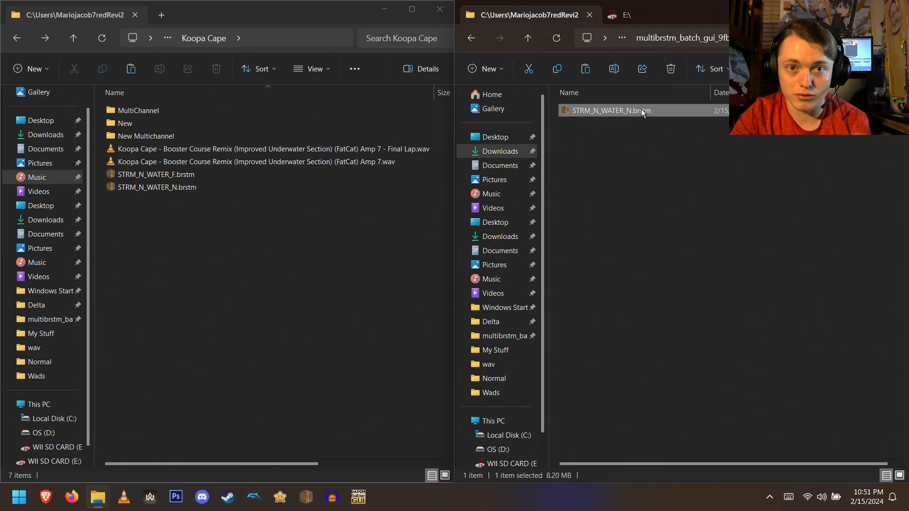
{"action": "right_click", "coordinate": [641, 110]}
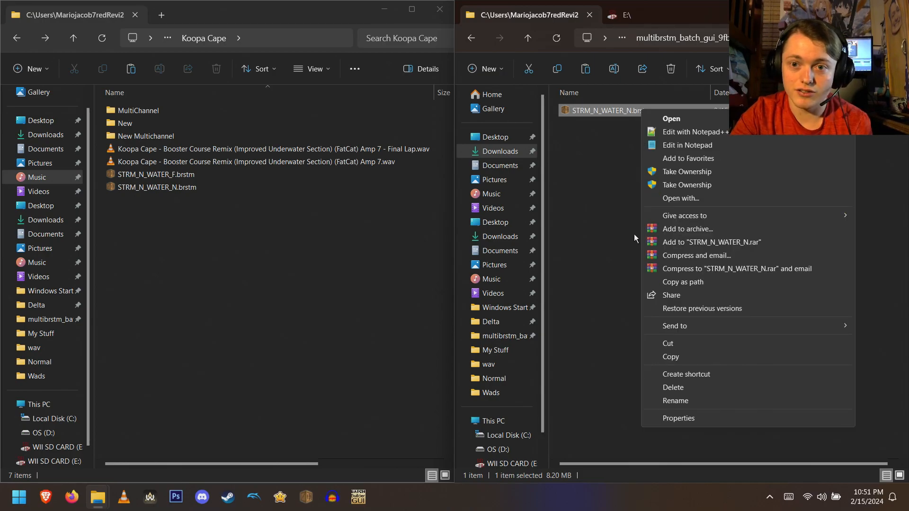
{"action": "left_click", "coordinate": [671, 419]}
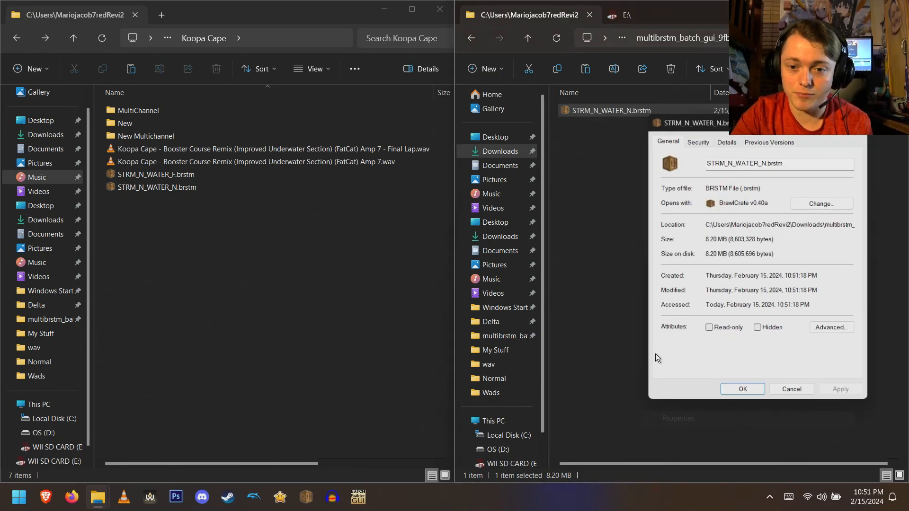
{"action": "left_click", "coordinate": [803, 204]}
{"action": "scroll", "coordinate": [391, 355], "scroll_direction": "down", "scroll_amount": 3}
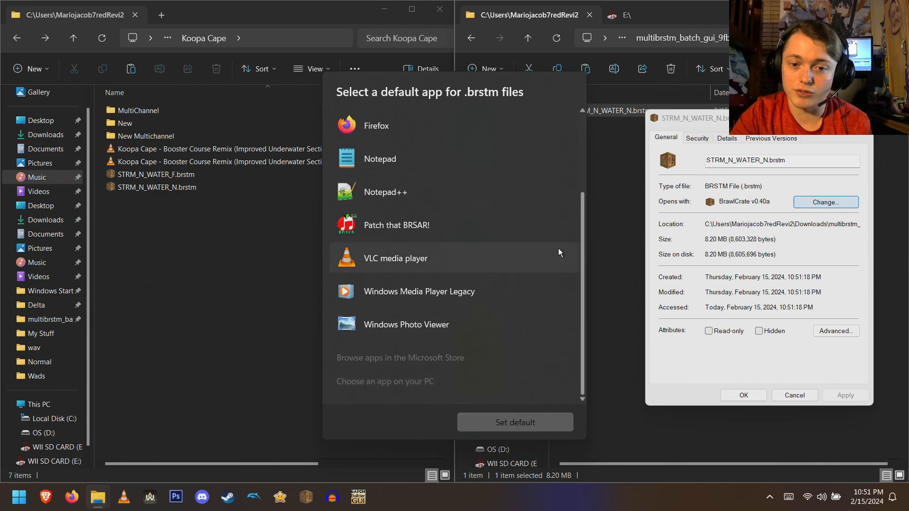
{"action": "left_click", "coordinate": [674, 166]}
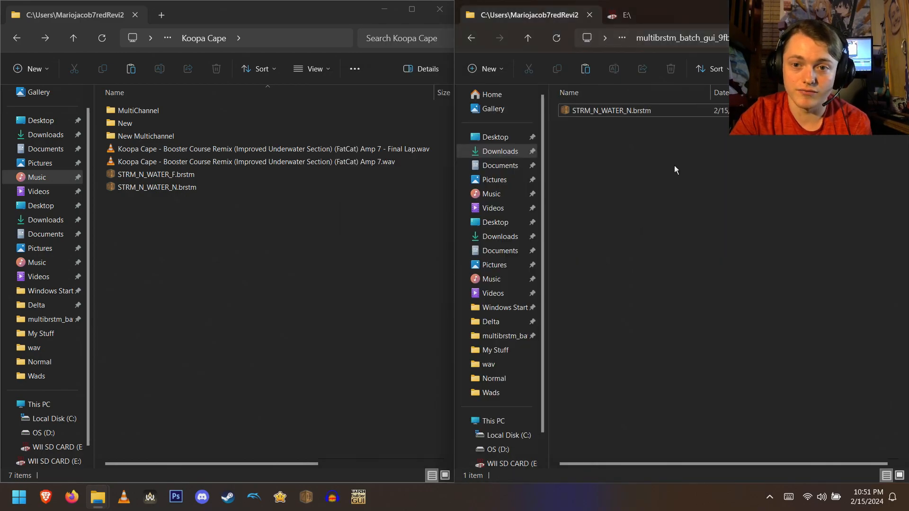
{"action": "key", "text": "alt+Tab"}
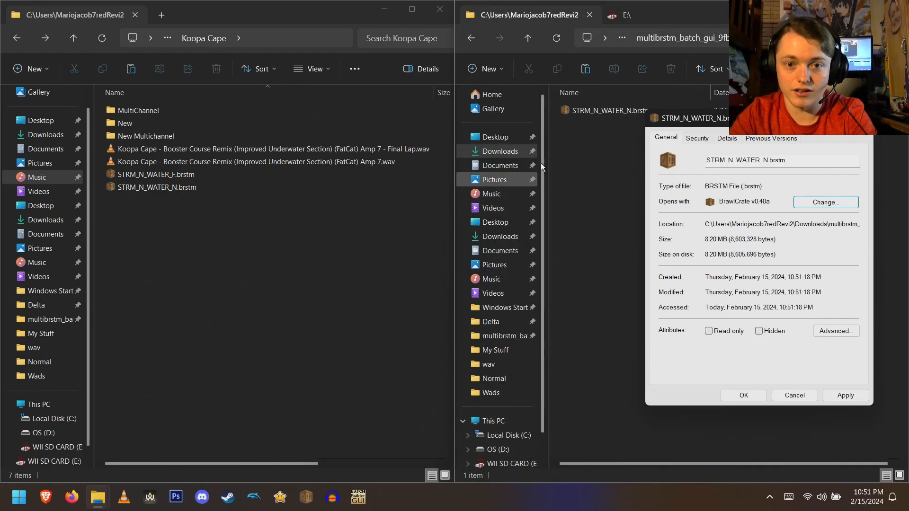
{"action": "key", "text": "Escape"}
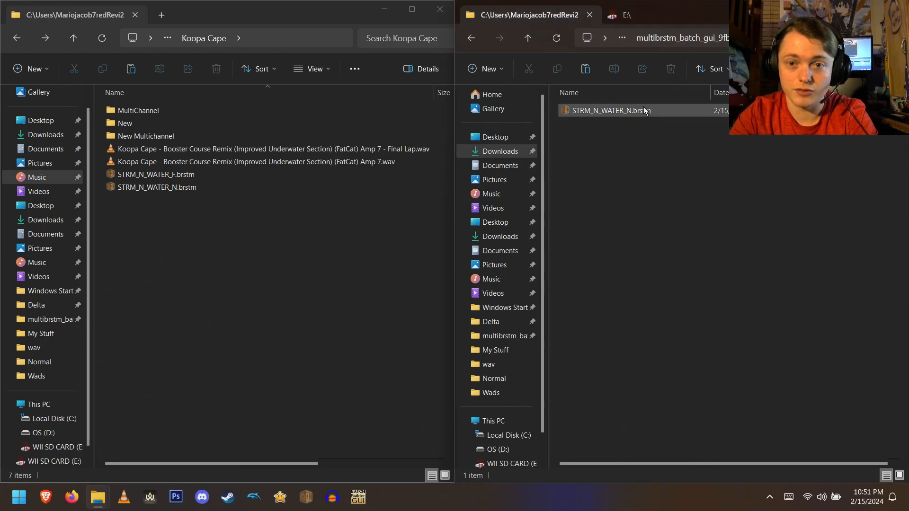
- Open STRM_N_WATER_N.brstm in BrawlCrate, lower the playback volume and play it to check the result
{"action": "double_click", "coordinate": [644, 110]}
{"action": "left_click", "coordinate": [643, 369]}
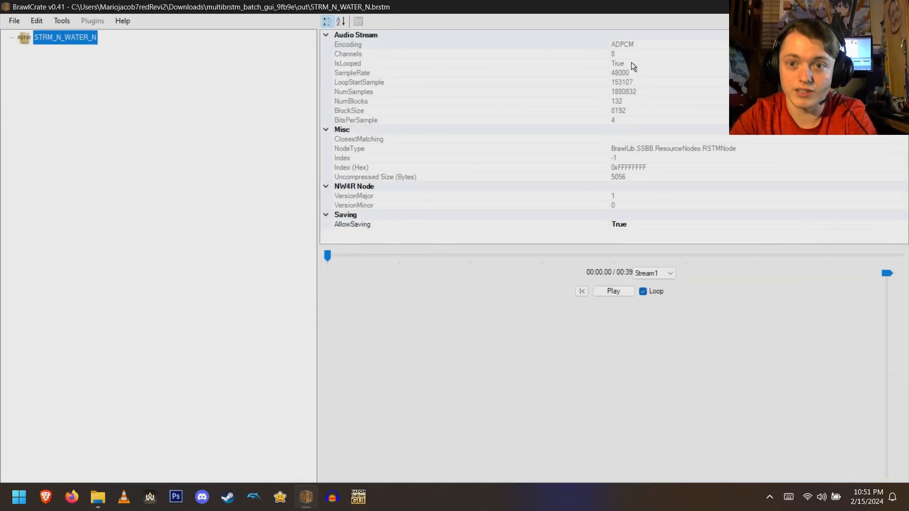
{"action": "left_click", "coordinate": [665, 274]}
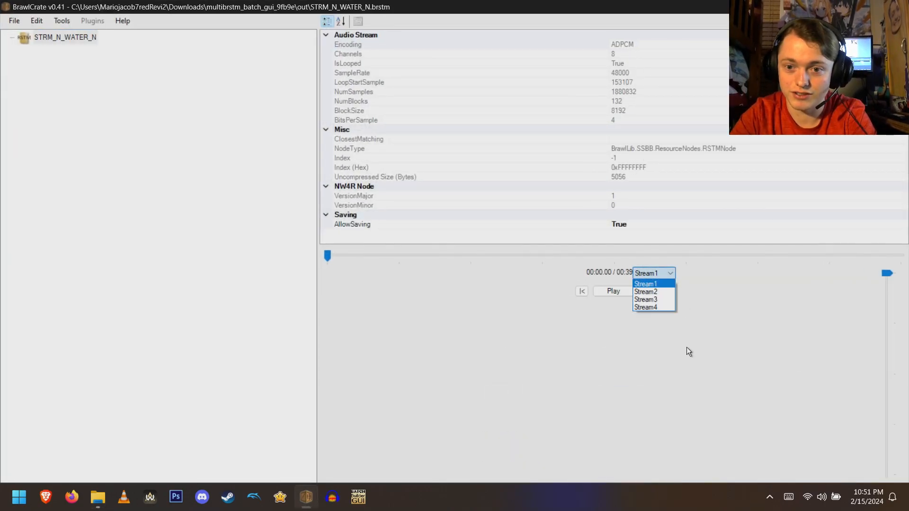
{"action": "left_click", "coordinate": [689, 328]}
{"action": "left_click_drag", "start_coordinate": [884, 274], "coordinate": [887, 398]}
{"action": "left_click", "coordinate": [610, 291]}
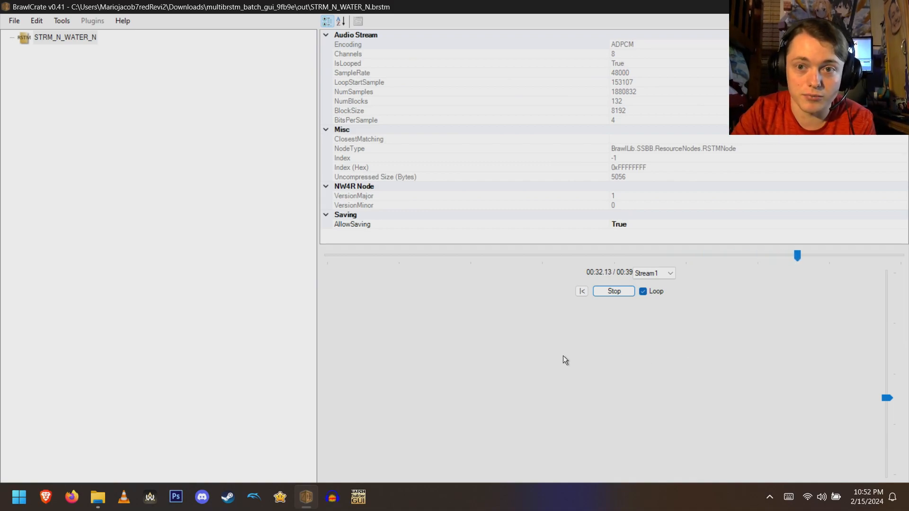
- Inspect the loop and sample properties, then listen to each of the four streams in turn before returning to Stream1
{"action": "left_click", "coordinate": [391, 88]}
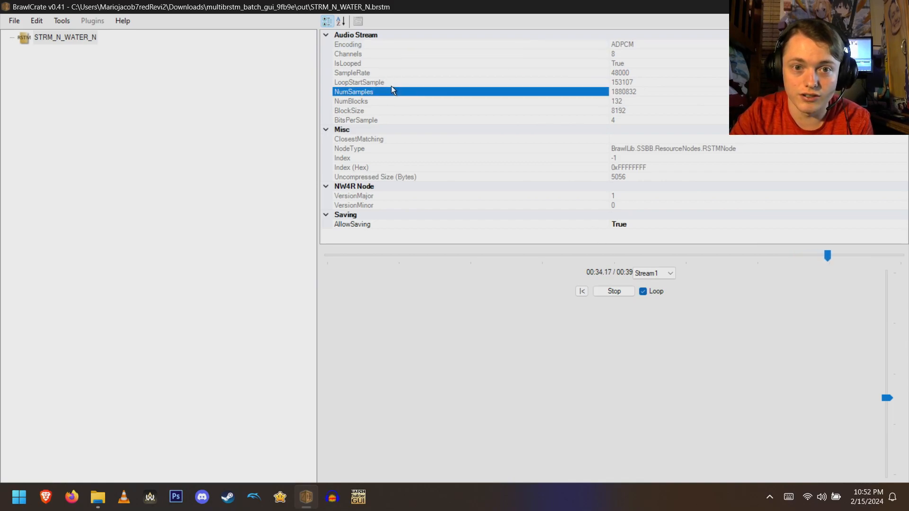
{"action": "left_click", "coordinate": [392, 83]}
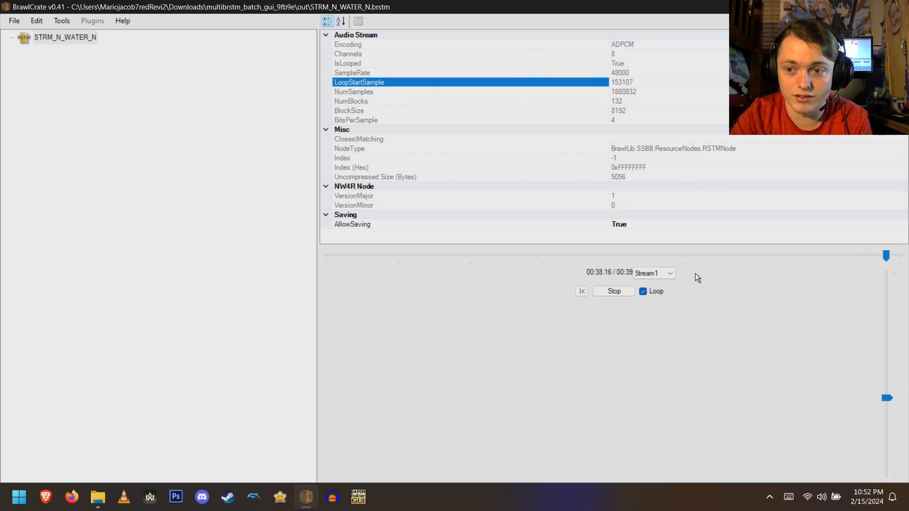
{"action": "left_click", "coordinate": [658, 274]}
{"action": "left_click", "coordinate": [658, 286]}
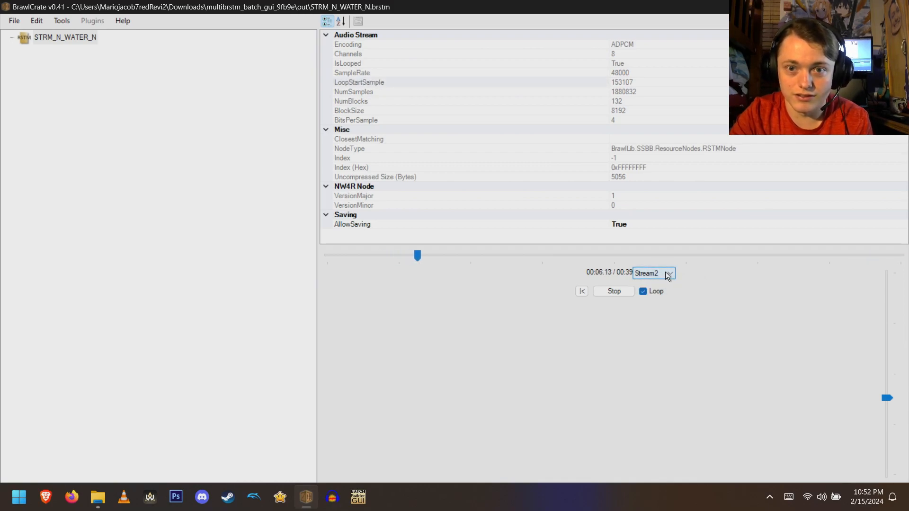
{"action": "left_click", "coordinate": [666, 273]}
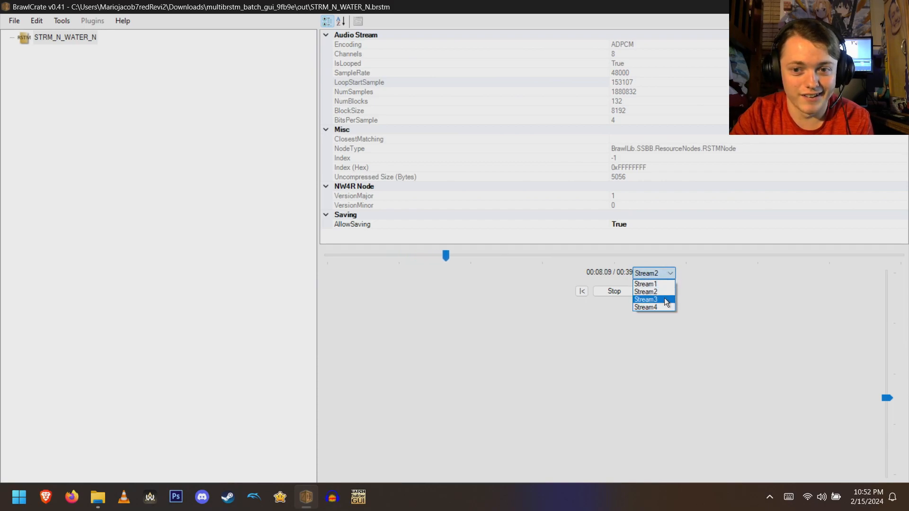
{"action": "left_click", "coordinate": [663, 298]}
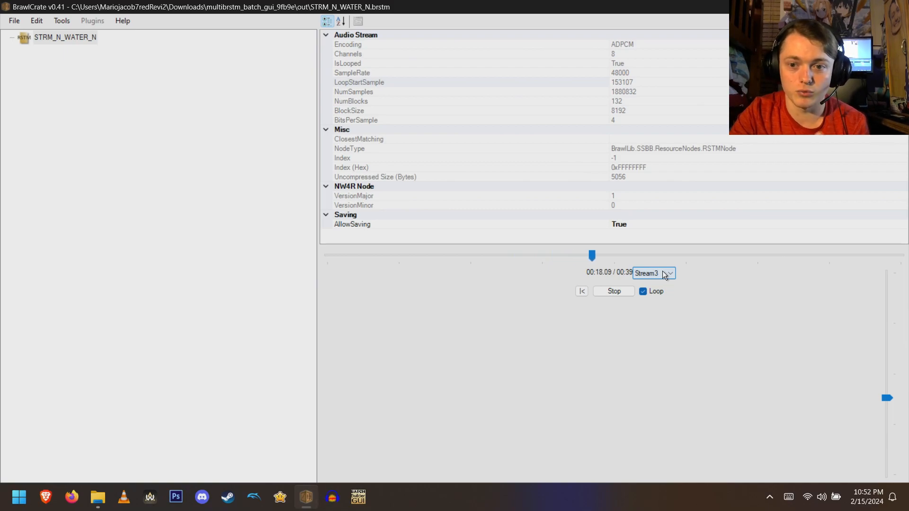
{"action": "left_click", "coordinate": [663, 273]}
{"action": "left_click", "coordinate": [661, 307]}
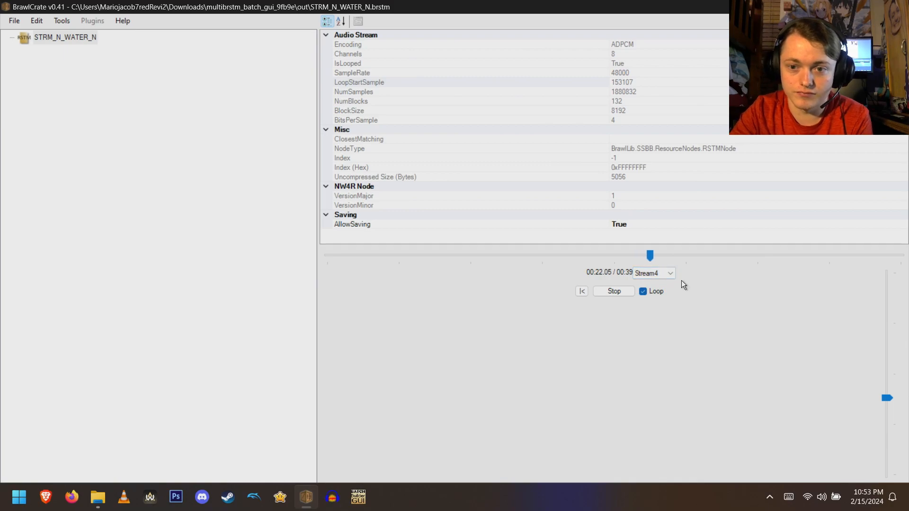
{"action": "left_click", "coordinate": [671, 275]}
{"action": "left_click", "coordinate": [665, 299]}
{"action": "left_click", "coordinate": [668, 274]}
{"action": "left_click", "coordinate": [667, 293]}
{"action": "left_click", "coordinate": [667, 274]}
{"action": "left_click", "coordinate": [663, 285]}
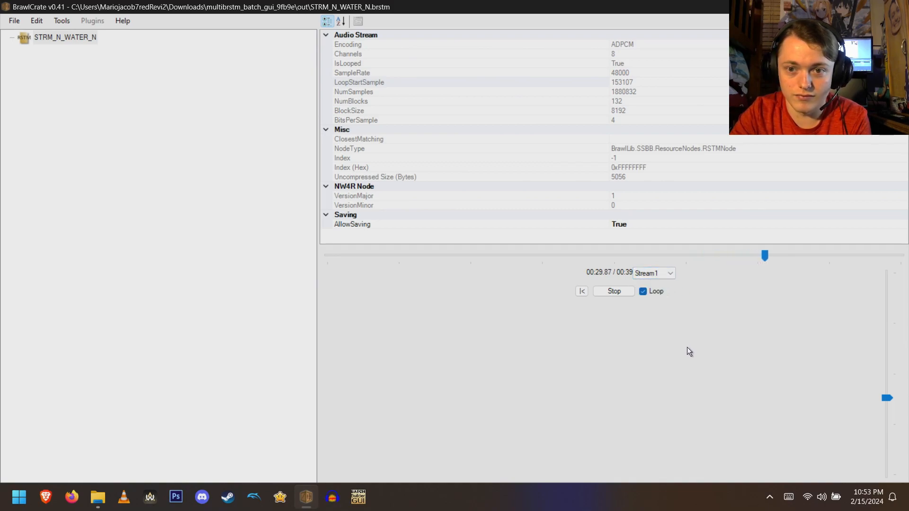
- Lower the playback volume further, stop playback and close BrawlCrate
{"action": "left_click_drag", "start_coordinate": [886, 398], "coordinate": [887, 425]}
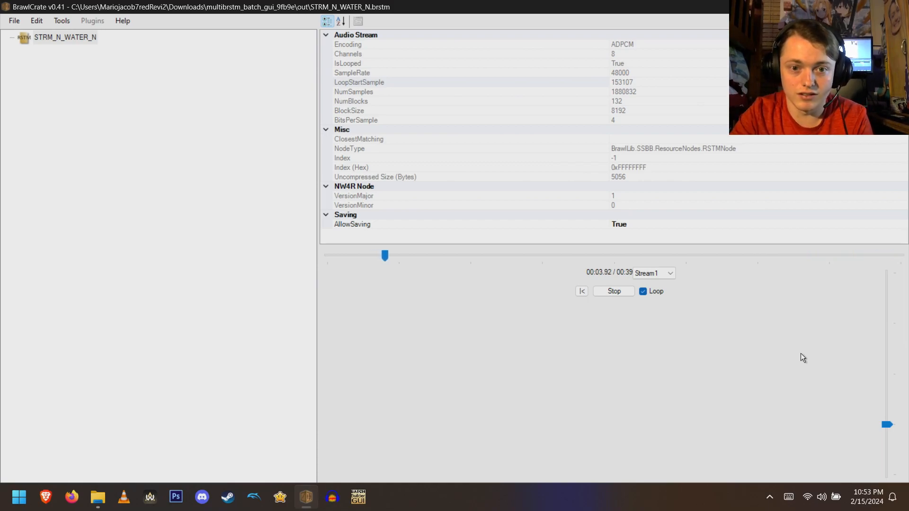
{"action": "left_click", "coordinate": [624, 293]}
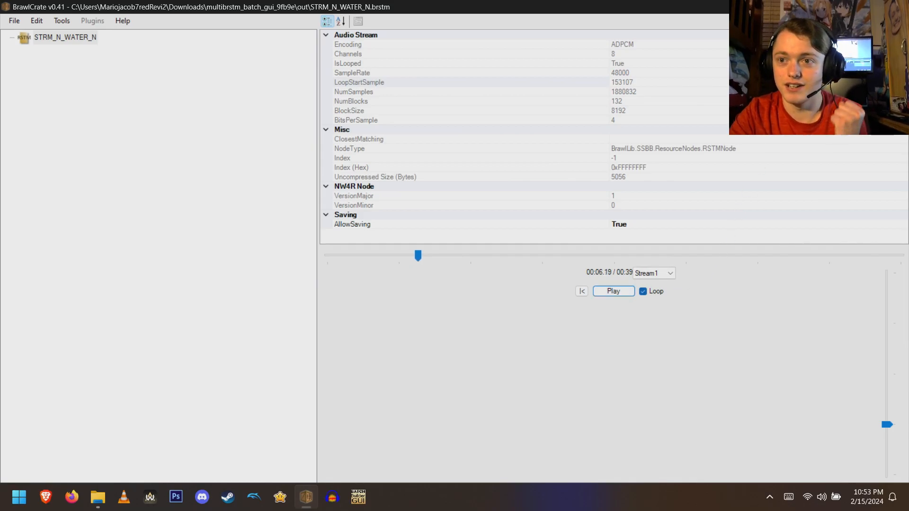
{"action": "left_click", "coordinate": [898, 7]}
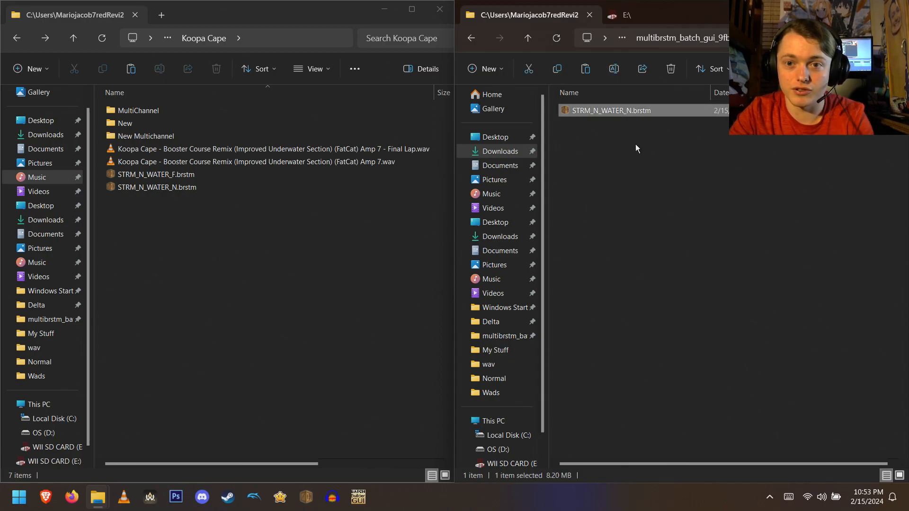
- Paste STRM_N_WATER_N.brstm into the New Multichannel folder
{"action": "double_click", "coordinate": [215, 134]}
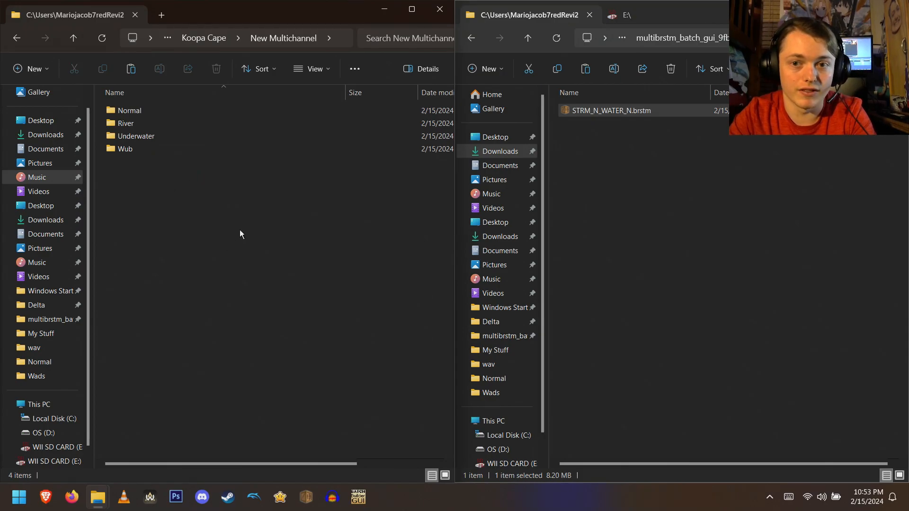
{"action": "key", "text": "ctrl+v"}
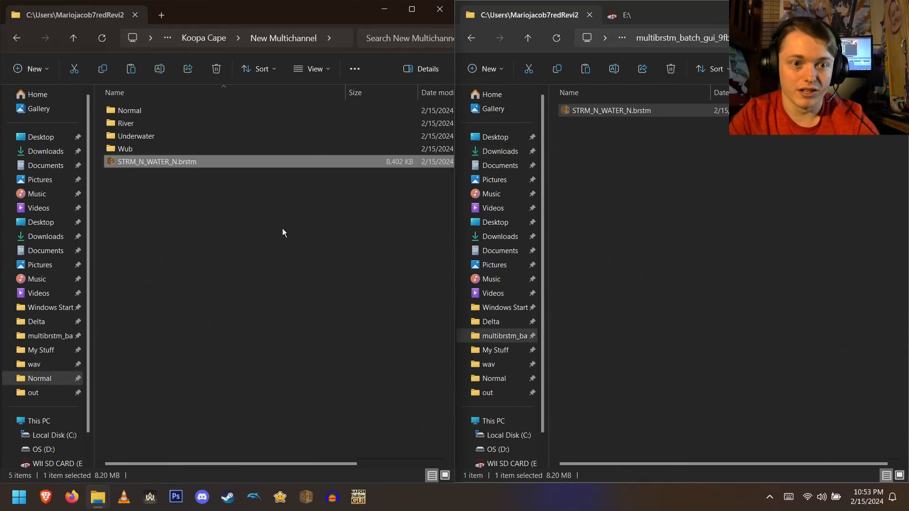
{"action": "left_click", "coordinate": [285, 229]}
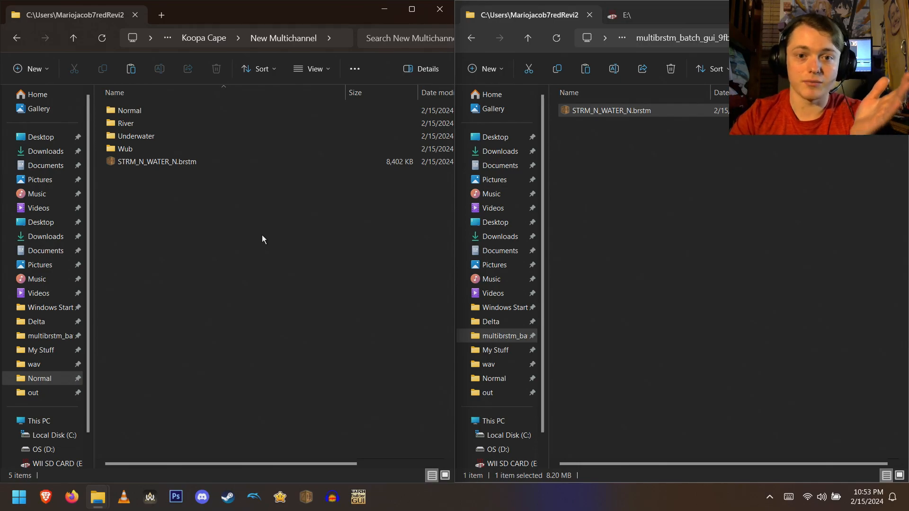
- Open the Koopa Cape Booster Course Remix Amp 7 WAV in Audacity
{"action": "left_click", "coordinate": [331, 497]}
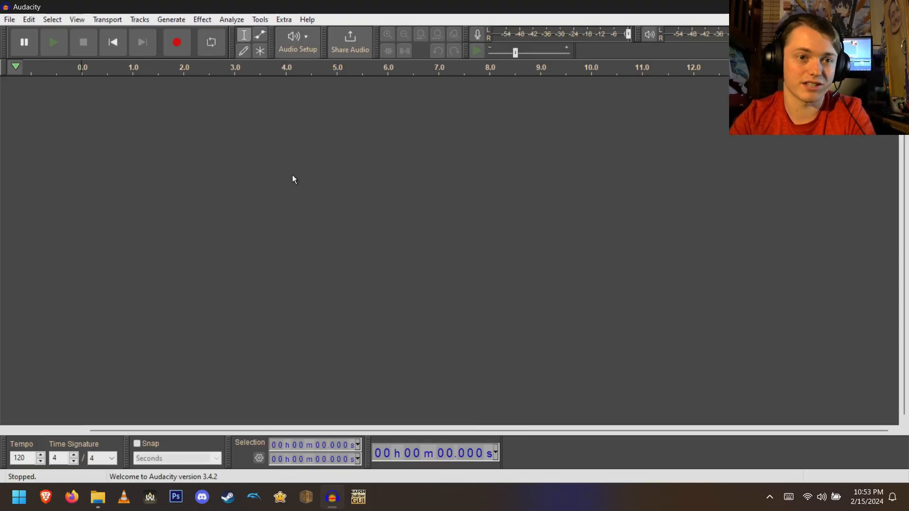
{"action": "key", "text": "ctrl+o"}
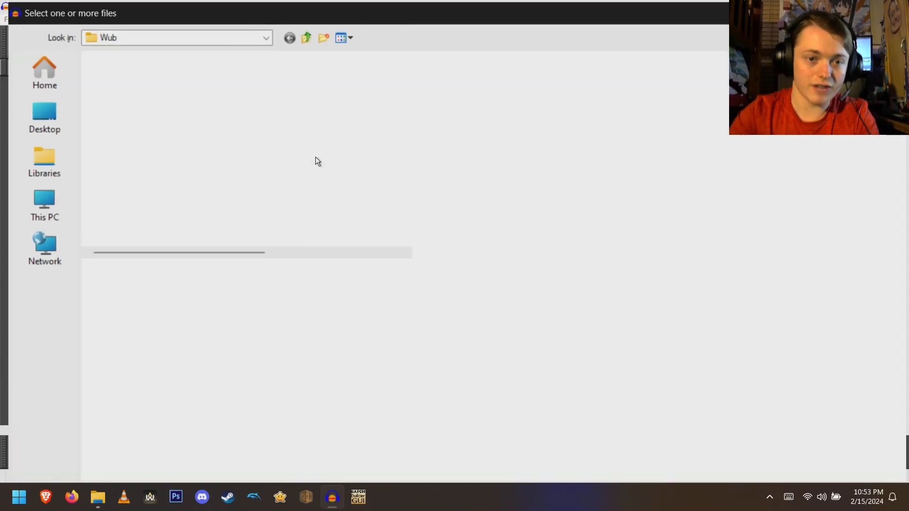
{"action": "left_click", "coordinate": [245, 29]}
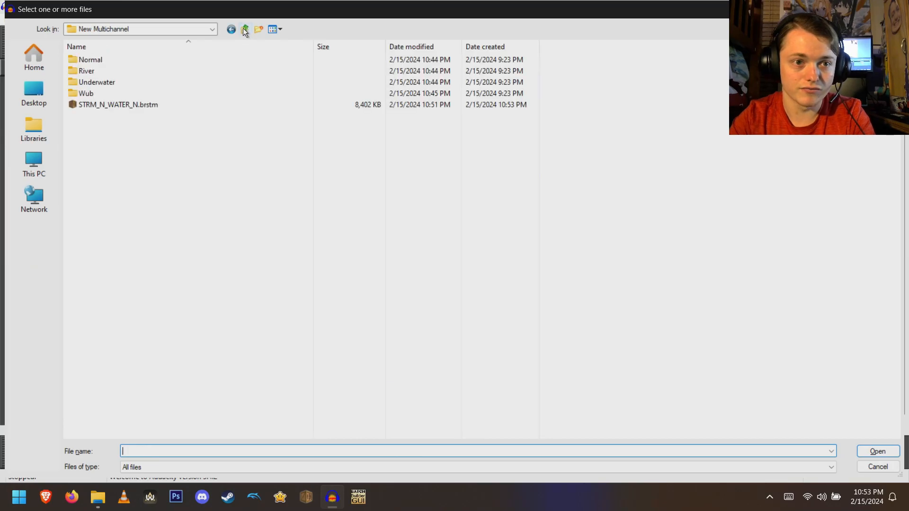
{"action": "left_click", "coordinate": [244, 29]}
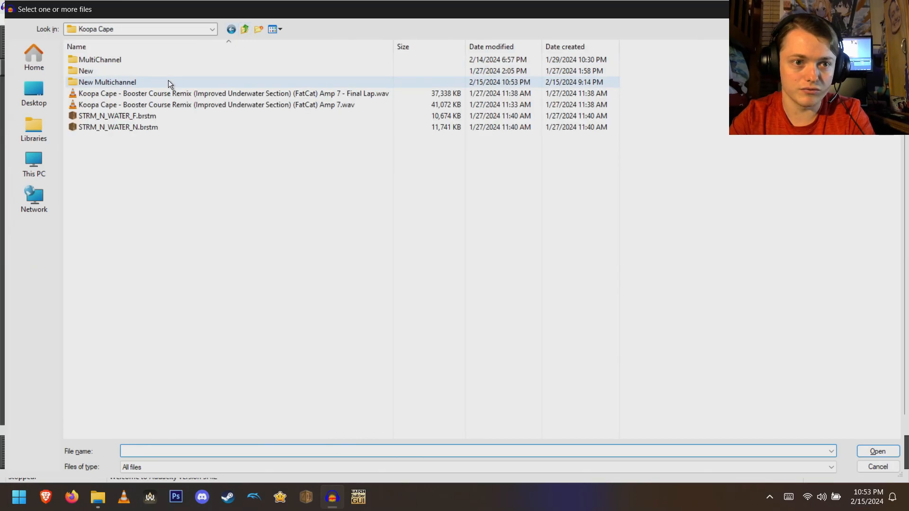
{"action": "double_click", "coordinate": [240, 103]}
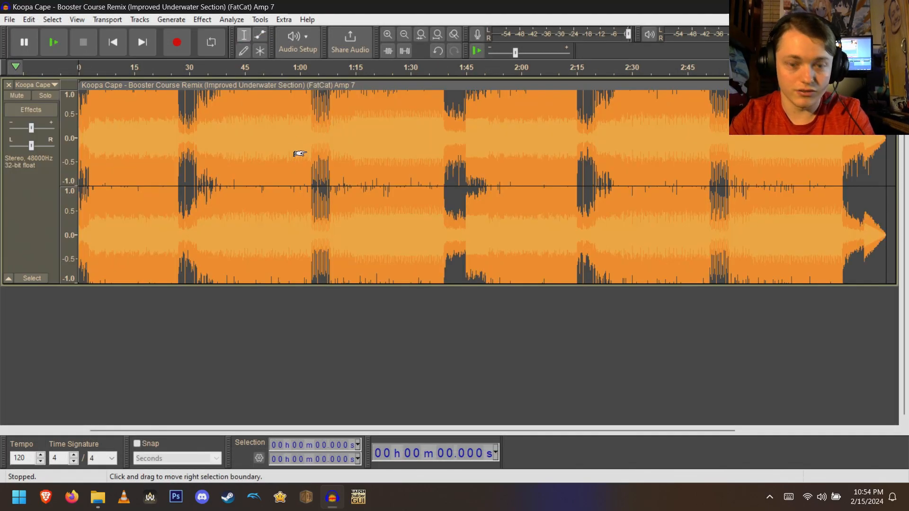
- Select the whole track, preview the Sliding Stretch effect without applying it, and close Audacity without saving
{"action": "key", "text": "ctrl+f"}
{"action": "key", "text": "ctrl+a"}
{"action": "left_click", "coordinate": [202, 20]}
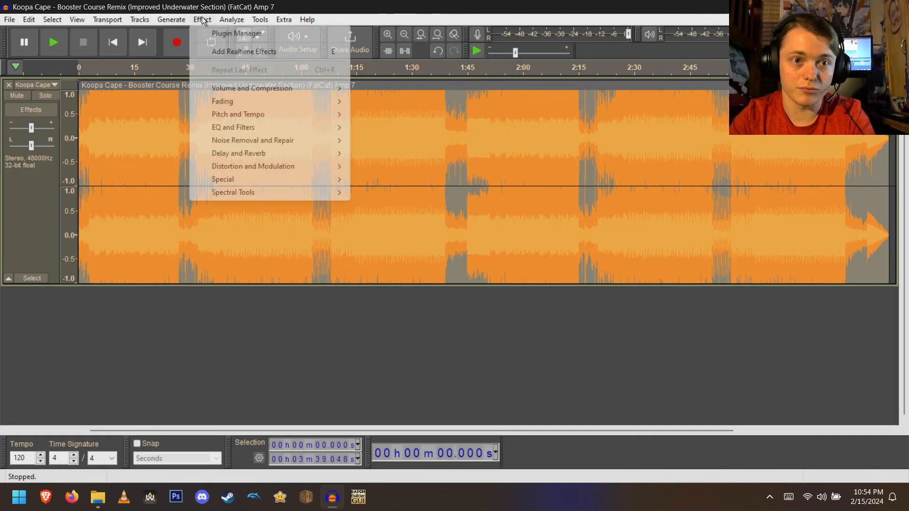
{"action": "mouse_move", "coordinate": [269, 90]}
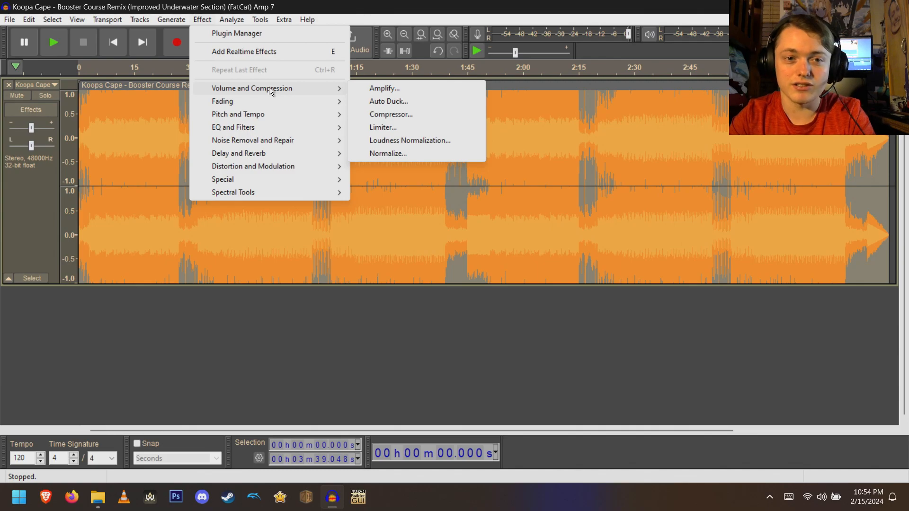
{"action": "mouse_move", "coordinate": [271, 114]}
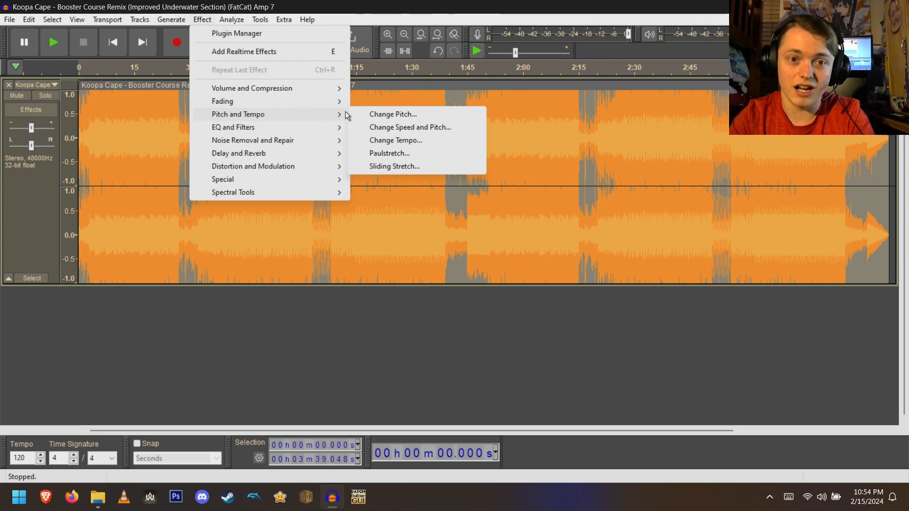
{"action": "left_click", "coordinate": [427, 166]}
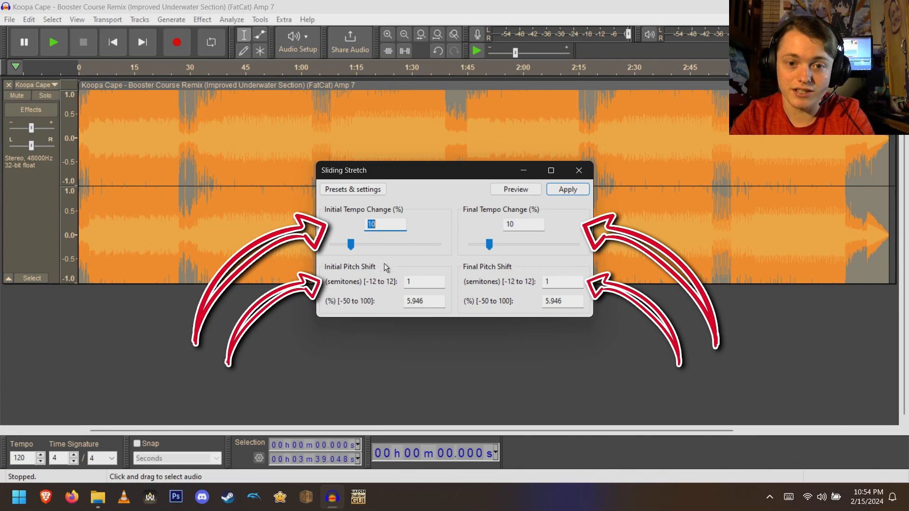
{"action": "left_click", "coordinate": [527, 189]}
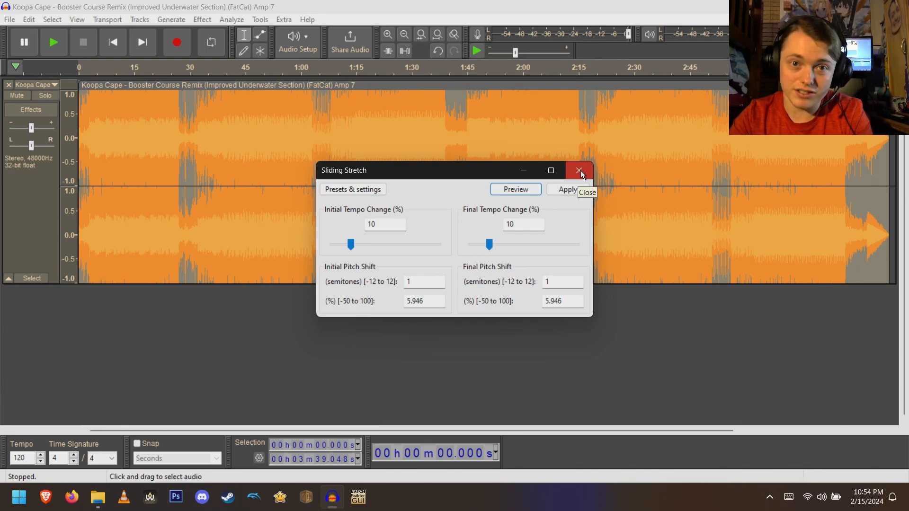
{"action": "left_click", "coordinate": [579, 171]}
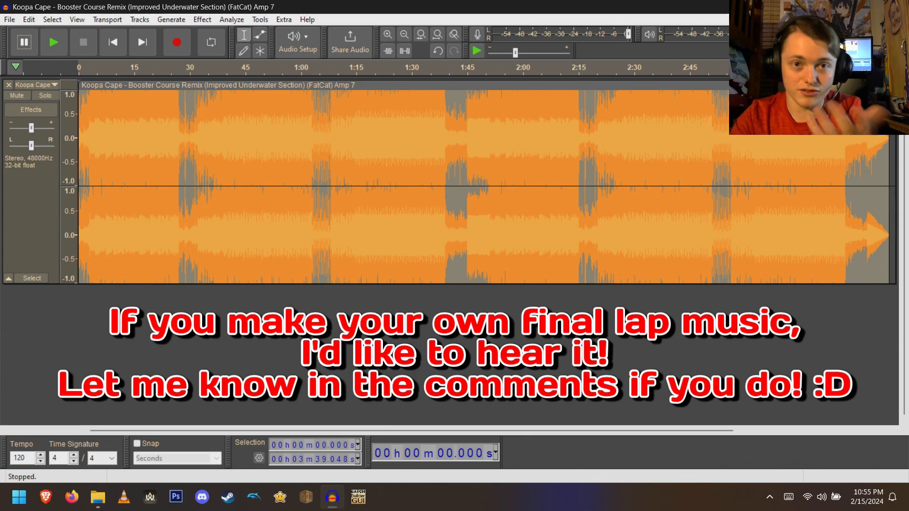
{"action": "key", "text": "alt+F4"}
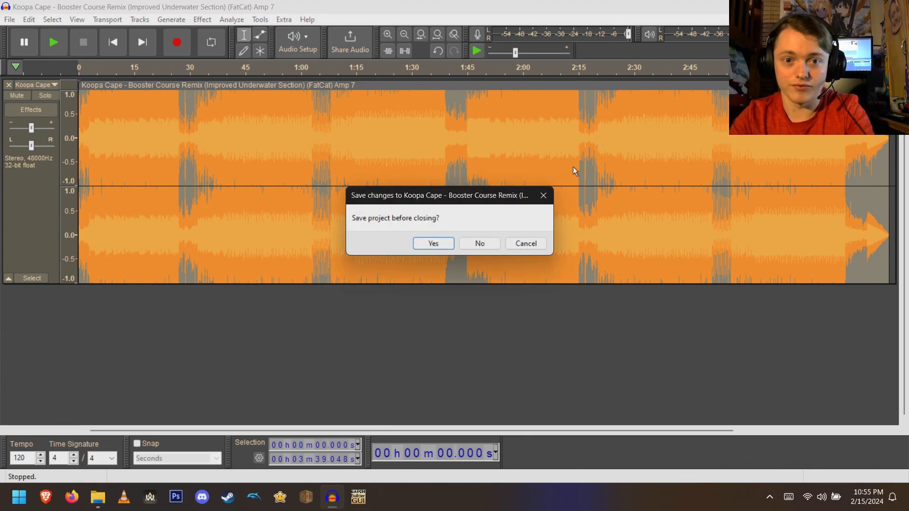
{"action": "left_click", "coordinate": [492, 246]}
- Duplicate STRM_N_WATER_N.brstm and rename the copy to STRM_N_WATER_N (Not Faster).brstm
{"action": "left_click", "coordinate": [185, 165]}
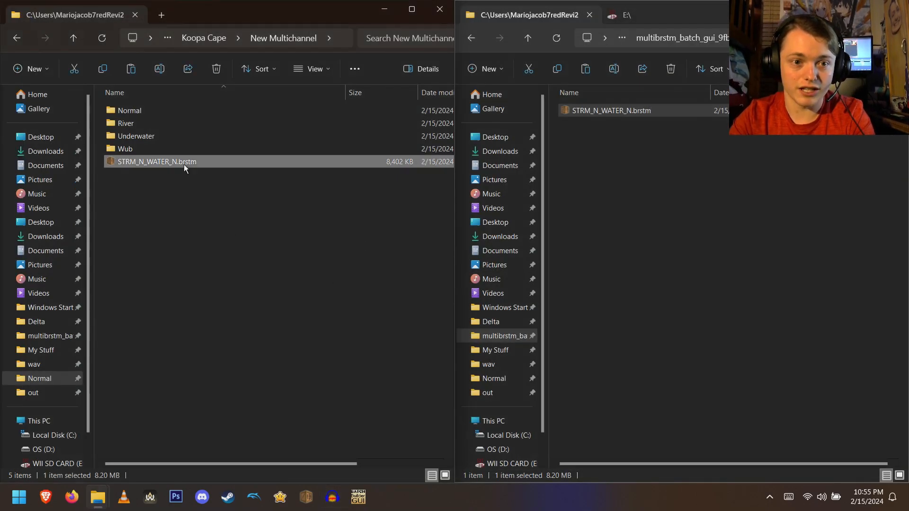
{"action": "key", "text": "ctrl+v"}
{"action": "left_click", "coordinate": [183, 178]}
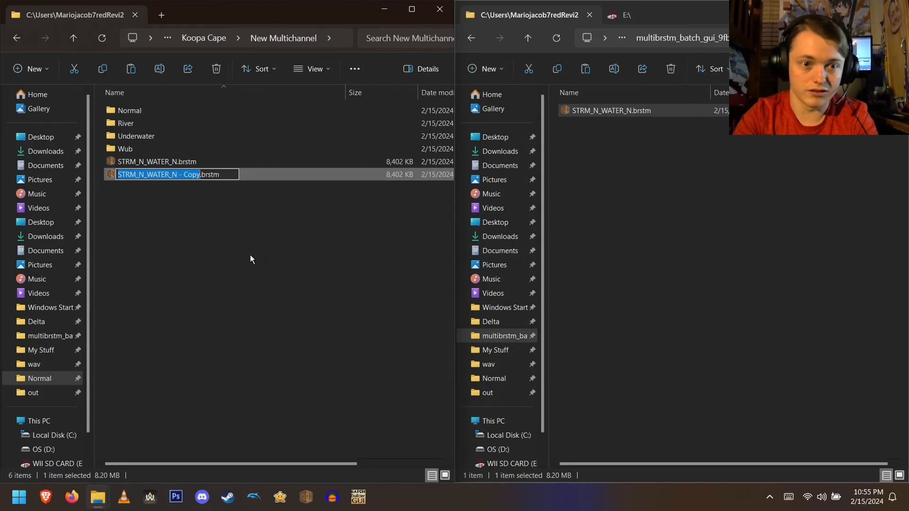
{"action": "key", "text": "Right"}
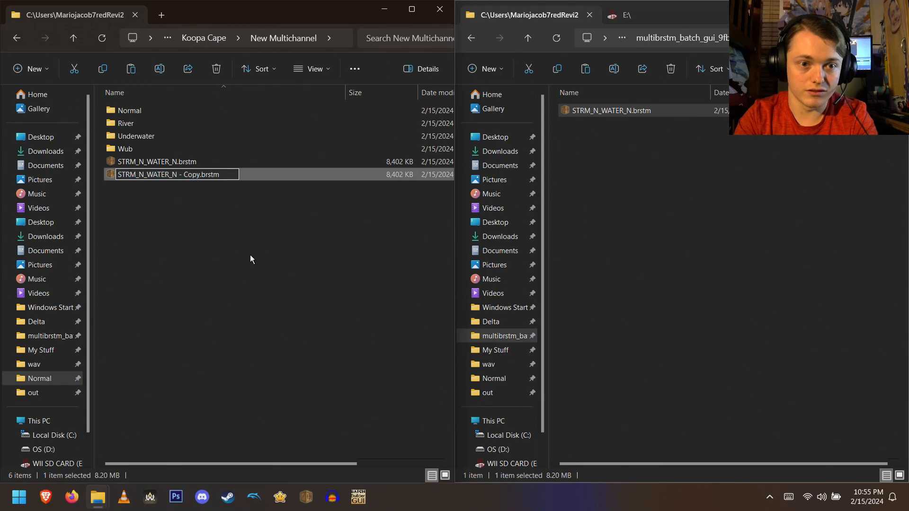
{"action": "key", "text": "BackSpace"}
{"action": "key", "text": "BackSpace"}
{"action": "key", "text": "BackSpace"}
{"action": "key", "text": "BackSpace"}
{"action": "key", "text": "BackSpace"}
{"action": "key", "text": "BackSpace"}
{"action": "key", "text": "BackSpace"}
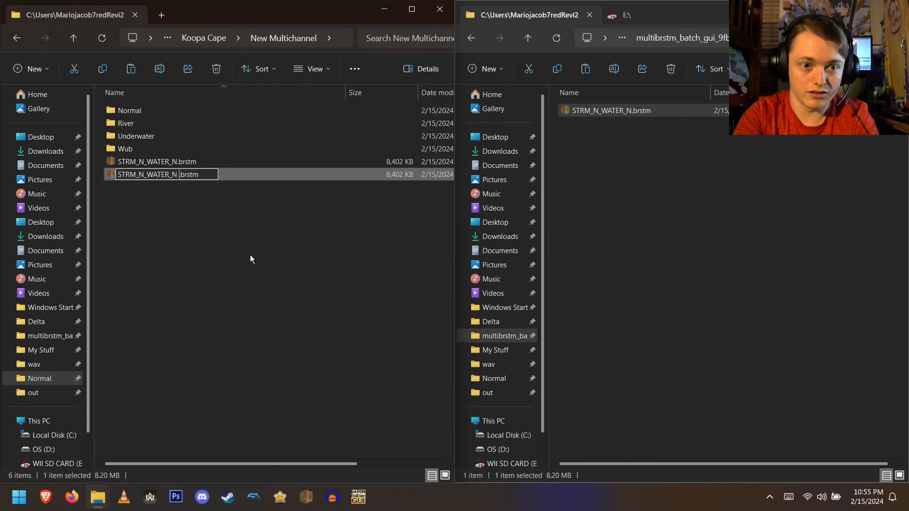
{"action": "type", "text": "()"}
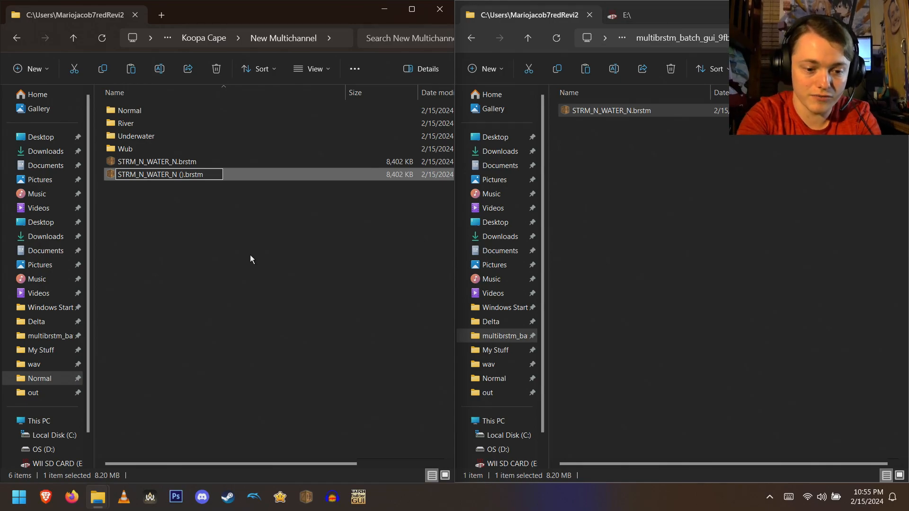
{"action": "type", "text": "Not F"}
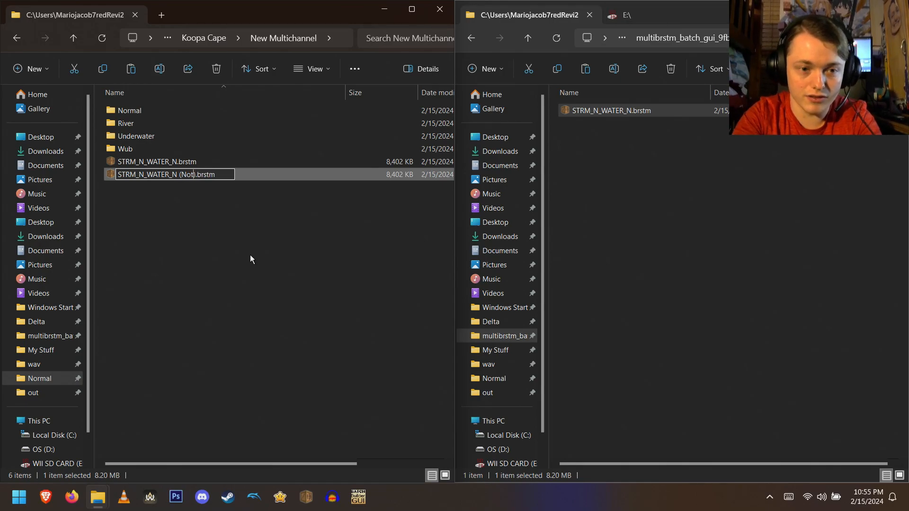
{"action": "type", "text": "aster"}
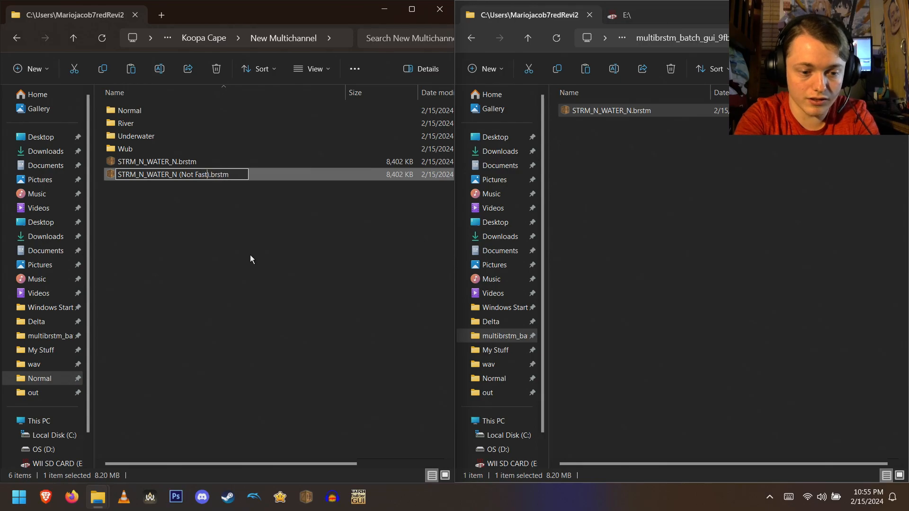
{"action": "key", "text": "Return"}
- Navigate the second Explorer window back to the multibrstm batch GUI folder
{"action": "left_click_drag", "start_coordinate": [201, 192], "coordinate": [200, 165]}
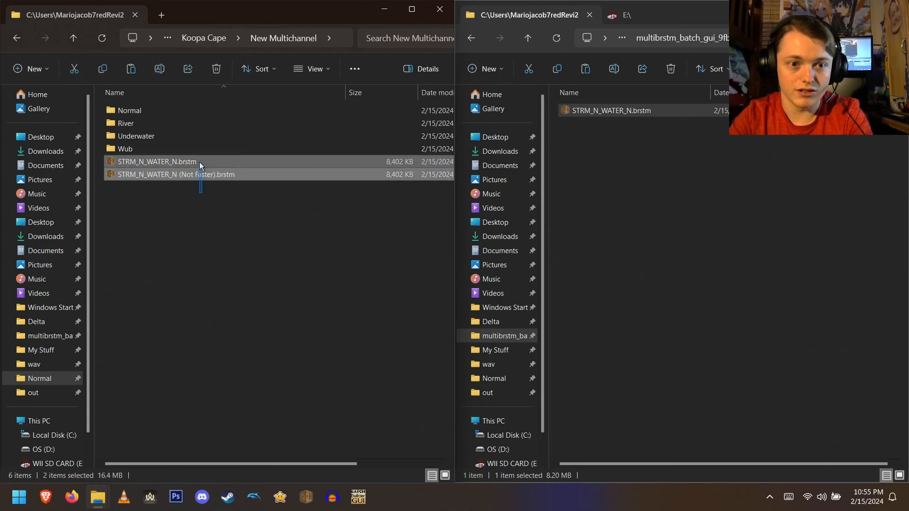
{"action": "left_click", "coordinate": [239, 230]}
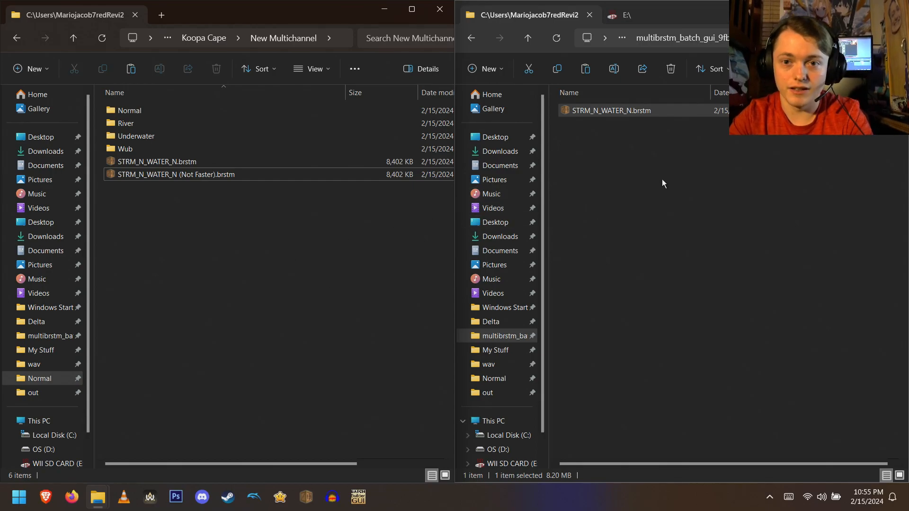
{"action": "key", "text": "alt+Left"}
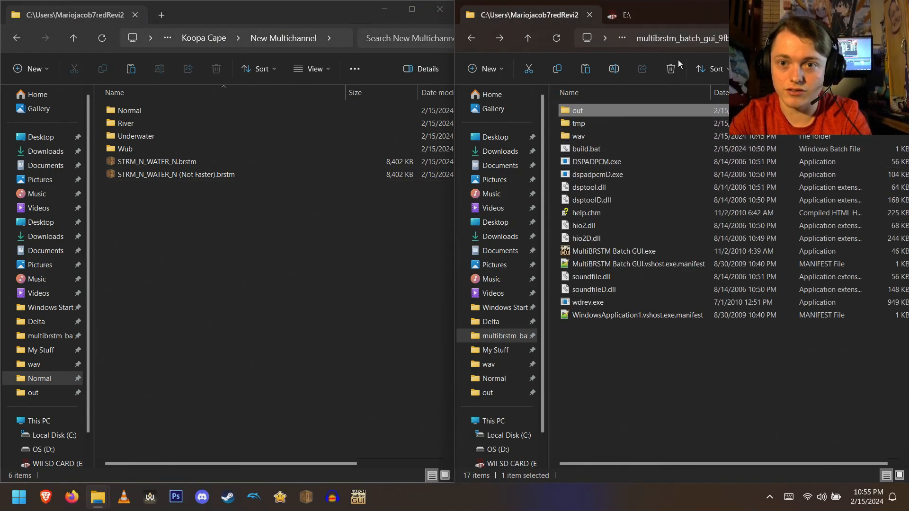
{"action": "left_click", "coordinate": [644, 18]}
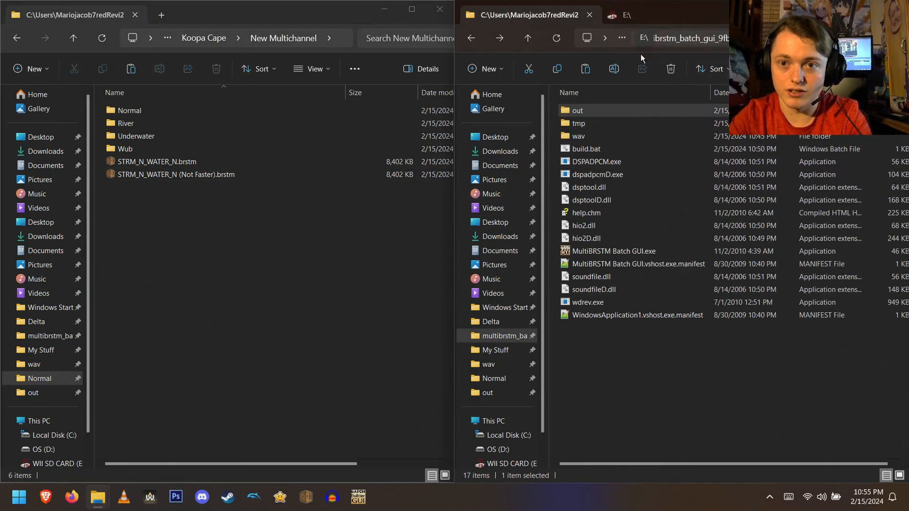
- Delete the generated STRM_N_WATER_N.brstm from the batch tool's out folder
{"action": "left_click", "coordinate": [502, 40]}
{"action": "right_click", "coordinate": [595, 113]}
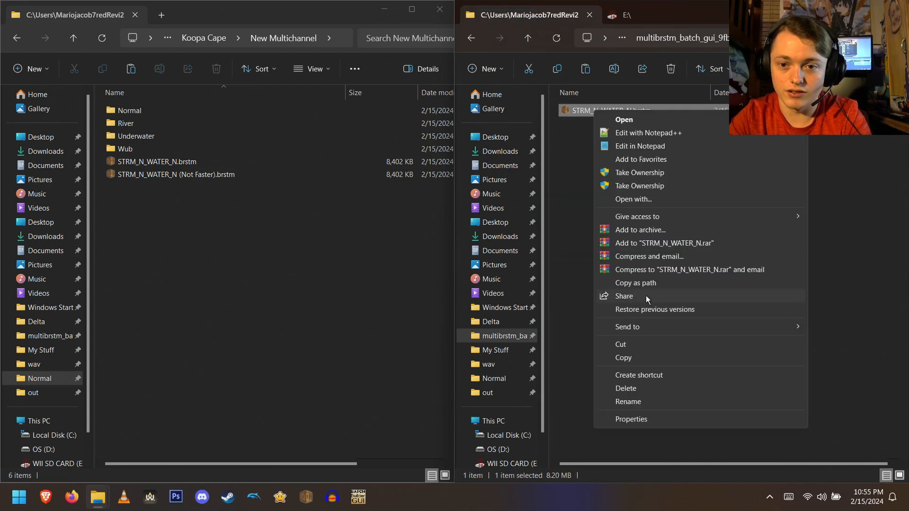
{"action": "left_click", "coordinate": [643, 391]}
- Delete the eight numbered WAV files, 1.wav to 8.wav, from the batch tool's wav folder
{"action": "key", "text": "alt+Left"}
{"action": "double_click", "coordinate": [598, 137]}
{"action": "left_click_drag", "start_coordinate": [597, 244], "coordinate": [626, 112]}
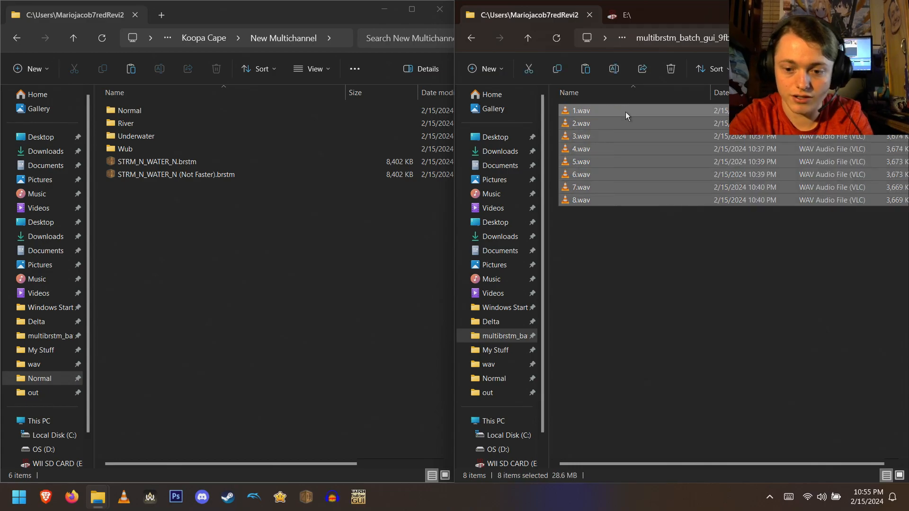
{"action": "key", "text": "Delete"}
{"action": "key", "text": "alt+Left"}
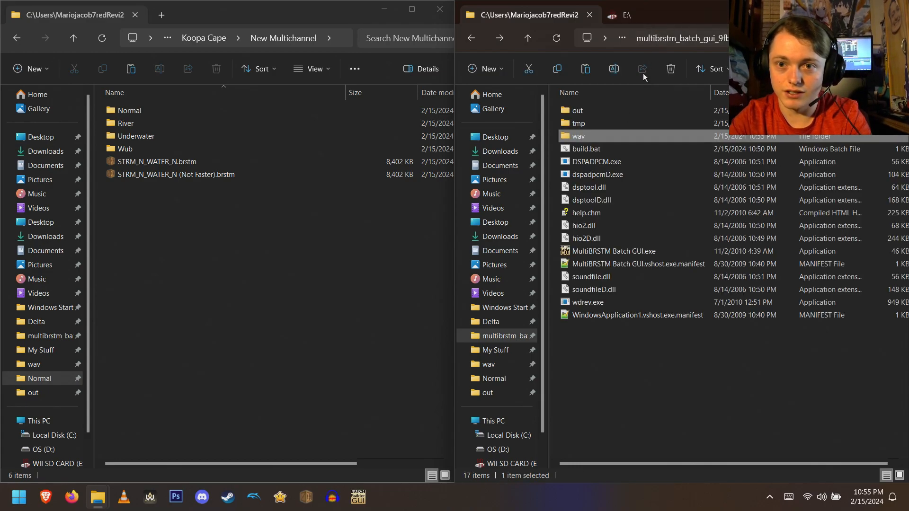
- Compare the STRM_N_WATER_N.brstm in the SD card's ctgpr My Stuff folder with the older one in MultiChannel's Normal folder
{"action": "left_click", "coordinate": [663, 13]}
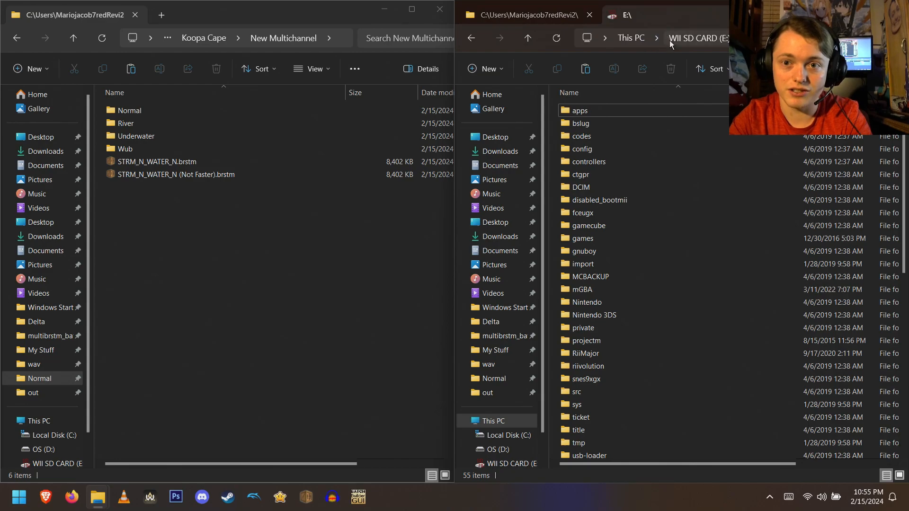
{"action": "double_click", "coordinate": [595, 175]}
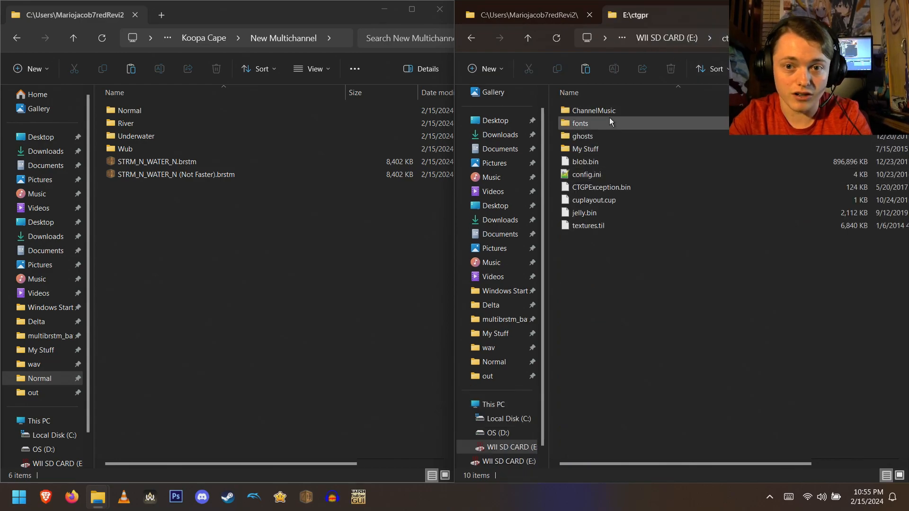
{"action": "left_click", "coordinate": [608, 149]}
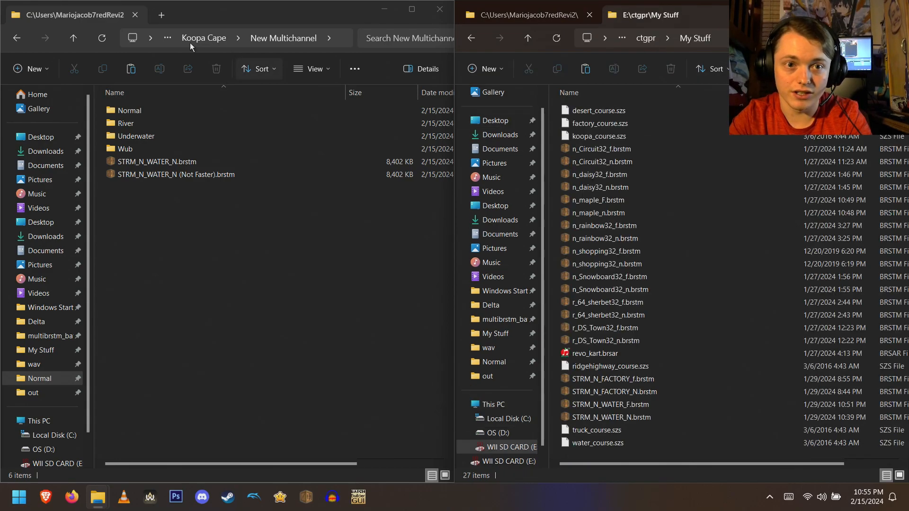
{"action": "left_click", "coordinate": [225, 143]}
{"action": "key", "text": "alt+Up"}
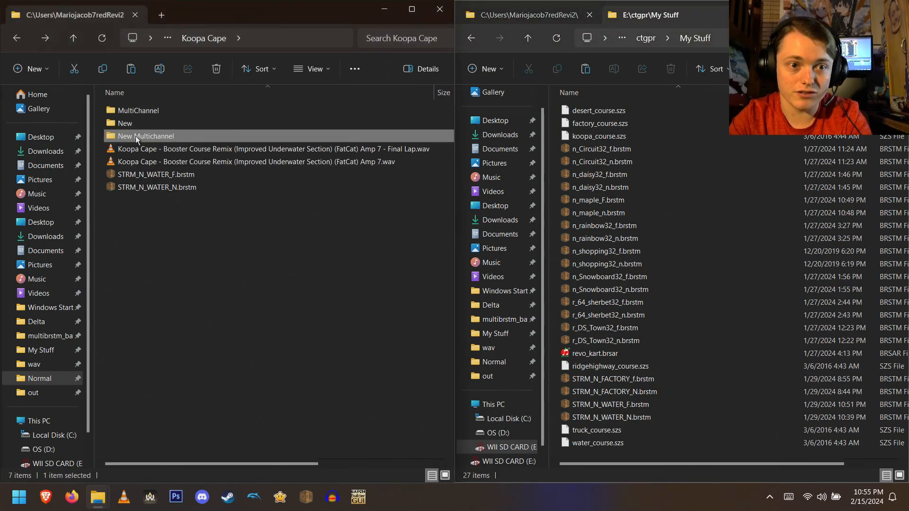
{"action": "double_click", "coordinate": [147, 110]}
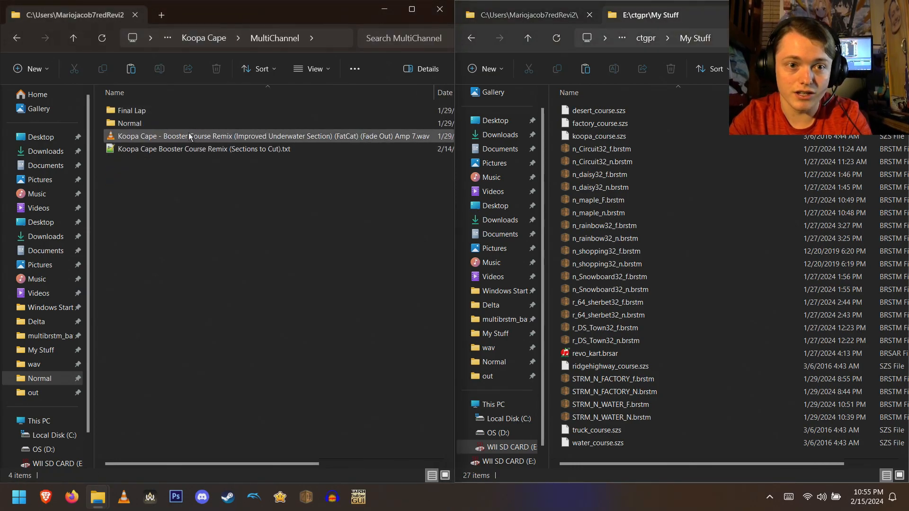
{"action": "double_click", "coordinate": [173, 122]}
{"action": "left_click", "coordinate": [161, 213]}
{"action": "left_click_drag", "start_coordinate": [299, 464], "coordinate": [417, 455]}
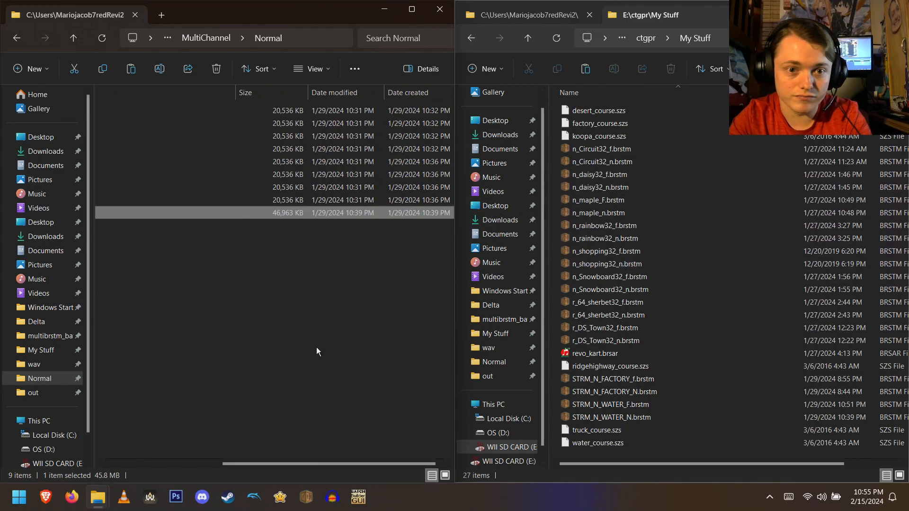
{"action": "left_click_drag", "start_coordinate": [302, 463], "coordinate": [313, 441]}
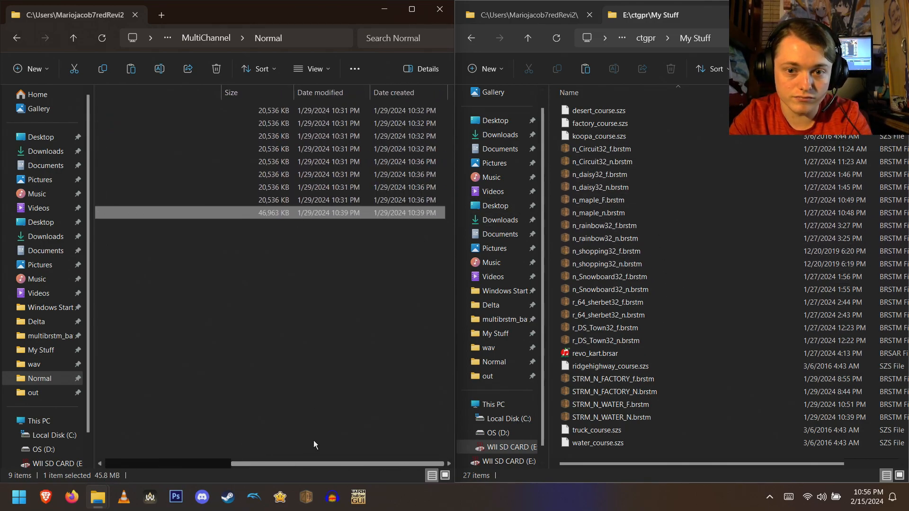
{"action": "left_click", "coordinate": [672, 416]}
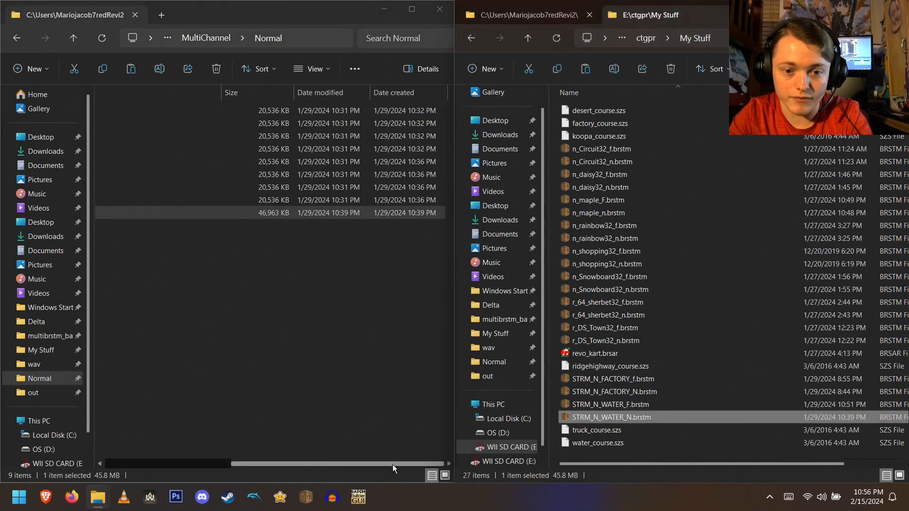
{"action": "left_click_drag", "start_coordinate": [393, 464], "coordinate": [239, 461]}
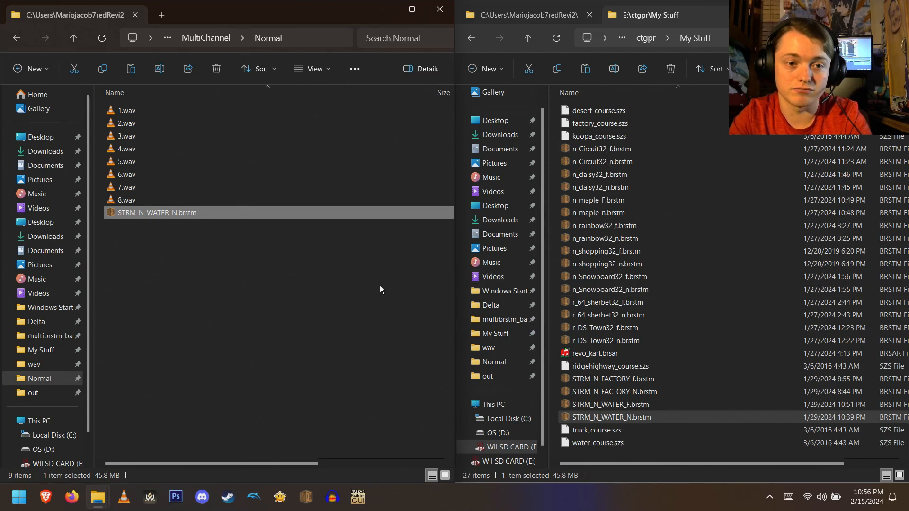
{"action": "key", "text": "alt+Left"}
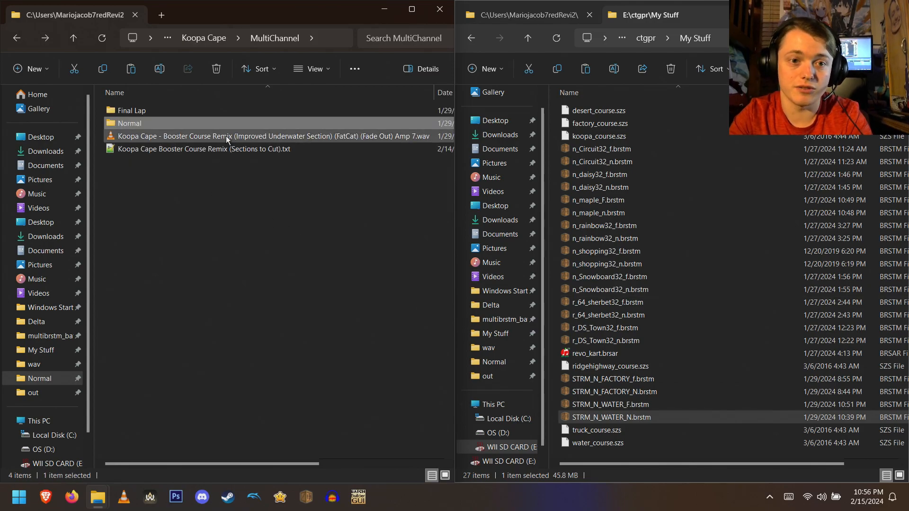
{"action": "key", "text": "alt+Left"}
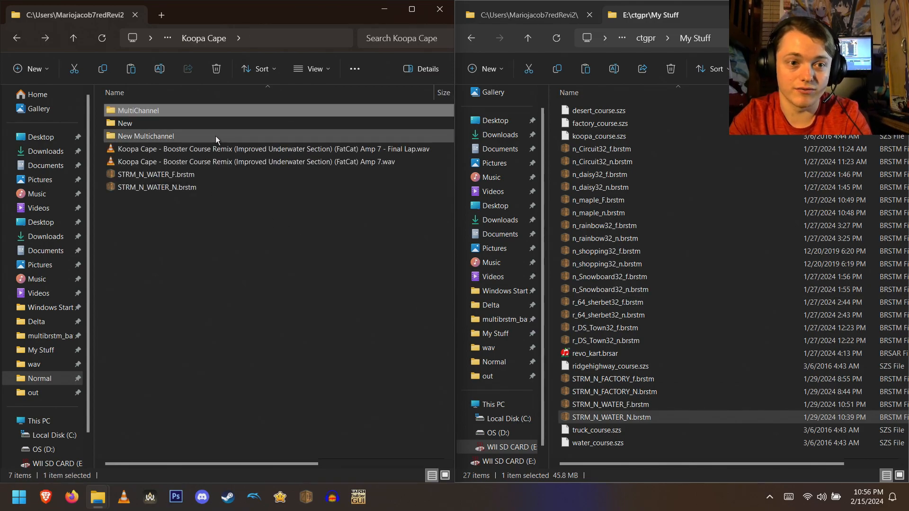
- Copy both new STRM_N_WATER_N BRSTM files from New Multichannel into the SD card's My Stuff folder, replacing the existing file
{"action": "double_click", "coordinate": [215, 135]}
{"action": "left_click_drag", "start_coordinate": [286, 206], "coordinate": [221, 157]}
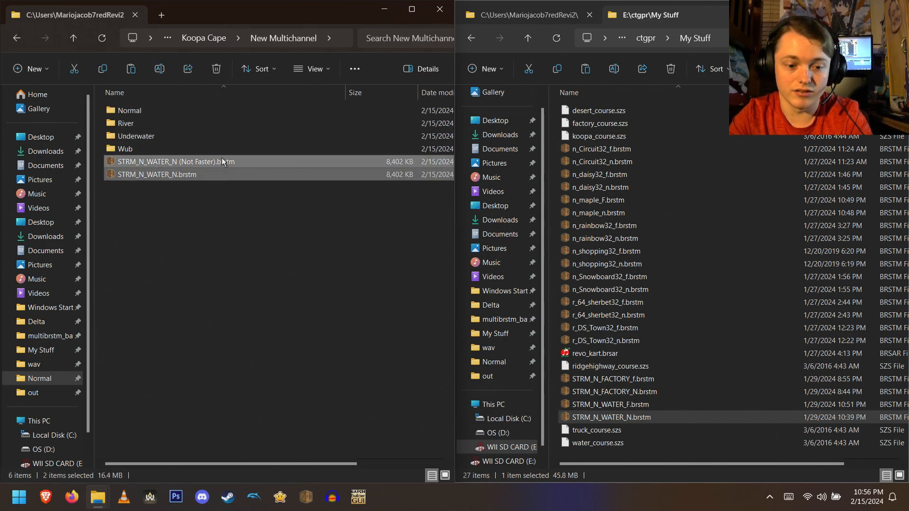
{"action": "left_click", "coordinate": [553, 255]}
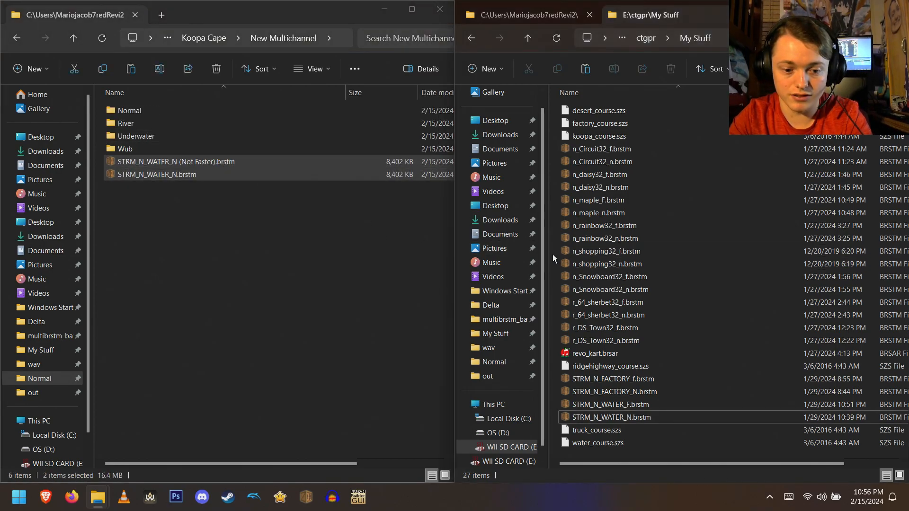
{"action": "key", "text": "ctrl+v"}
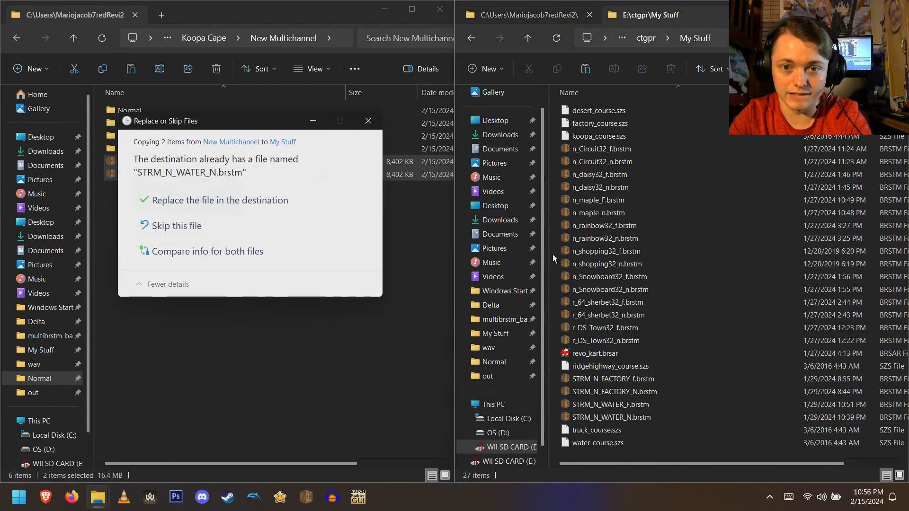
{"action": "left_click", "coordinate": [263, 200]}
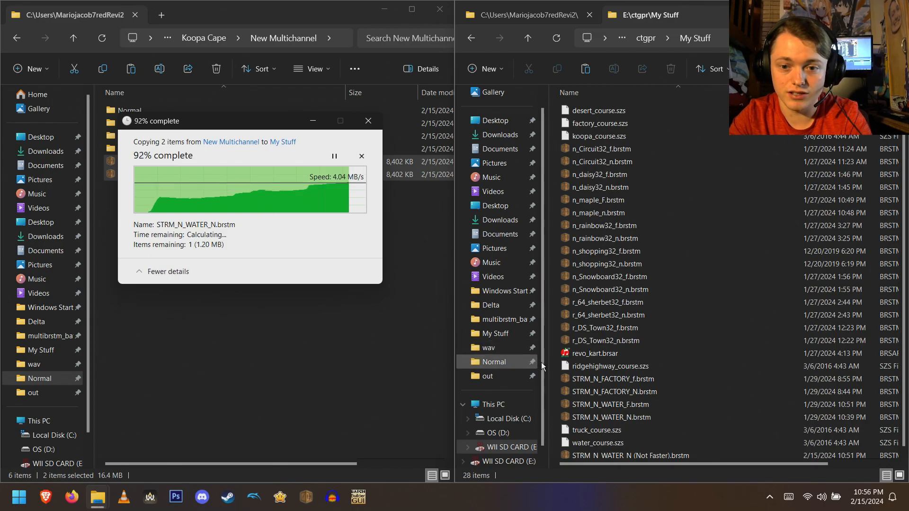
- Delete the old STRM_N_WATER_F.brstm from the SD card's My Stuff folder
{"action": "left_click", "coordinate": [642, 402]}
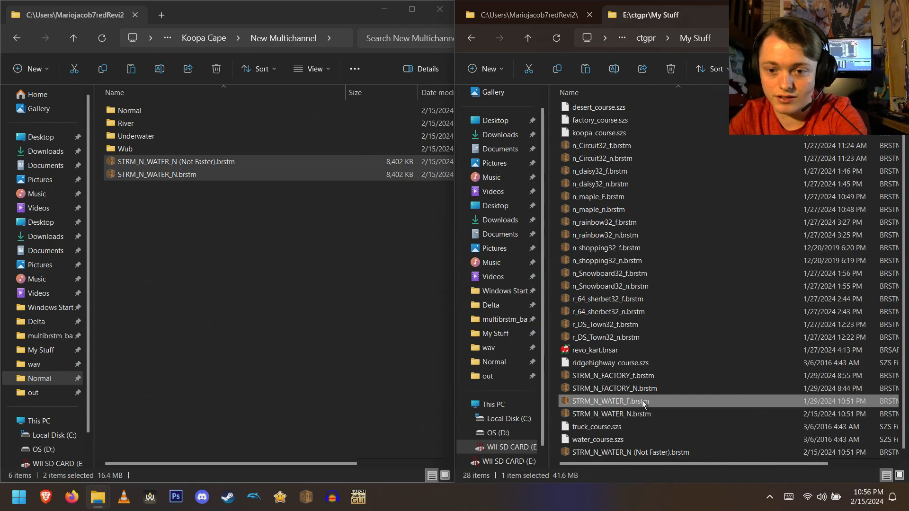
{"action": "left_click", "coordinate": [642, 402]}
{"action": "key", "text": "ctrl+c"}
{"action": "key", "text": "ctrl+a"}
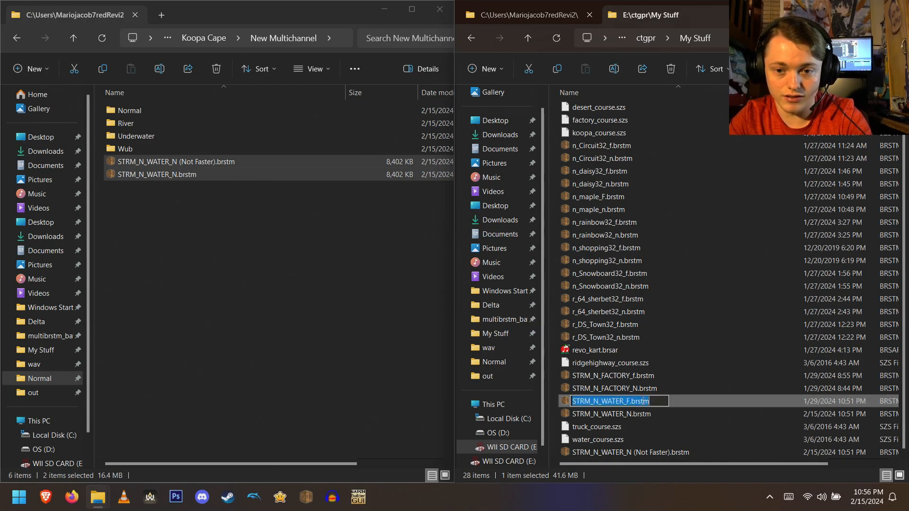
{"action": "key", "text": "Escape"}
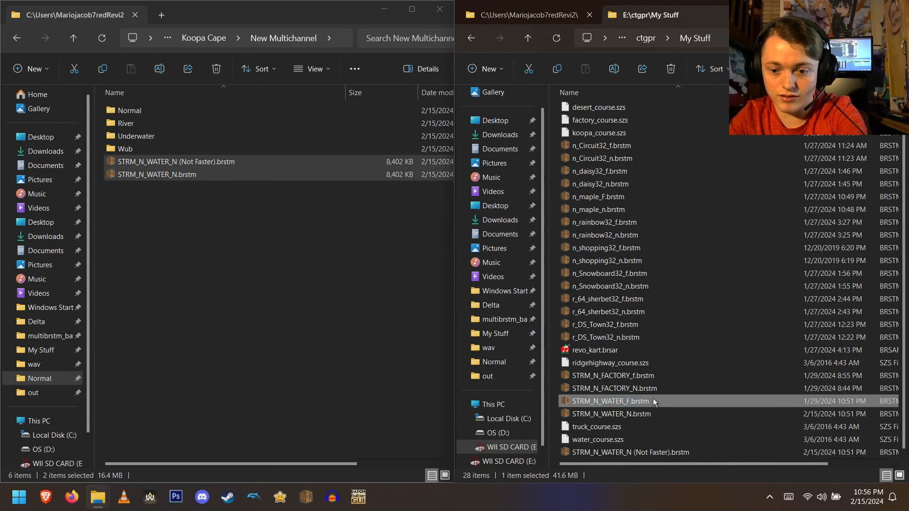
{"action": "key", "text": "Delete"}
- Rename the STRM_N_WATER_N (Not Faster).brstm copy on the SD card to STRM_N_WATER_F.brstm
{"action": "left_click", "coordinate": [496, 290]}
{"action": "left_click", "coordinate": [652, 443]}
{"action": "left_click", "coordinate": [652, 444]}
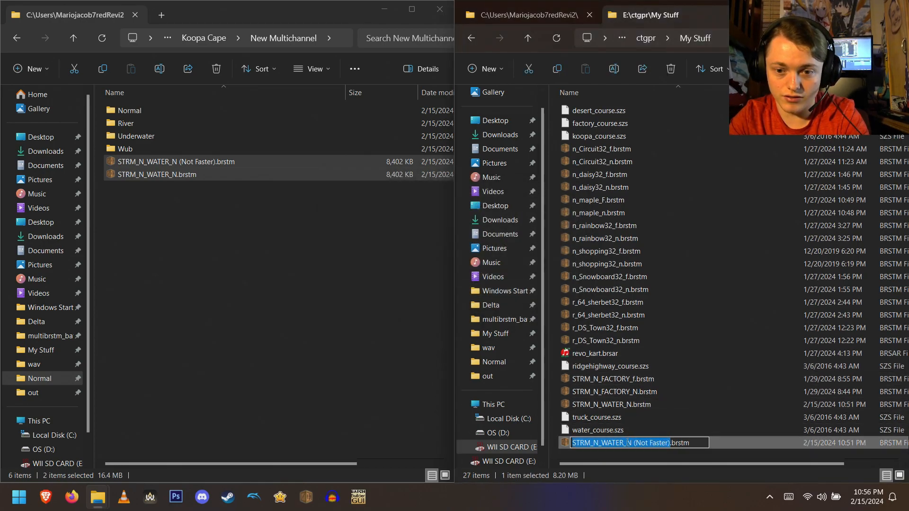
{"action": "key", "text": "ctrl+v"}
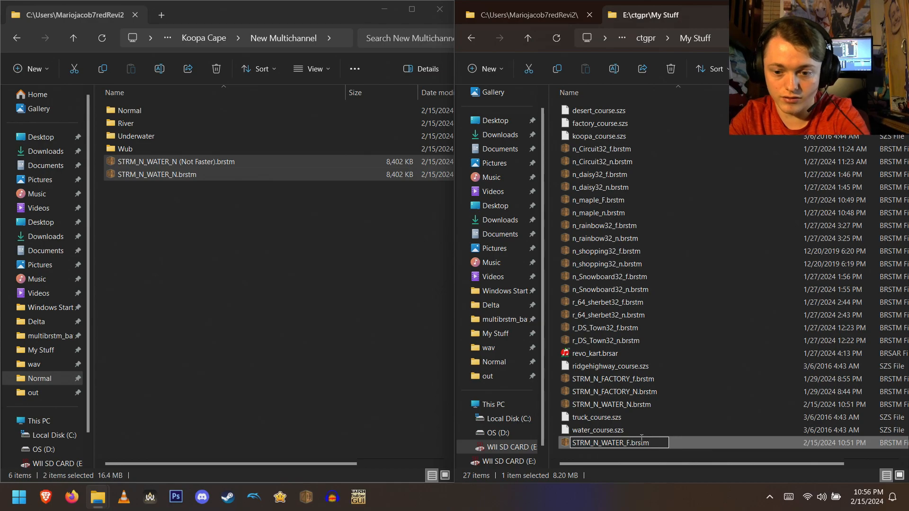
{"action": "key", "text": "Return"}
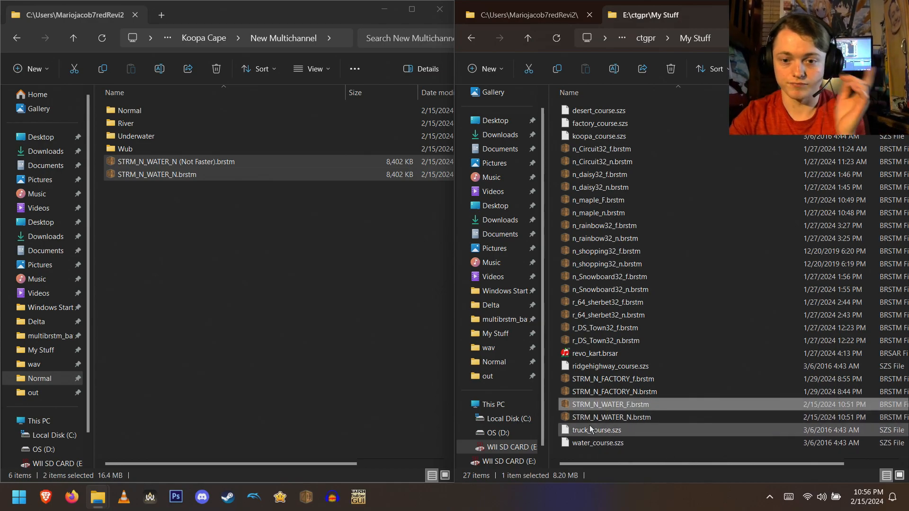
{"action": "left_click", "coordinate": [552, 421]}
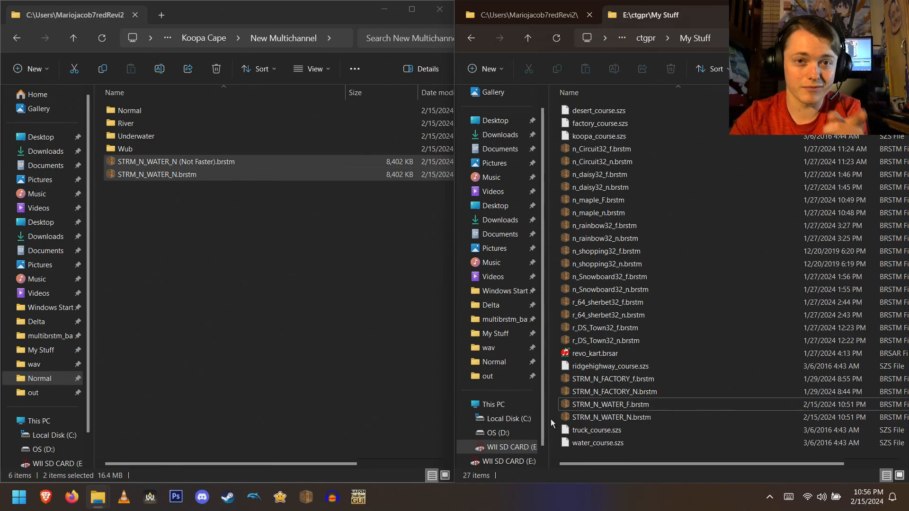